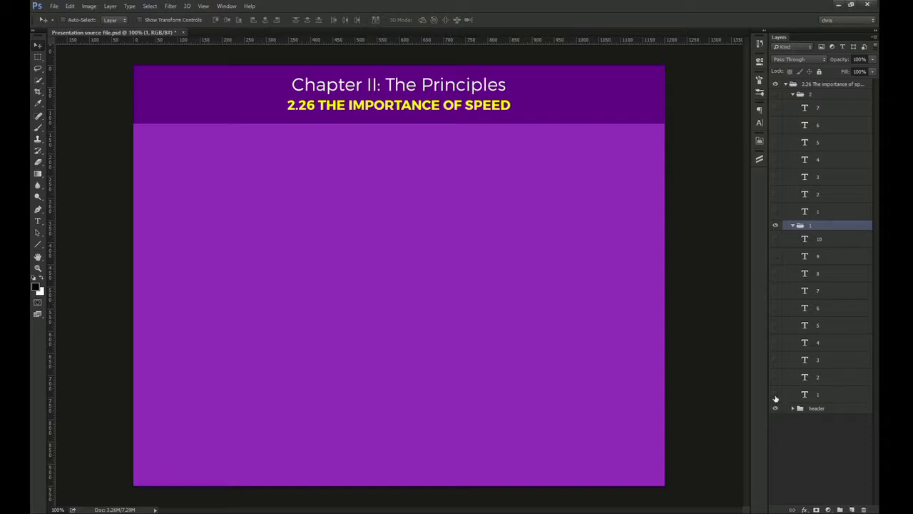
- Show the first four group 1 lines, ending with 'How could I compete with tons of awesome designers?'
click(775, 395)
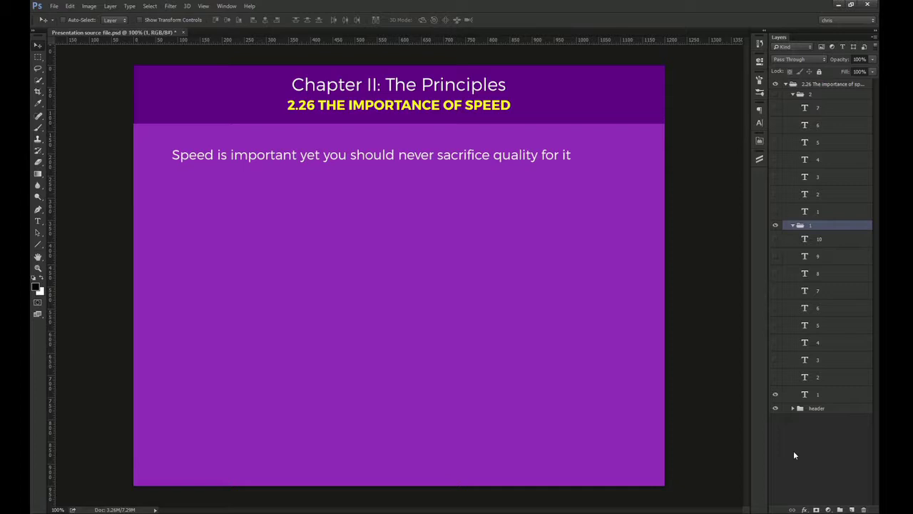
click(776, 379)
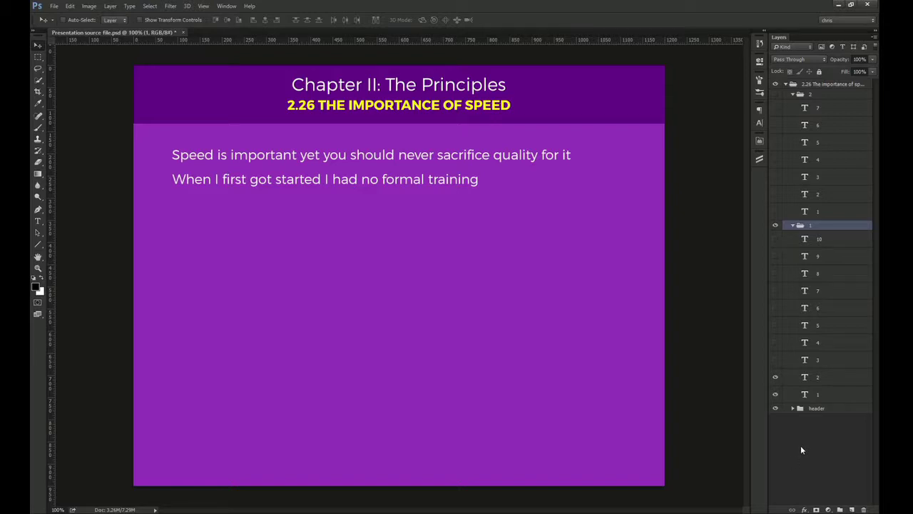
click(776, 360)
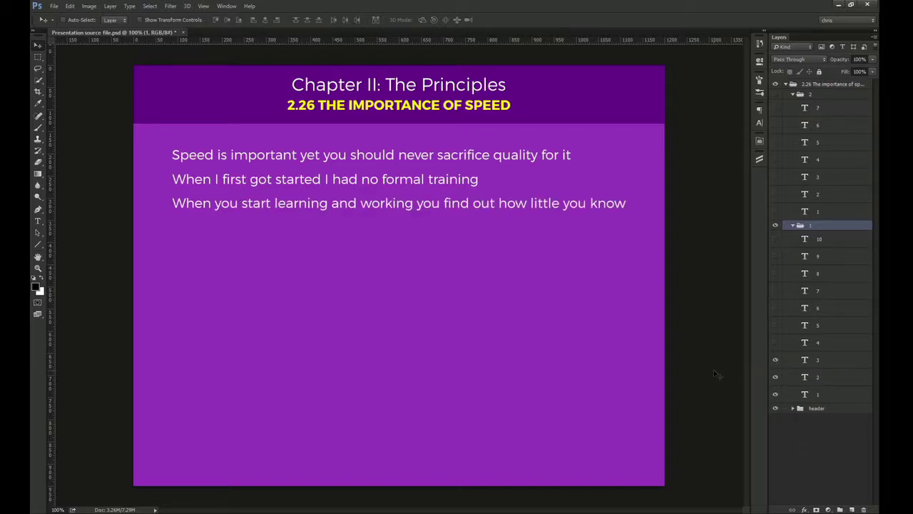
click(775, 342)
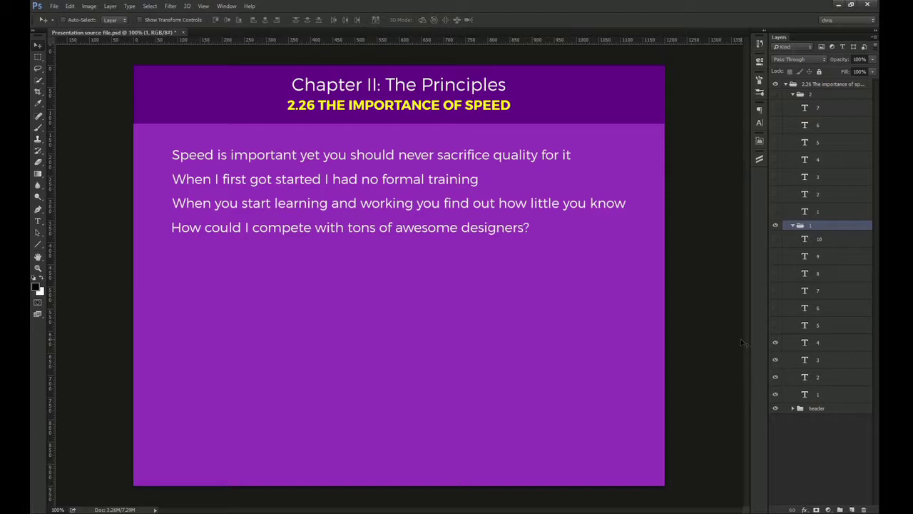
- Show text layers 5–7: 'Time was the answer', getting more done, and 'Work harder, smarter, longer and faster'
click(776, 325)
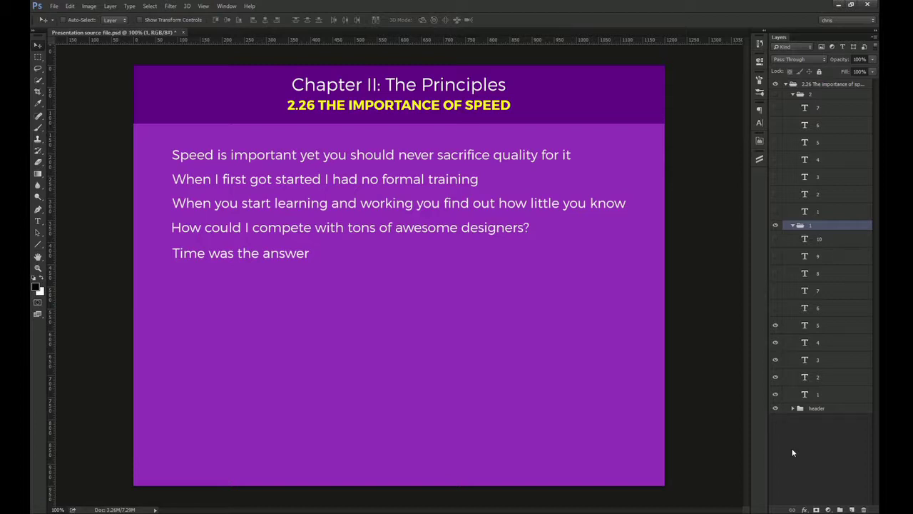
click(776, 307)
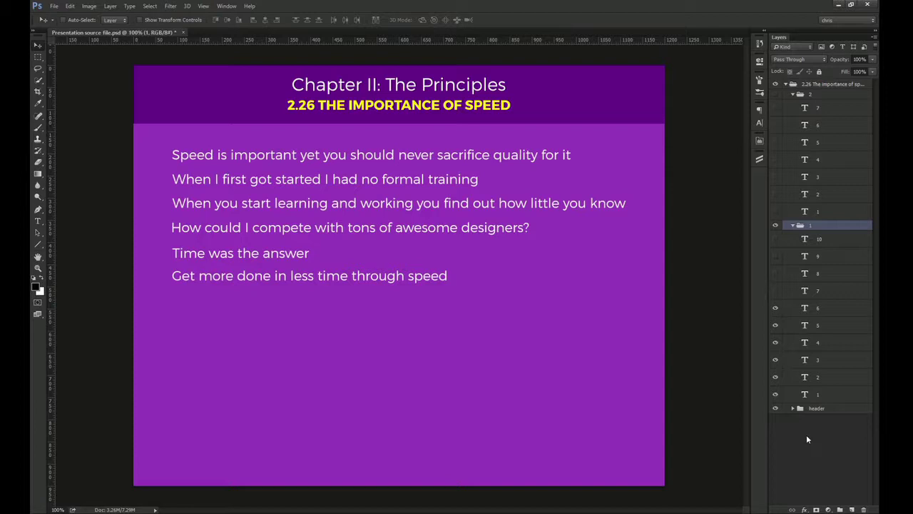
click(775, 290)
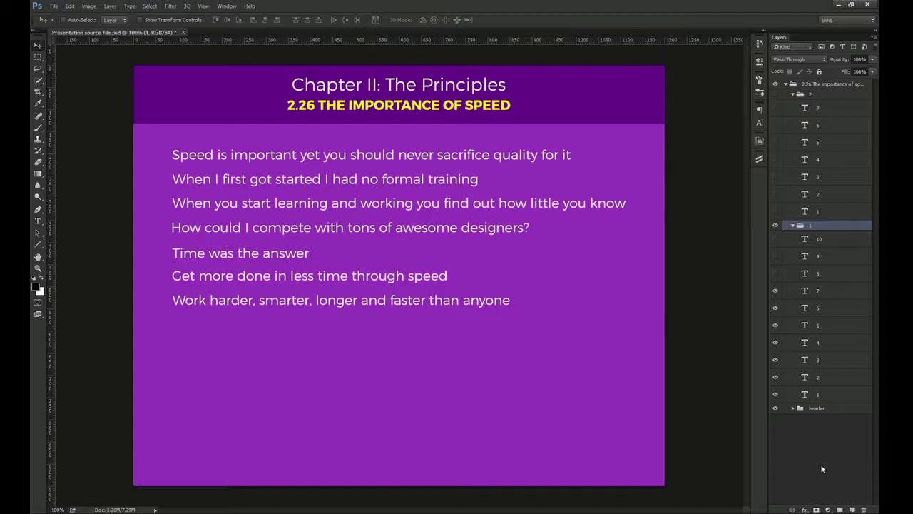
- Show text layers 8 and 9: the BSPlayer playback-speed tip and 'Use your hotkeys constantly'
click(775, 273)
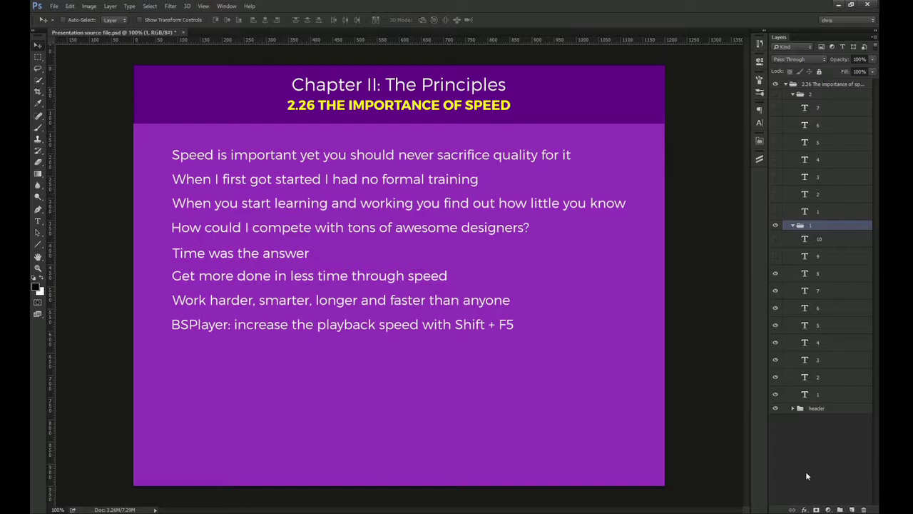
click(775, 256)
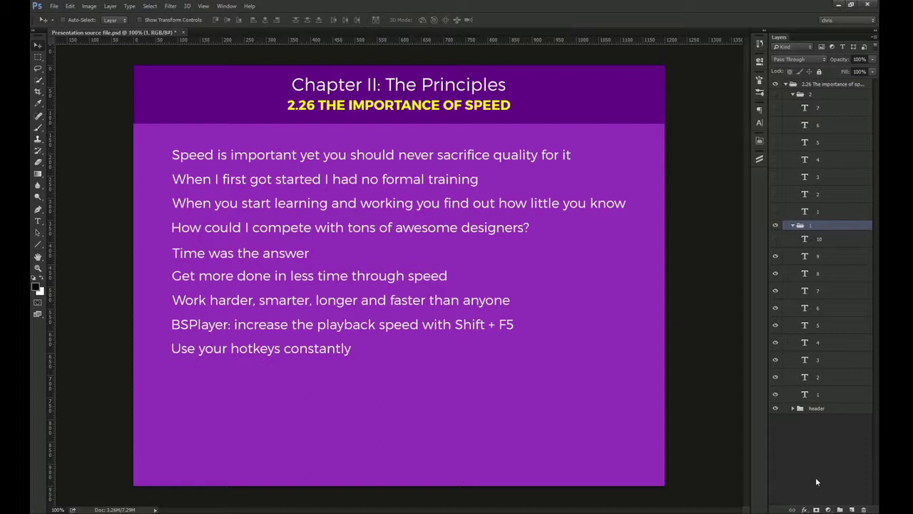
- Show 'By working faster you shorten the learning curve', then collapse layer group 1
click(775, 239)
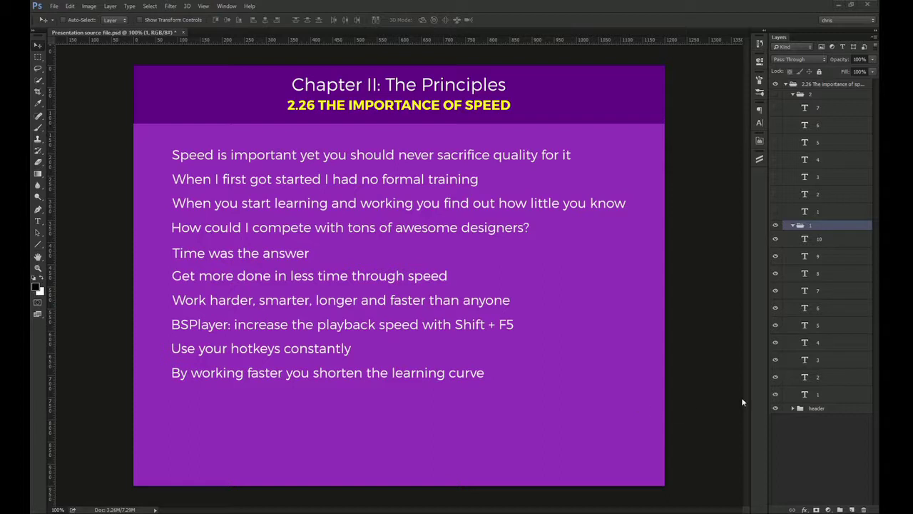
click(792, 225)
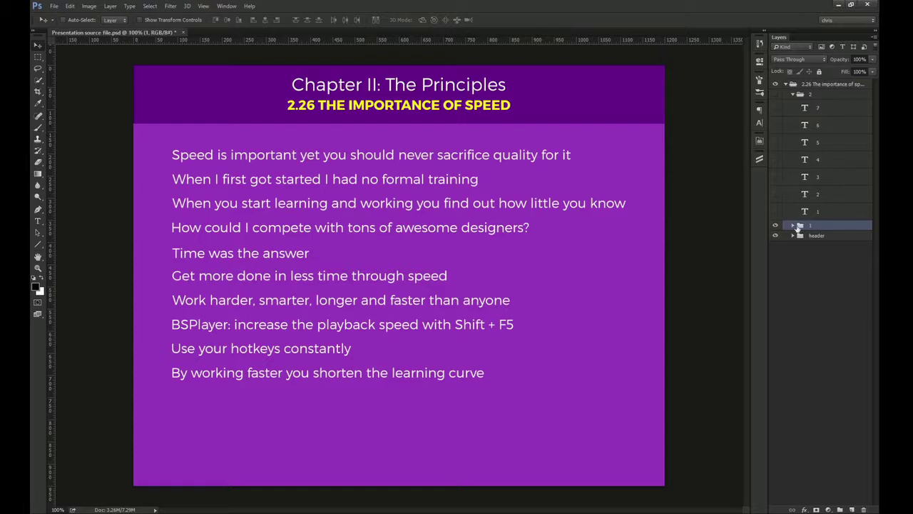
- Hide group 1 and show group 2's first lines: the opening line, the fast-mouse line and the browser-downloads tip
click(776, 212)
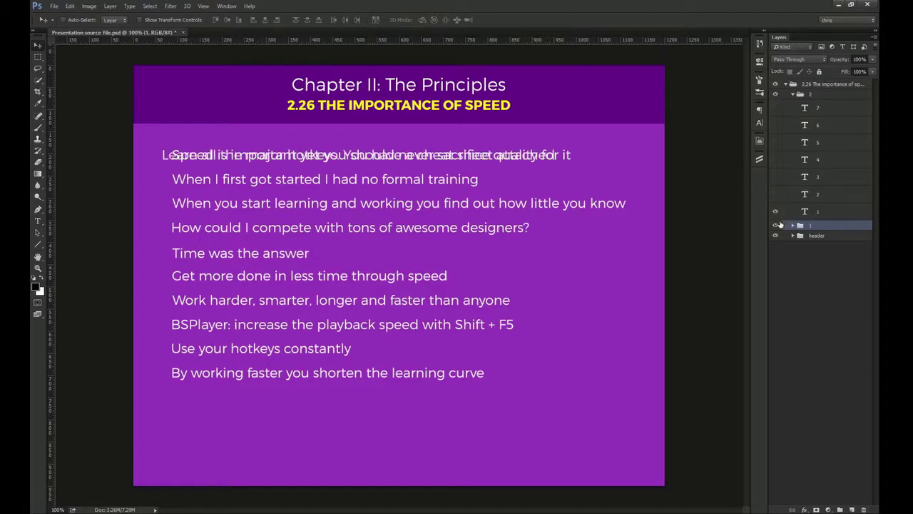
click(776, 224)
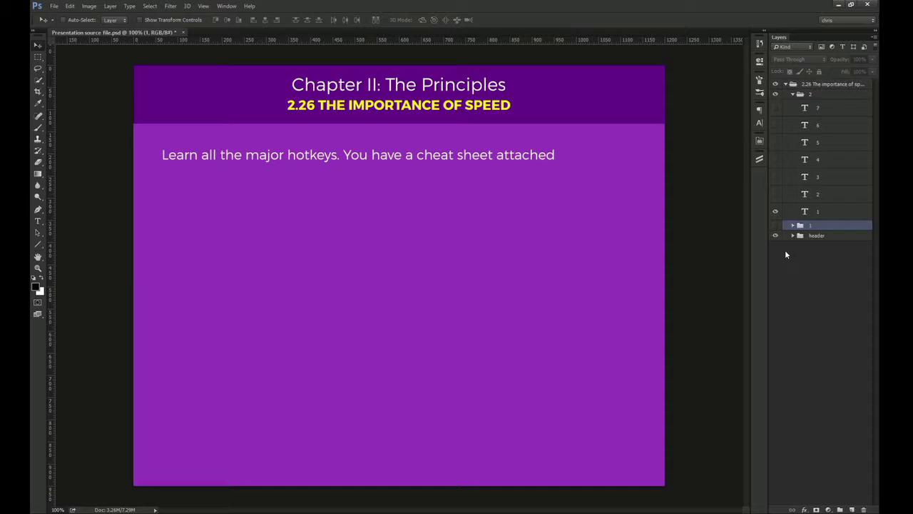
click(776, 194)
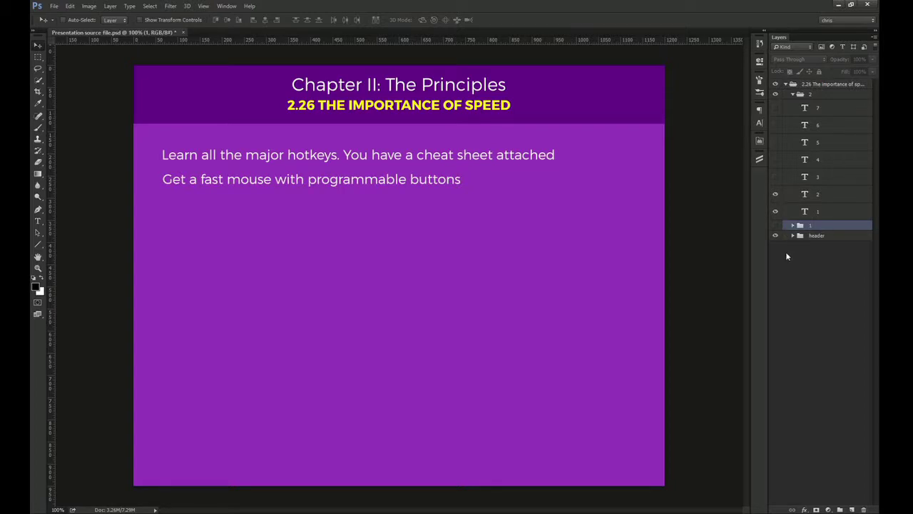
click(775, 177)
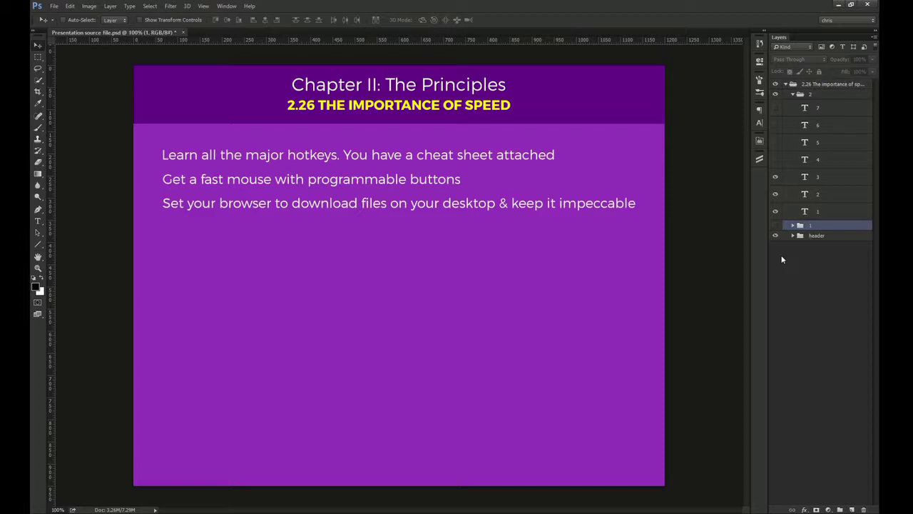
- Show the naming-and-grouping-layers, layers search, acting-on-ideas and set-a-goal lines of group 2
click(776, 159)
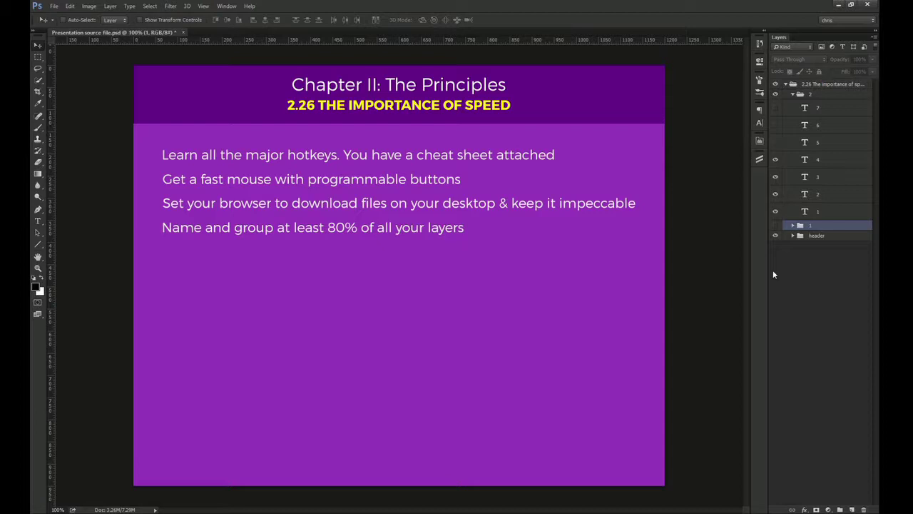
click(776, 142)
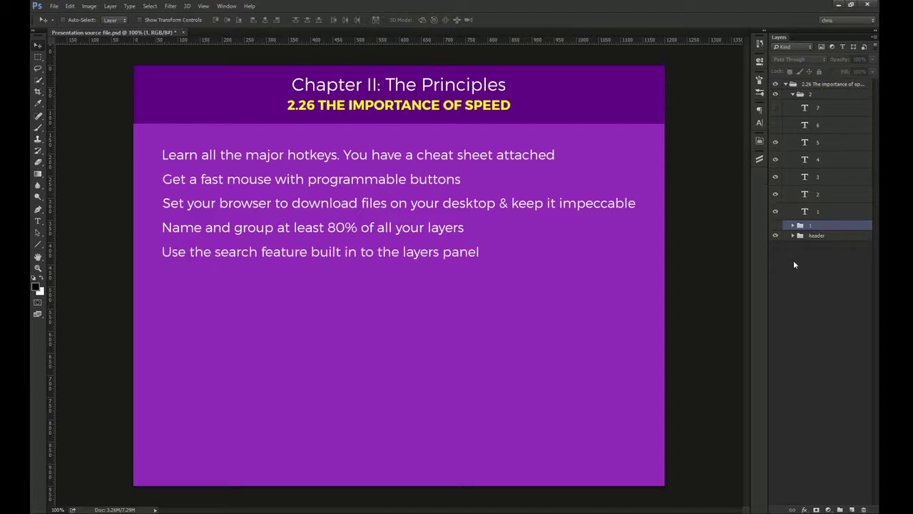
click(775, 125)
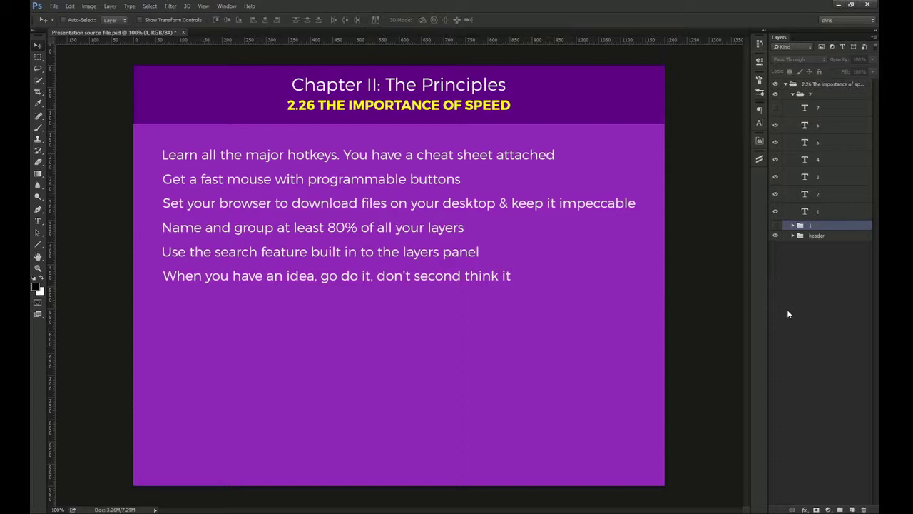
click(776, 108)
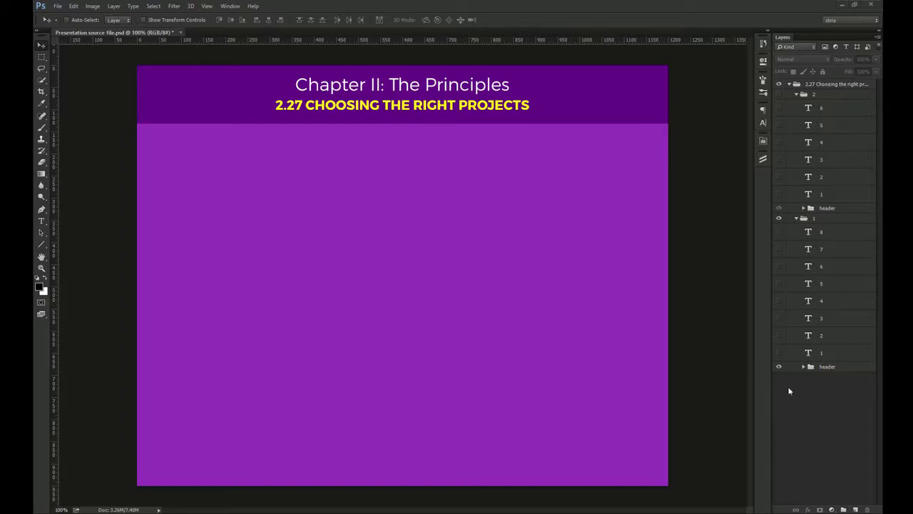
- Show the Choosing the Right Projects lines through 'In design platforms 80-90% of your designs will get rejected!'
click(778, 353)
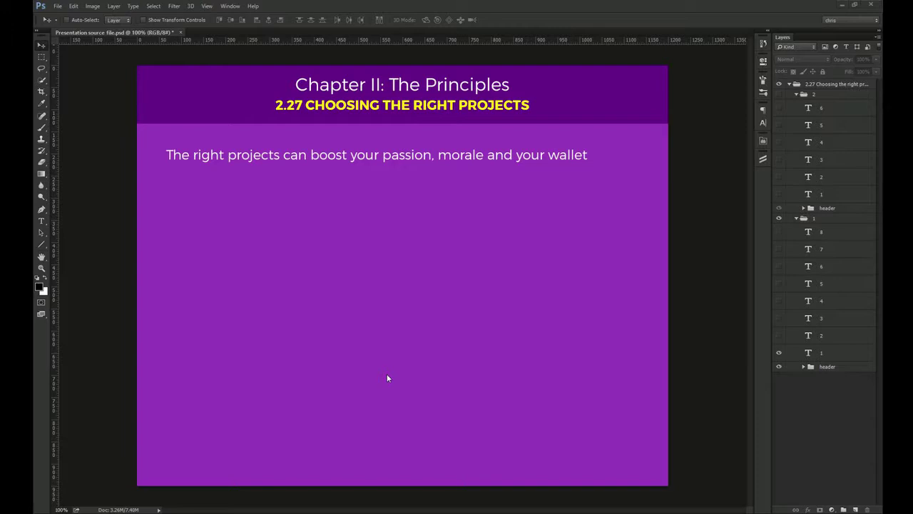
click(778, 336)
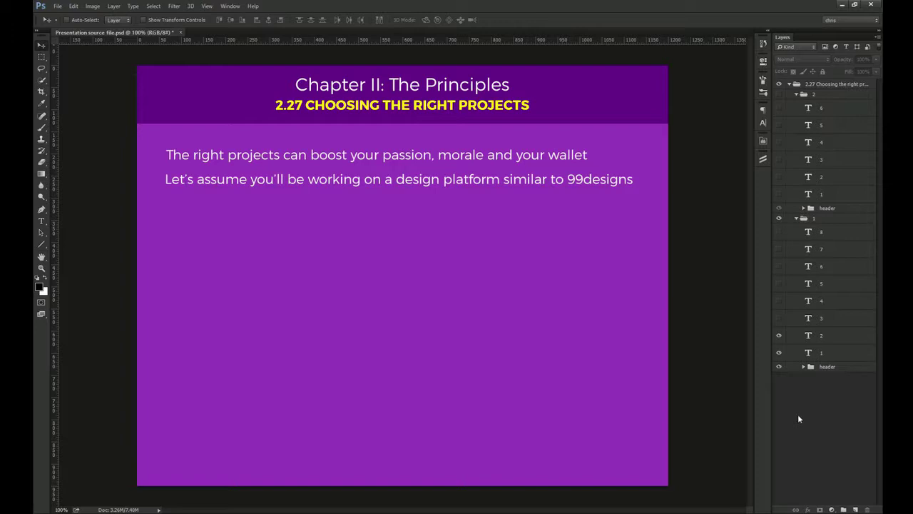
click(779, 319)
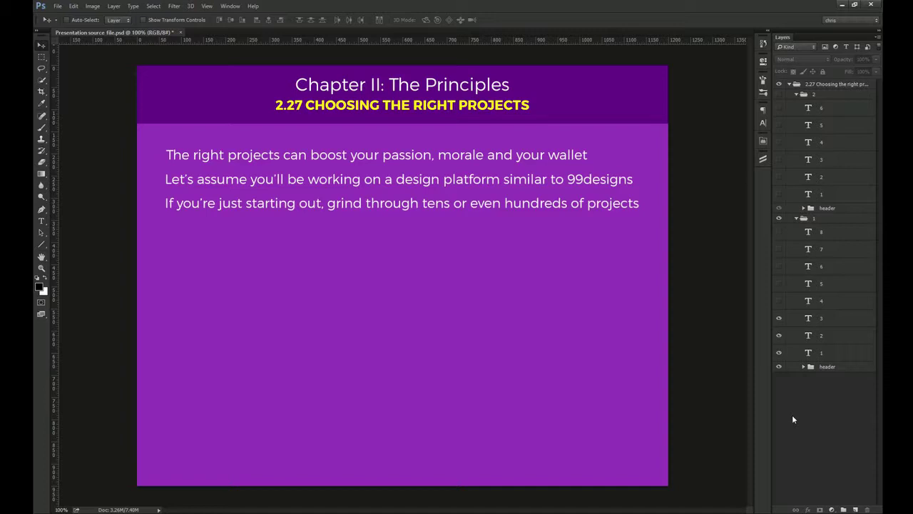
click(779, 300)
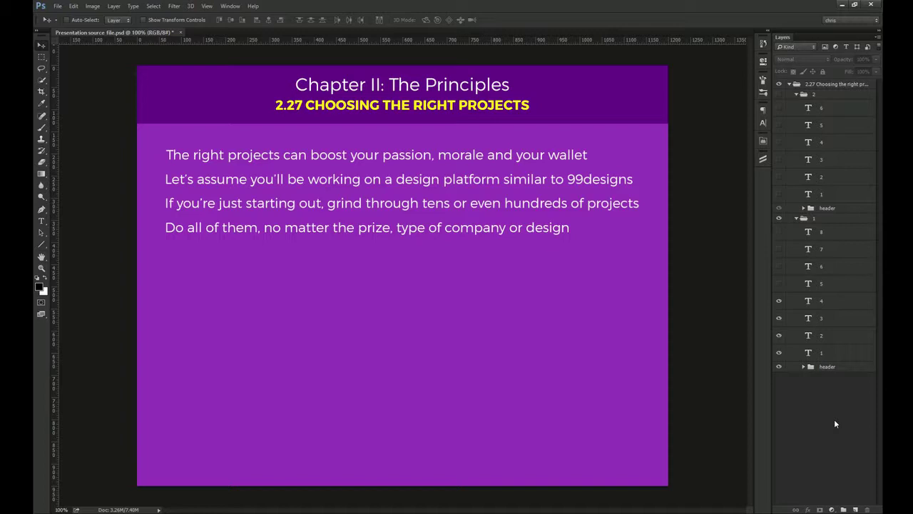
click(779, 283)
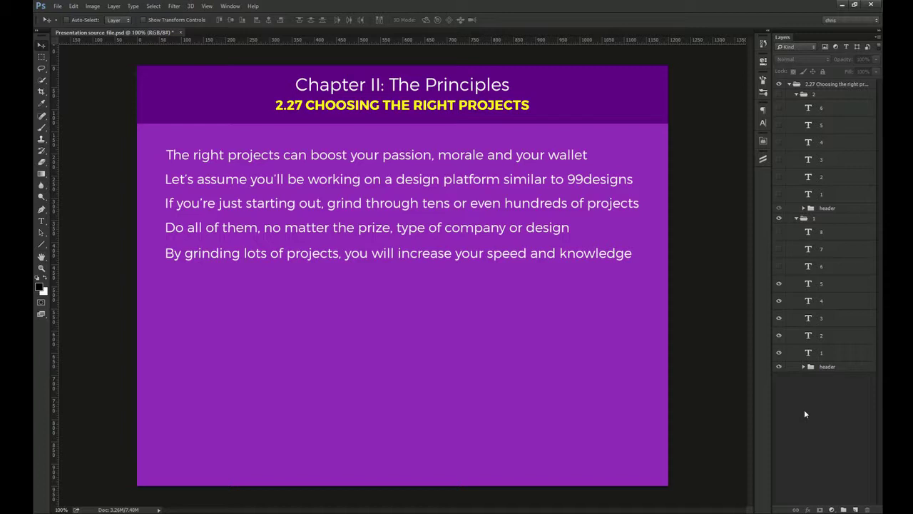
click(779, 266)
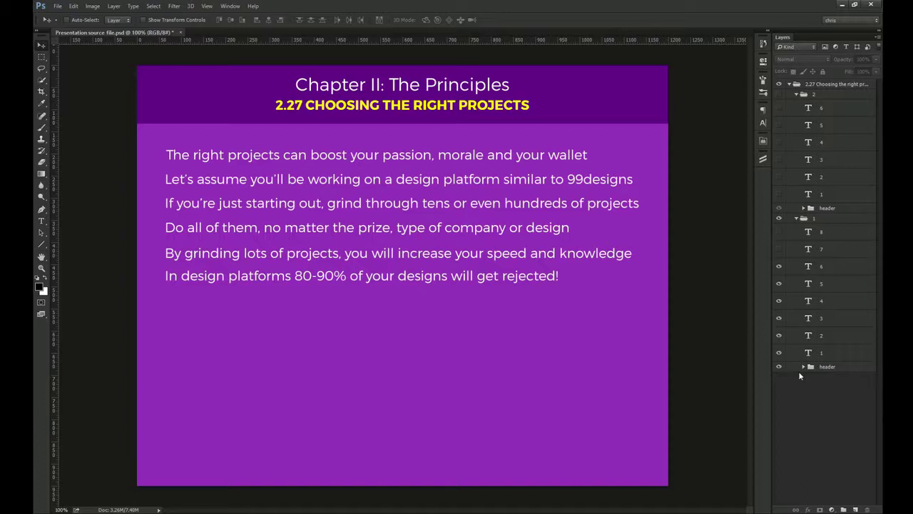
- Show the specializing line and 'Work hard, learn from your mistakes…', then collapse group 1
click(778, 249)
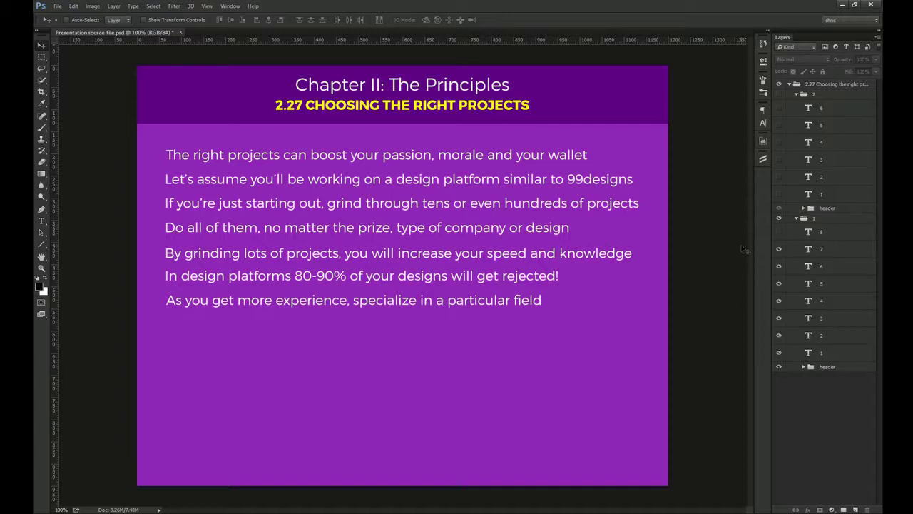
click(778, 231)
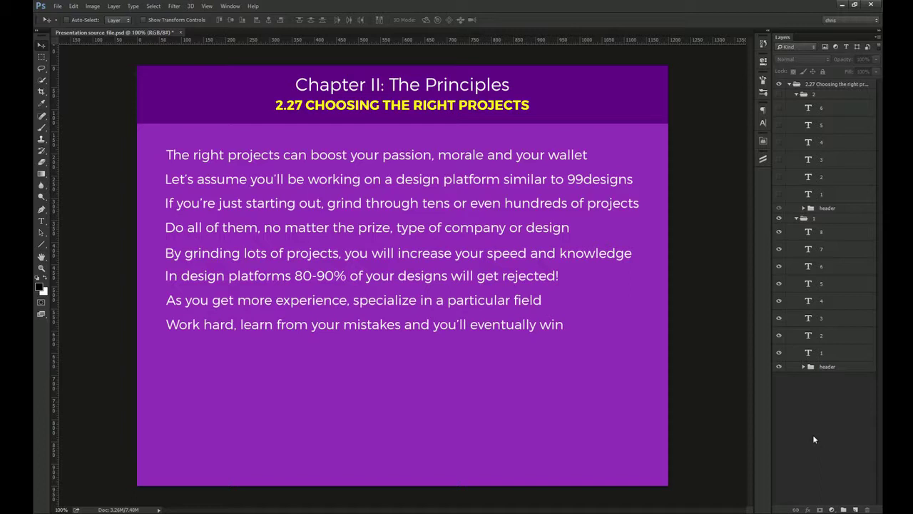
click(796, 218)
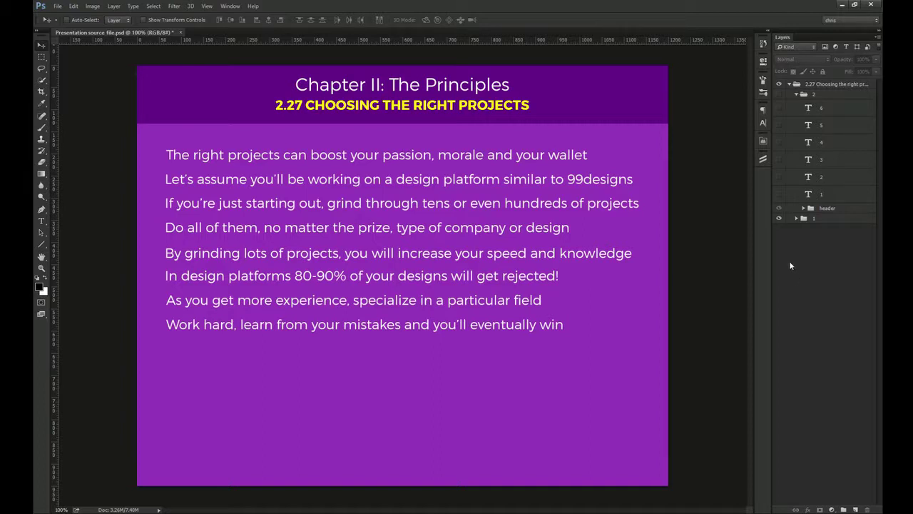
- Hide group 1's lines and show group 2's first four, ending with the needing-the-money line
drag(779, 107, 787, 203)
click(778, 194)
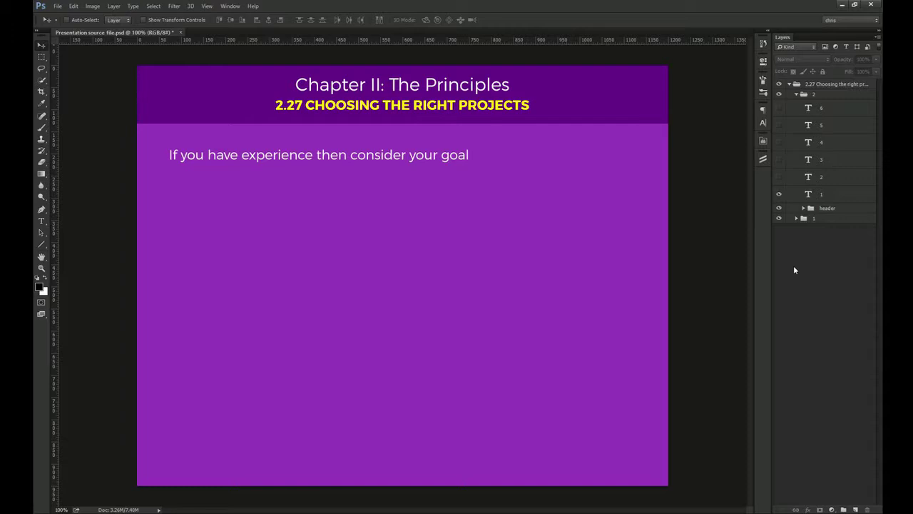
click(779, 177)
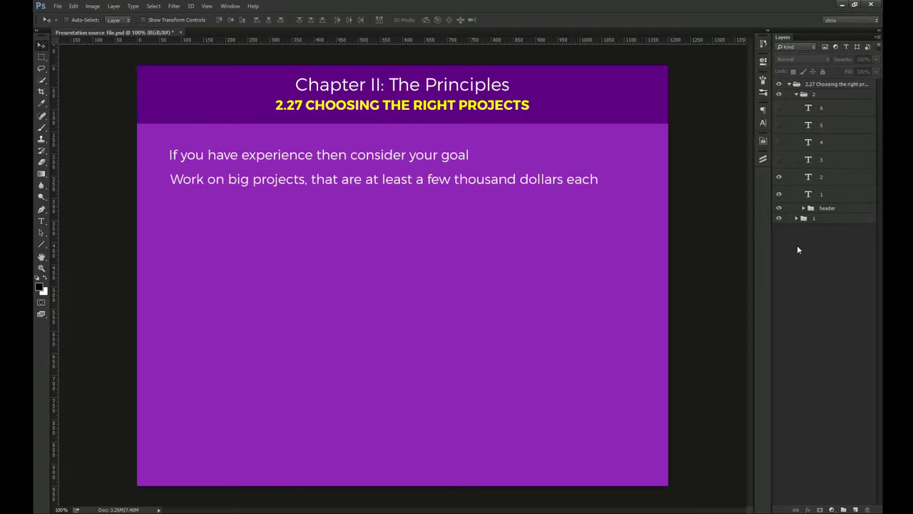
click(779, 159)
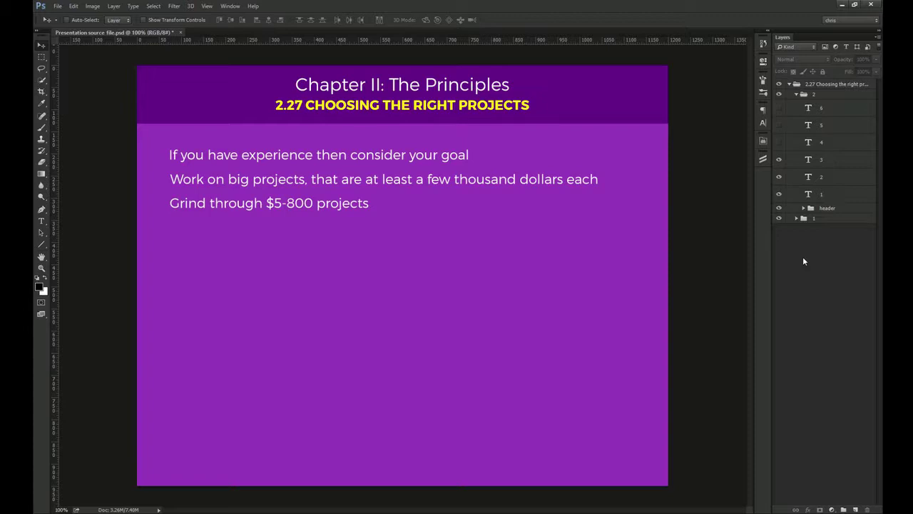
click(779, 143)
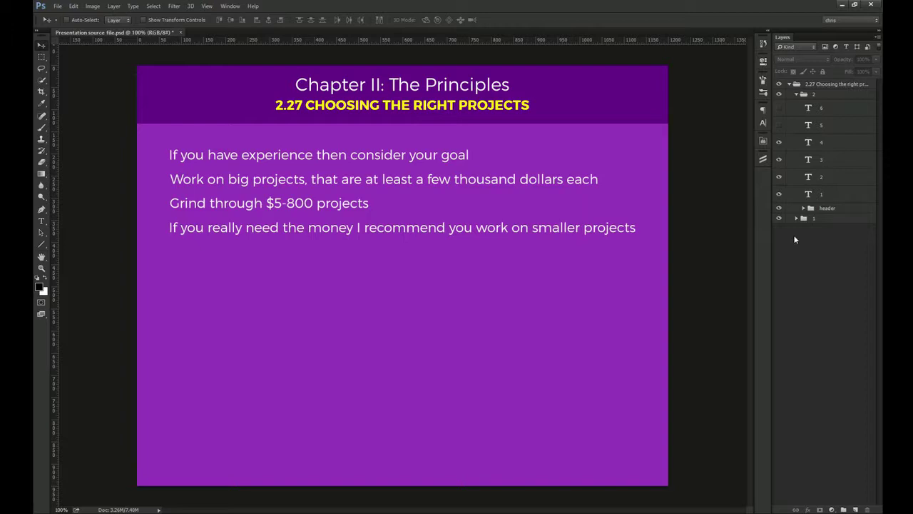
- Show 'Never work for peanuts' and the line about needing a great portfolio
click(778, 125)
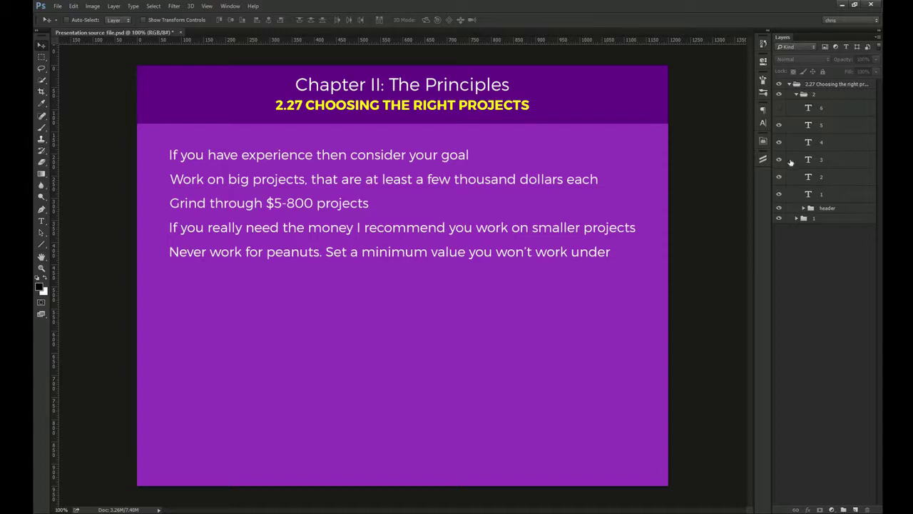
click(779, 108)
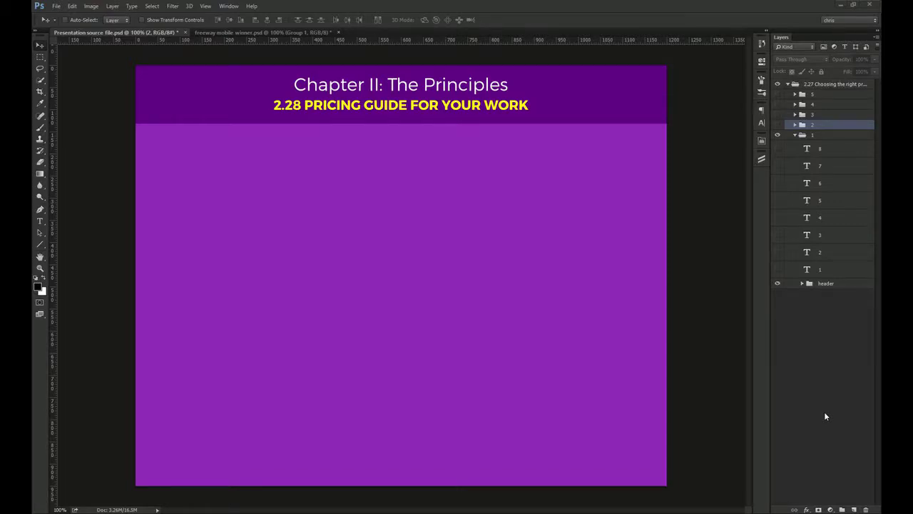
- Reveal the pricing question, the living-cost and monthly-expense lines, and the per-project advantages with who they suit
click(778, 269)
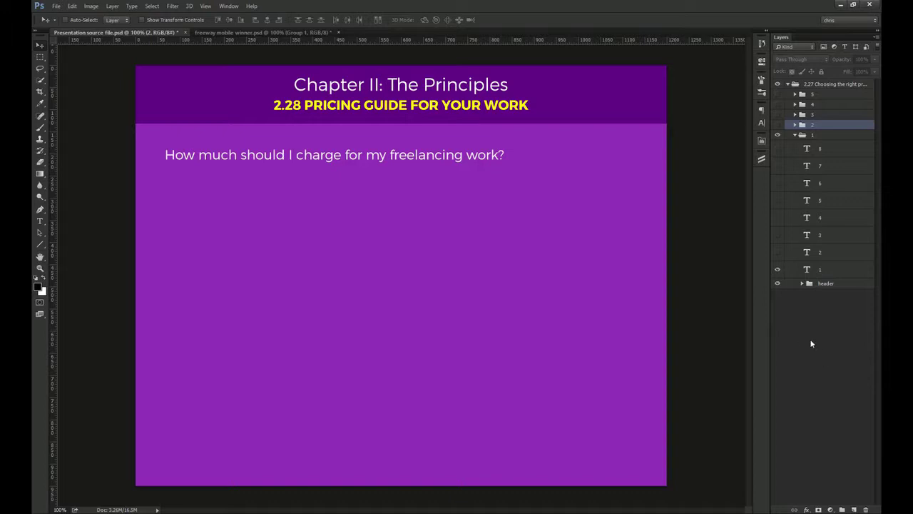
click(777, 251)
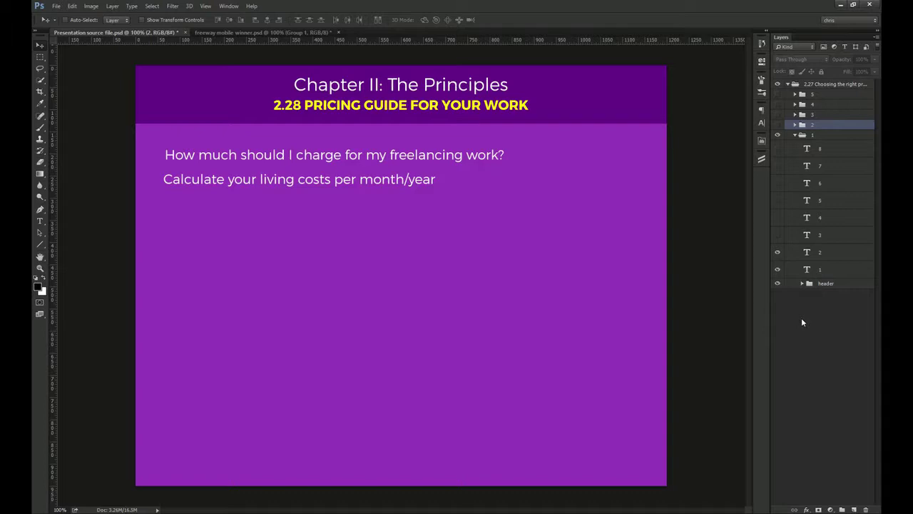
click(777, 236)
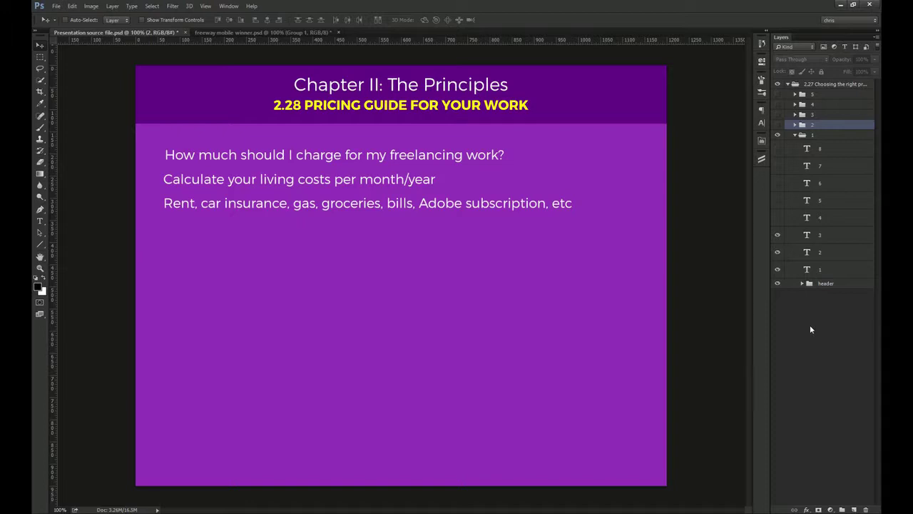
click(778, 217)
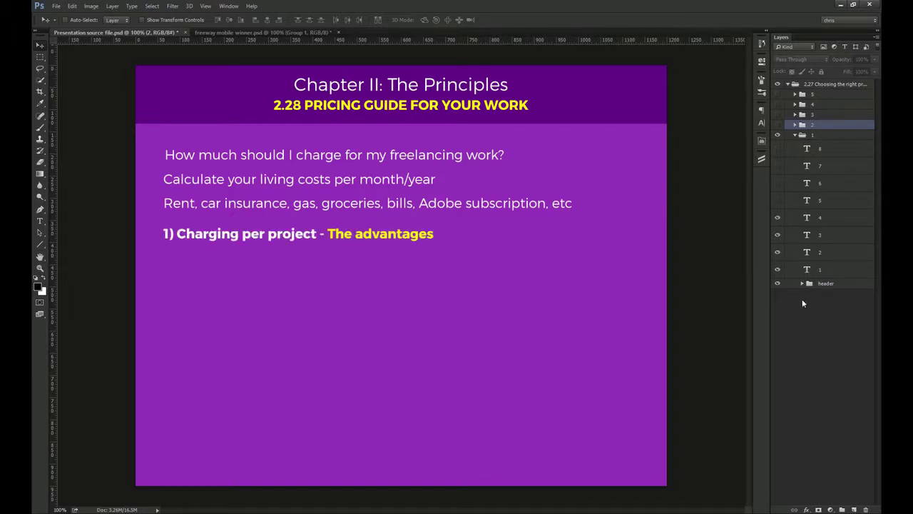
click(778, 201)
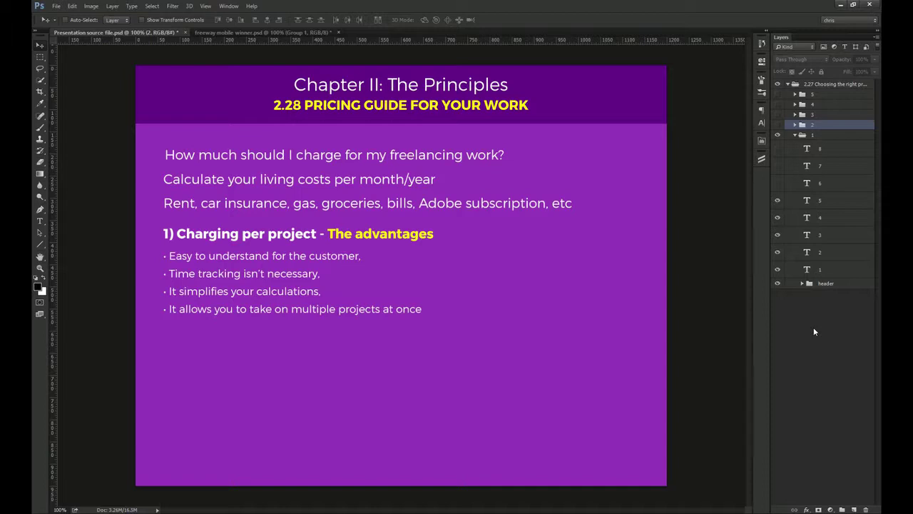
click(778, 183)
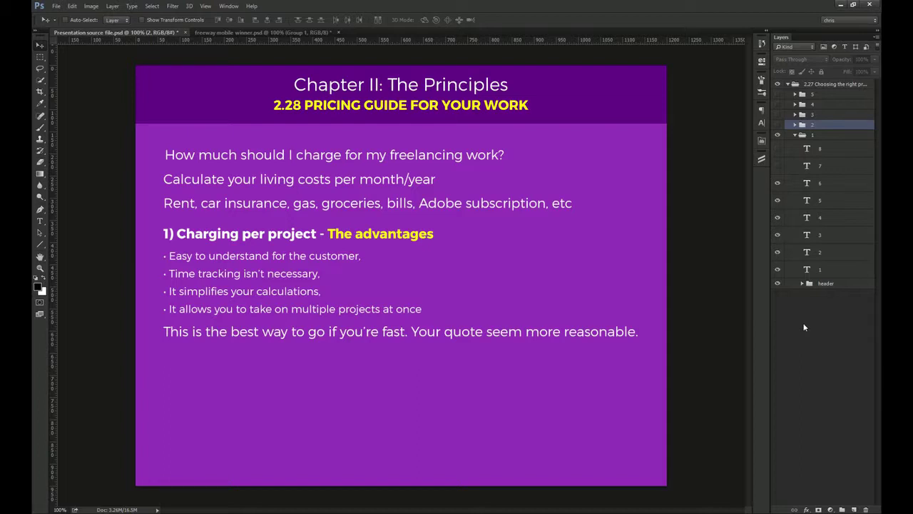
- Reveal The drawbacks heading and its five bullet points, then collapse group 1
click(778, 167)
click(777, 148)
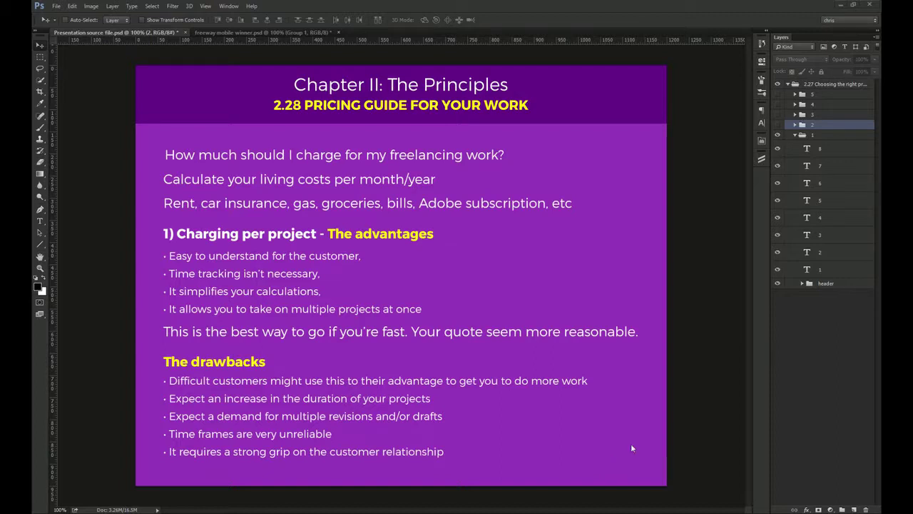
click(795, 135)
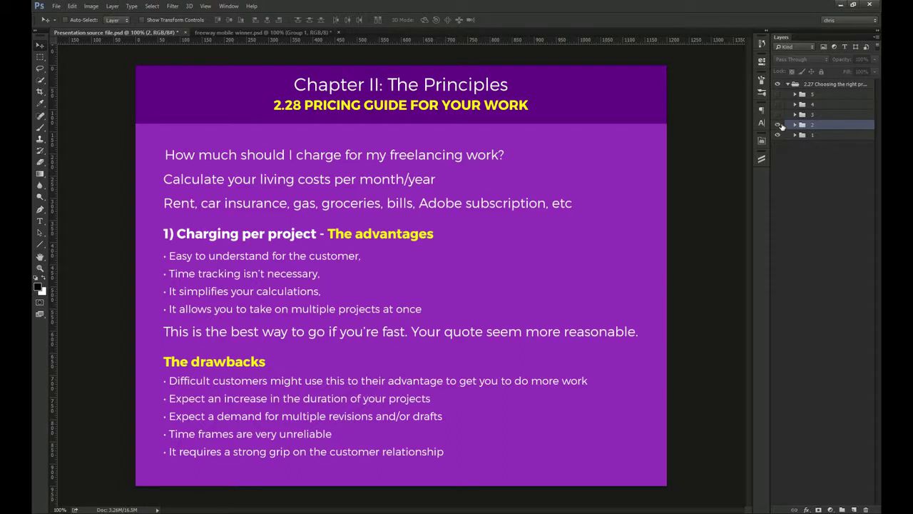
- Show the second slide and reveal the Unforeseen additional work heading with its two advice lines
click(779, 124)
click(795, 124)
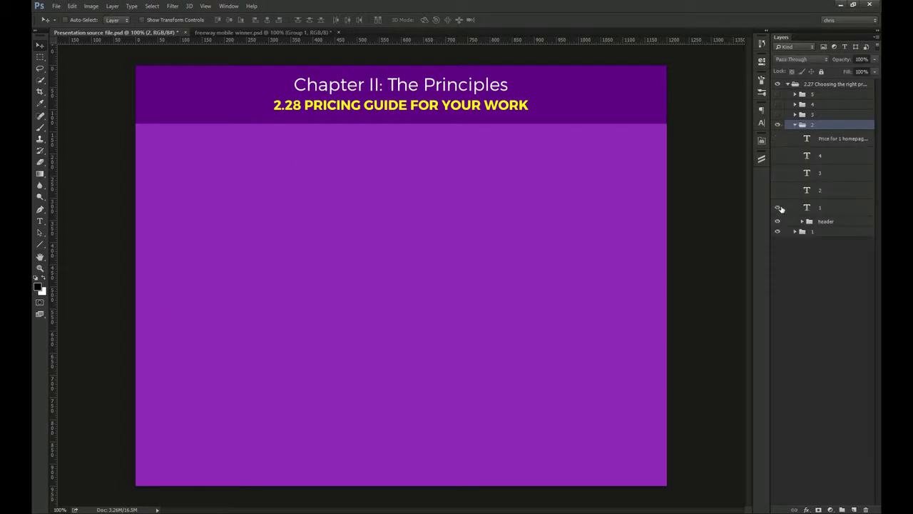
click(779, 208)
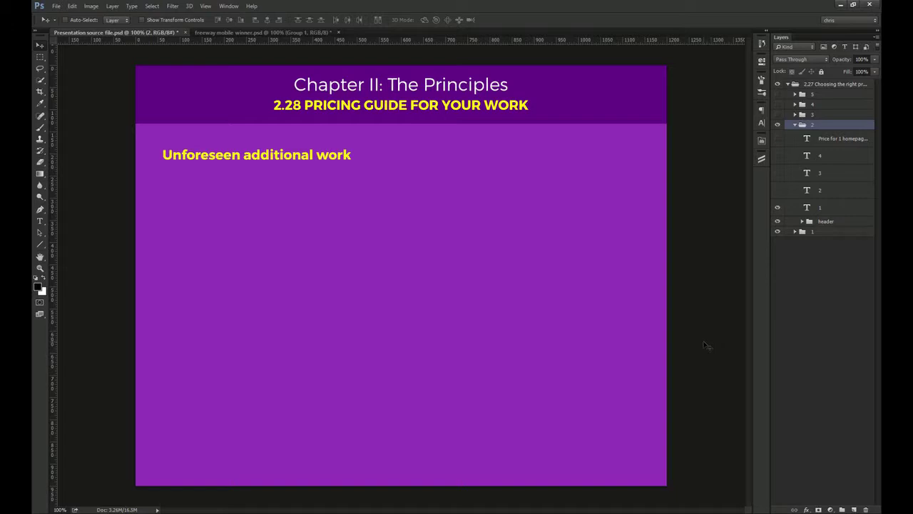
click(778, 190)
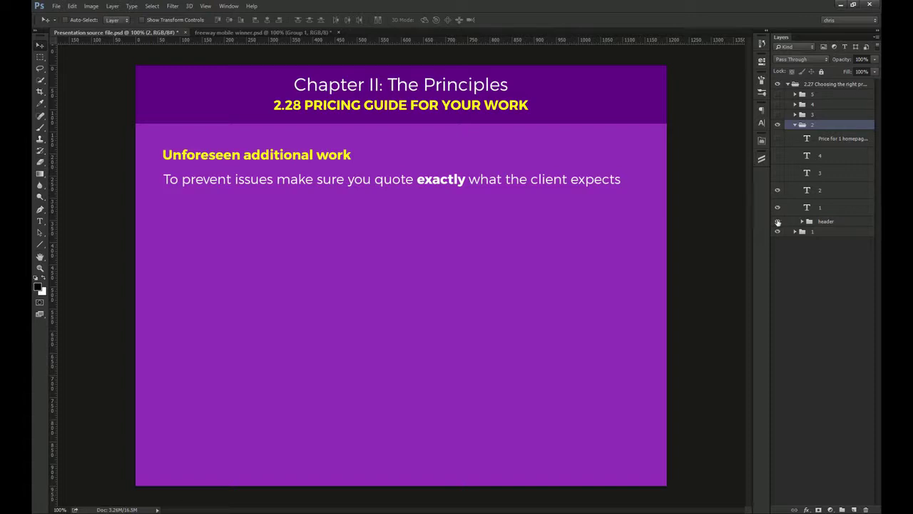
click(777, 173)
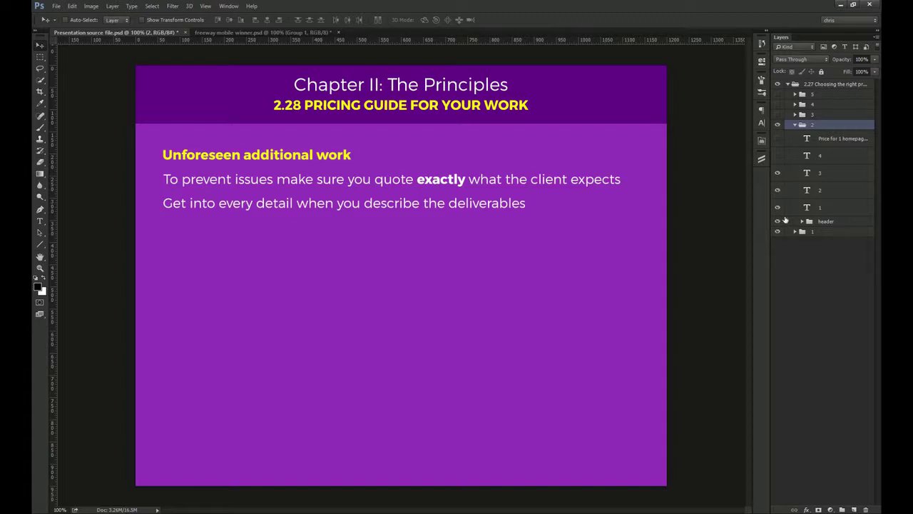
- Reveal the Typical quote heading and paragraphs, then show the blank third slide
click(777, 156)
click(777, 140)
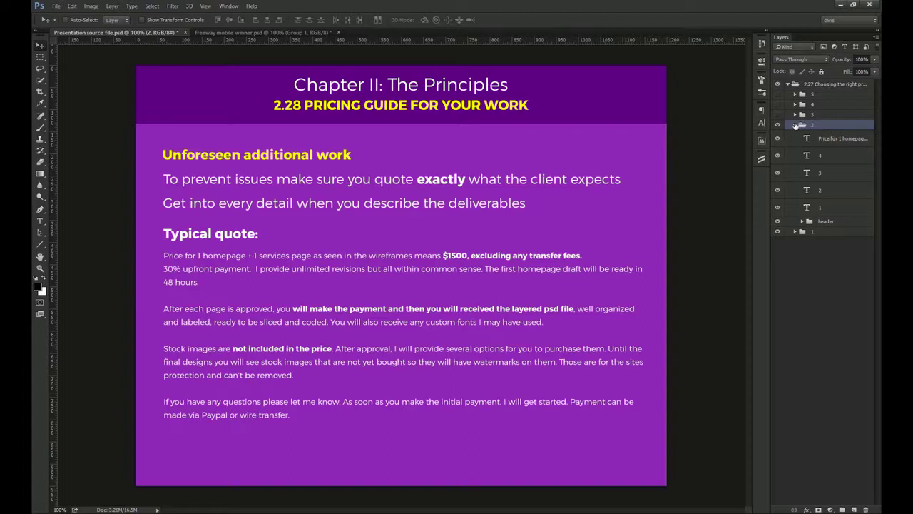
click(795, 125)
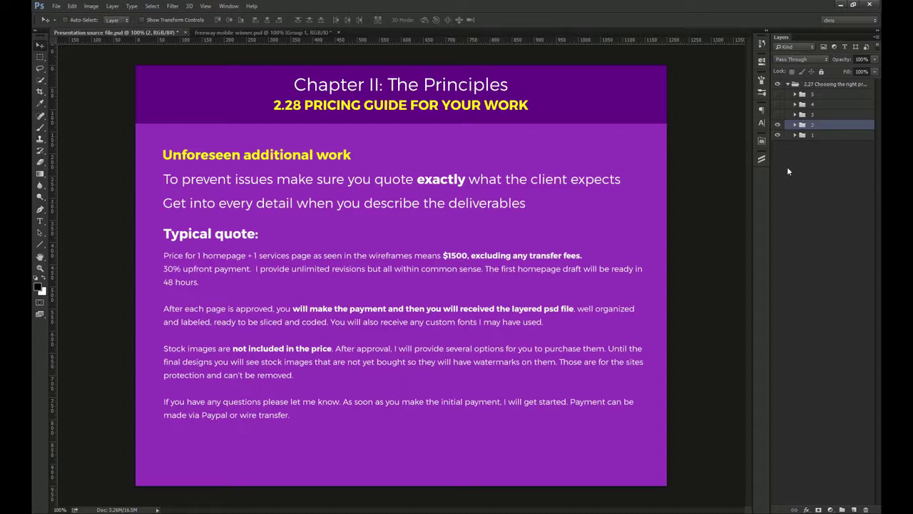
click(779, 115)
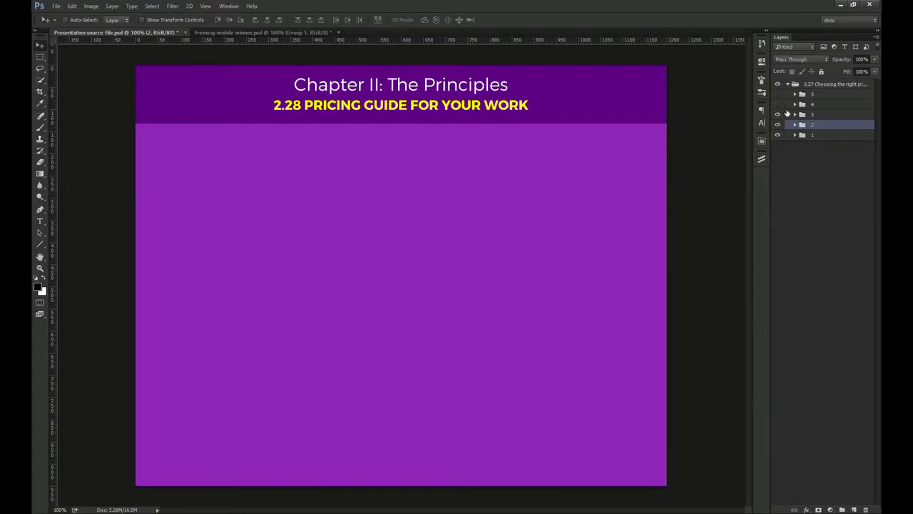
- Reveal the Charging per hour heading and renumber it from 1) to 2)
click(795, 114)
click(778, 214)
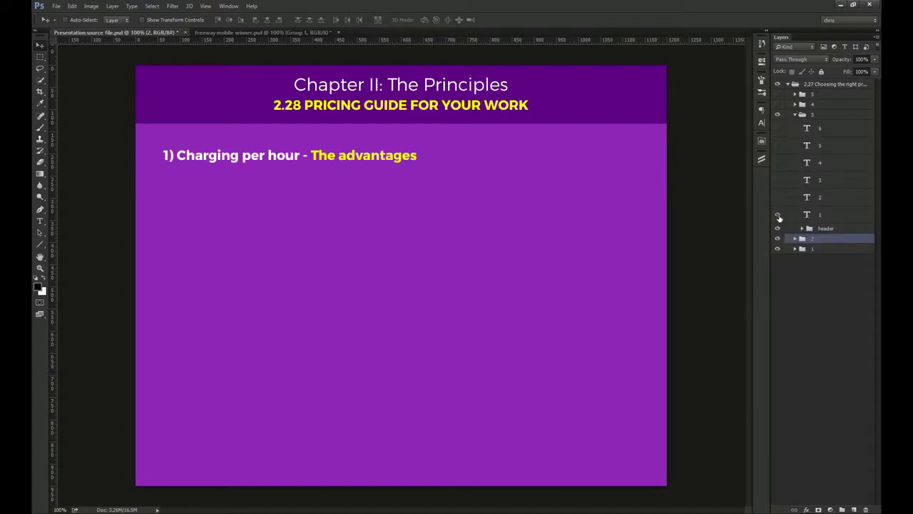
key(t)
click(168, 155)
key(BackSpace)
text(2)
key(ctrl+Return)
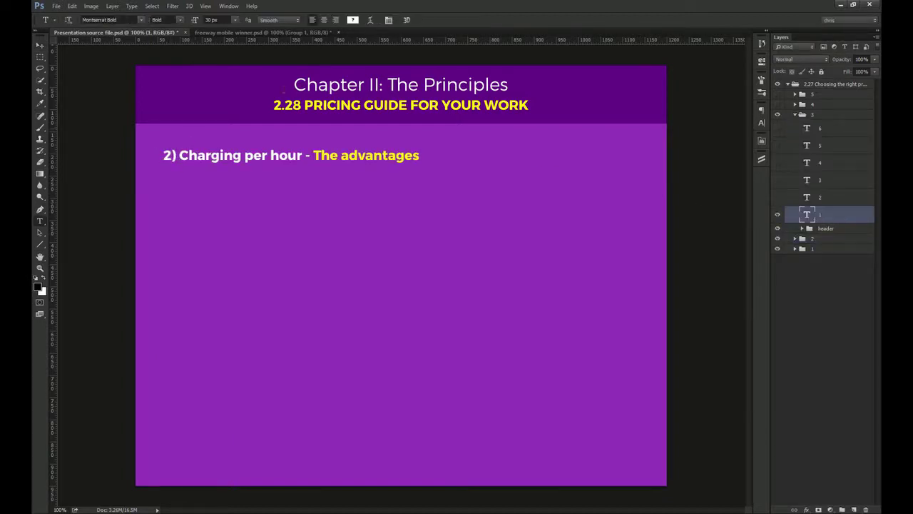
- Reveal the hourly advantages, drawbacks and example rate calculation, then show the blank fourth slide
click(778, 197)
key(v)
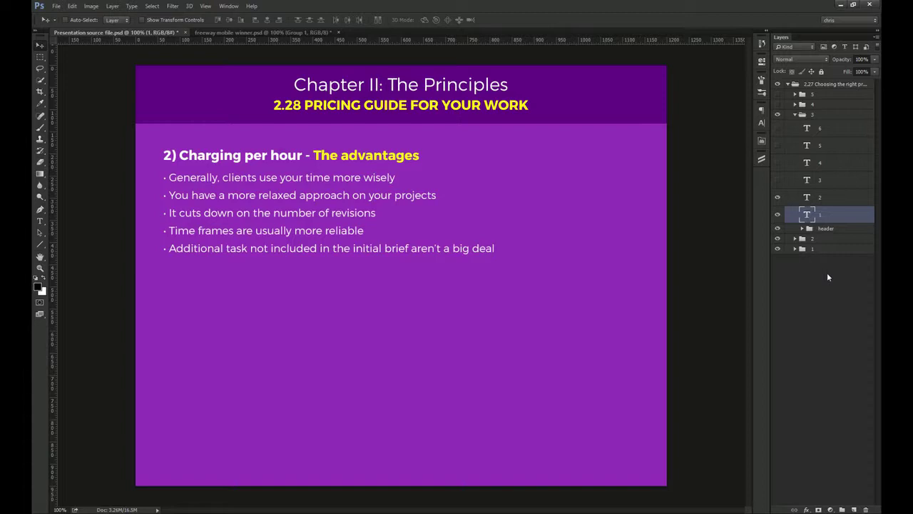
click(778, 180)
click(778, 162)
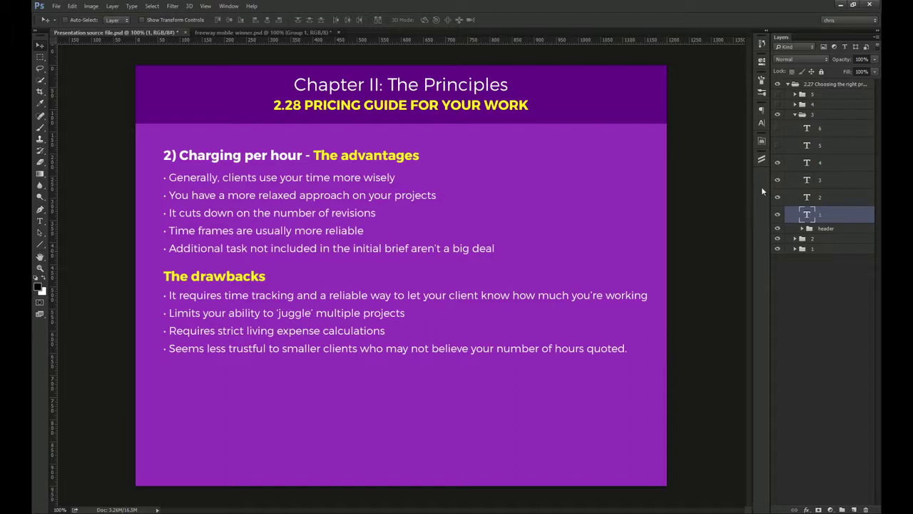
click(777, 145)
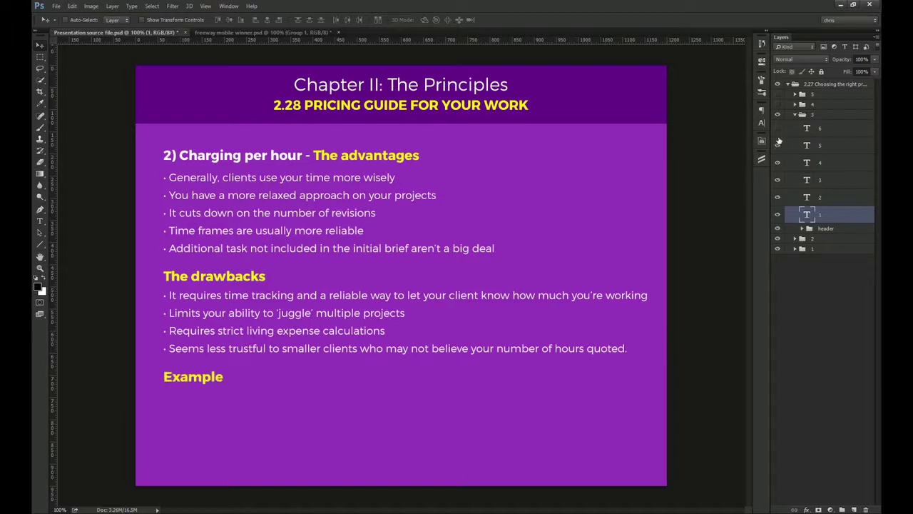
click(777, 128)
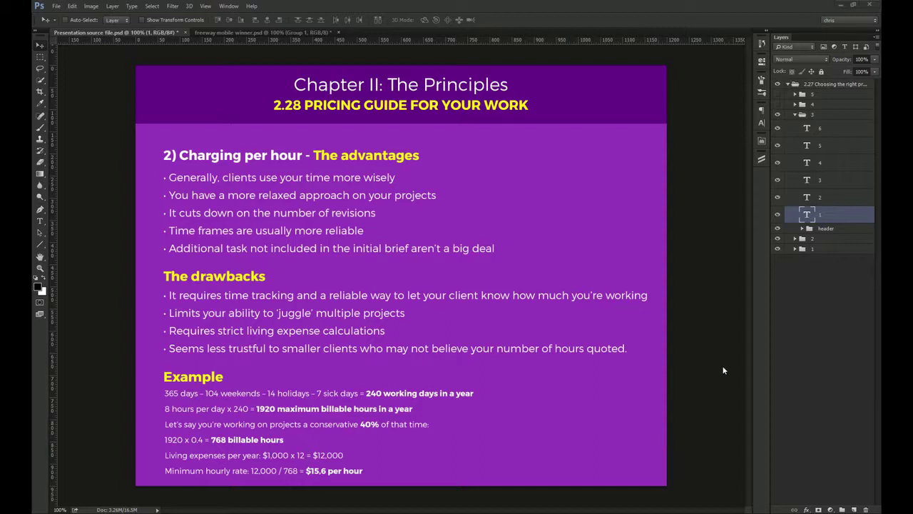
click(797, 115)
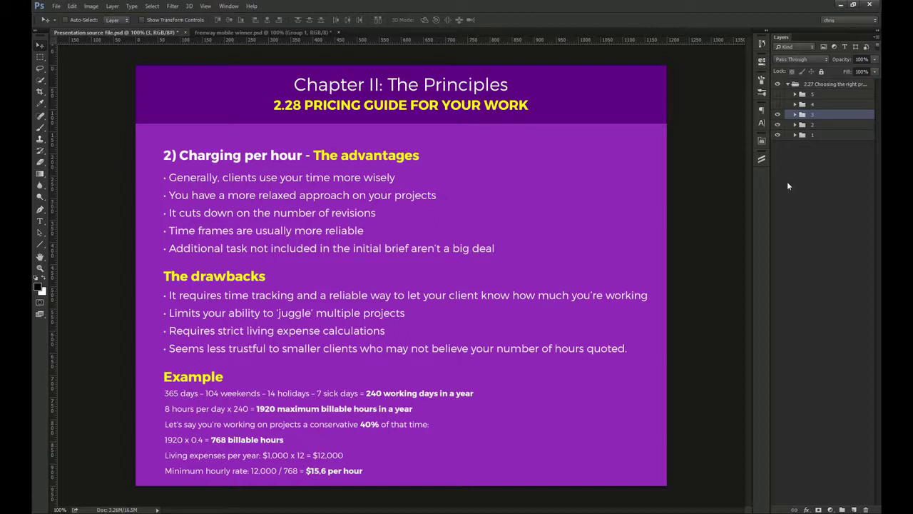
click(778, 104)
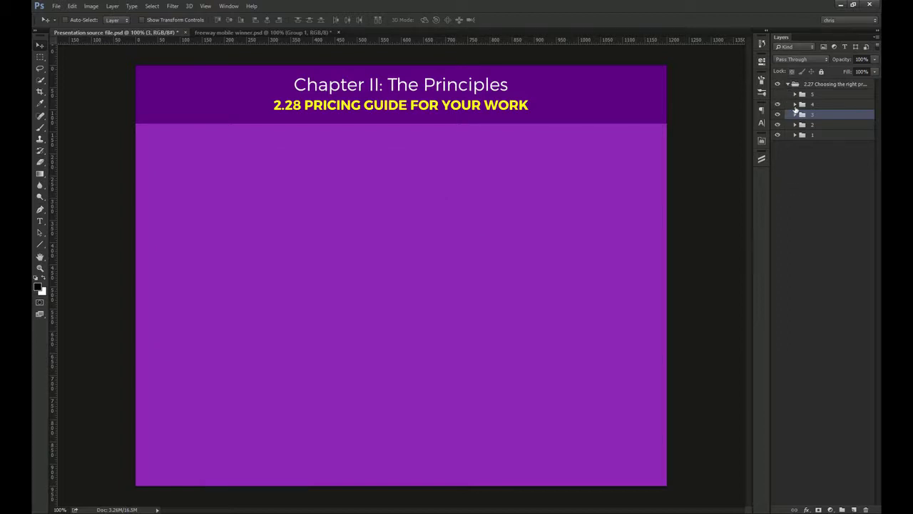
- Reveal the hourly additional-work line, the Handling negotiations heading, and its quote, price, trust and deconstruction tips
click(794, 104)
click(777, 204)
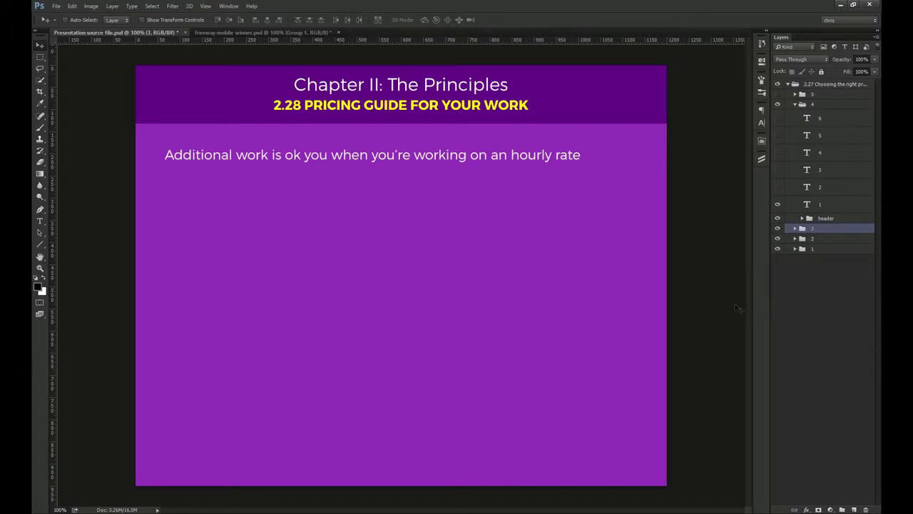
click(777, 188)
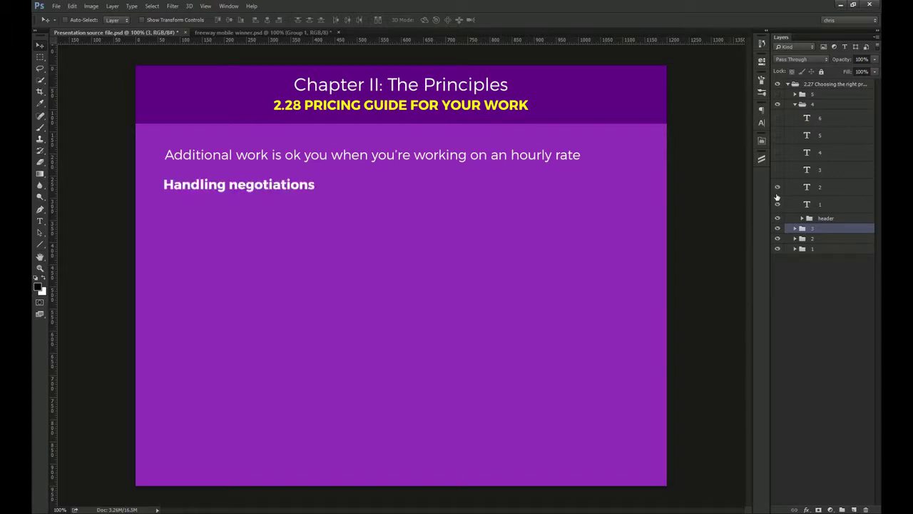
click(777, 170)
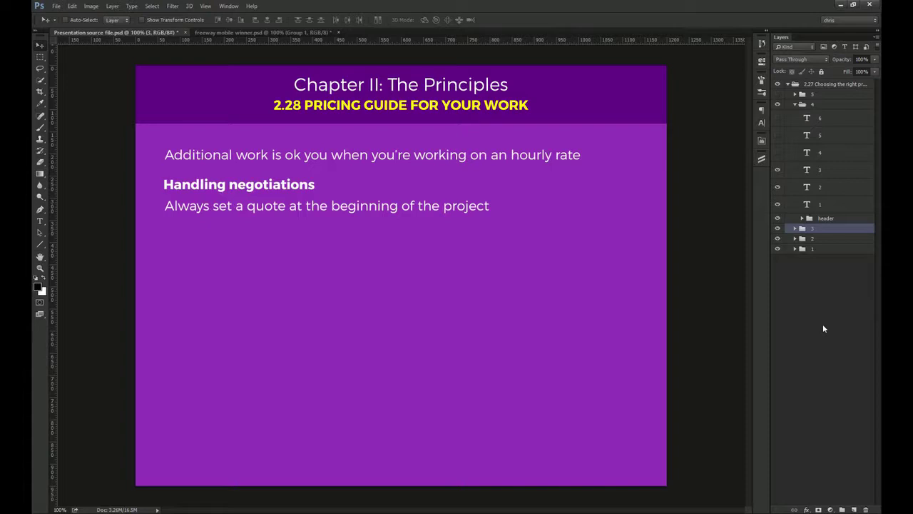
click(777, 152)
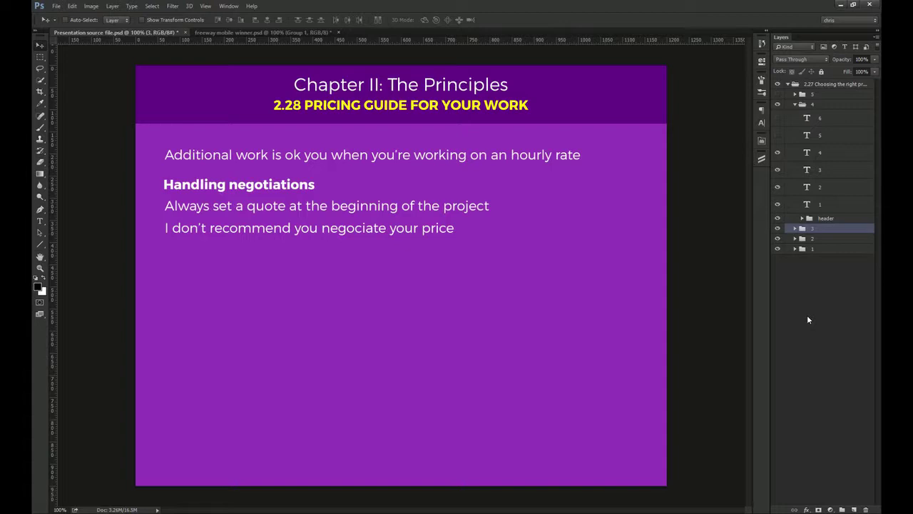
click(777, 135)
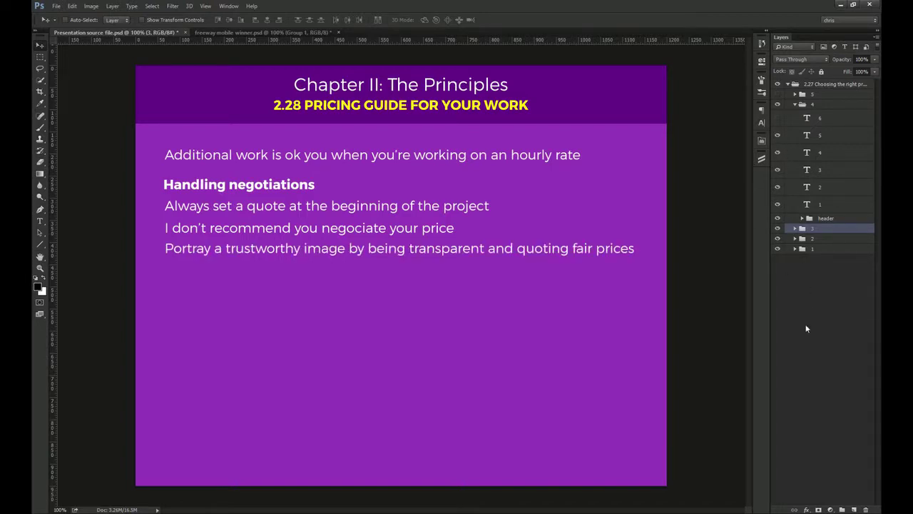
click(777, 118)
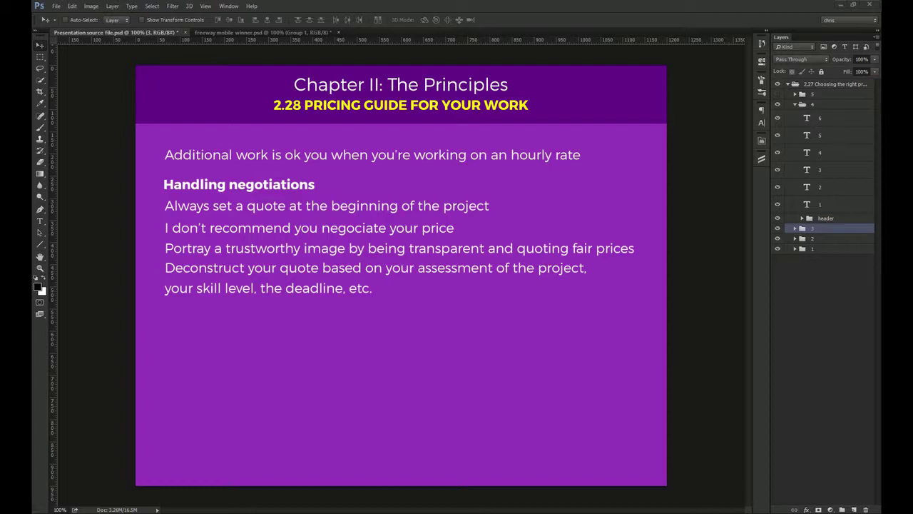
- Hide the negotiation tips and reveal the Protecting your work heading with the get-a-contract line
click(795, 105)
click(777, 104)
click(795, 95)
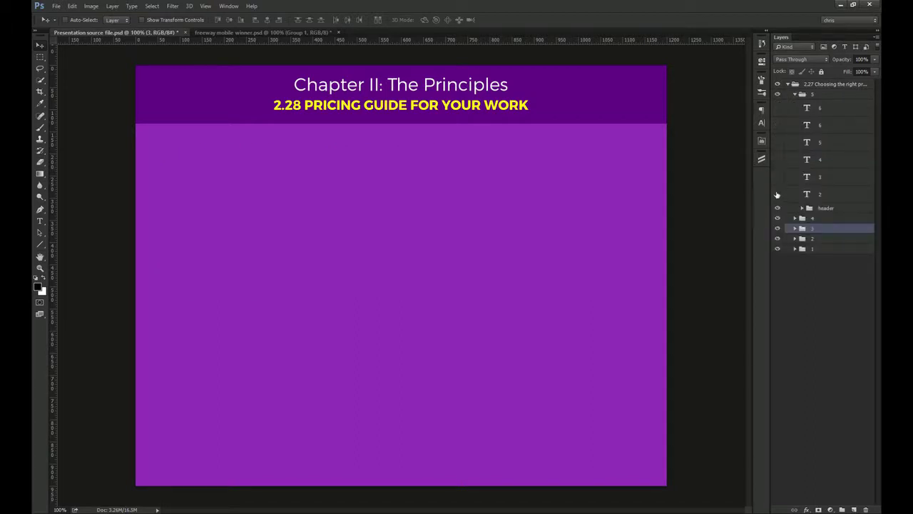
click(778, 194)
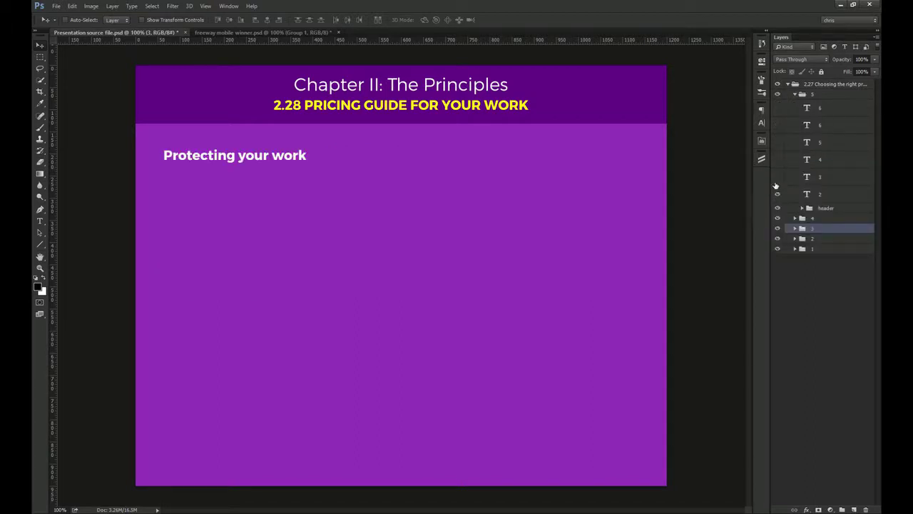
click(777, 176)
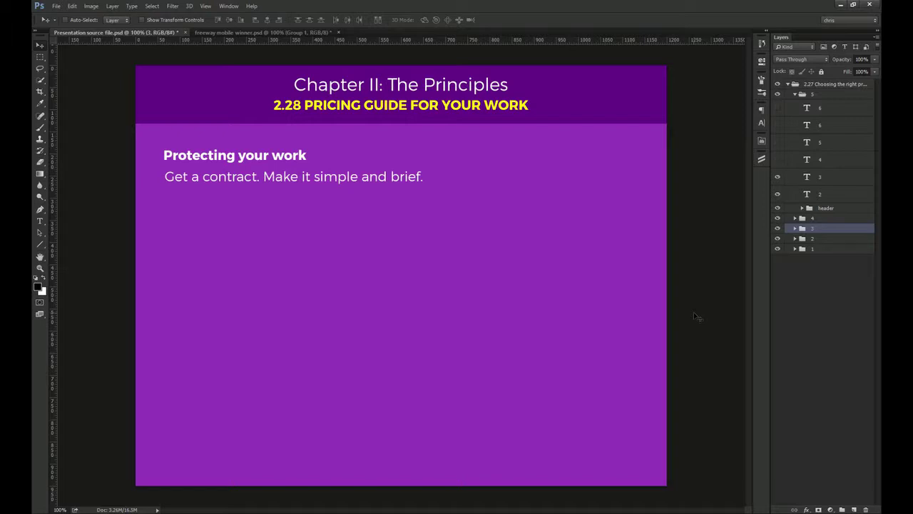
- Reveal the contract-template, keep-the-source-.psd and watermarking lines, then bring up the phone mockup document
click(778, 159)
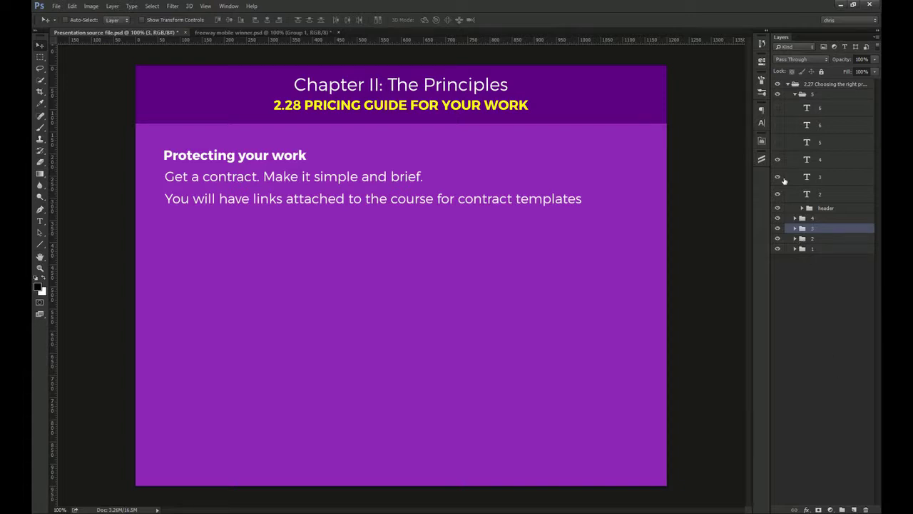
click(778, 142)
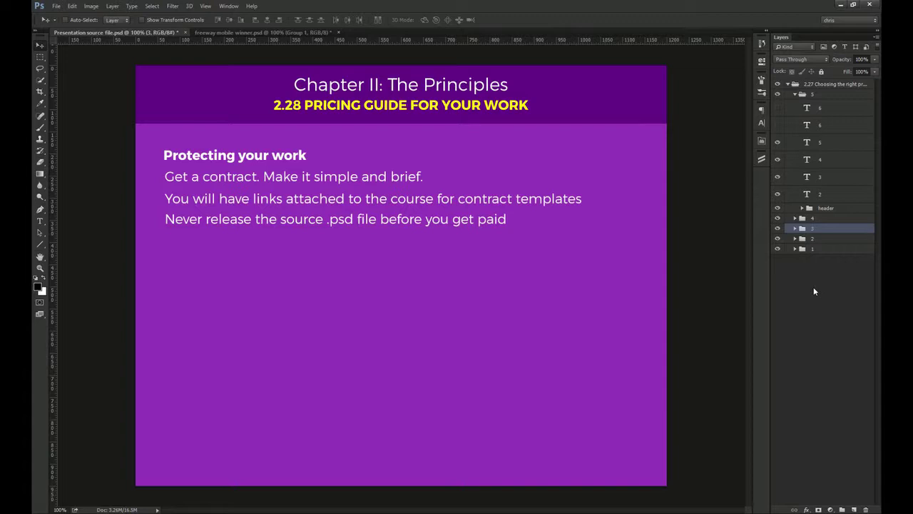
click(778, 126)
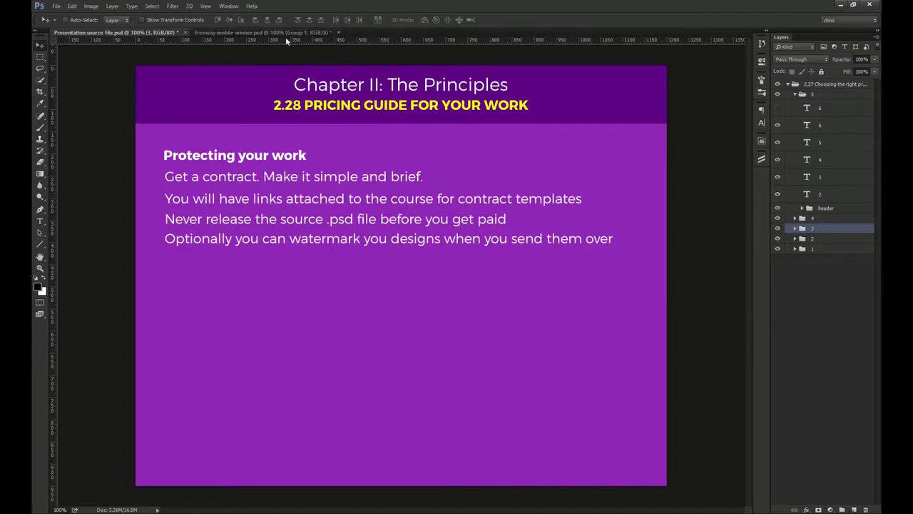
click(264, 33)
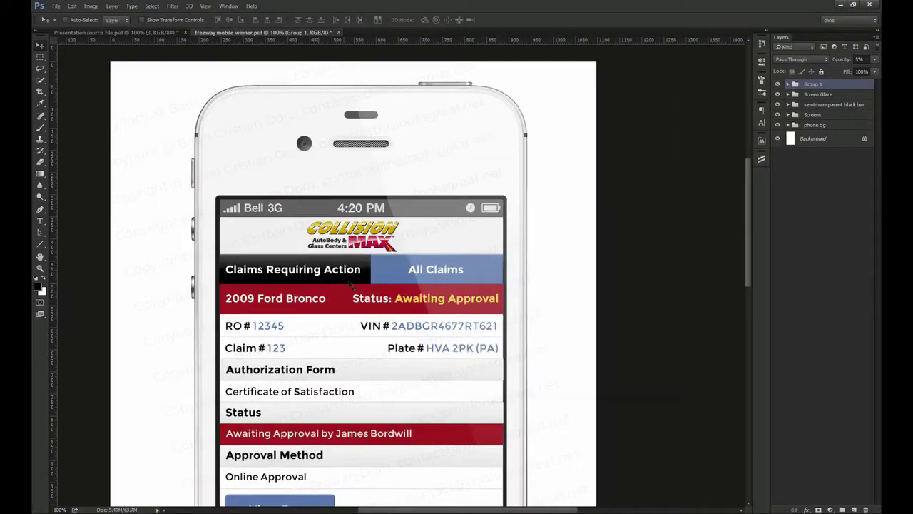
- Raise the watermark group's opacity to 20%, lower it back to 5%, and zoom in on the phone mockup
key(2)
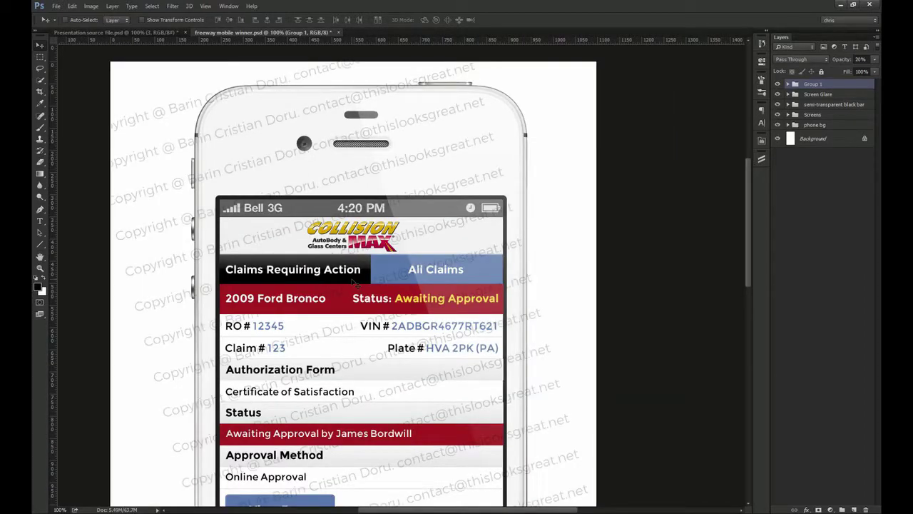
key(0)
key(5)
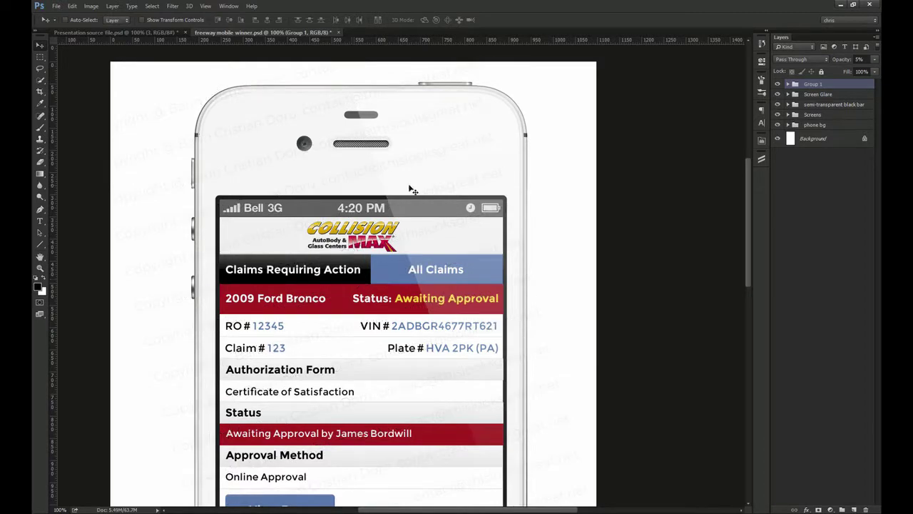
key(z)
drag(283, 129, 283, 153)
key(v)
key(ctrl+1)
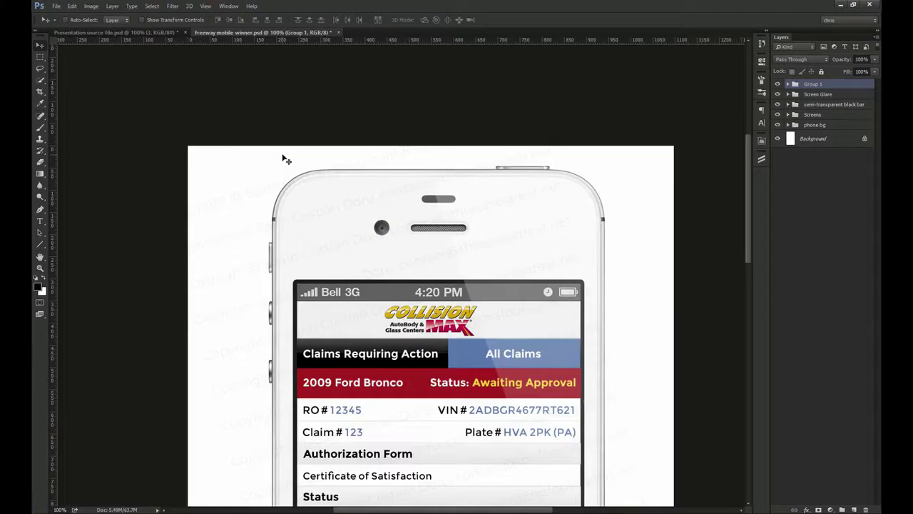
- Flash the watermark at 100% then fade it to 5%, then reveal the steal-your-design line on the slide
key(0)
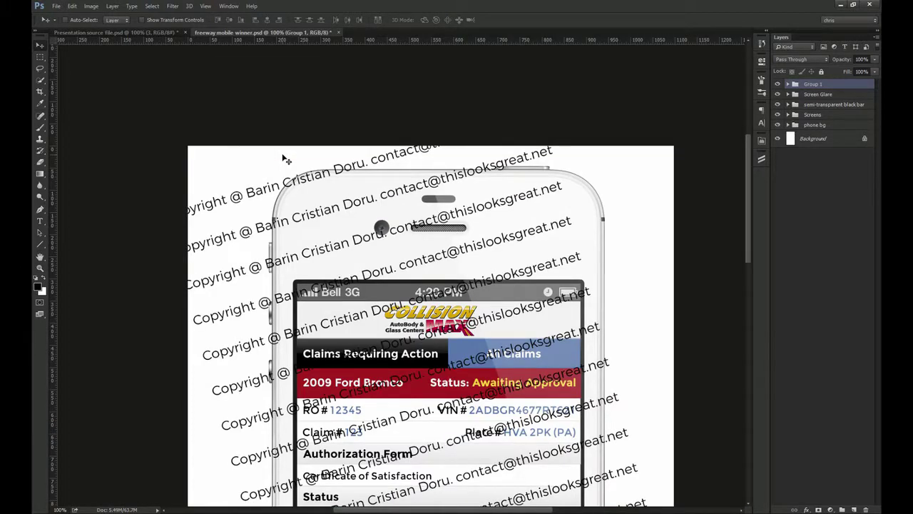
key(5)
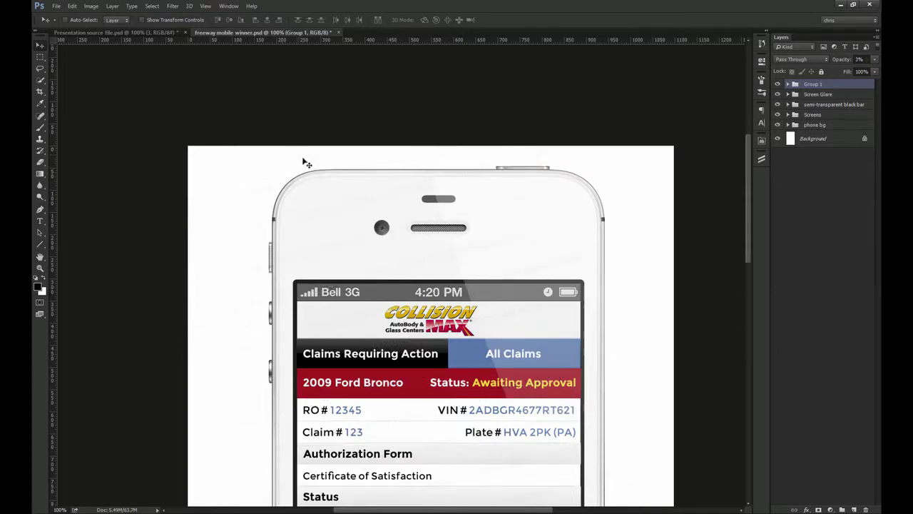
drag(345, 202, 369, 224)
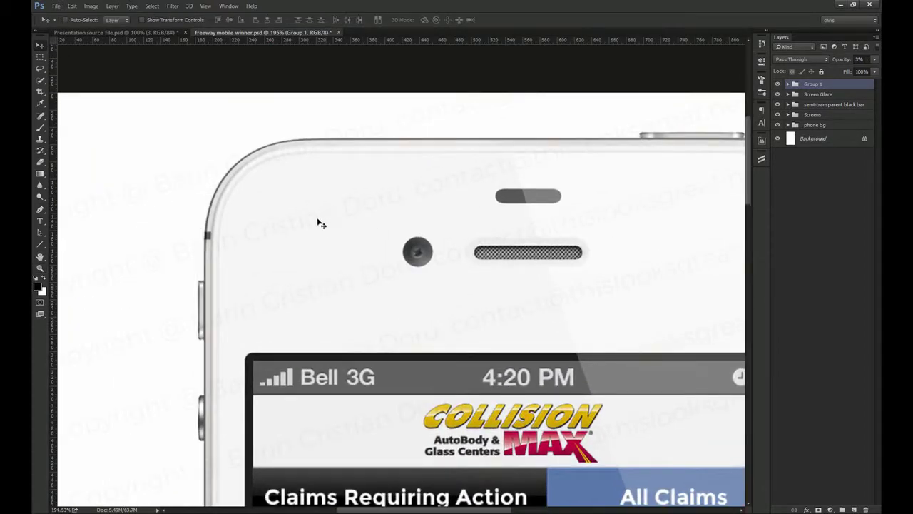
key(ctrl+1)
drag(473, 380, 403, 293)
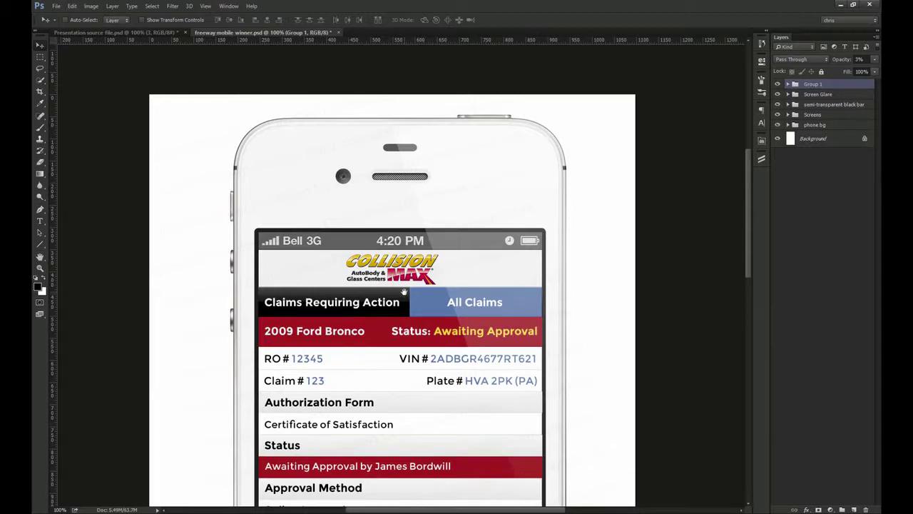
click(160, 32)
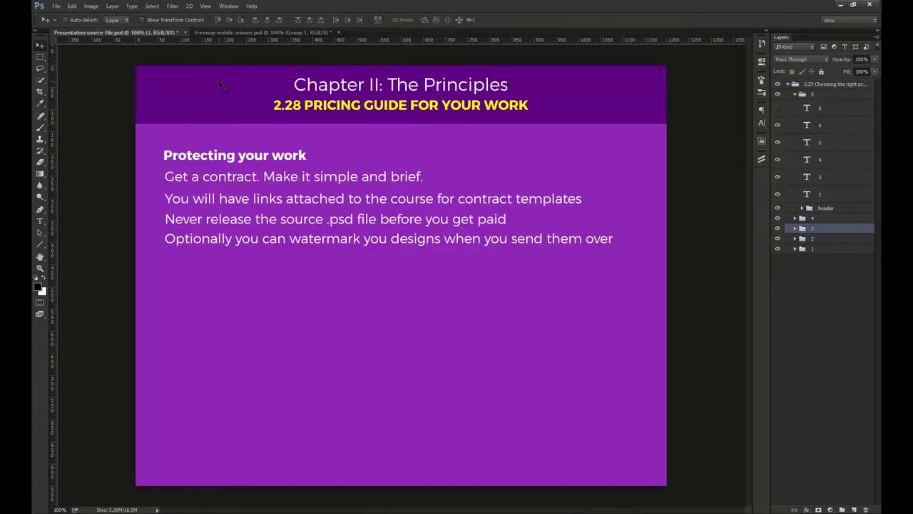
click(778, 107)
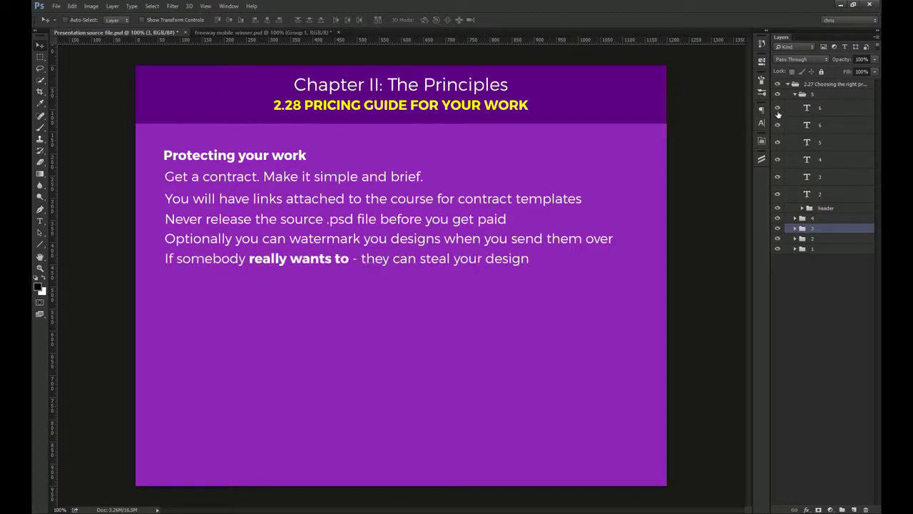
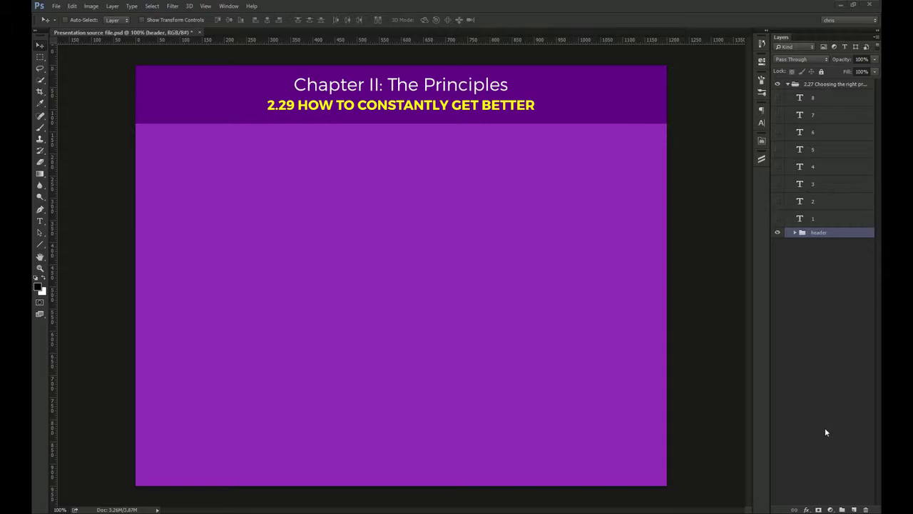
- Reveal text layers 1–3 on the 2.29 slide: the first line, the Halleluiah moments definition, and the two-reasons list
click(778, 219)
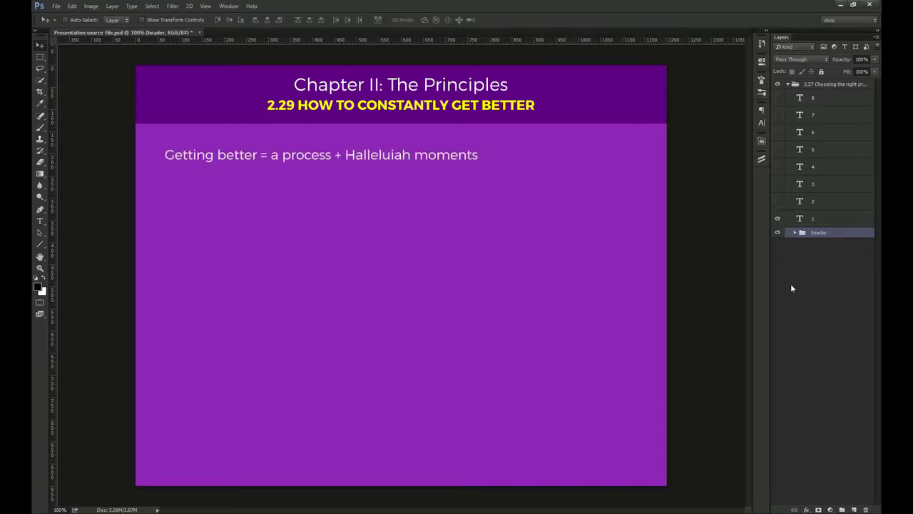
click(778, 202)
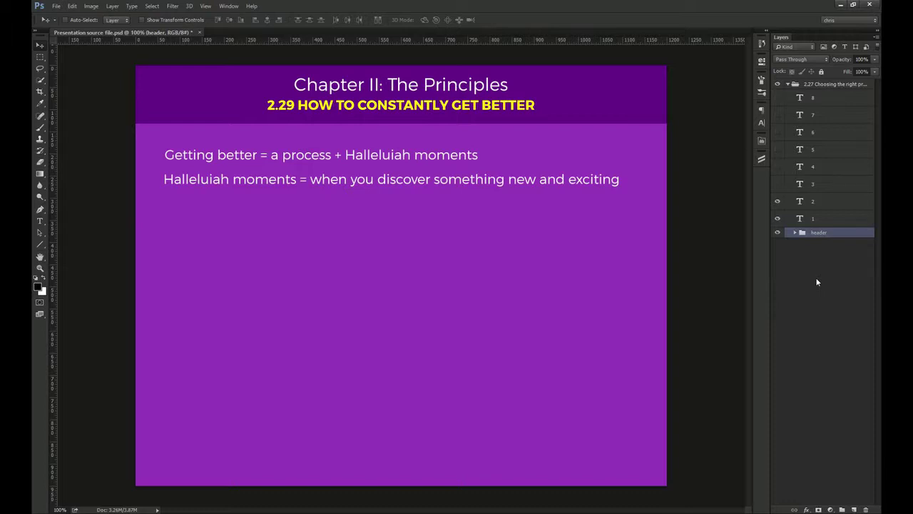
click(777, 184)
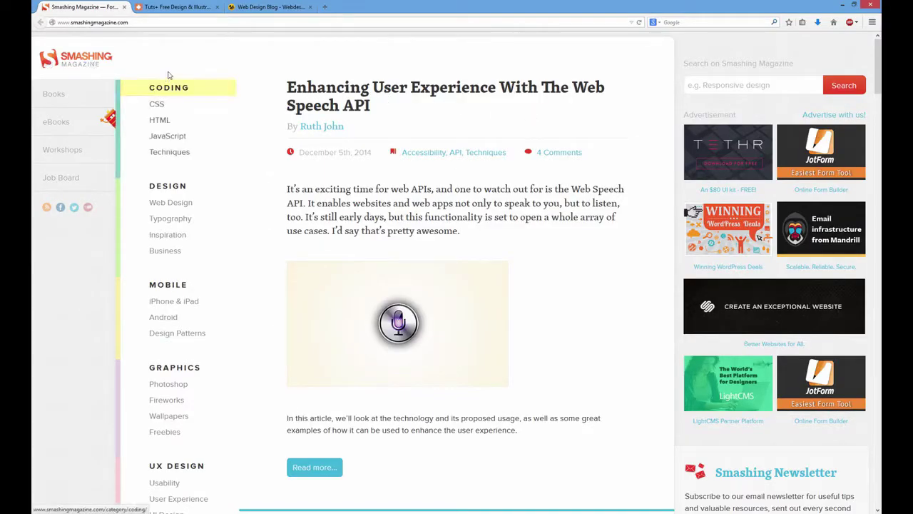
- Browse the Tuts+ Design & Illustration and Webdesigner Depot pages in Firefox, then return to Photoshop
click(172, 5)
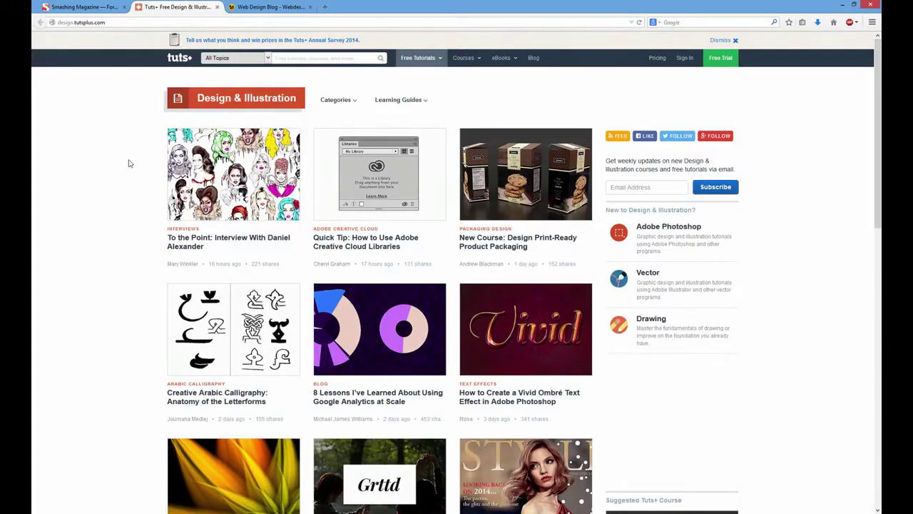
click(257, 6)
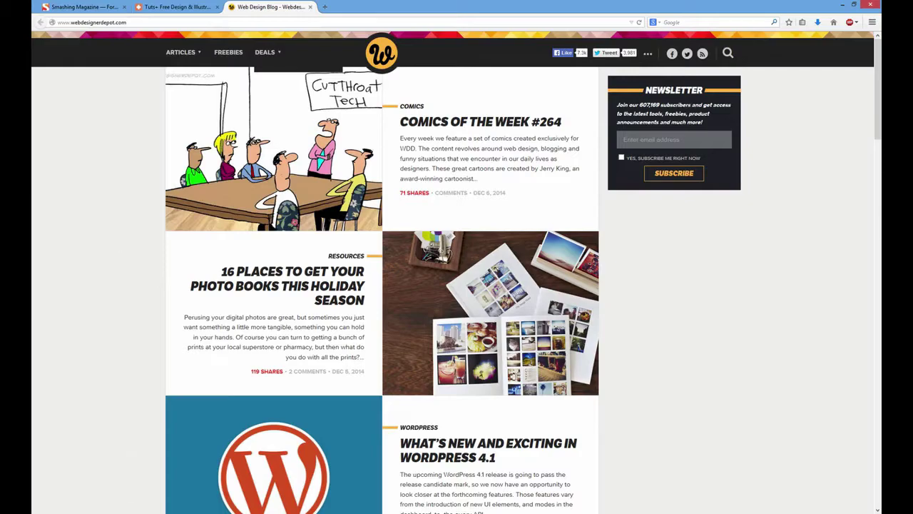
key(alt+Tab)
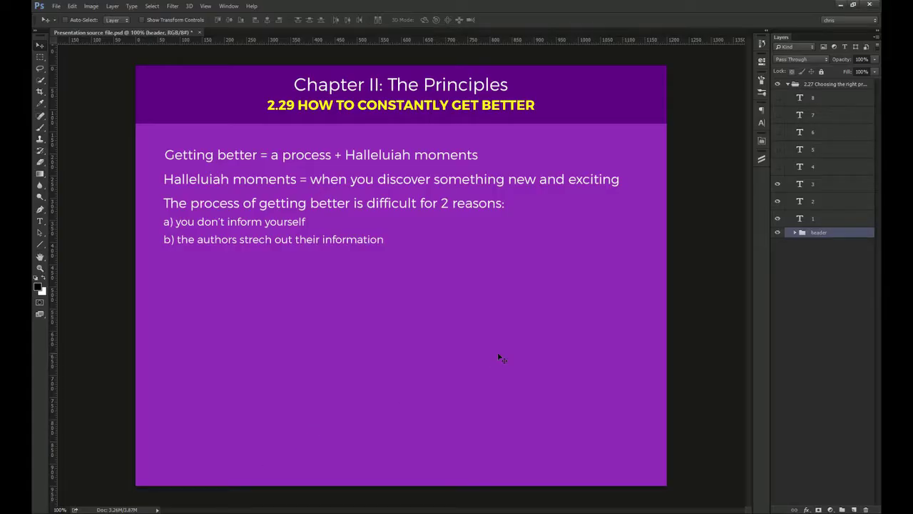
- Turn on text layer 4 to show 'You have so much to do and it's difficult to be up to date'
click(777, 167)
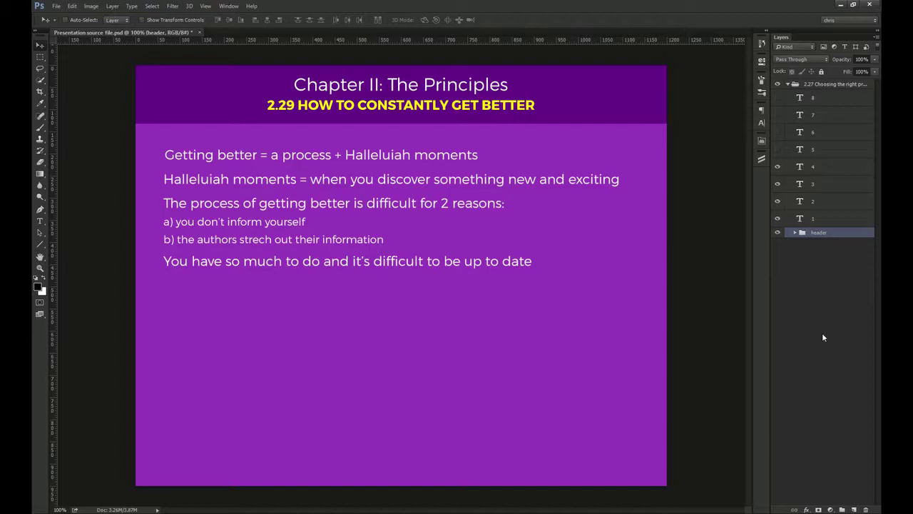
- Show the rare Halleluiah moments, concentrated doses of knowledge, and 'Working hard' lines on the slide
click(777, 149)
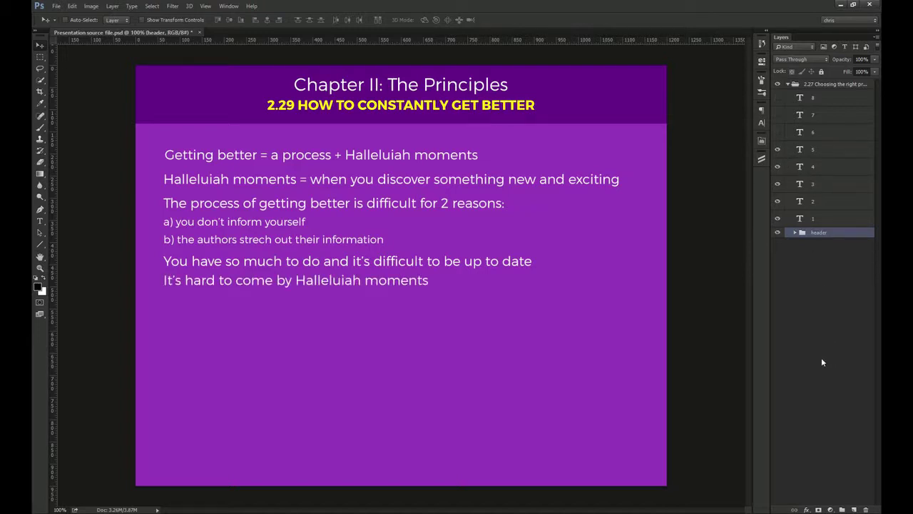
click(778, 132)
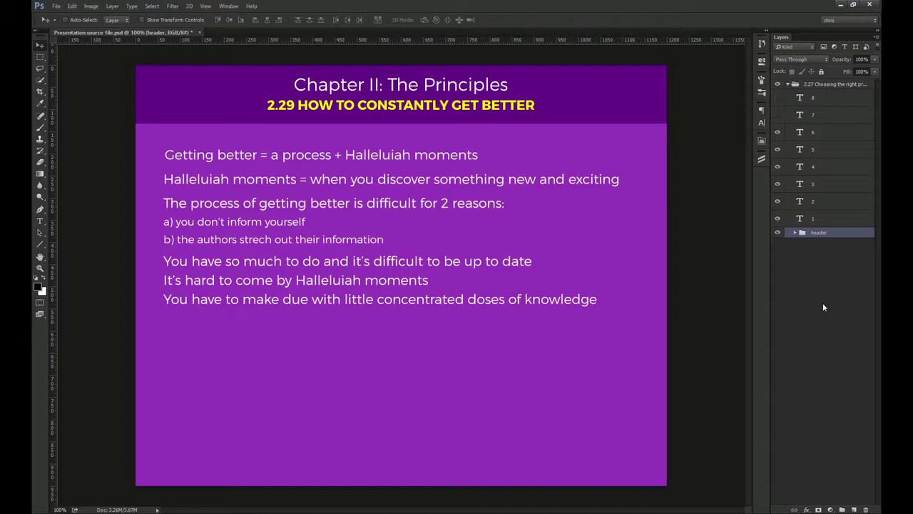
click(779, 115)
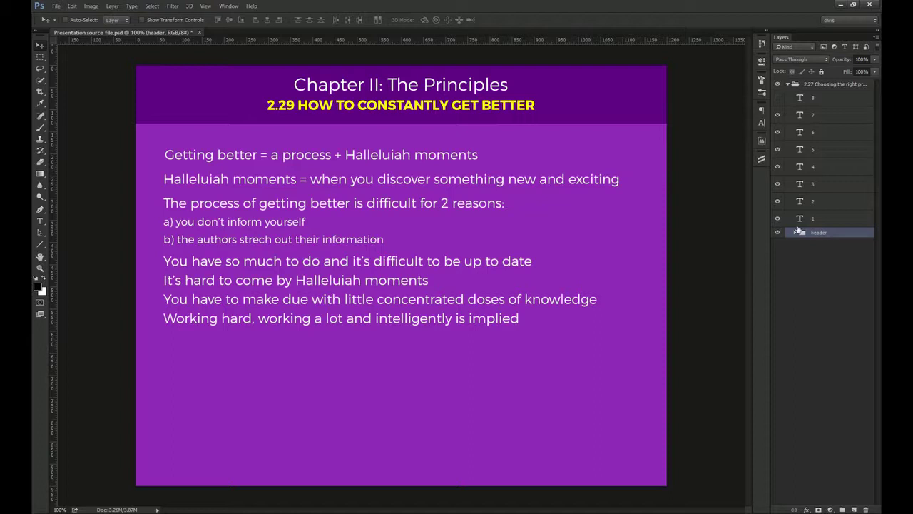
- Show the reading-up-constantly line, then the Helvetica line on the 3.1 Best Sources for Fonts slide
click(778, 97)
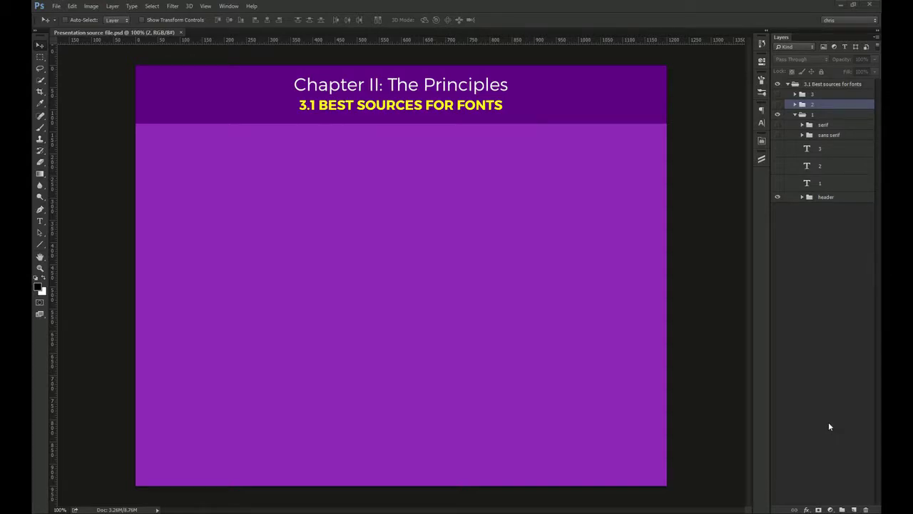
click(777, 184)
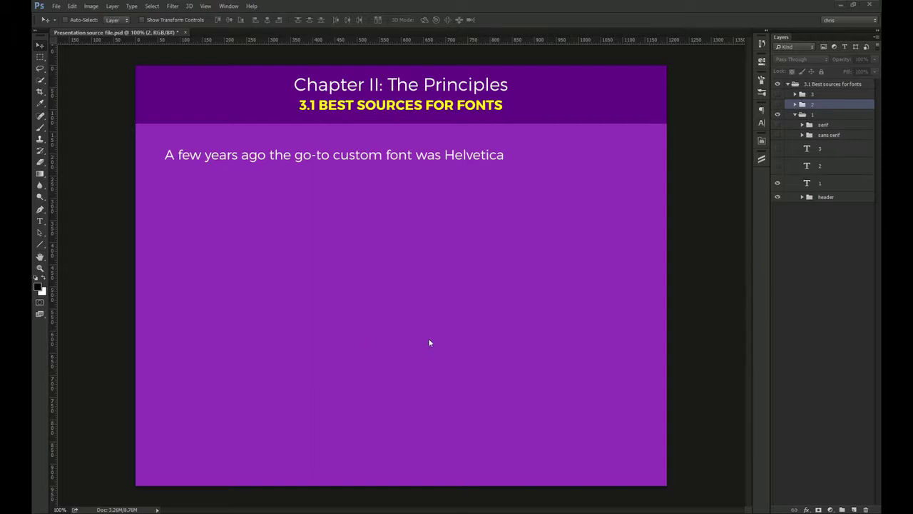
- Show the standard-fonts line on the 3.1 slide and bring up Google Fonts in Firefox
click(778, 165)
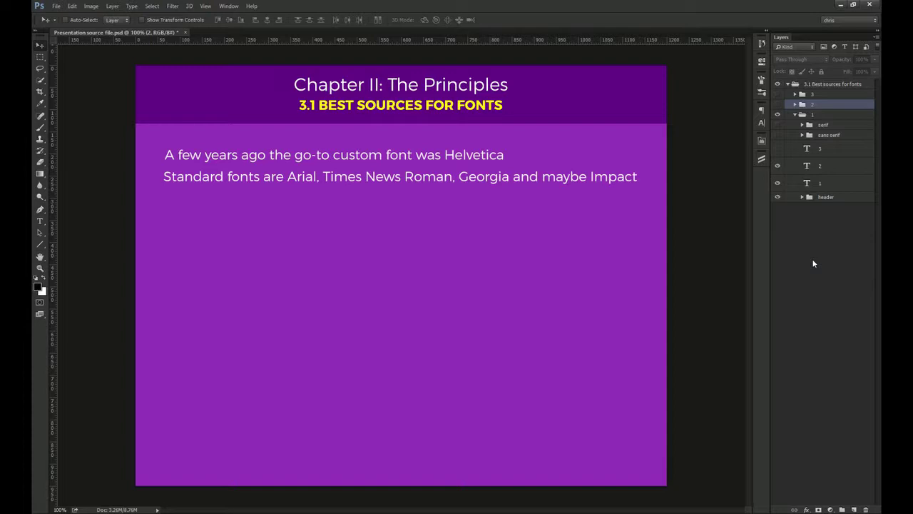
click(283, 500)
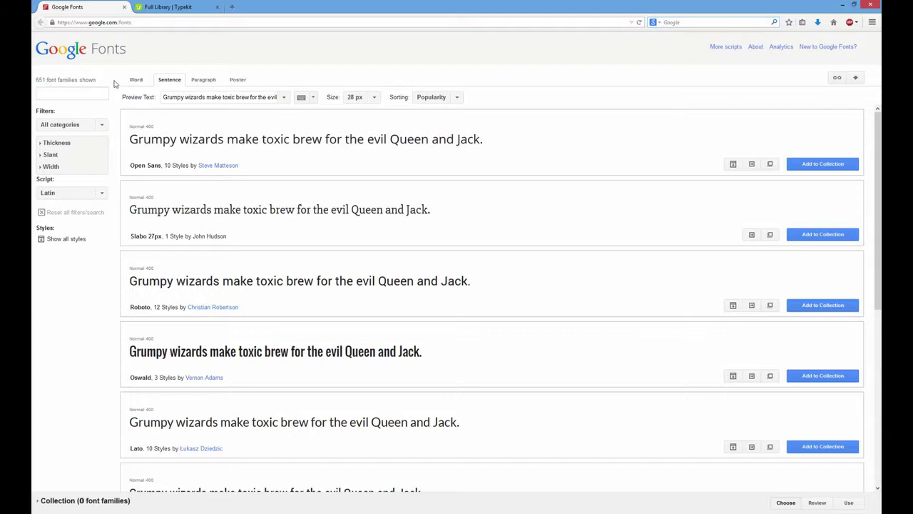
- Search Google Fonts for 'open' and expand Open Sans to preview all 10 styles
click(87, 92)
text(lato)
key(BackSpace)
key(BackSpace)
key(BackSpace)
text(open)
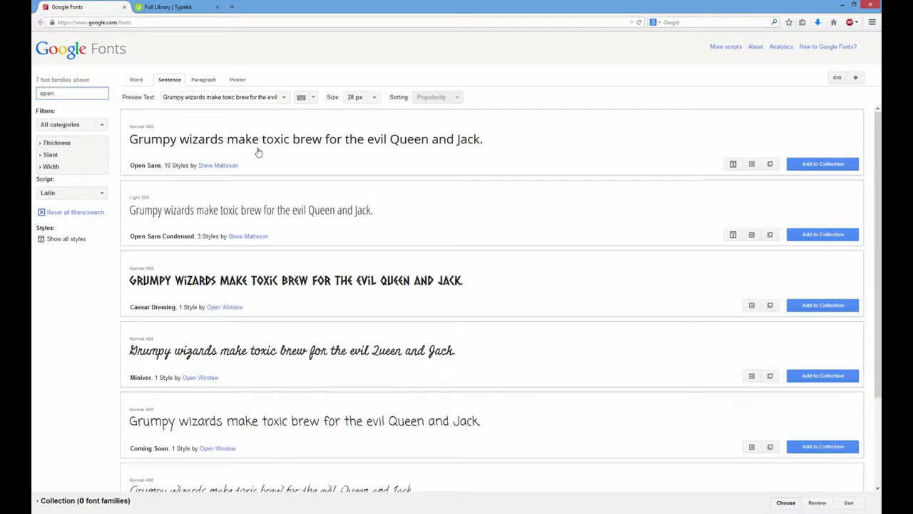
click(329, 157)
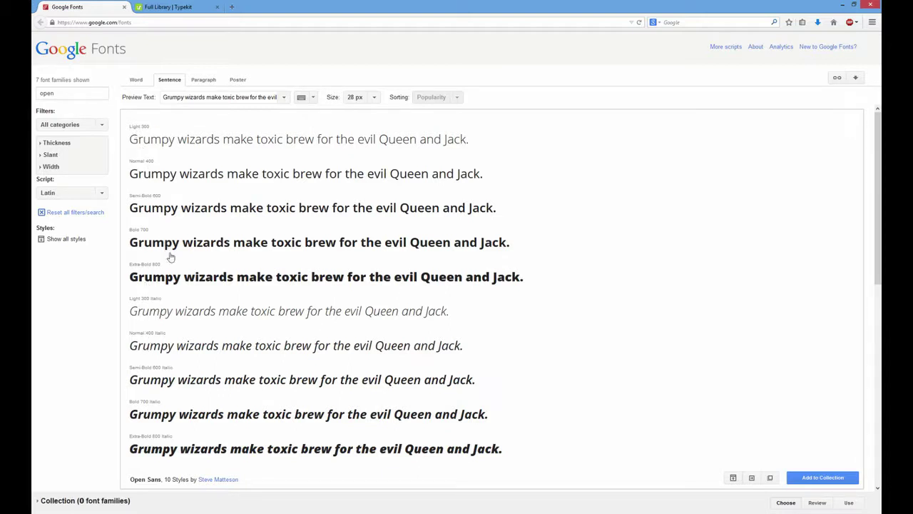
scroll(185, 335, down, 1)
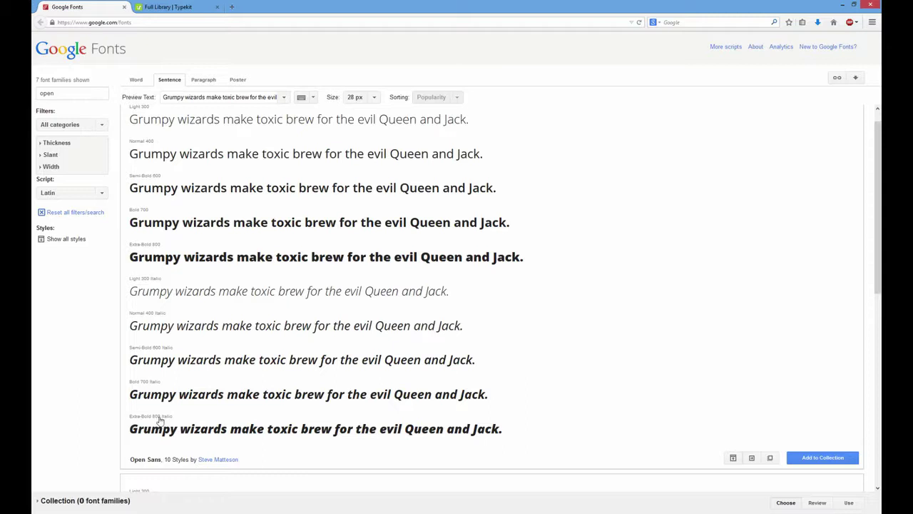
scroll(210, 392, up, 1)
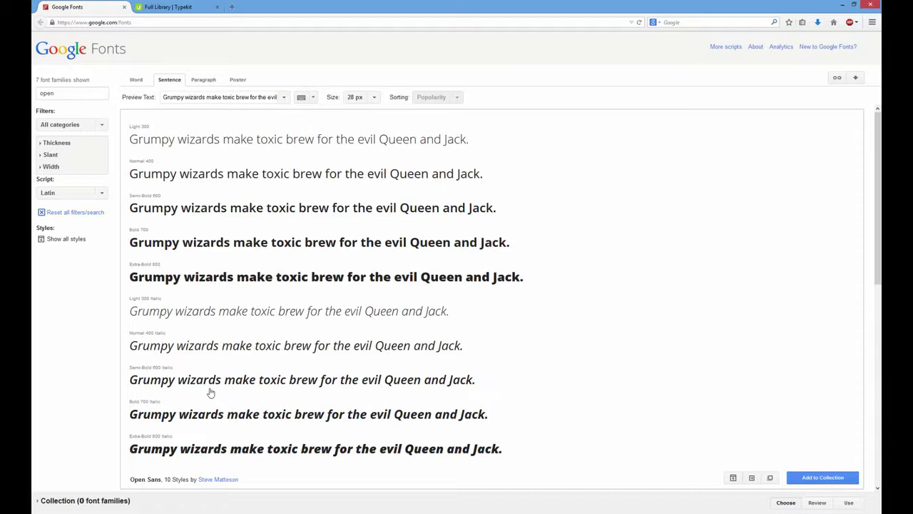
key(alt+Tab)
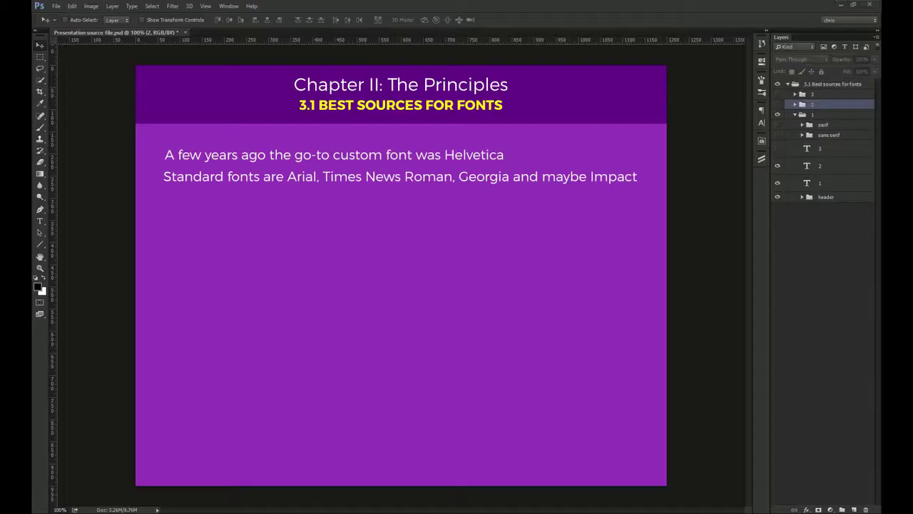
- Reveal the slide's third text line and correct 'chooce' to 'choose' with the Type tool
click(777, 148)
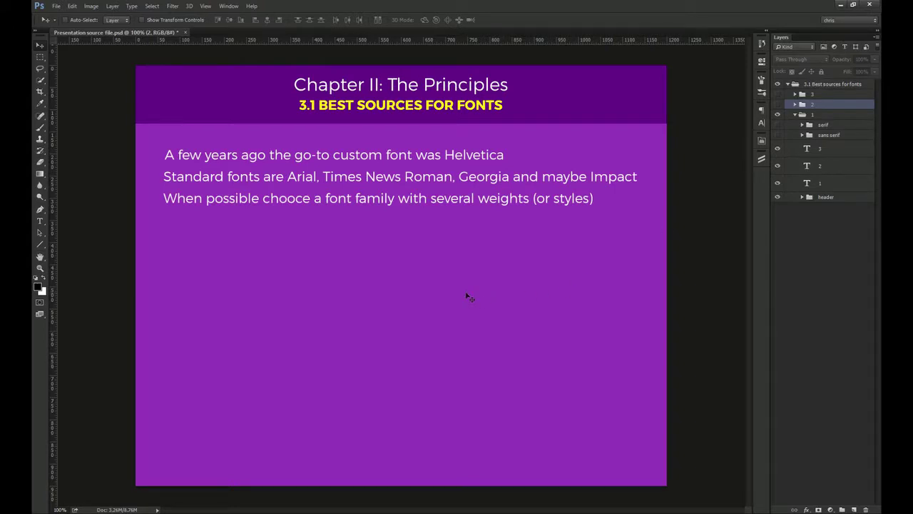
key(t)
click(303, 199)
key(shift+Left)
text(s)
key(ctrl+Return)
key(v)
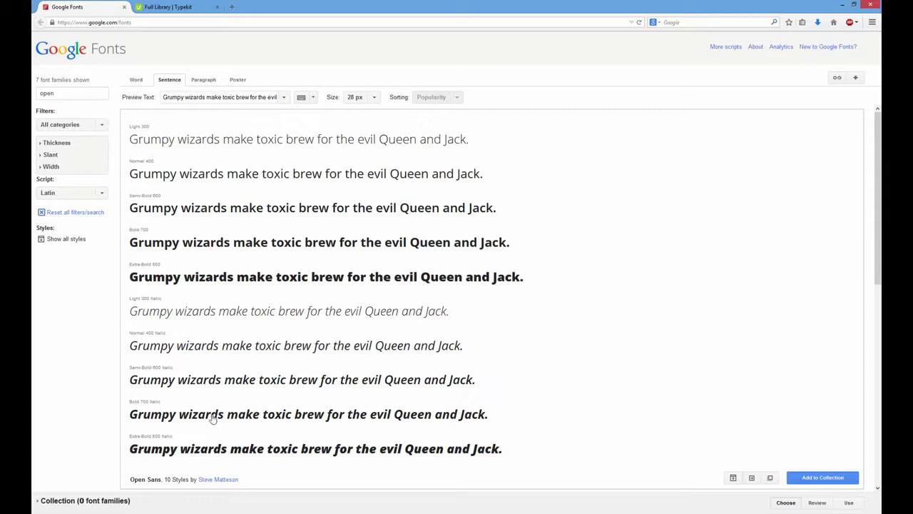
- Replace the Google Fonts preview text with 'home menu services about us contact'
text(this is some text I will paste)
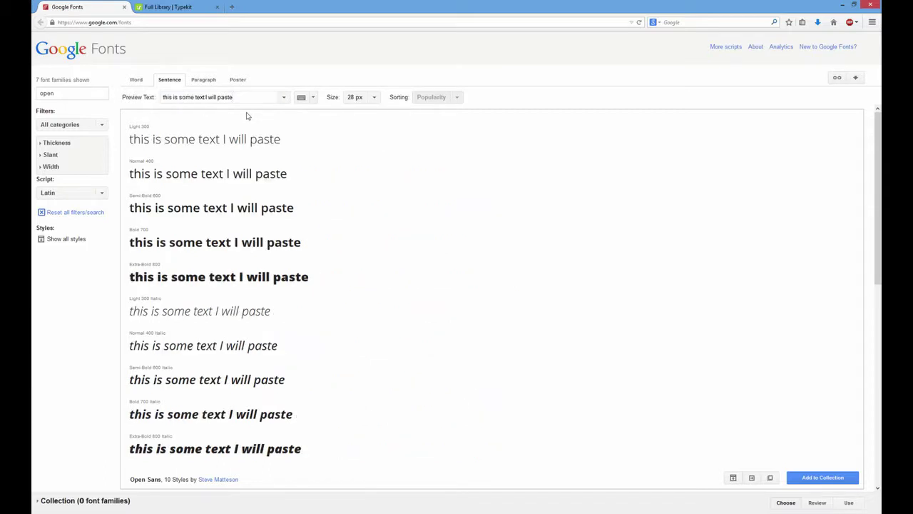
drag(241, 97, 136, 98)
text(home menu services about us contact)
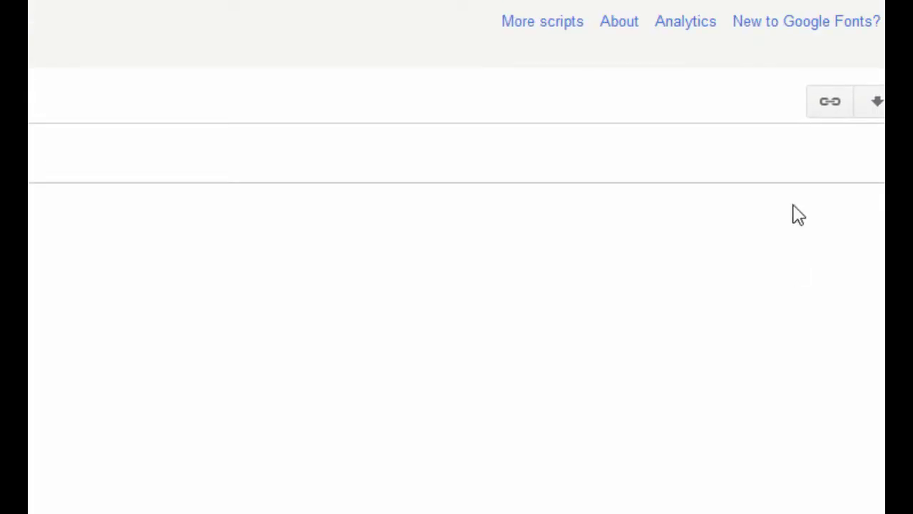
- Download the Open Sans collection as a zip file and save it
click(877, 107)
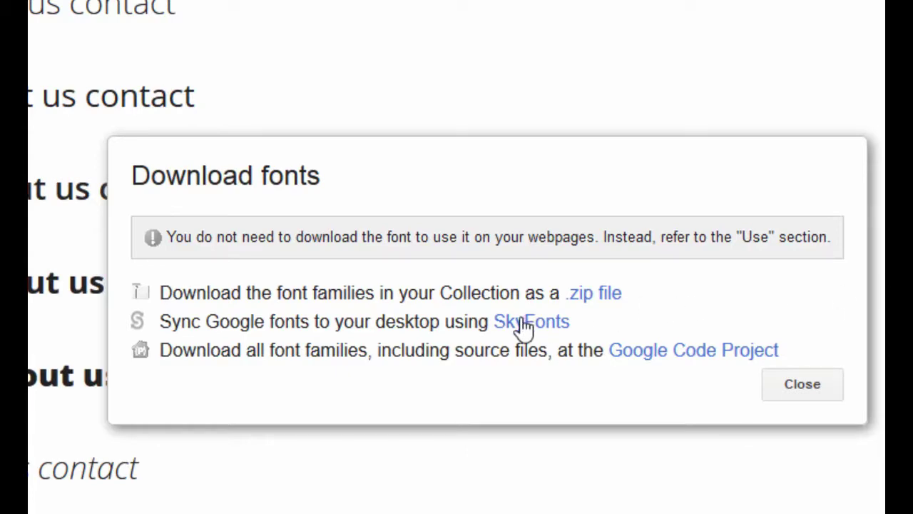
drag(644, 295, 518, 292)
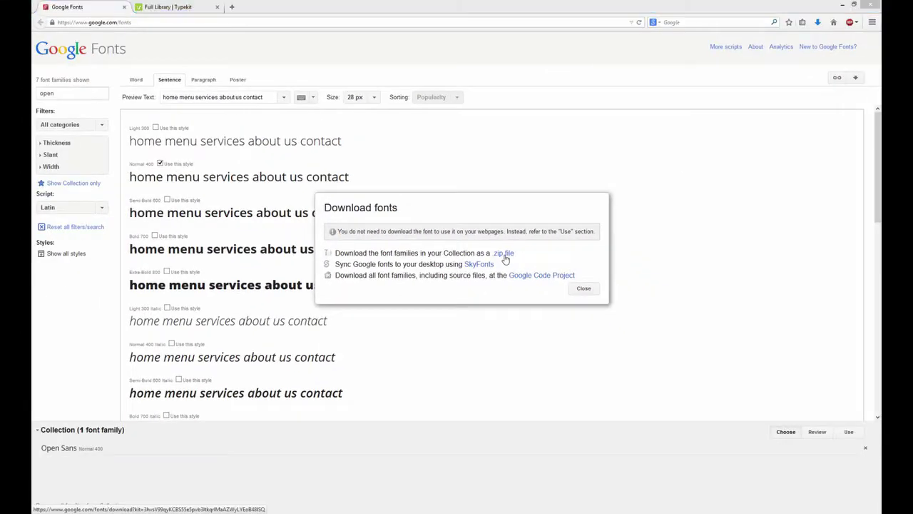
click(567, 282)
click(489, 187)
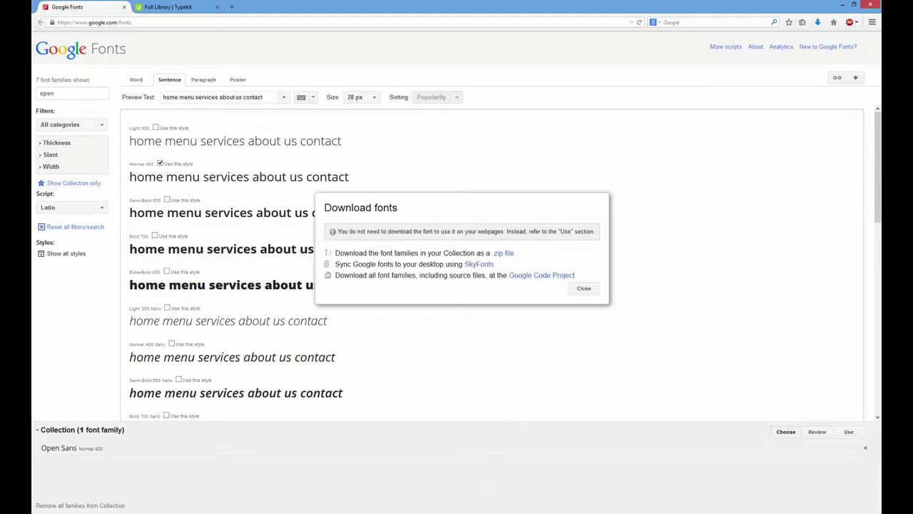
- Check the installed fonts folder and Photoshop slide, then close Google Fonts' download options
key(alt+Tab)
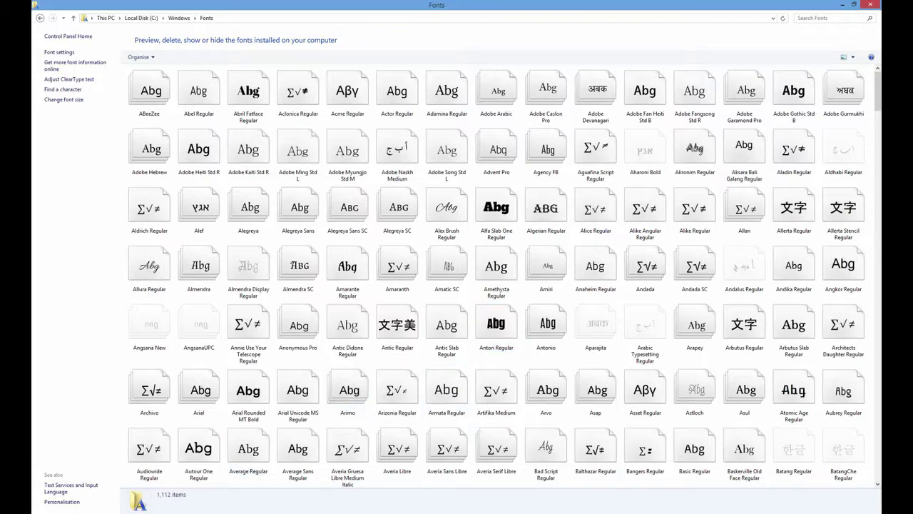
key(alt+Tab)
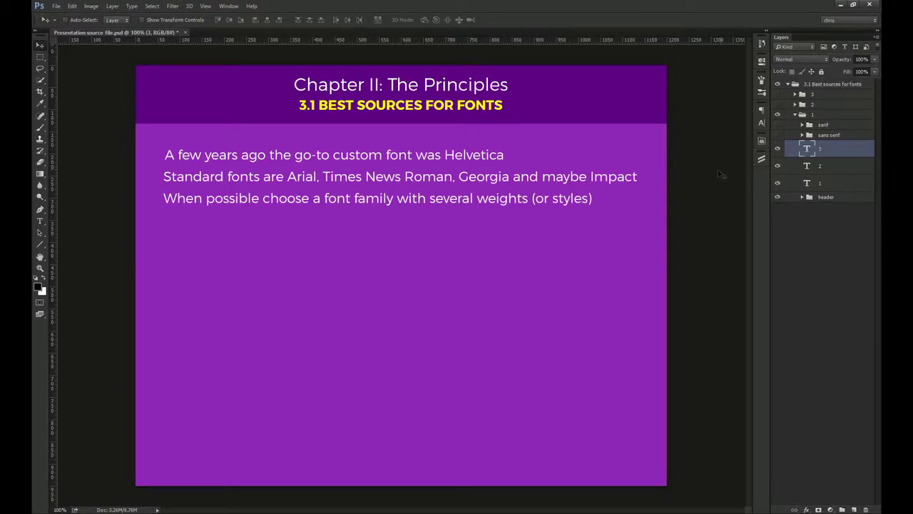
key(alt+Tab)
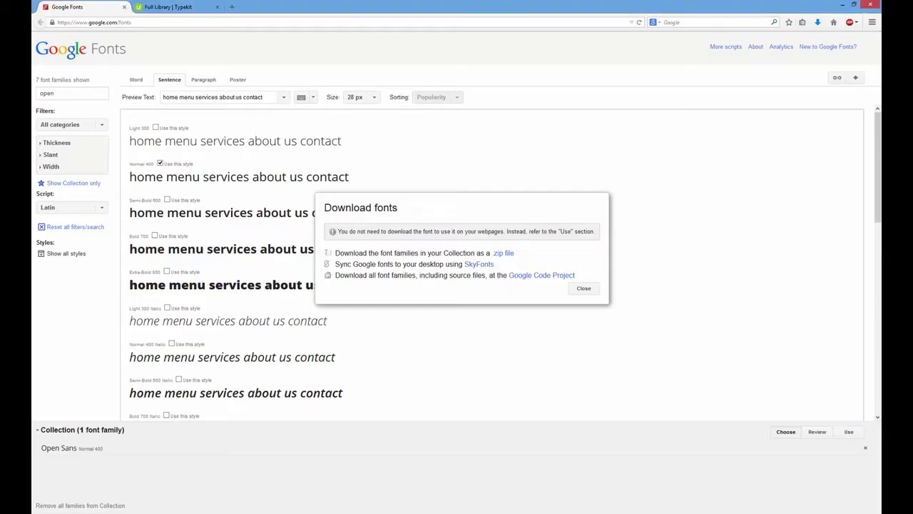
click(585, 289)
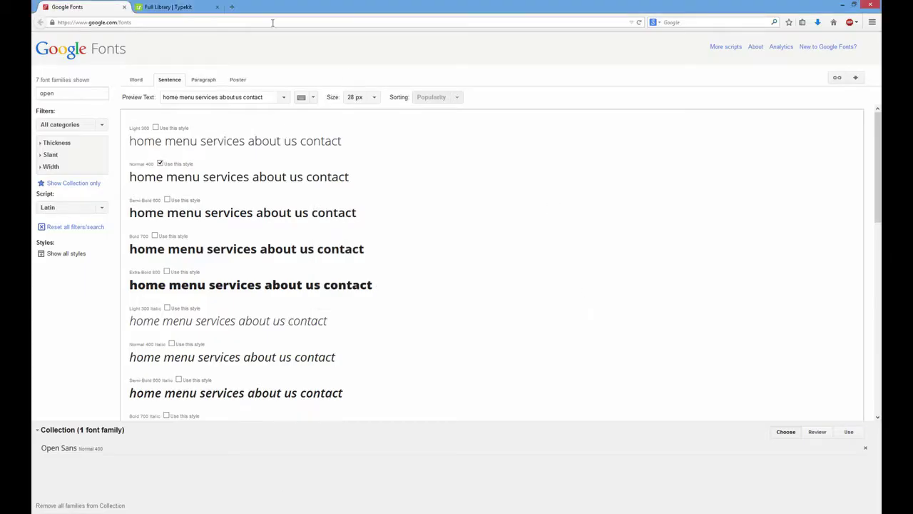
- Sync Azo Sans Uber Regular from Typekit to the desktop and view the synced fonts list
click(172, 6)
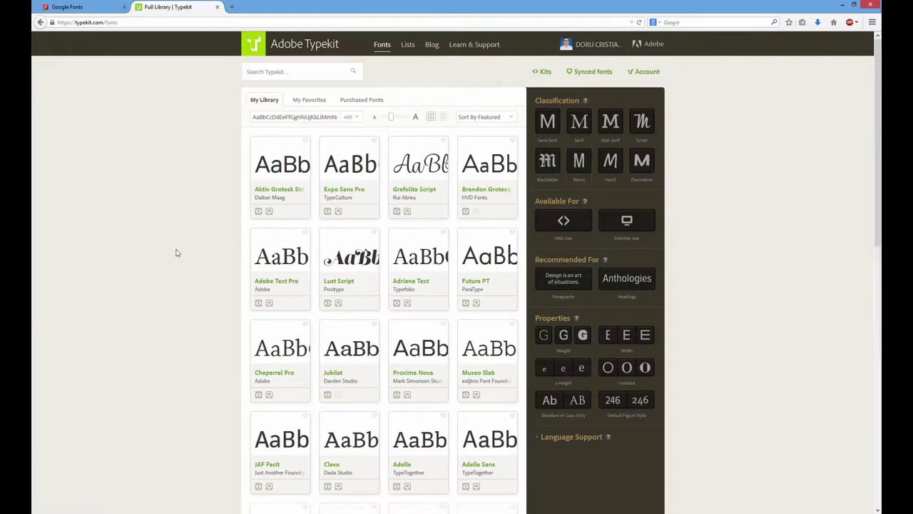
mouse_move(343, 345)
scroll(336, 344, down, 10)
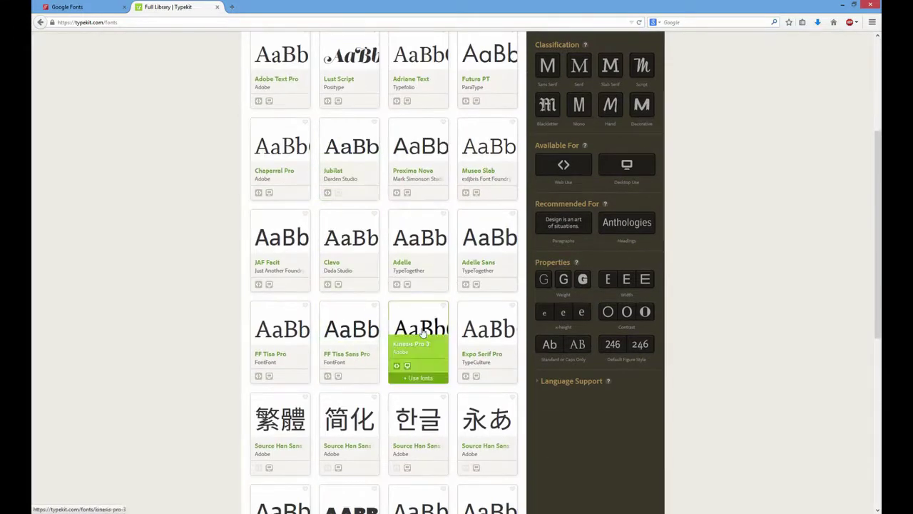
click(349, 311)
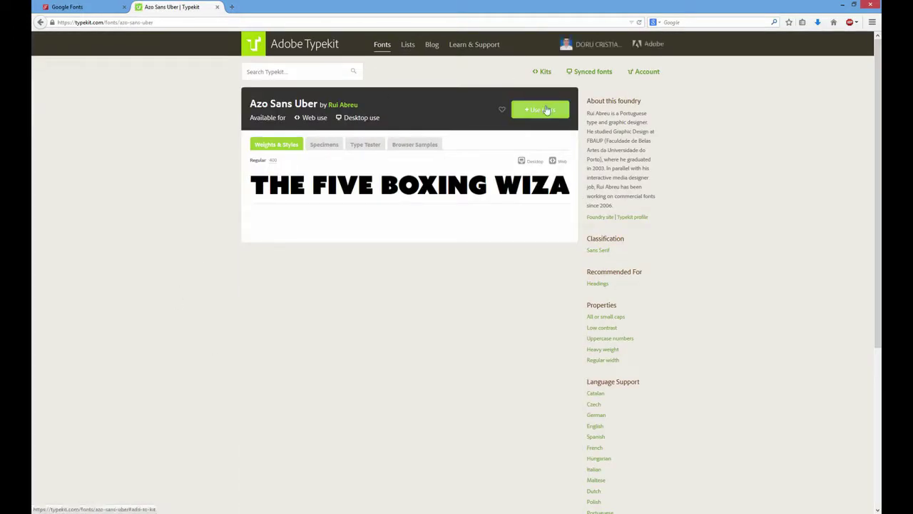
click(542, 111)
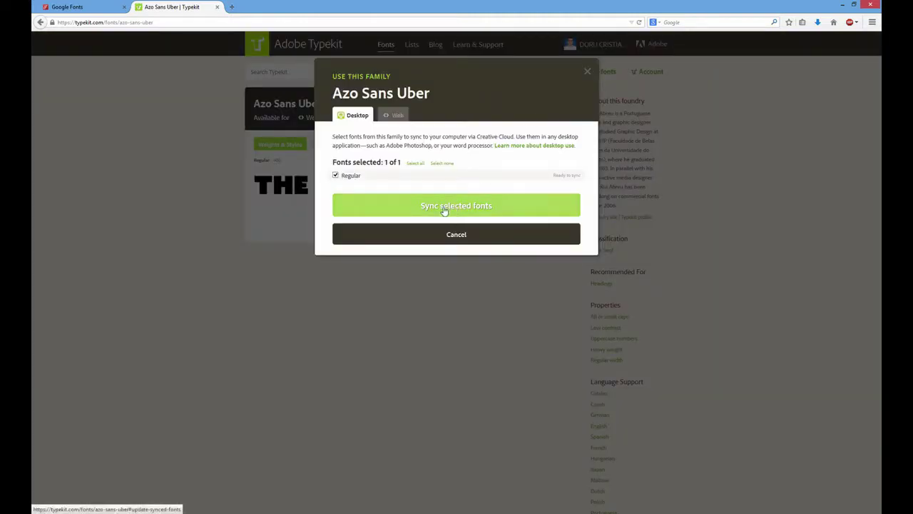
click(510, 208)
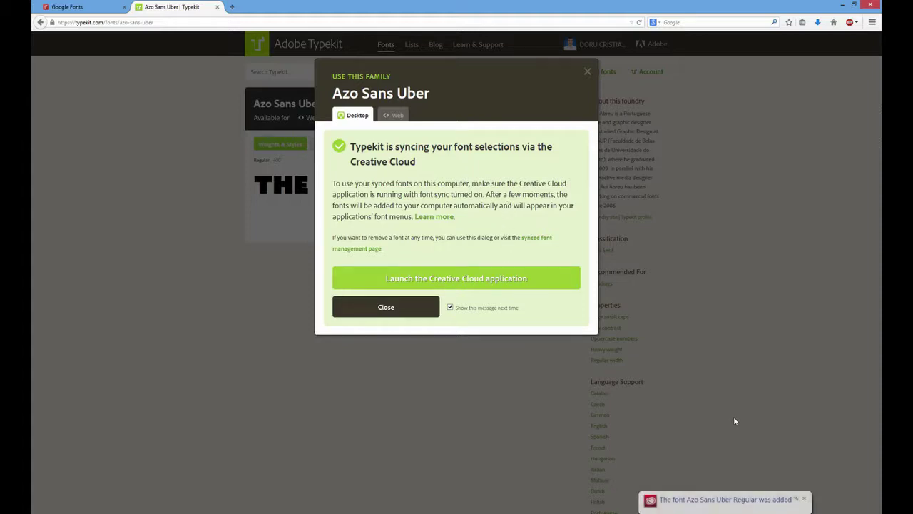
click(713, 502)
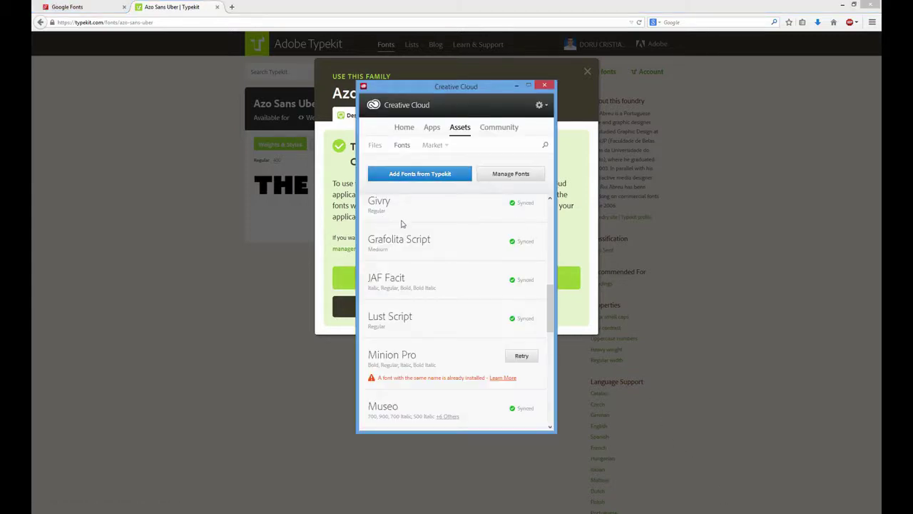
- Scroll the Creative Cloud fonts list down to find Azo Sans Uber Regular listed as synced
drag(551, 311, 553, 236)
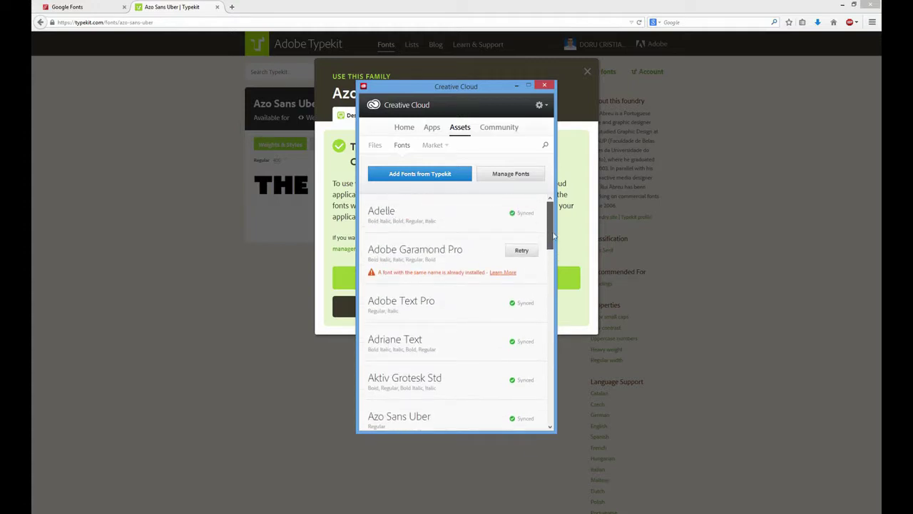
scroll(553, 236, down, 2)
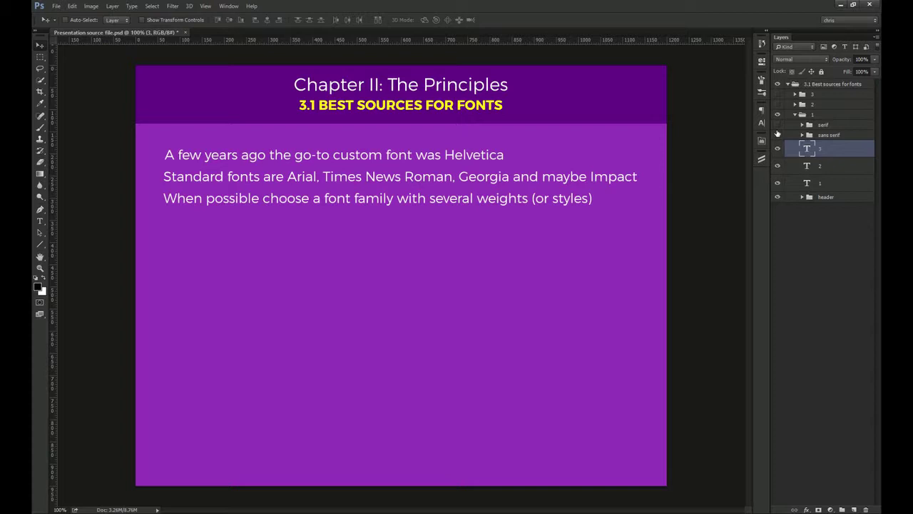
- Make the serif and sans-serif sample columns visible and open the Character panel
click(778, 126)
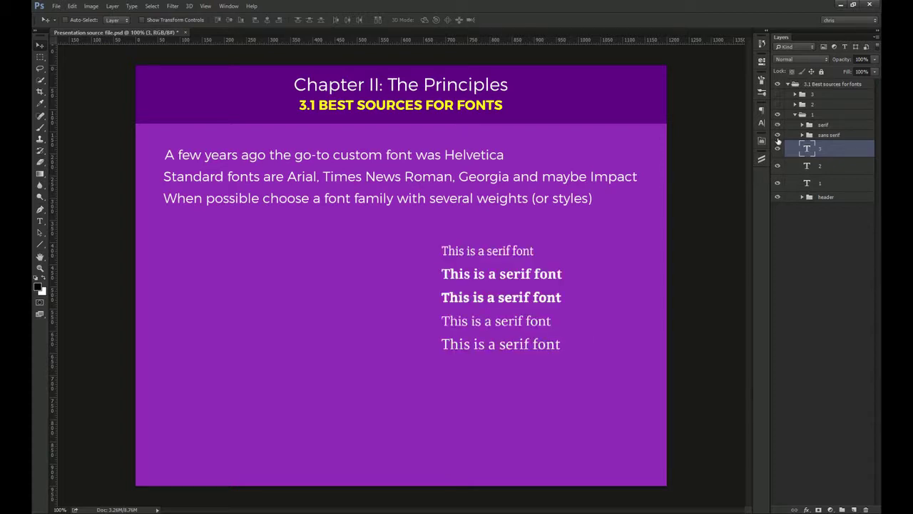
click(777, 135)
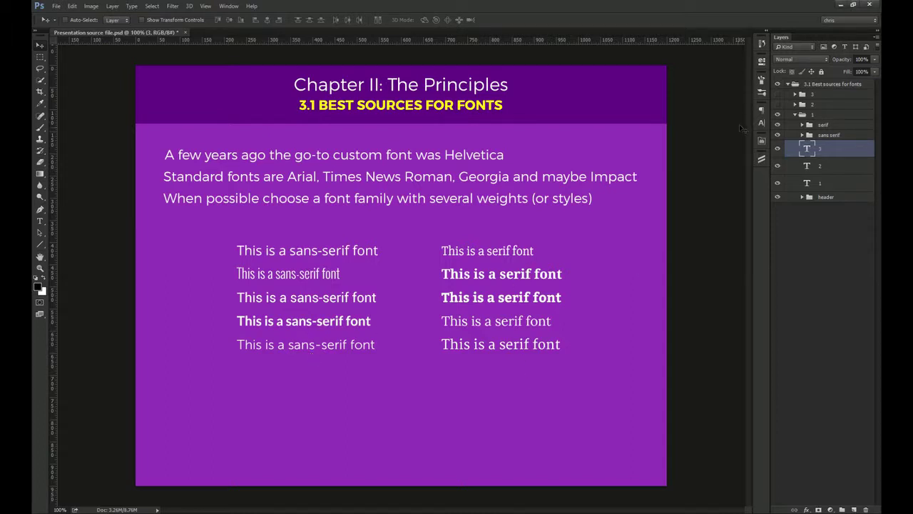
click(760, 123)
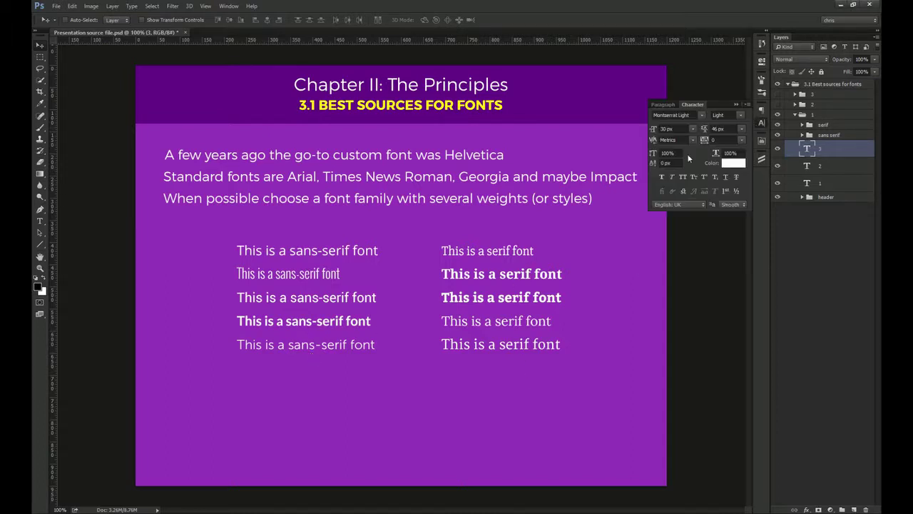
- Check the font of each serif and sans-serif sample line in the Character panel
click(339, 258)
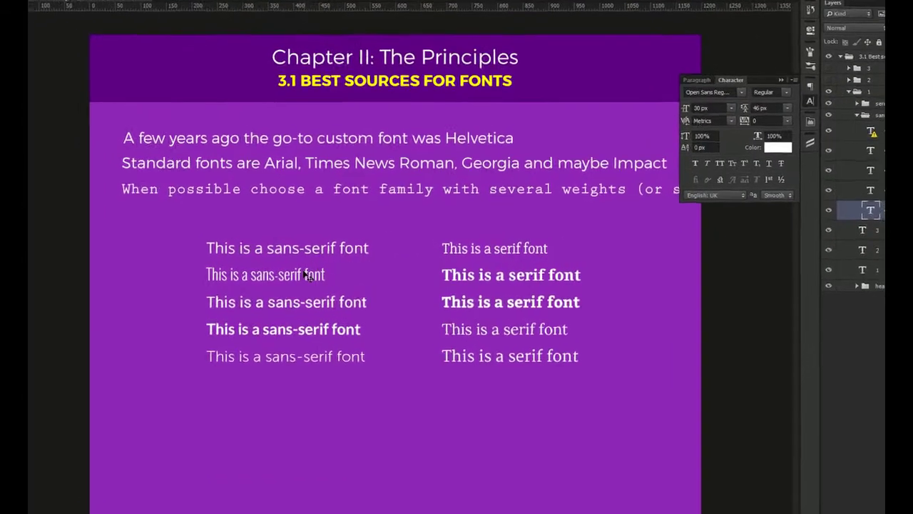
click(316, 276)
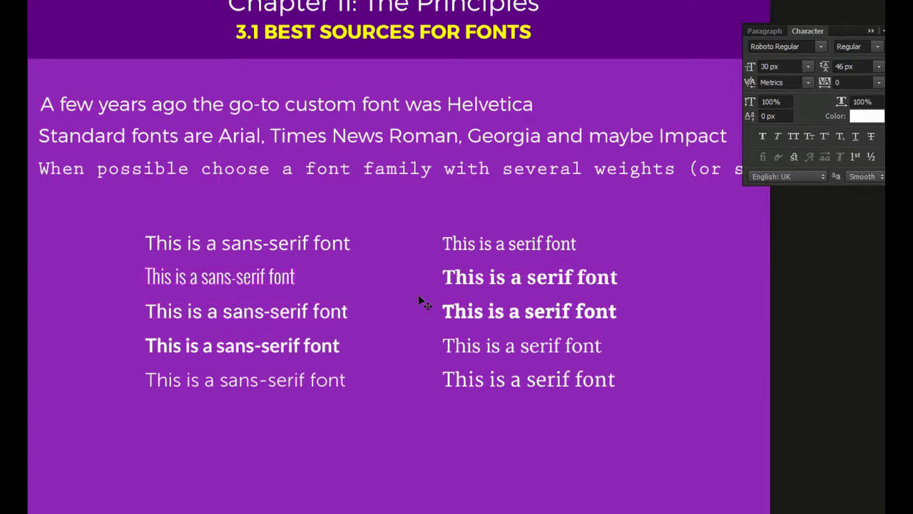
click(587, 264)
scroll(587, 264, up, 3)
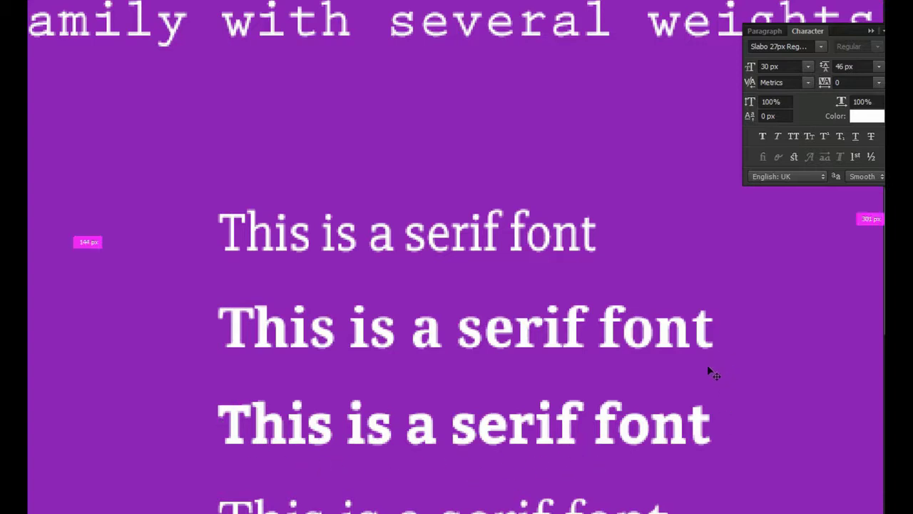
key(ctrl+minus)
key(ctrl+minus)
ctrl+click(517, 342)
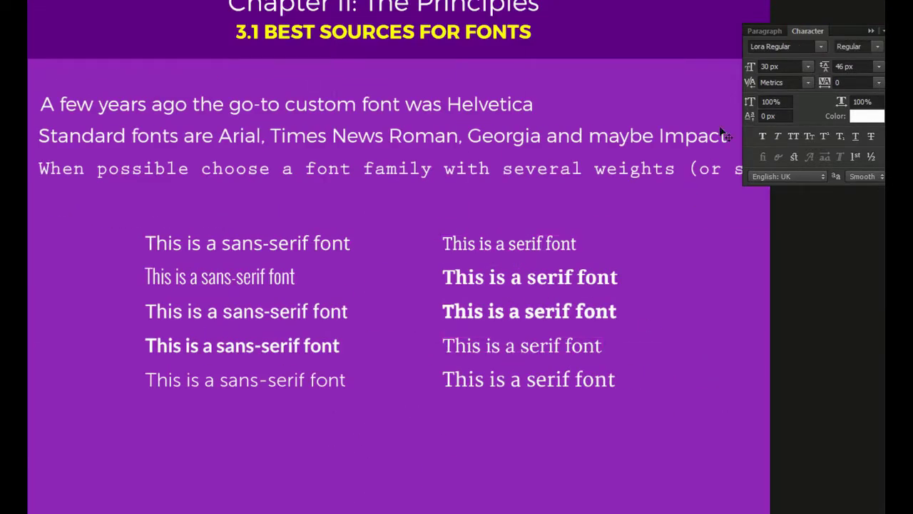
ctrl+click(564, 379)
ctrl+click(332, 379)
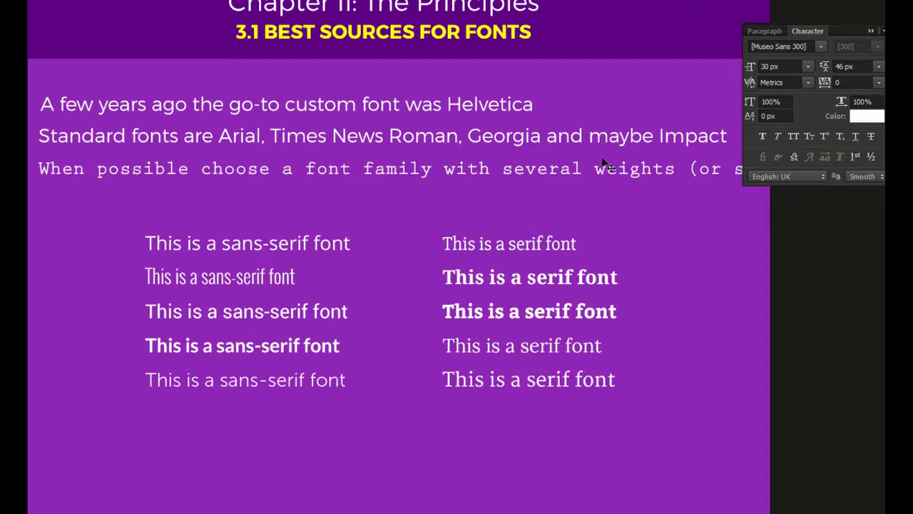
ctrl+click(513, 274)
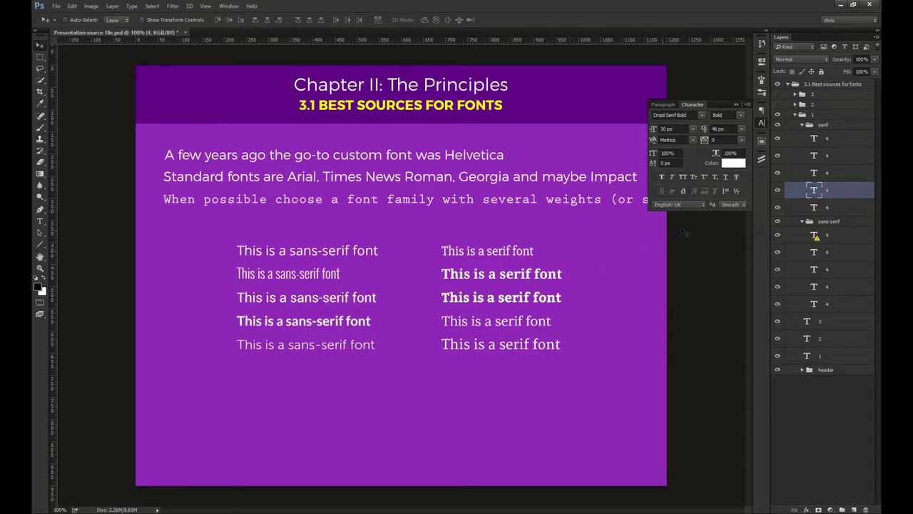
- Collapse the sample groups, close the Character panel, and hide group 1's body text
click(802, 221)
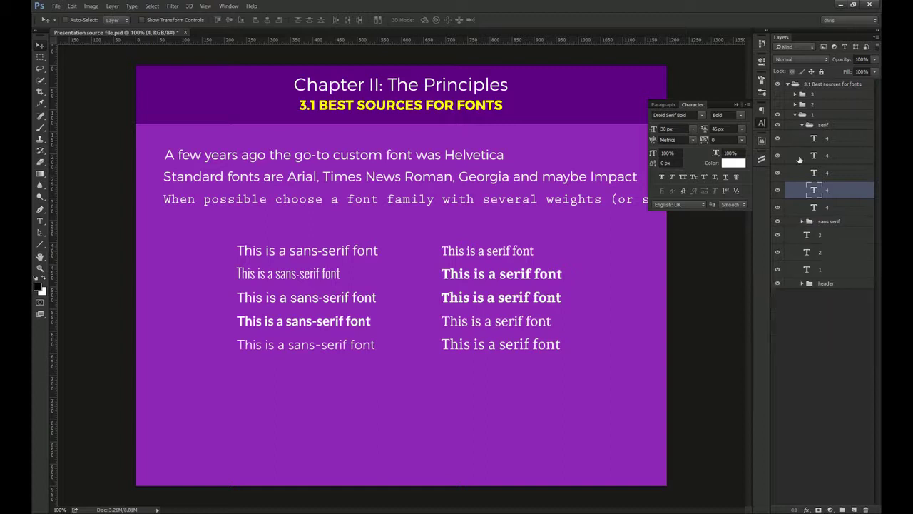
click(802, 125)
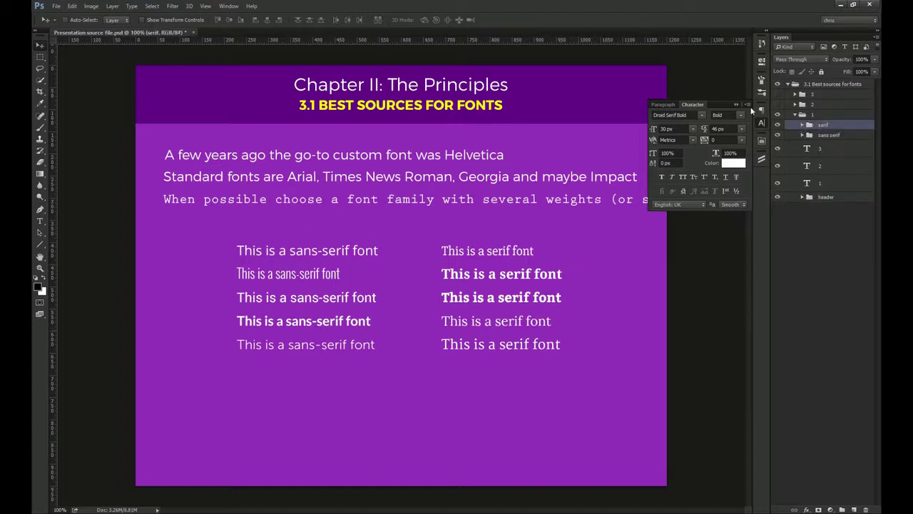
click(761, 123)
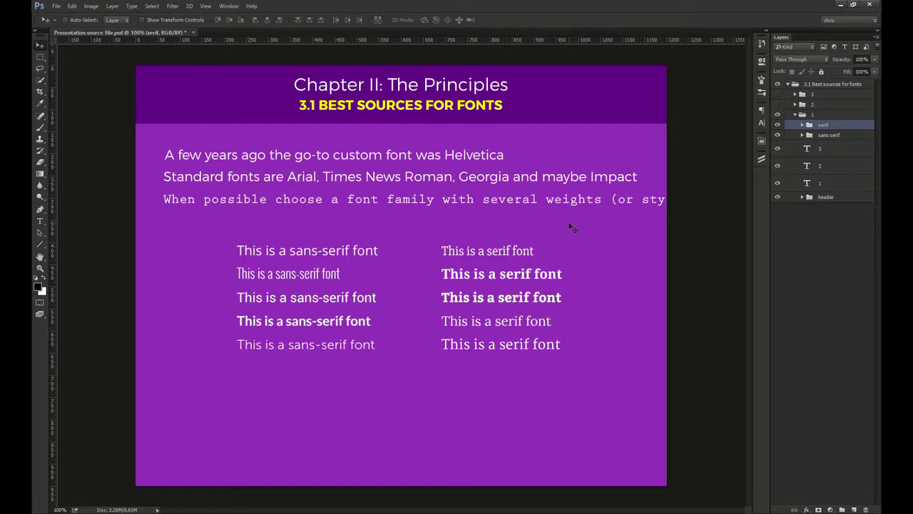
click(795, 114)
click(777, 114)
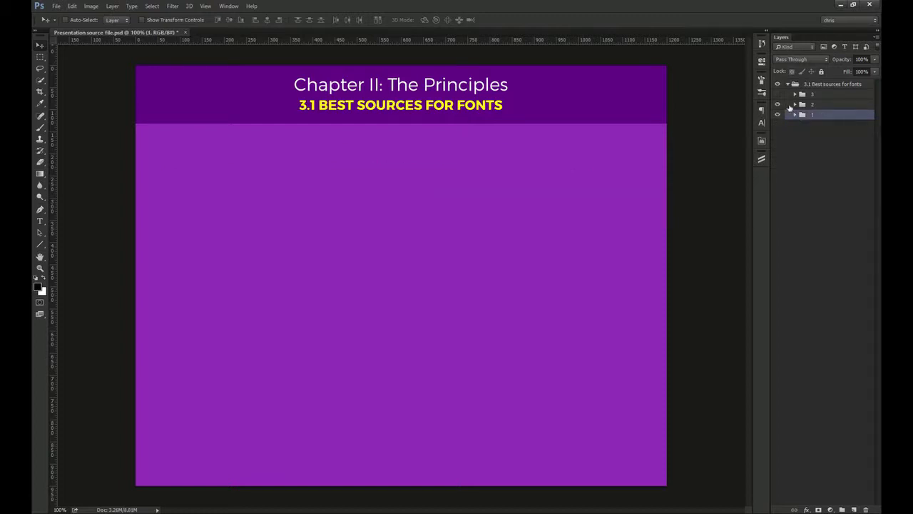
- Show the Script, Handwritten and Decorative labels with their sample lines in group 2
click(794, 104)
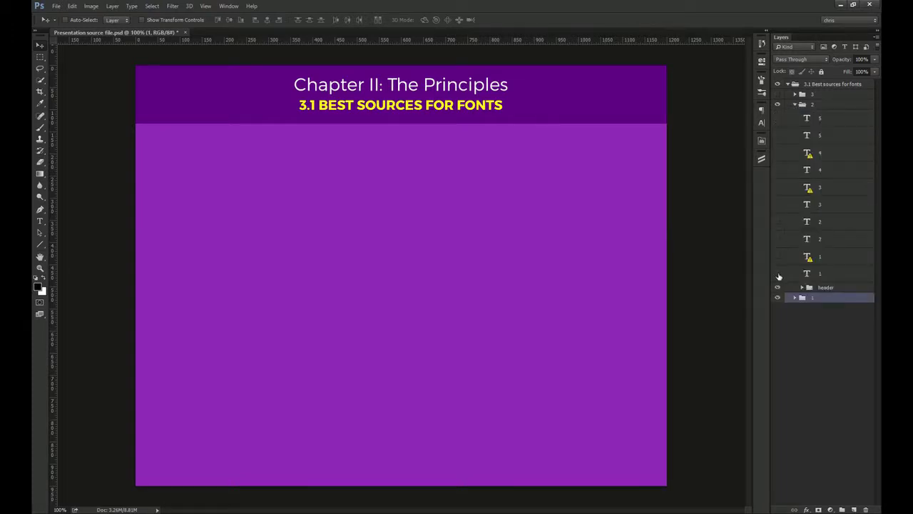
drag(778, 276, 779, 264)
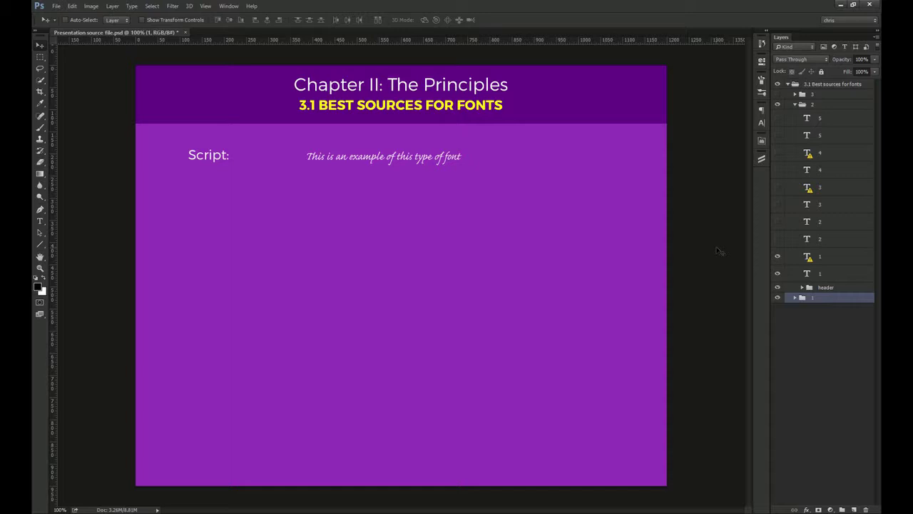
drag(777, 239, 778, 225)
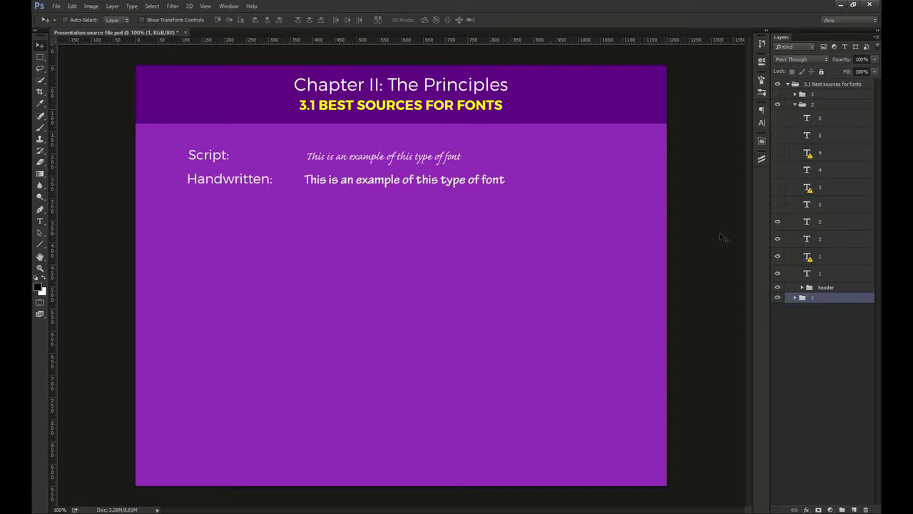
click(778, 204)
click(777, 187)
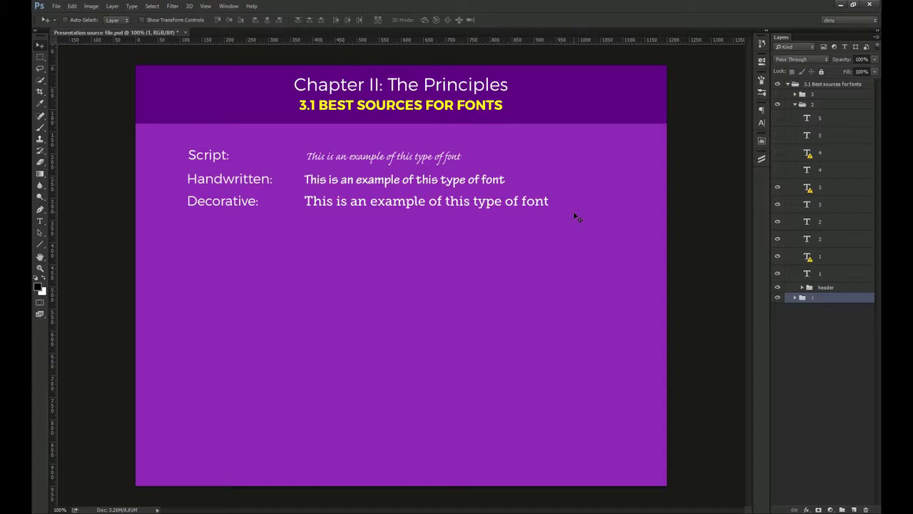
- Show the Black letter and Mono space lines, collapse group 2, and reveal group 3's text
drag(778, 170, 778, 159)
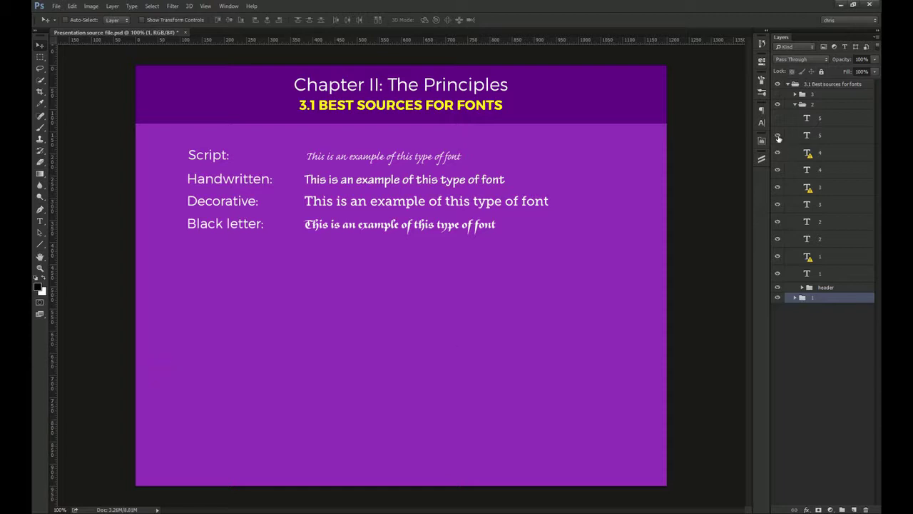
drag(778, 135, 777, 117)
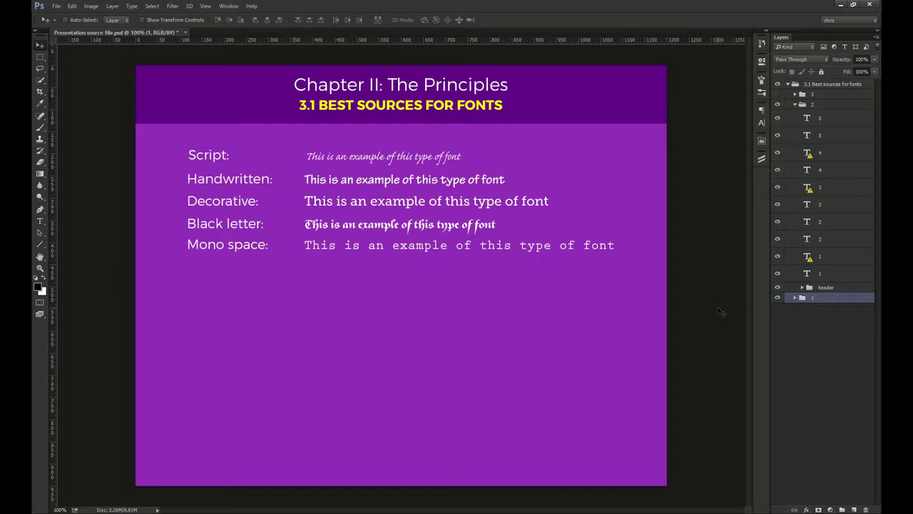
click(795, 105)
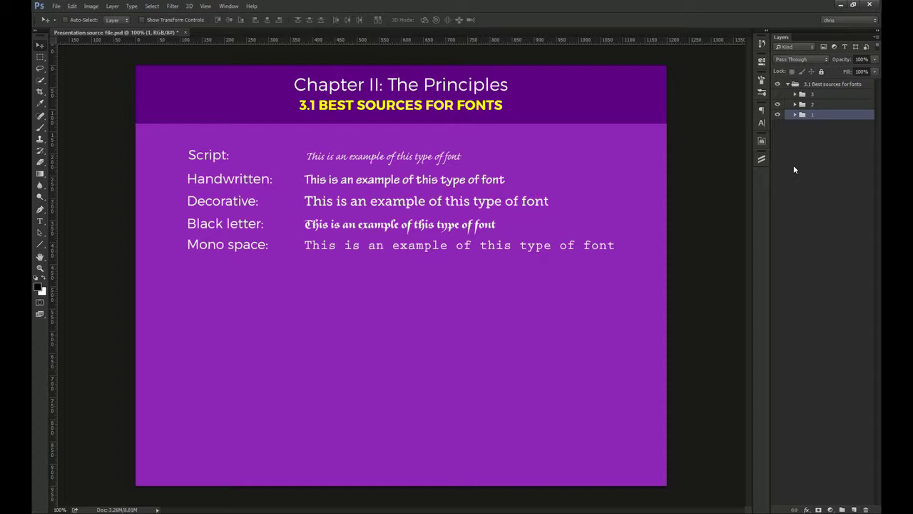
click(778, 94)
click(795, 94)
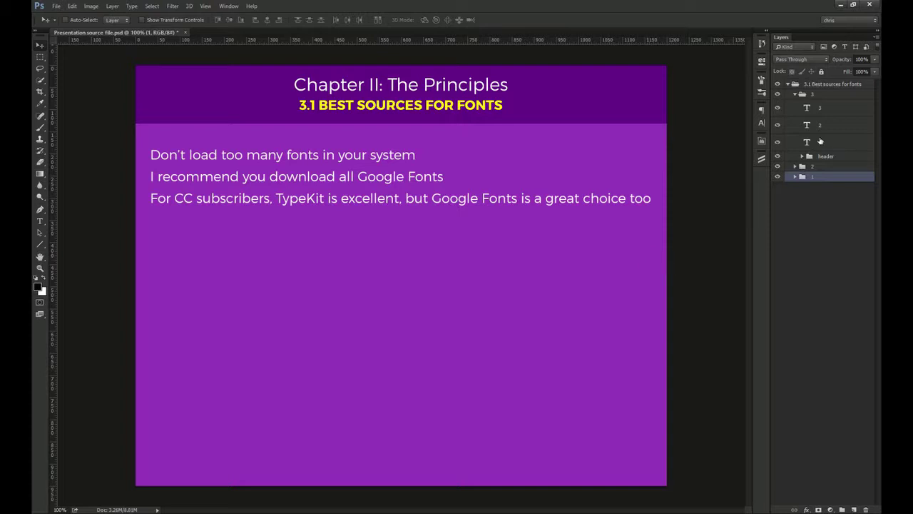
- Select the third tip's text layer and enter Montserrat Light as its font family
click(824, 109)
click(762, 124)
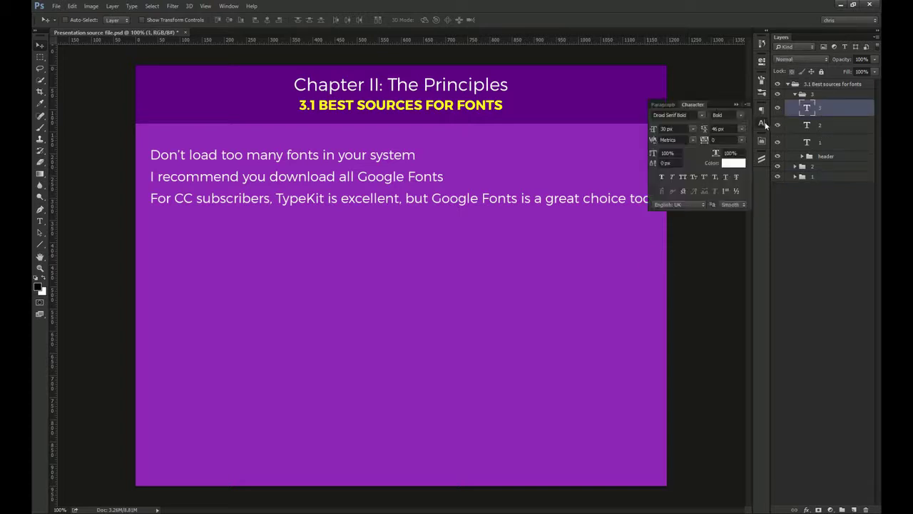
click(702, 115)
text(Montserrat Light)
click(701, 115)
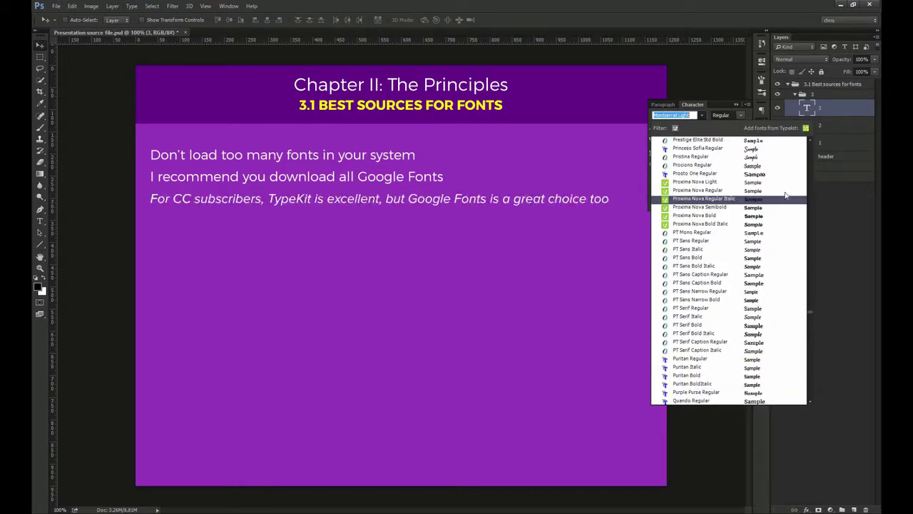
scroll(809, 311, up, 15)
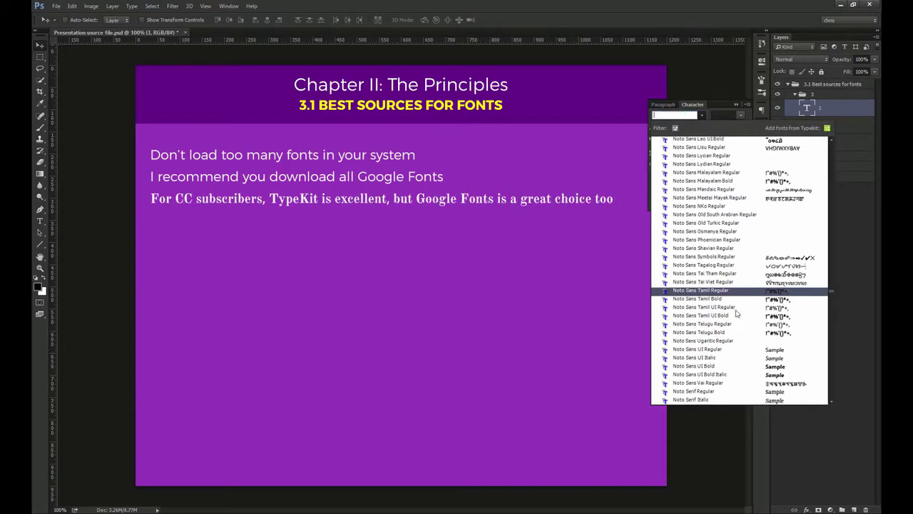
key(Escape)
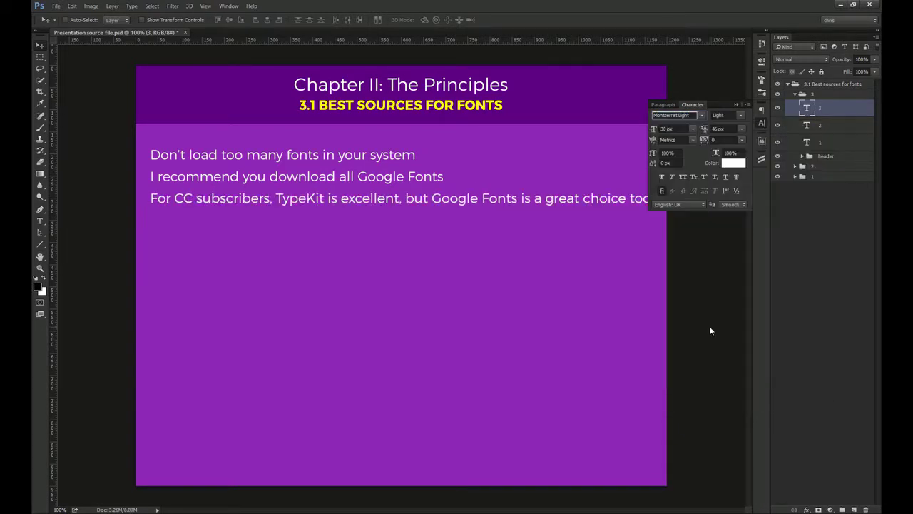
click(762, 123)
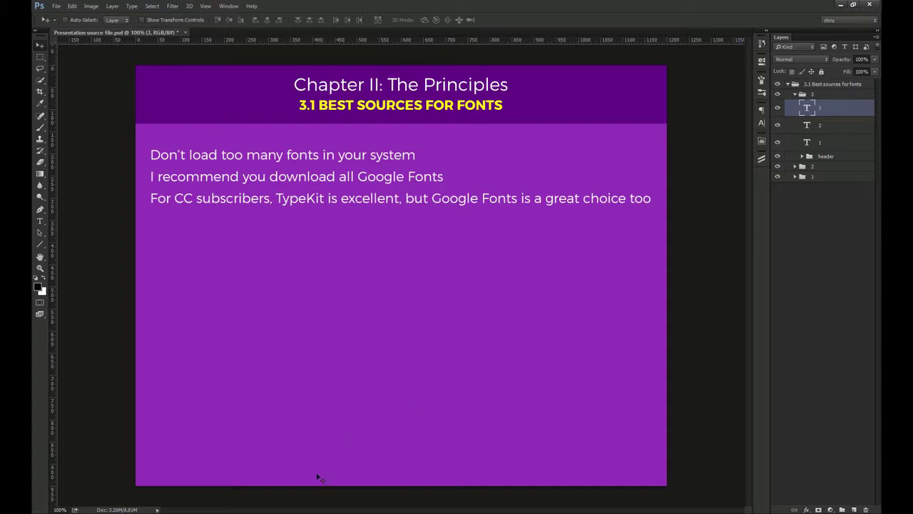
scroll(163, 342, up, 3)
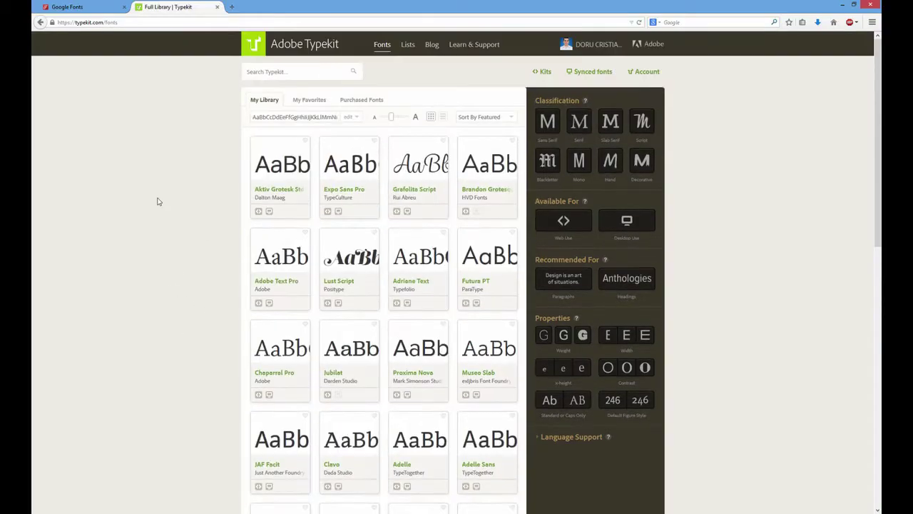
- Switch between the Google Fonts and Typekit Full Library tabs, briefly returning to Photoshop
click(77, 8)
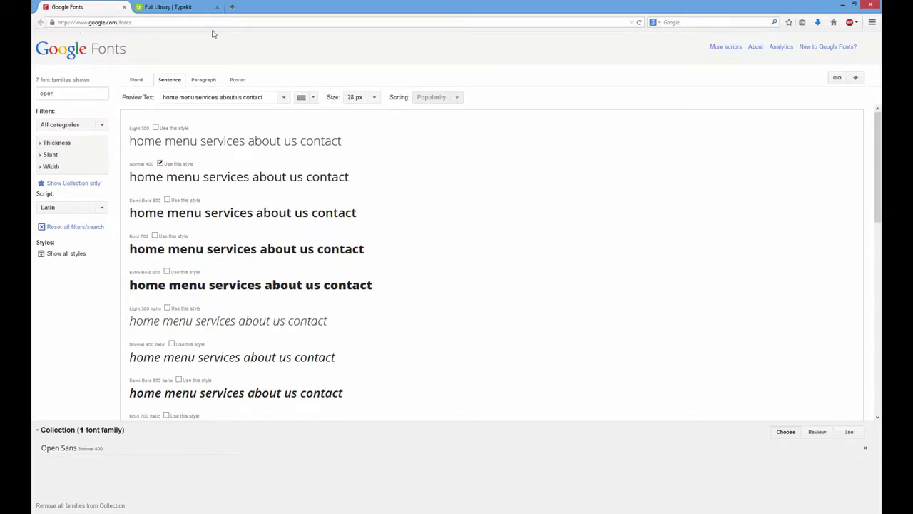
click(178, 7)
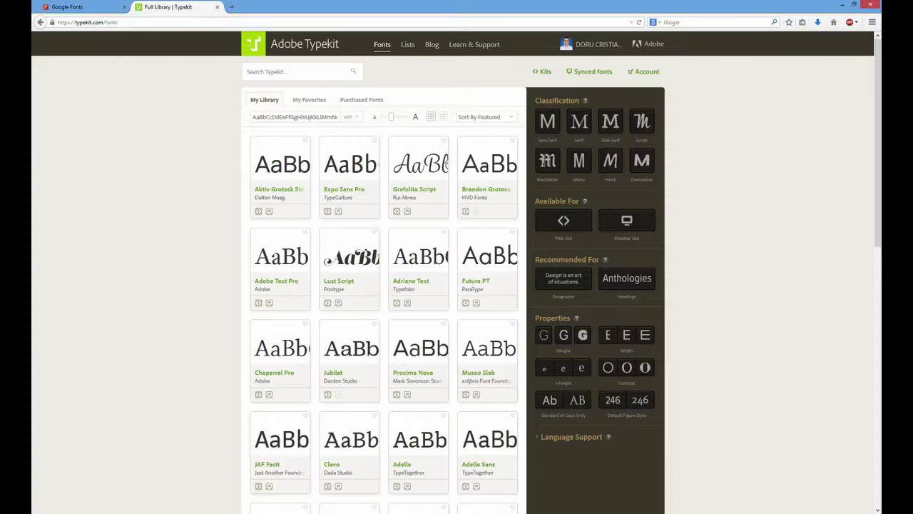
key(alt+Tab)
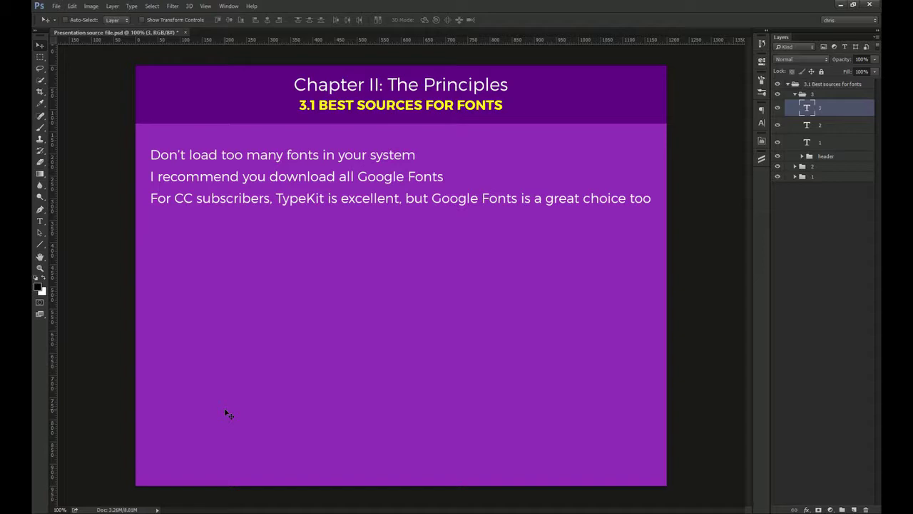
key(alt+Tab)
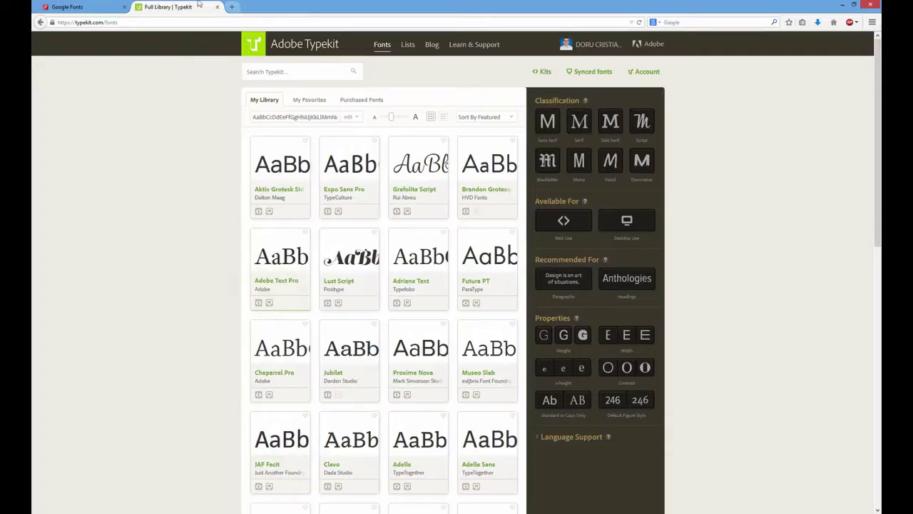
- Clear the 'open' font search and remove Open Sans from the Google Fonts collection
click(101, 6)
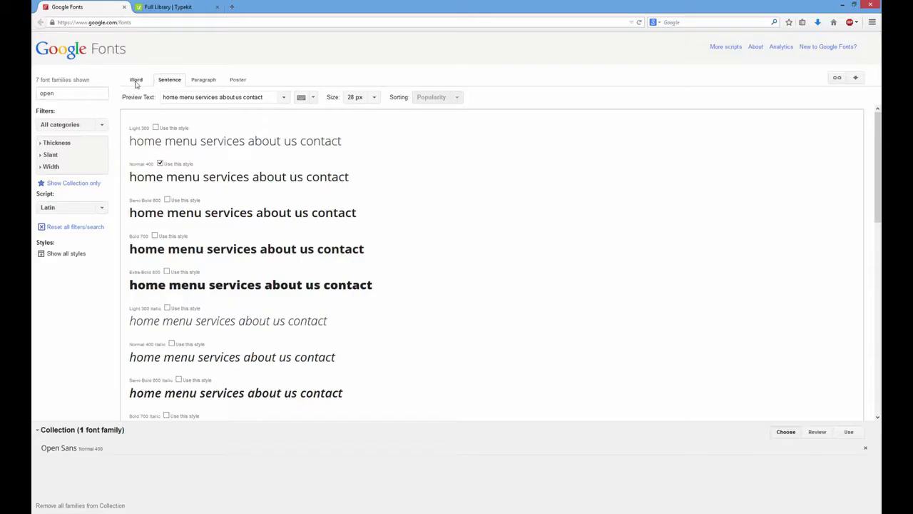
double_click(65, 93)
key(BackSpace)
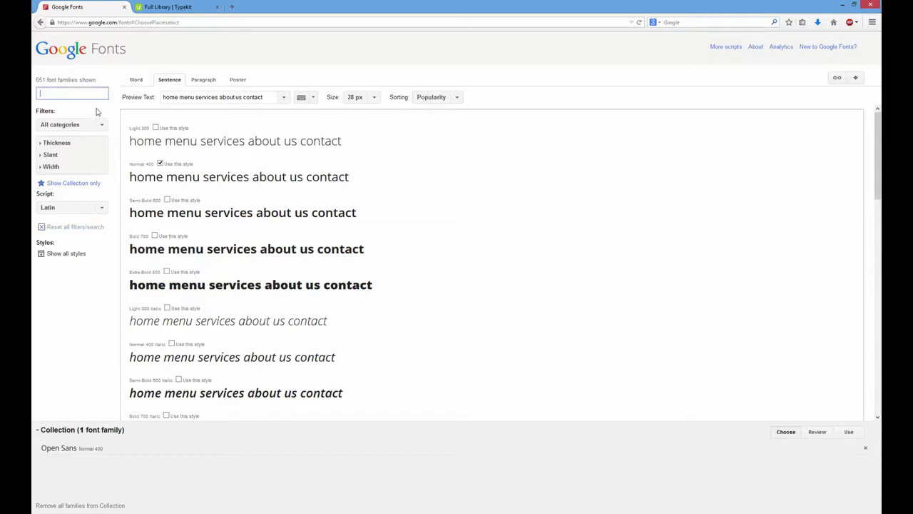
click(865, 448)
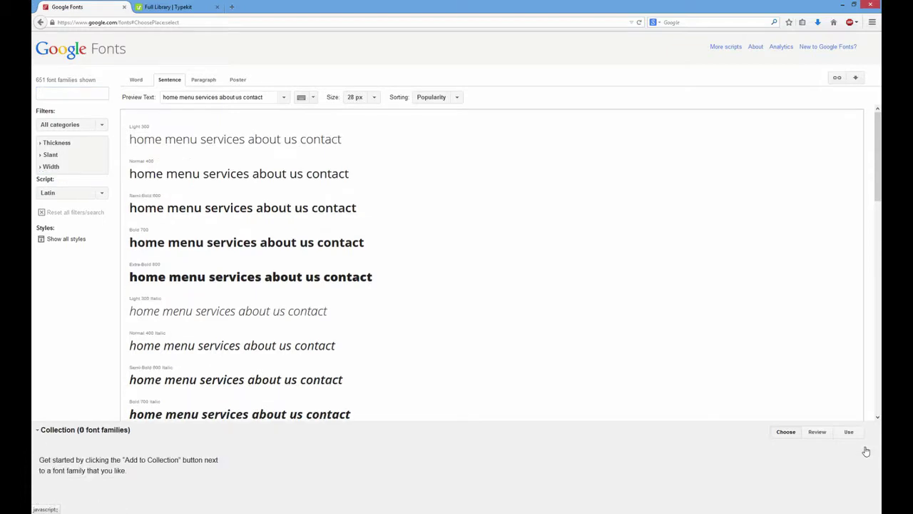
- Collapse the collection bar, scroll through all 651 families, and go back to Photoshop
click(81, 432)
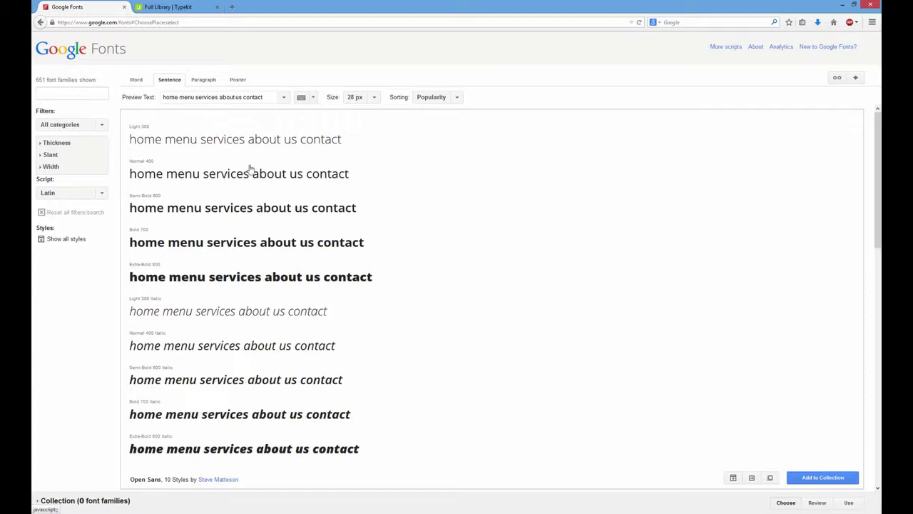
scroll(282, 196, down, 4)
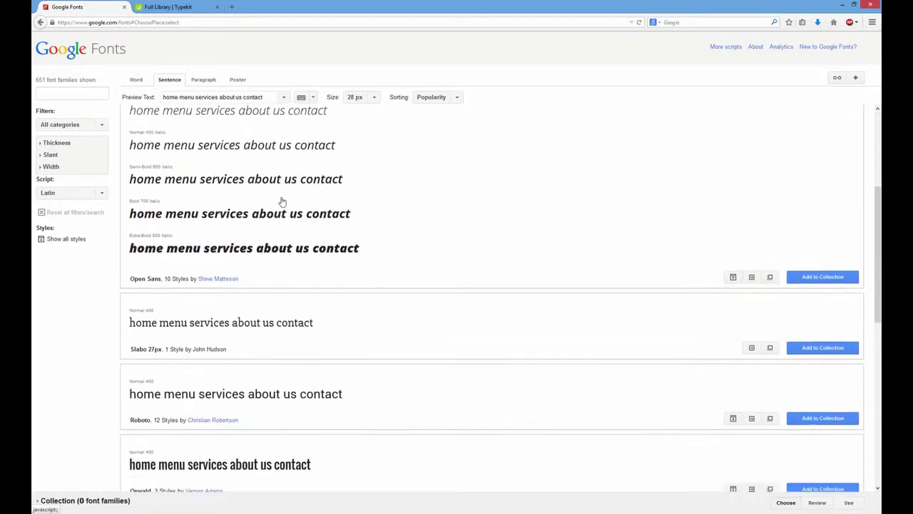
scroll(295, 284, down, 2)
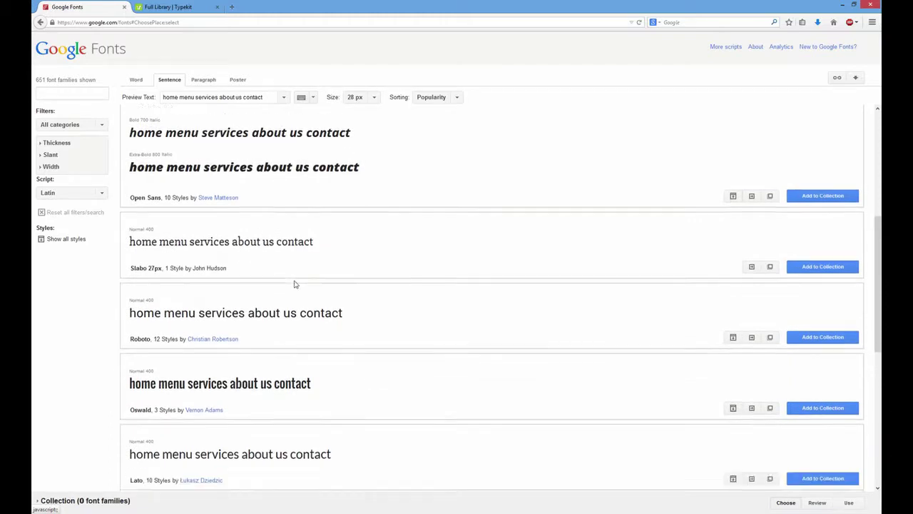
scroll(285, 304, down, 1)
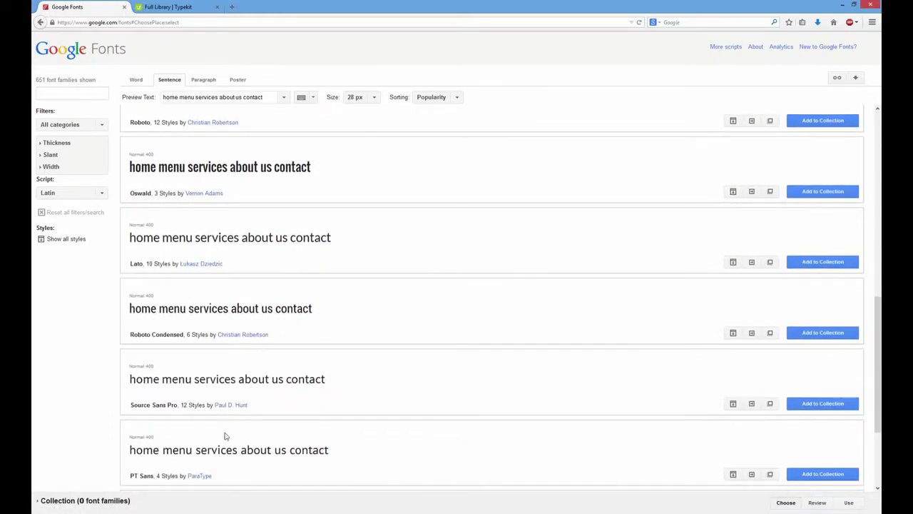
key(alt+Tab)
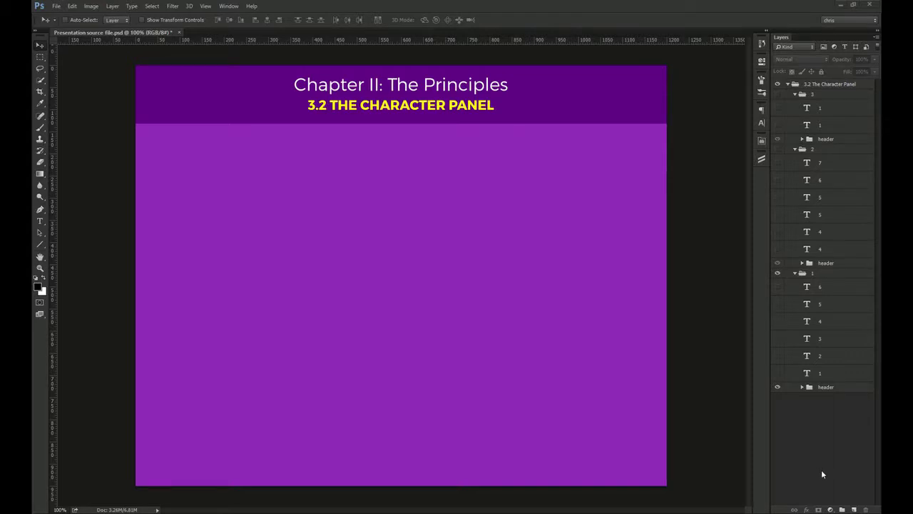
- Open the Character panel and reveal the 'I recommend you have your Character panel opened' text
click(761, 123)
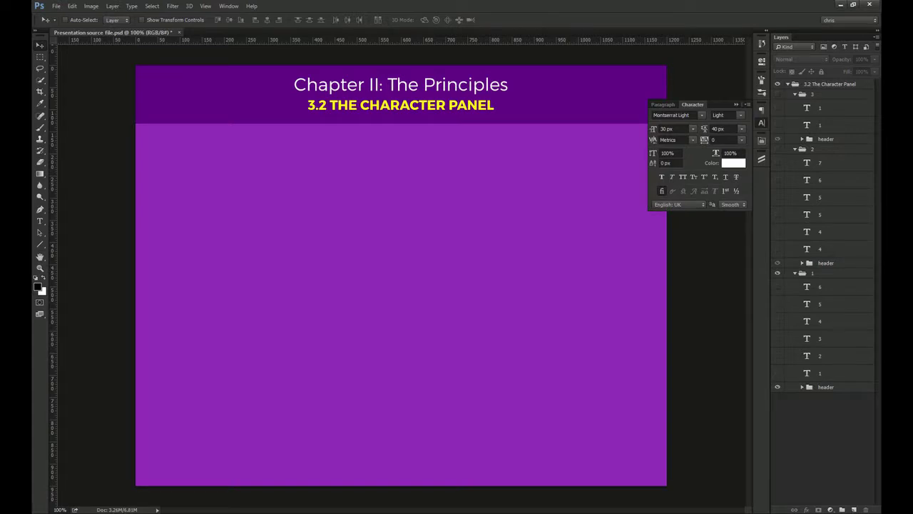
click(228, 5)
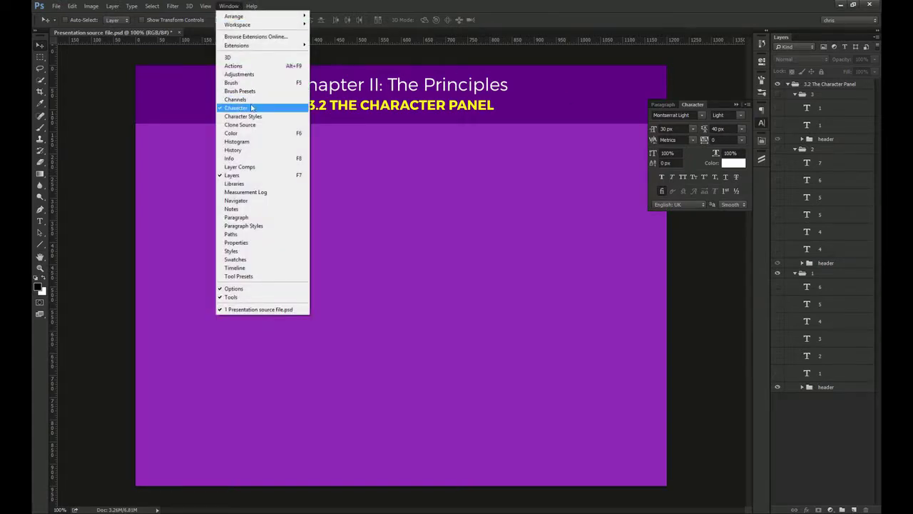
click(463, 168)
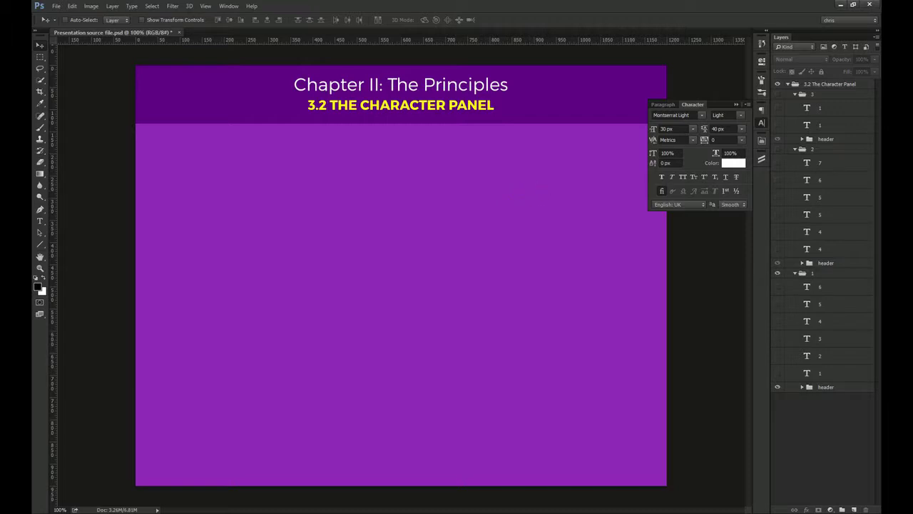
click(778, 373)
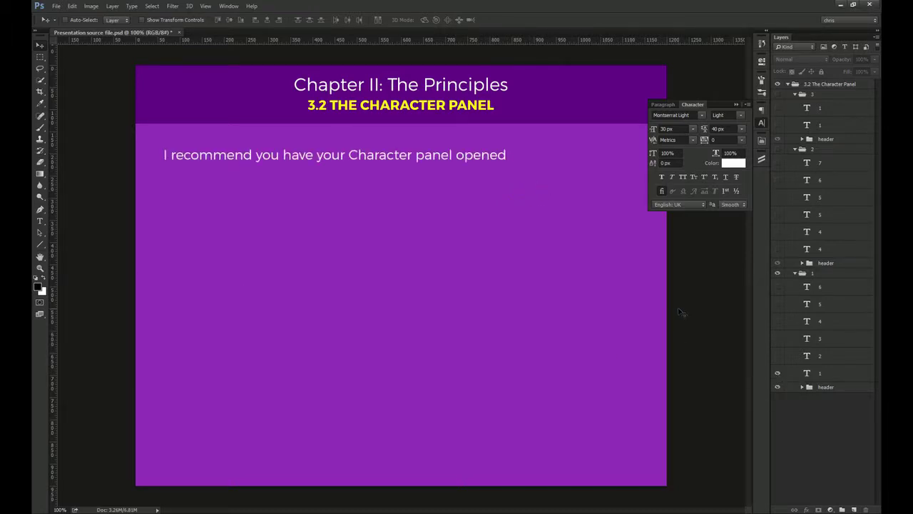
- Keep the font as Montserrat Light and set the first sentence's leading to 46 px
click(694, 116)
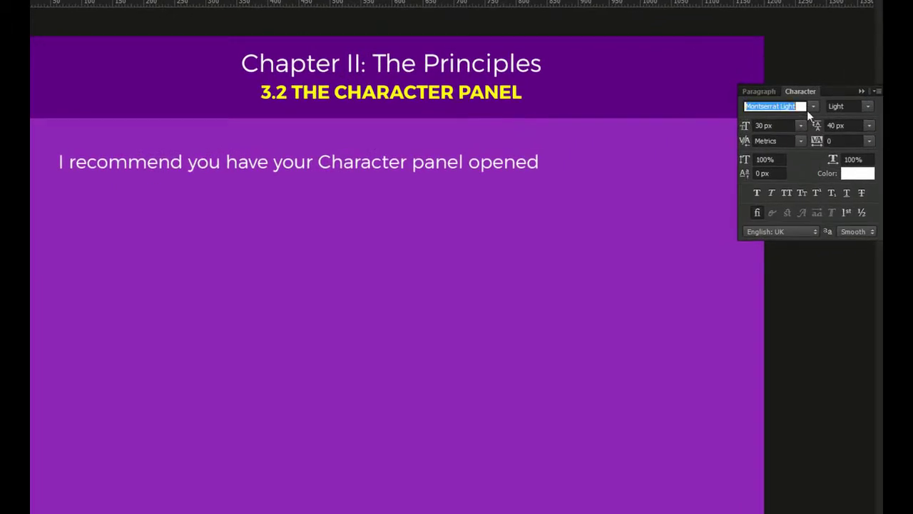
click(812, 110)
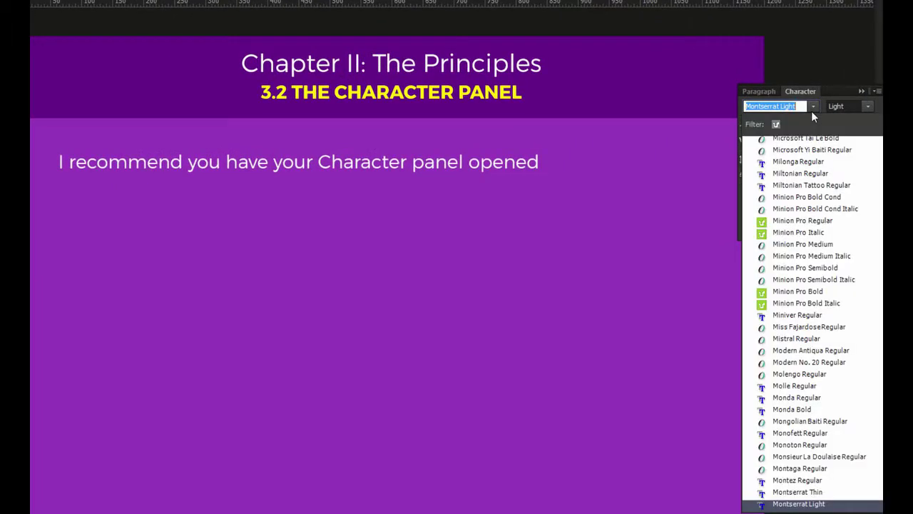
click(812, 110)
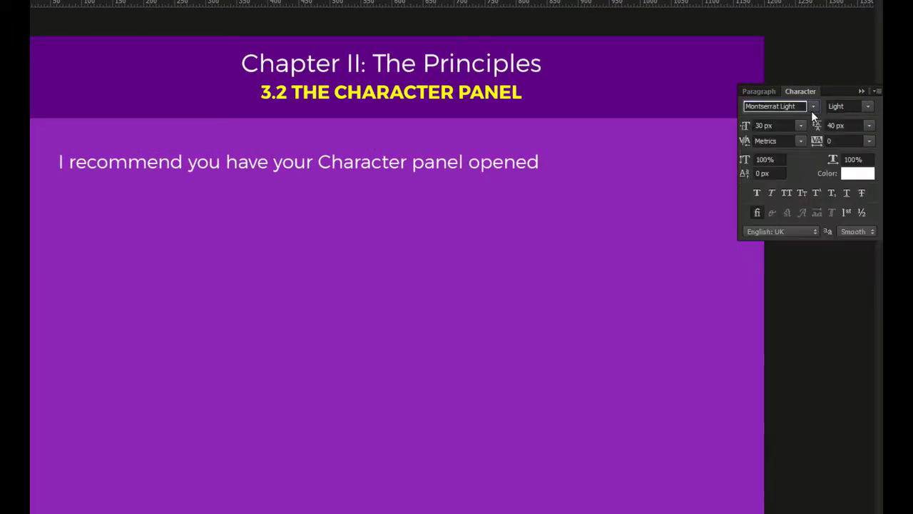
click(868, 108)
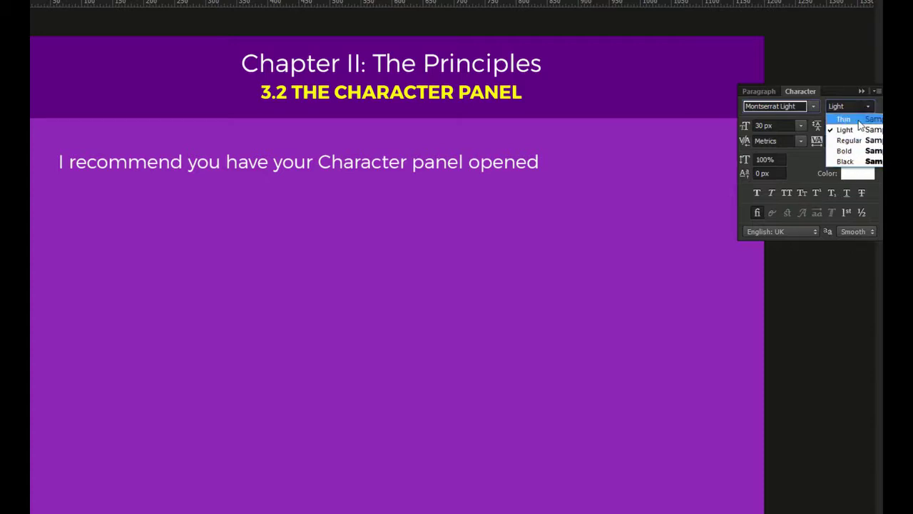
key(Escape)
key(alt+Down)
key(alt+Down)
key(alt+Down)
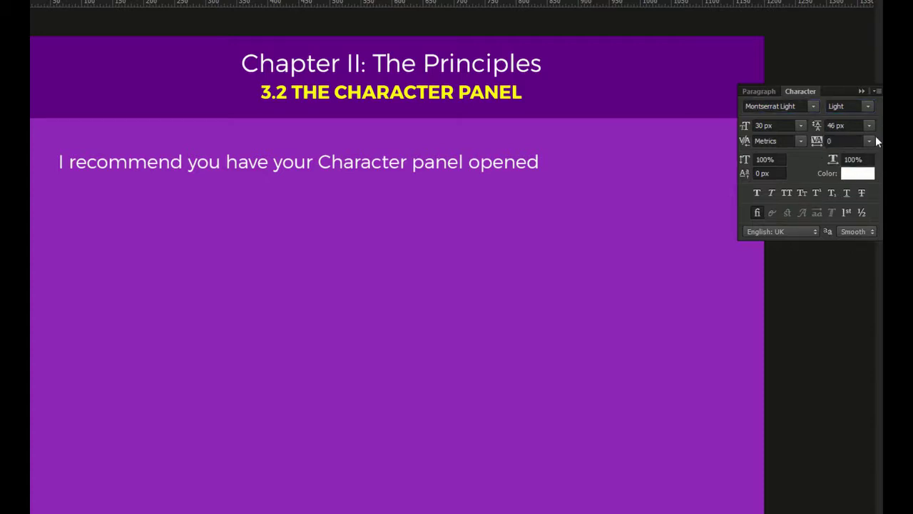
click(867, 106)
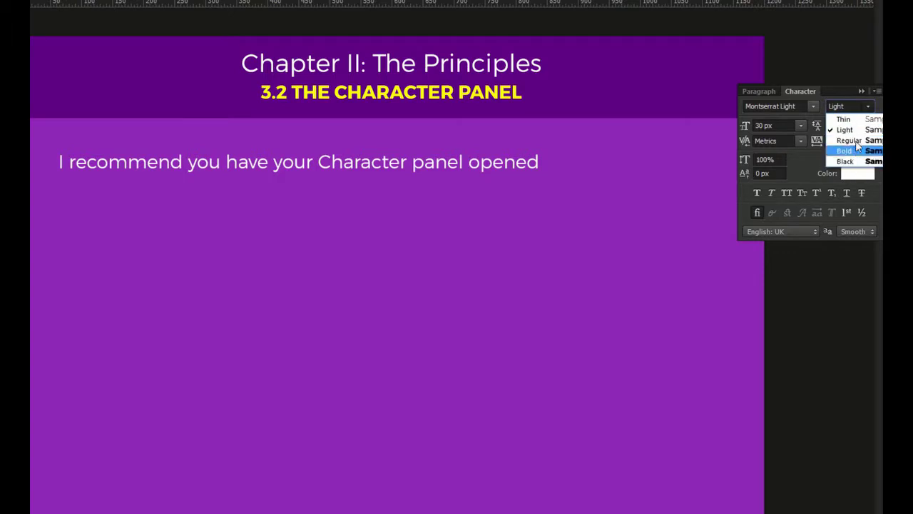
click(873, 107)
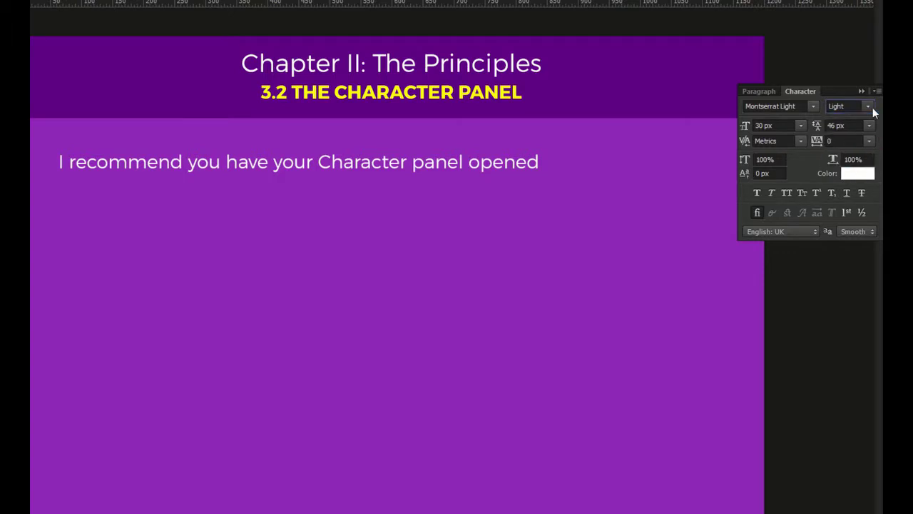
- Try Faux Italic and Faux Bold on the first sentence, leaving both turned off
click(770, 193)
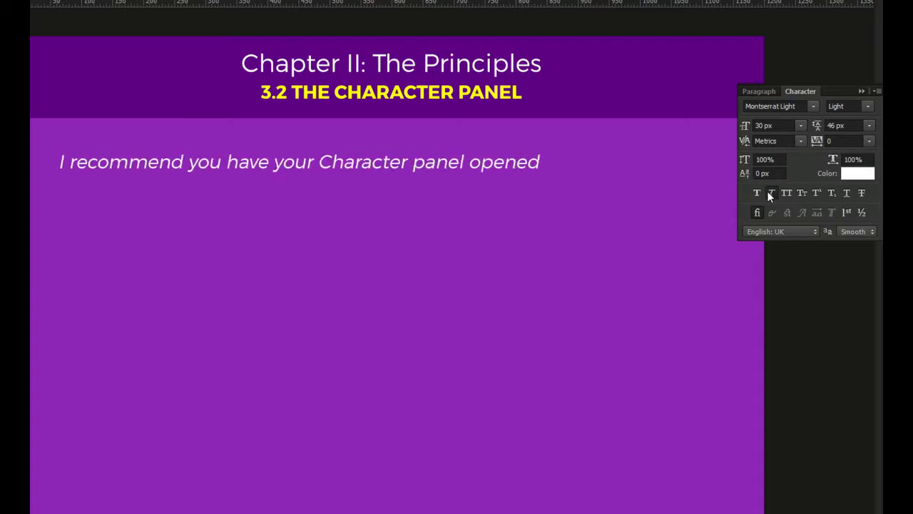
click(770, 192)
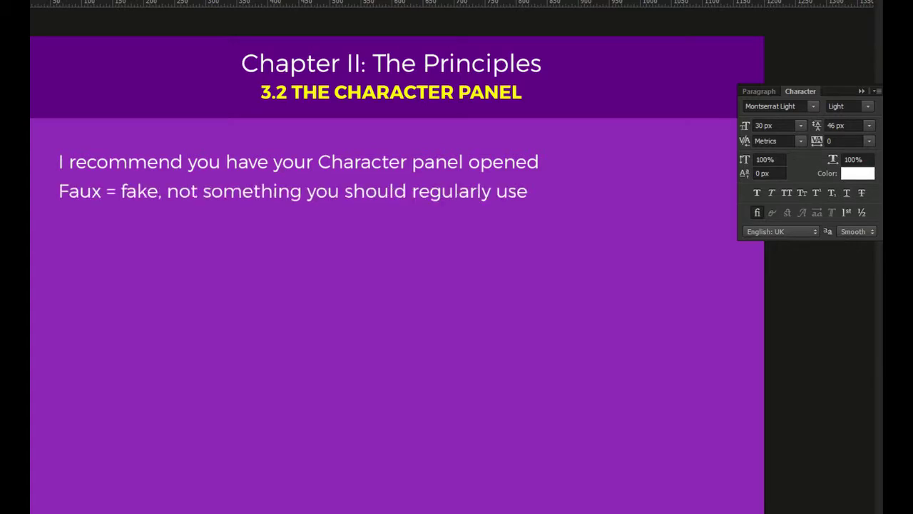
click(774, 192)
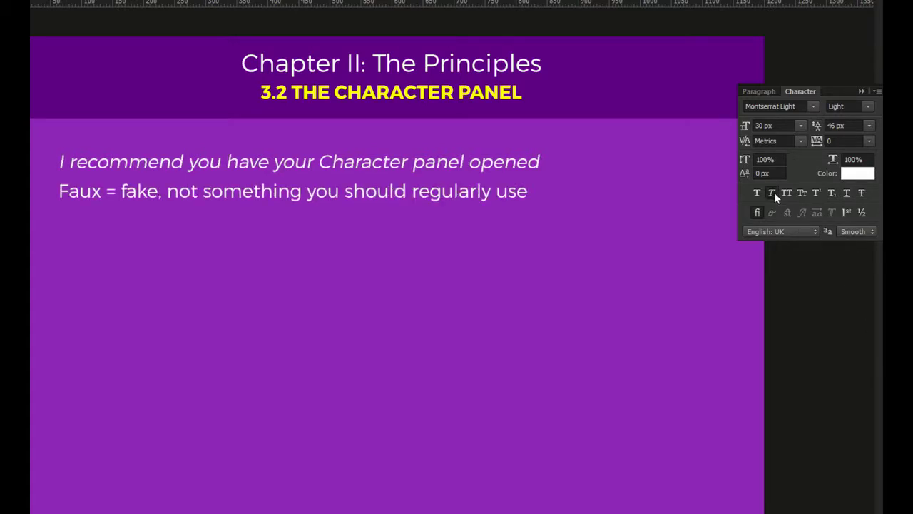
click(774, 192)
click(756, 192)
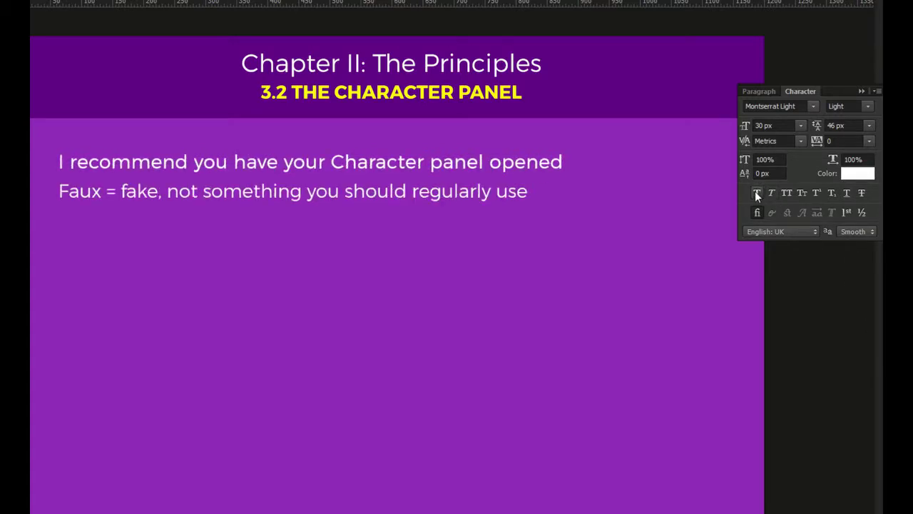
click(756, 192)
click(756, 193)
click(757, 192)
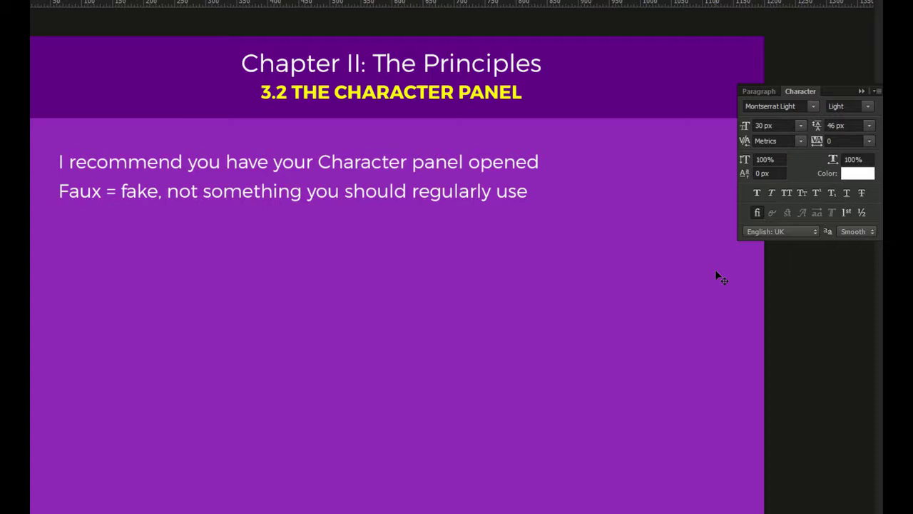
- Try a 24 px font size on the first sentence, then undo back to 30 px
click(785, 124)
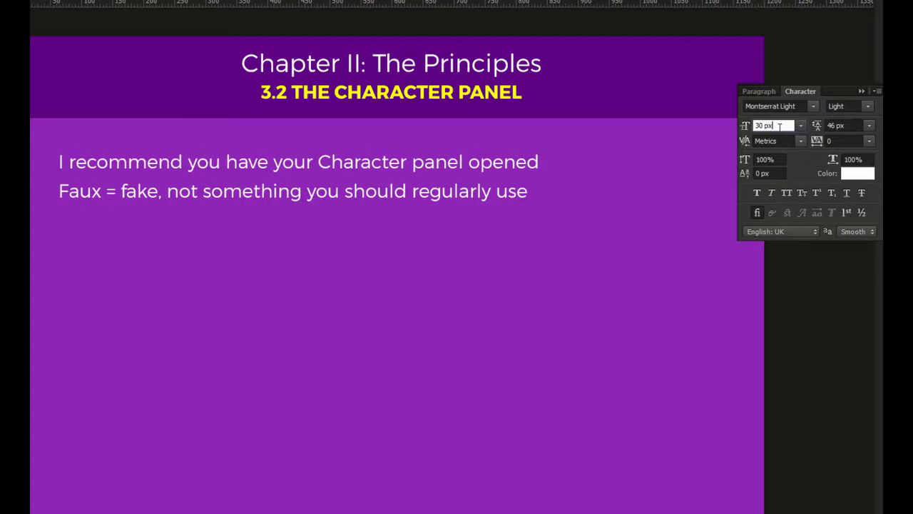
text(24)
key(Return)
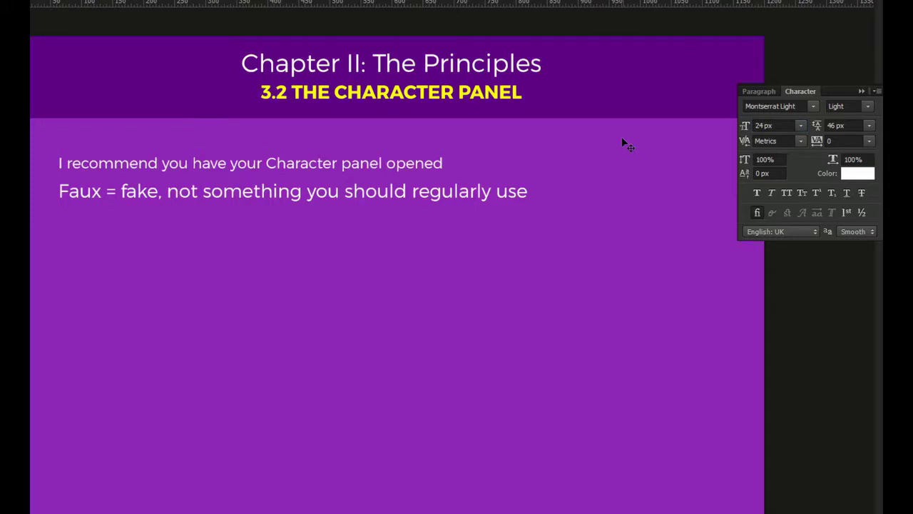
key(ctrl+z)
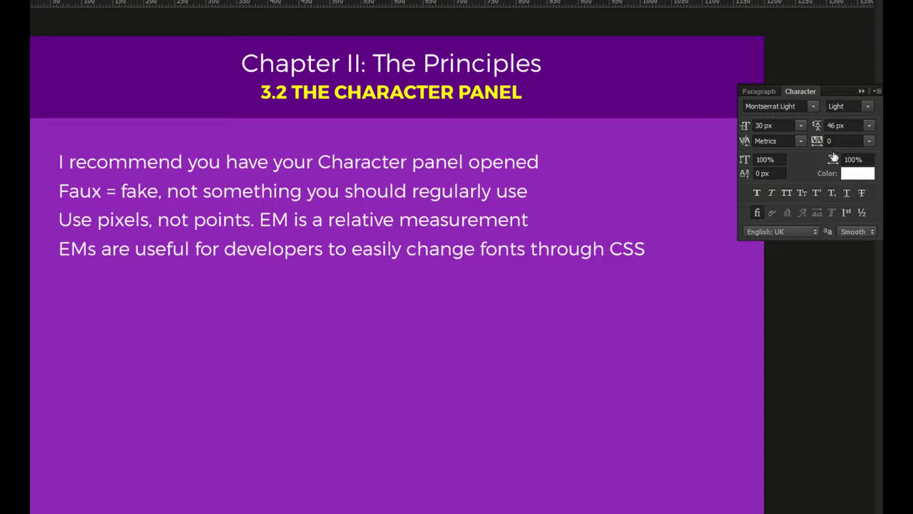
- Try 35 px on the last line, scrub the size, then settle on 30 px
click(779, 125)
click(780, 124)
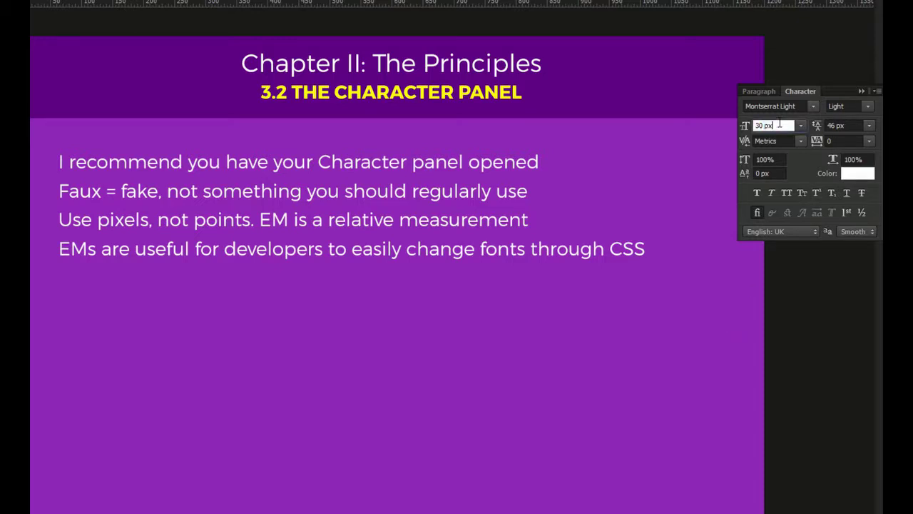
key(Return)
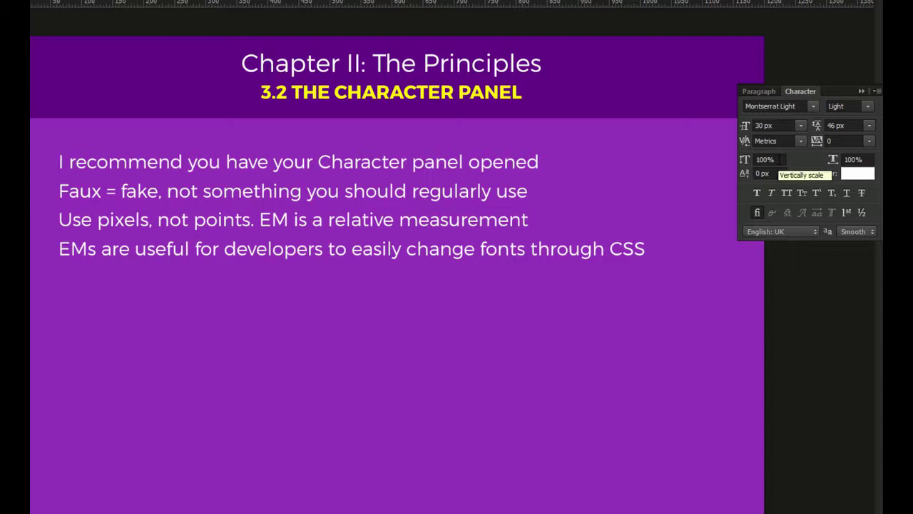
click(790, 126)
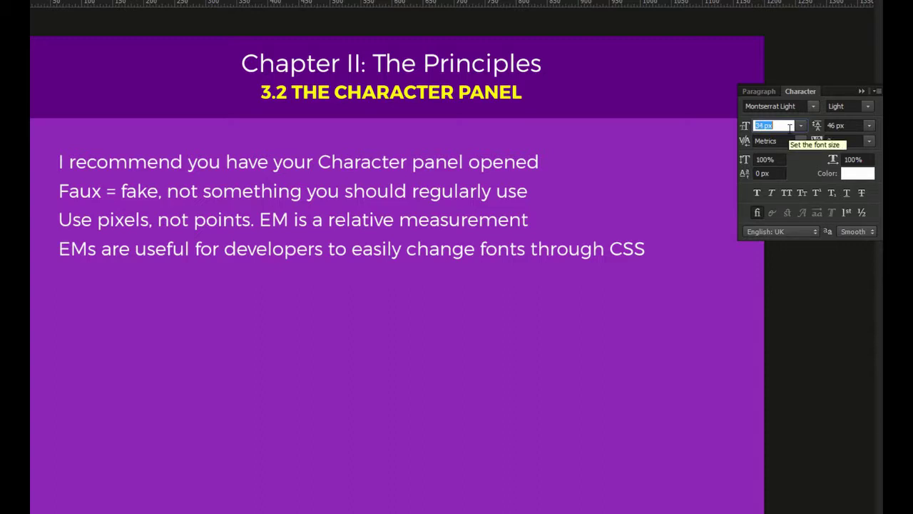
text(35)
key(Return)
drag(736, 134, 706, 131)
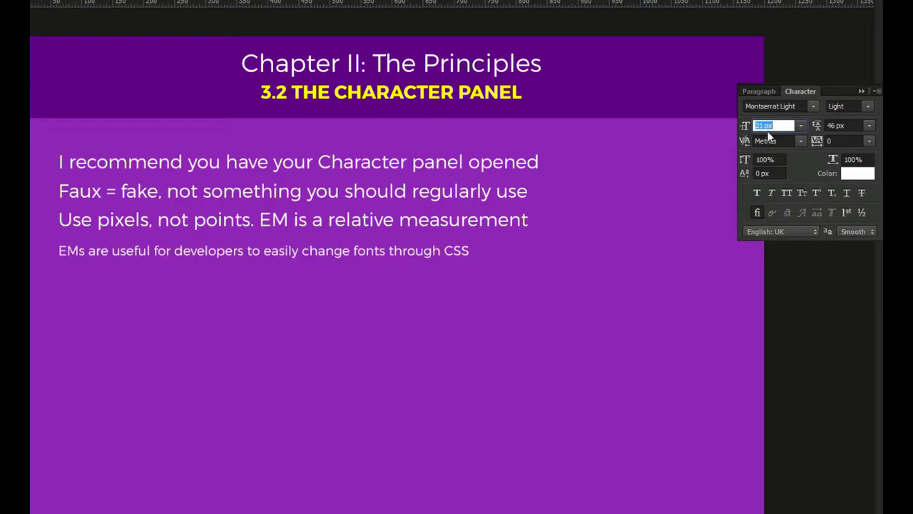
text(30)
key(Return)
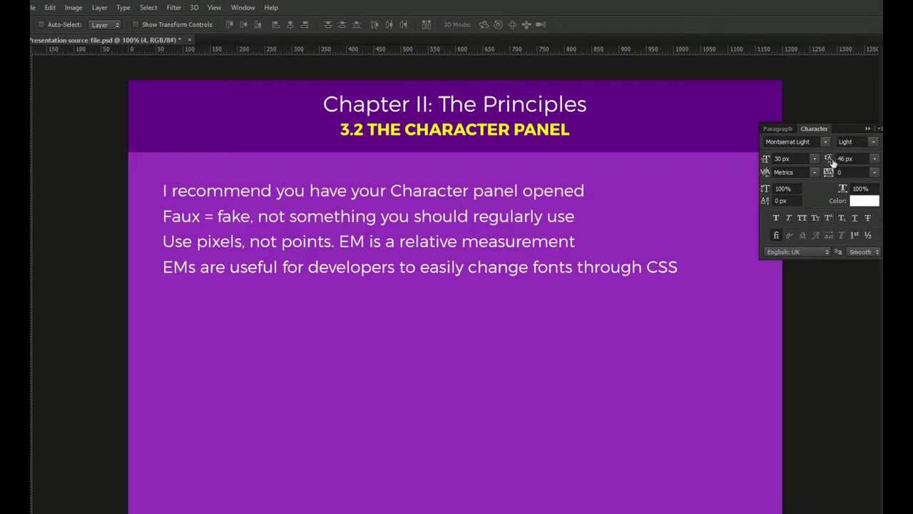
- Preview red text colour but cancel to keep white, then select the EMs line with the Type tool
click(864, 200)
click(494, 219)
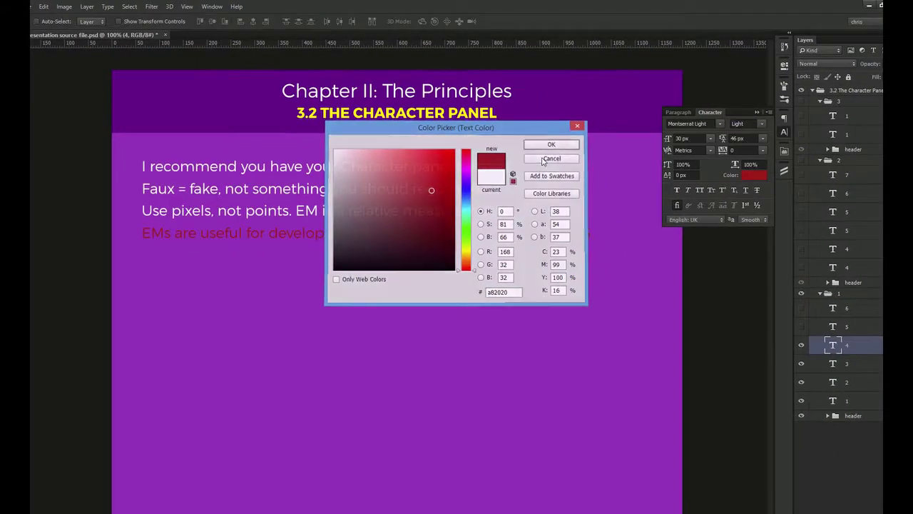
click(544, 159)
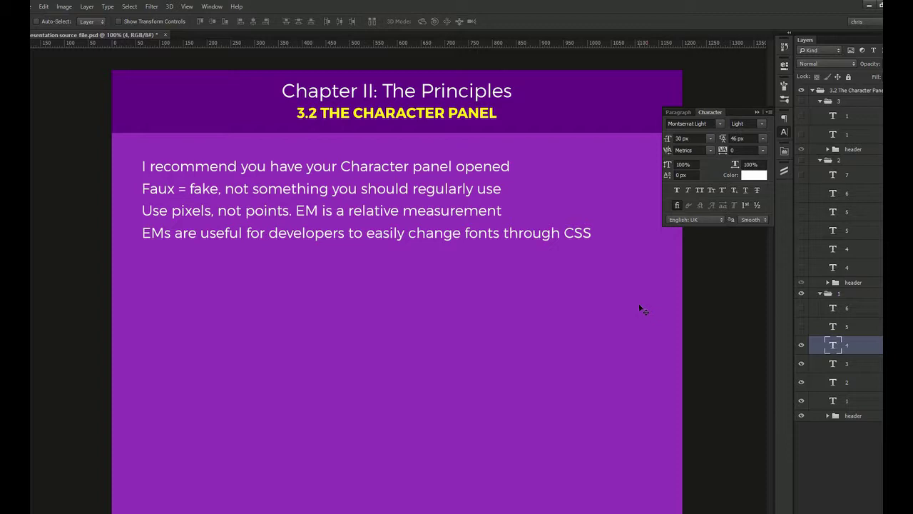
key(t)
drag(142, 236, 625, 240)
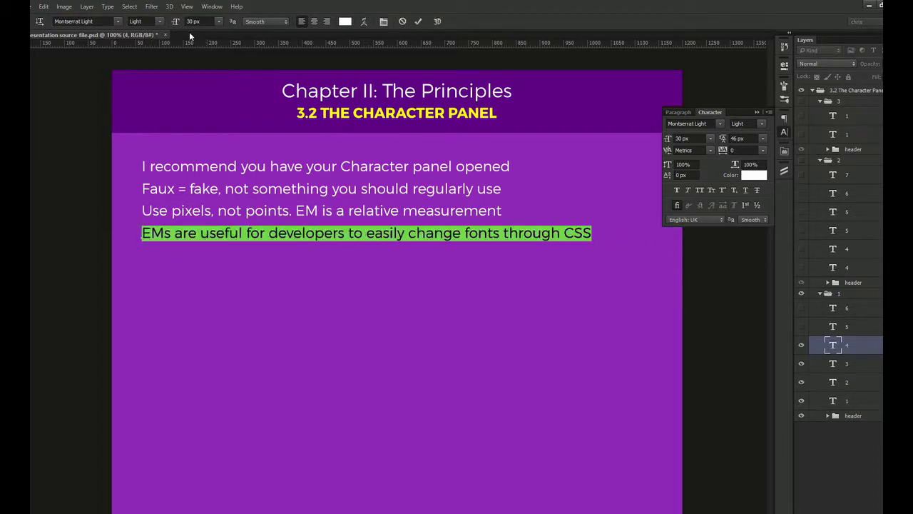
- Check the 30 px Montserrat settings, briefly try Regular weight, and commit the line as Light
click(117, 21)
click(118, 22)
click(218, 22)
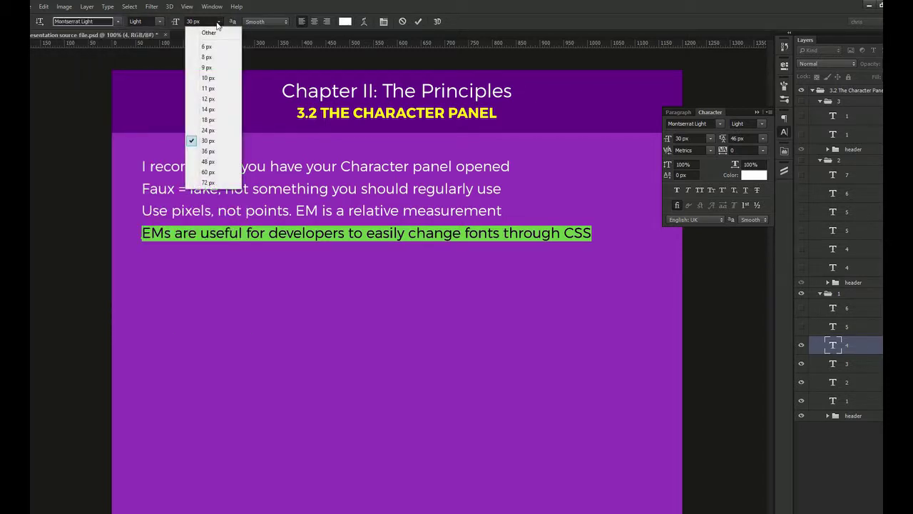
click(218, 21)
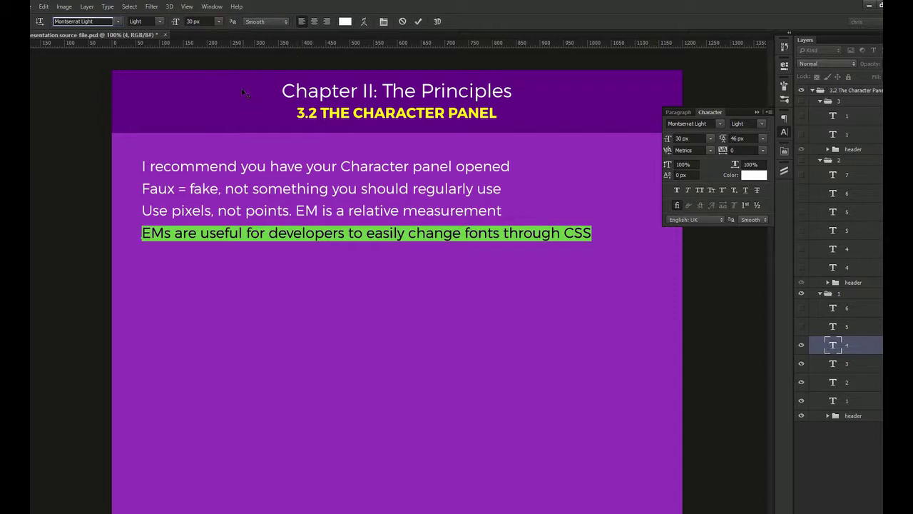
click(150, 22)
click(150, 47)
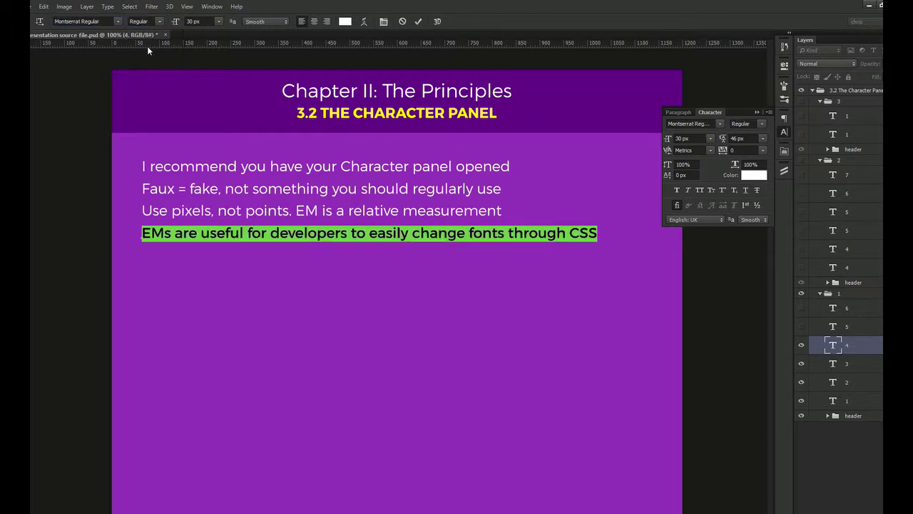
click(158, 21)
click(154, 35)
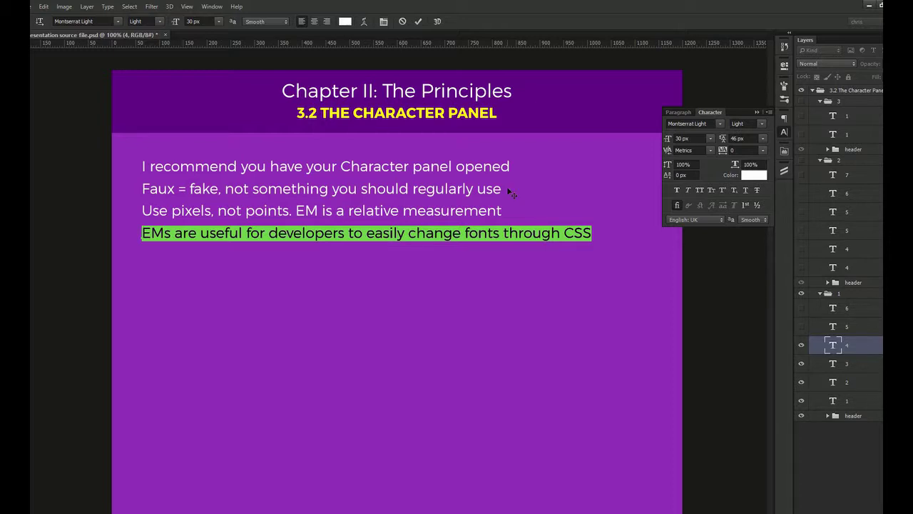
key(KP_Enter)
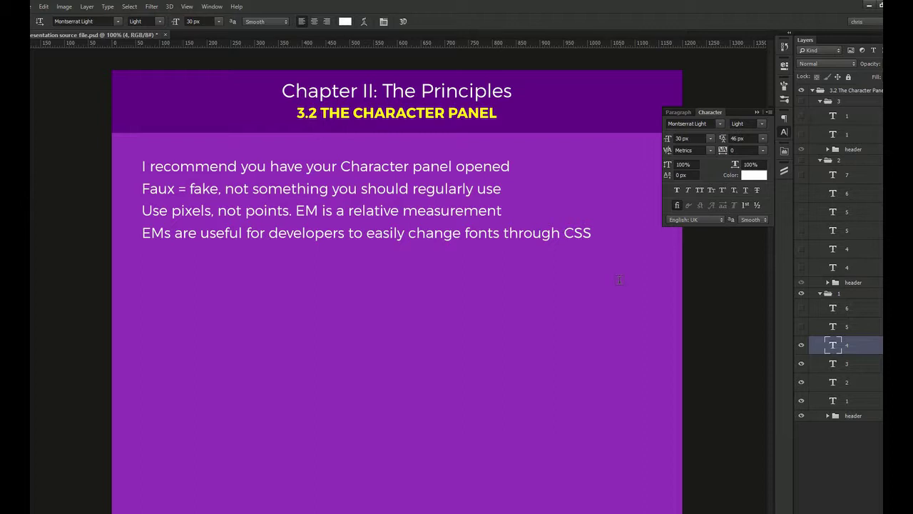
- Try Montserrat Regular on the EMs line, then undo it back to Light
drag(591, 233, 143, 250)
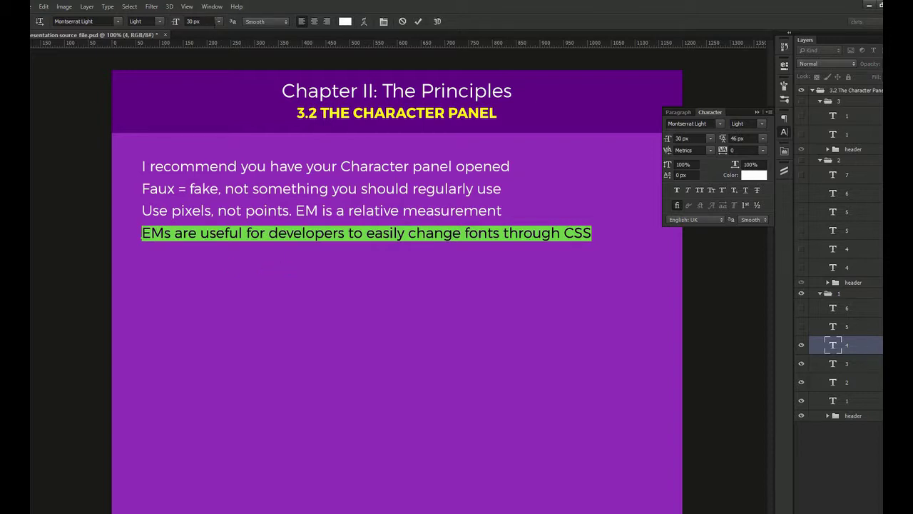
click(160, 22)
click(146, 33)
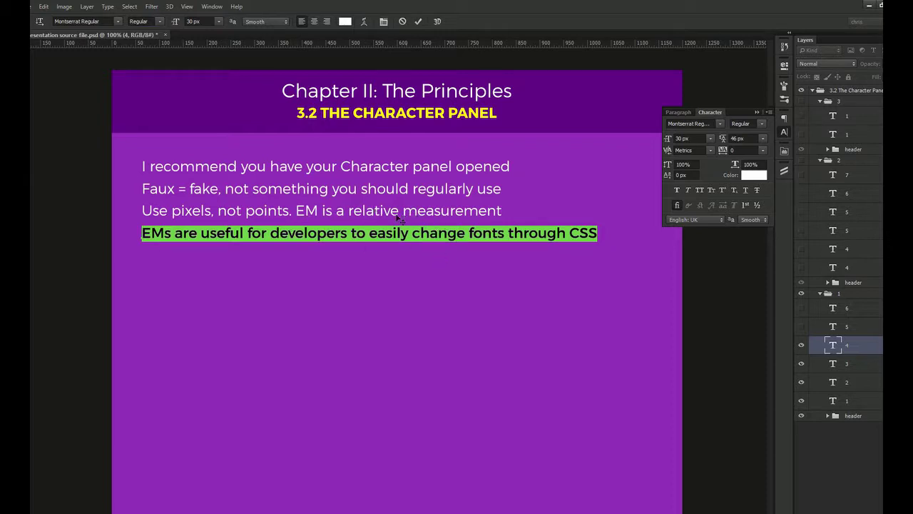
click(418, 21)
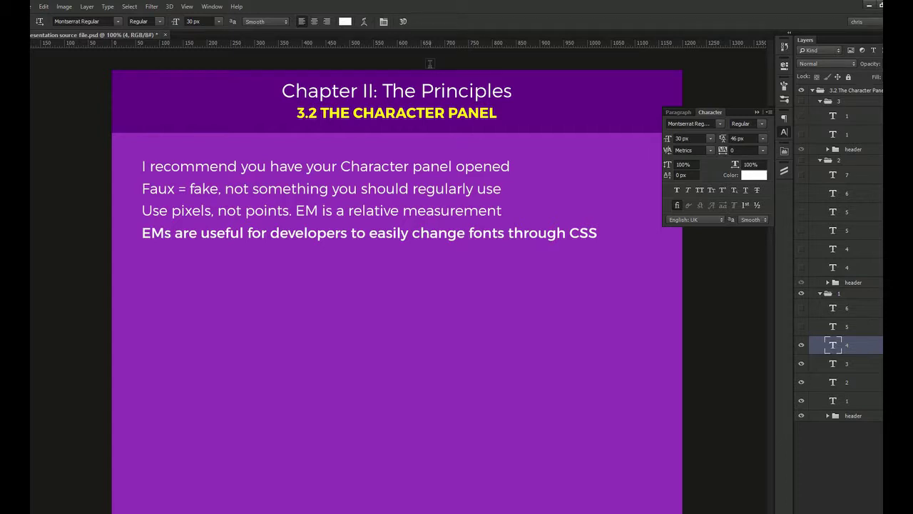
key(ctrl+z)
- Select all of the last line's text, commit it, and return to the Move tool
click(409, 233)
key(ctrl+a)
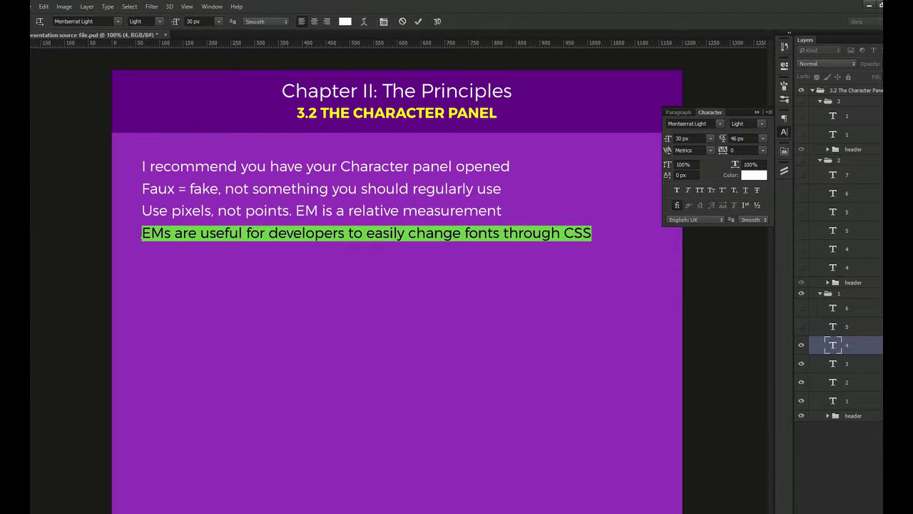
key(ctrl+Return)
key(v)
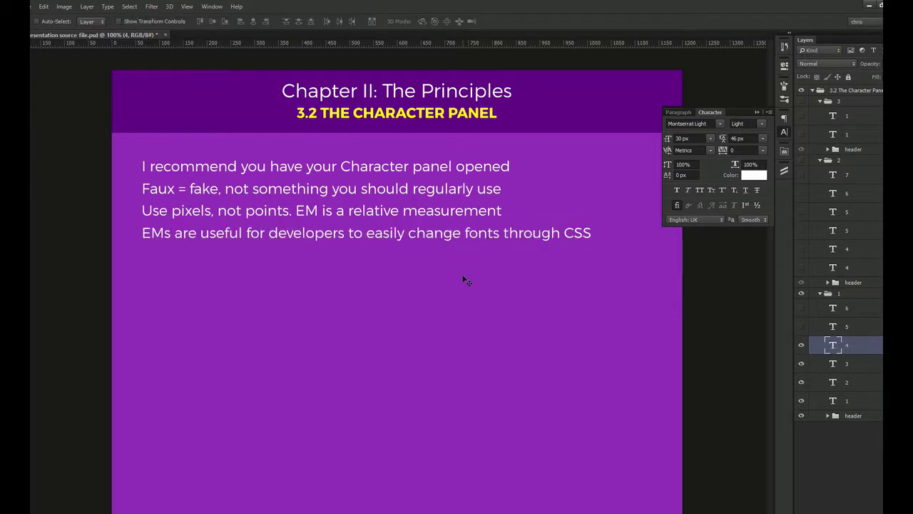
double_click(456, 234)
text(V)
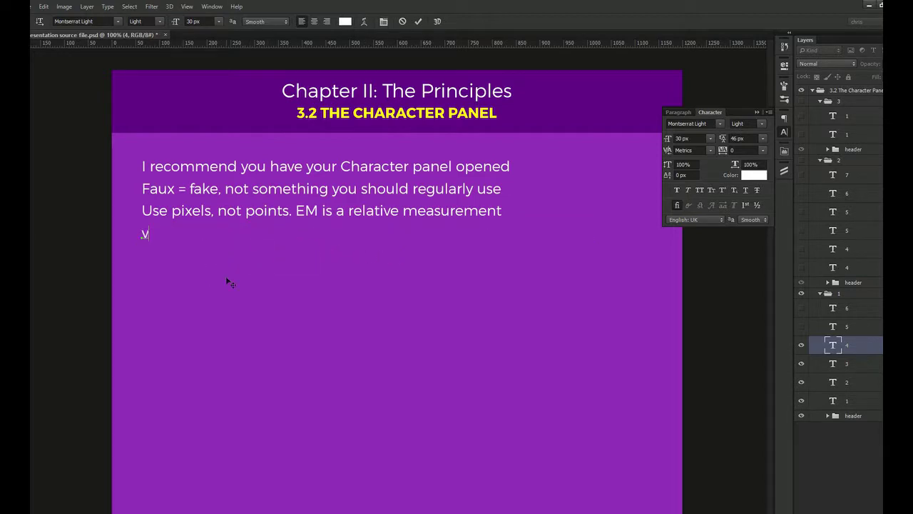
key(ctrl+z)
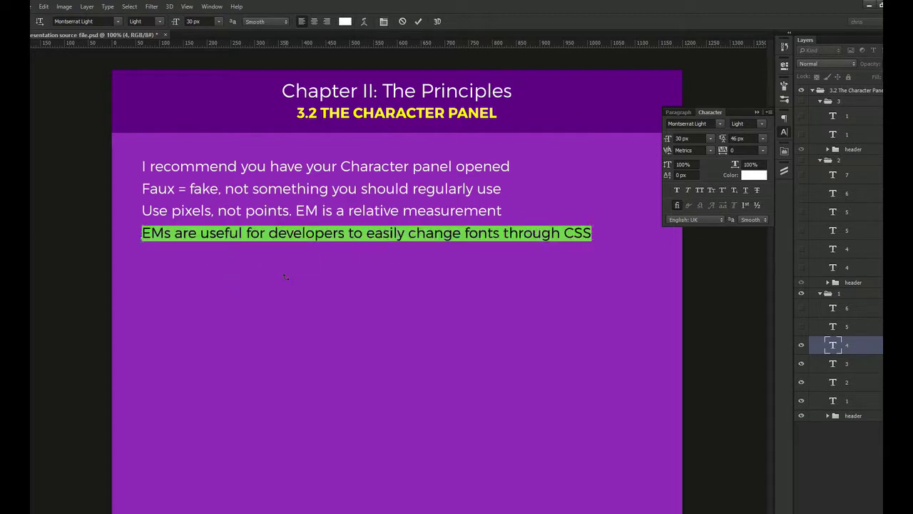
click(401, 22)
key(v)
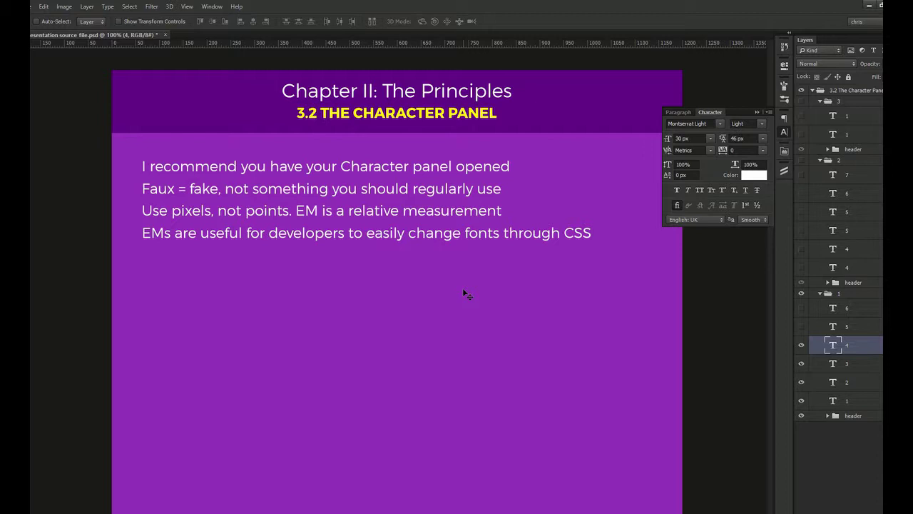
key(t)
key(Return)
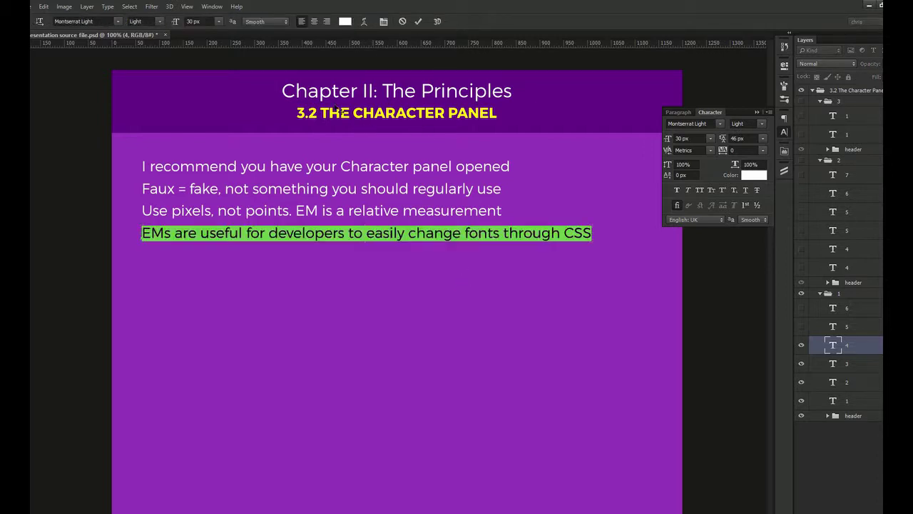
key(ctrl+Return)
key(v)
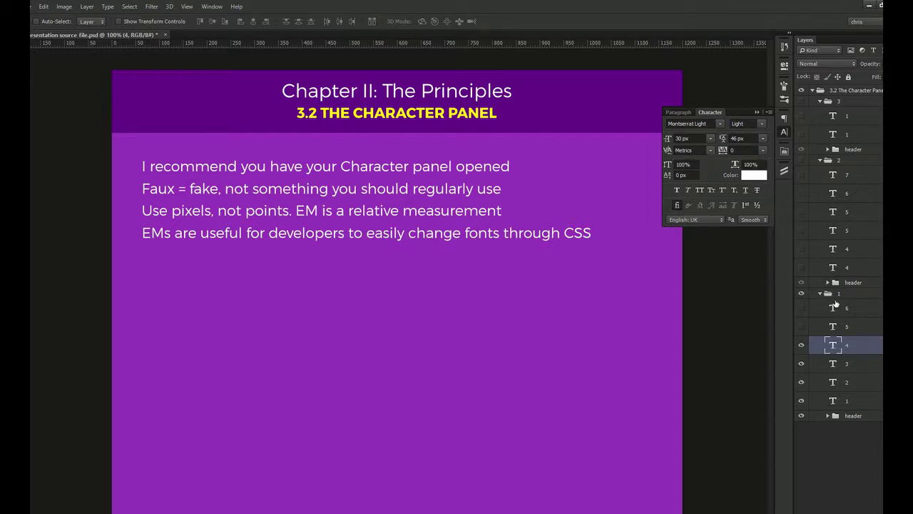
drag(803, 309, 806, 326)
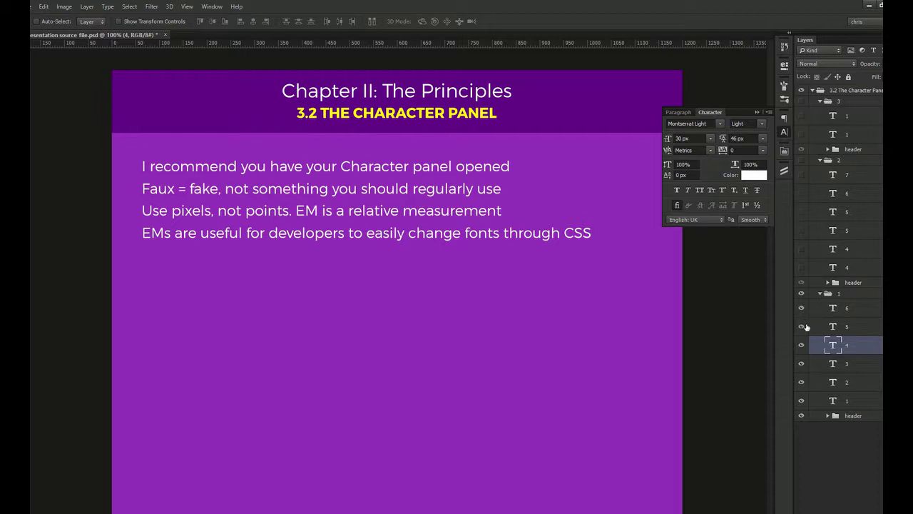
- Compare the Metrics-kerned and Optical-kerned lines on layers 6 and 5, zooming closely on 'kerning'
click(854, 312)
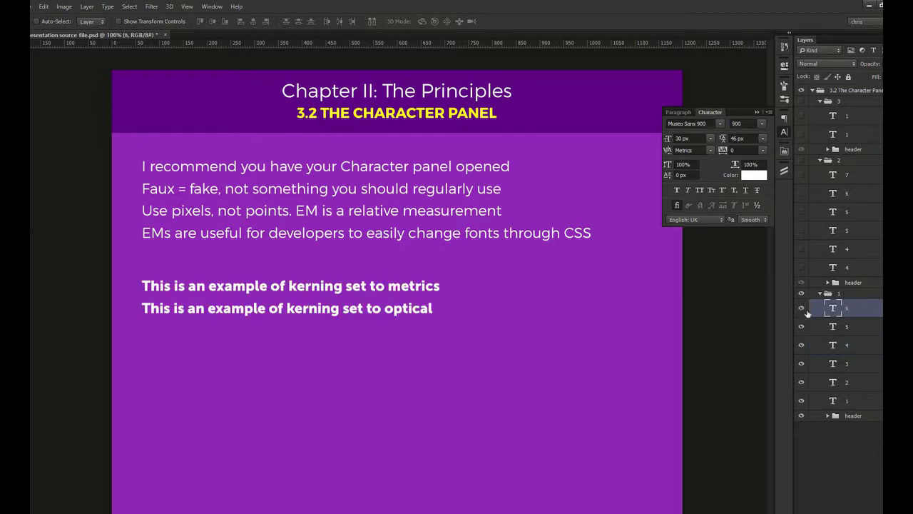
click(849, 330)
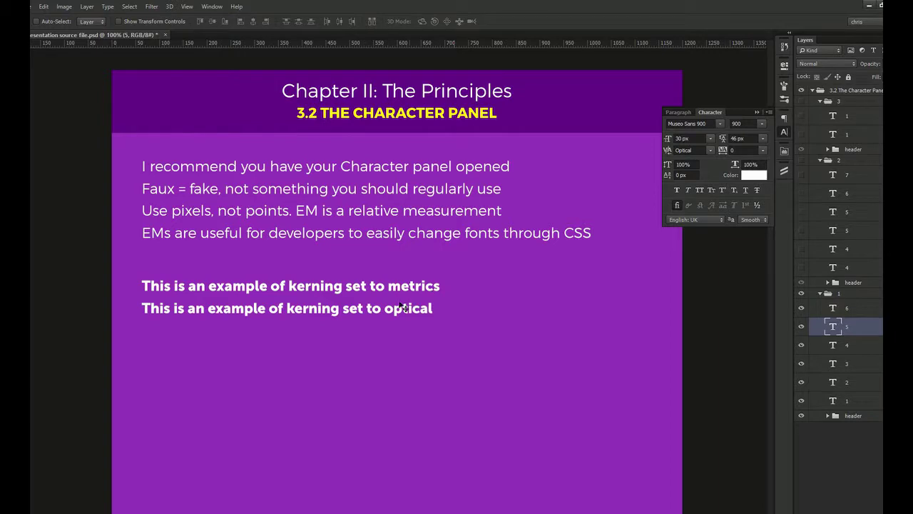
ctrl+click(257, 292)
drag(366, 318, 444, 298)
ctrl+click(414, 282)
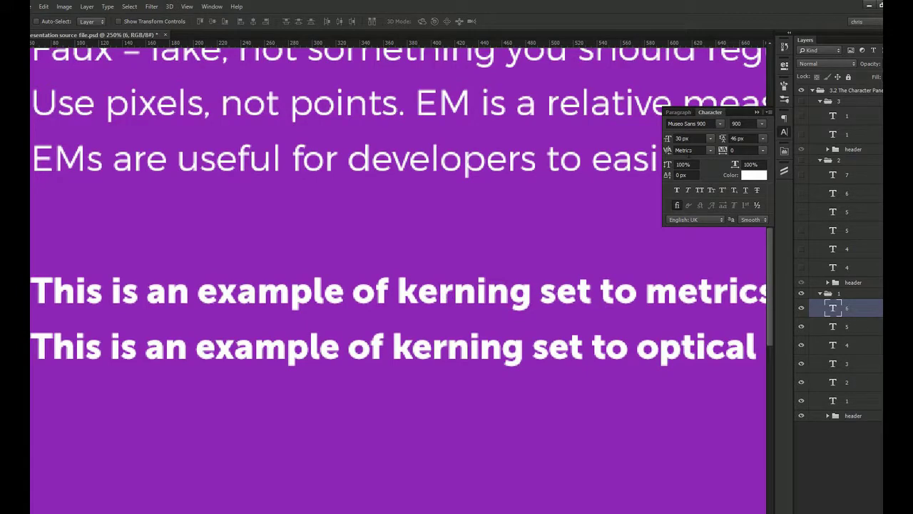
drag(548, 239, 531, 237)
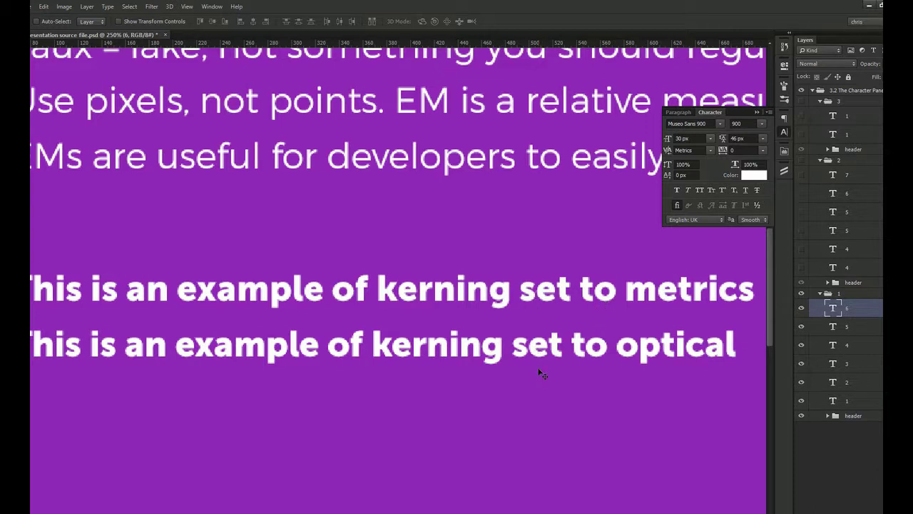
ctrl+click(282, 356)
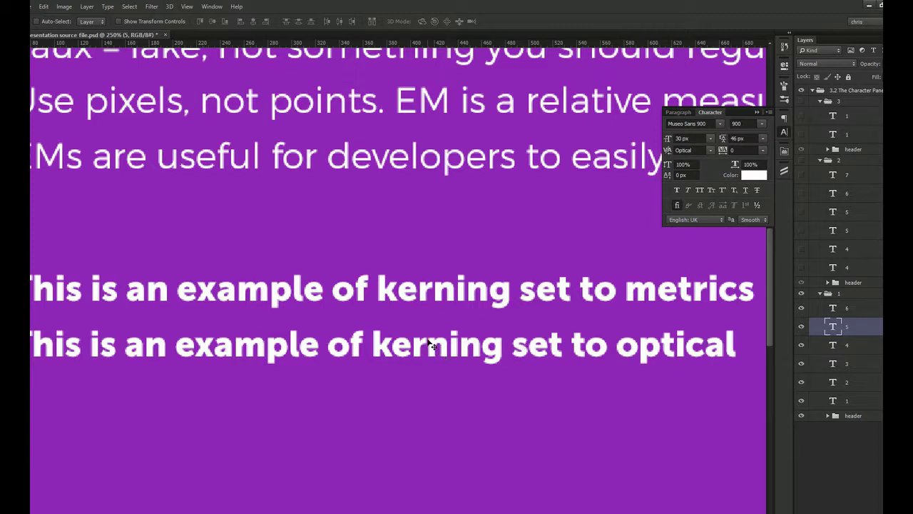
key(z)
drag(431, 345, 443, 271)
key(v)
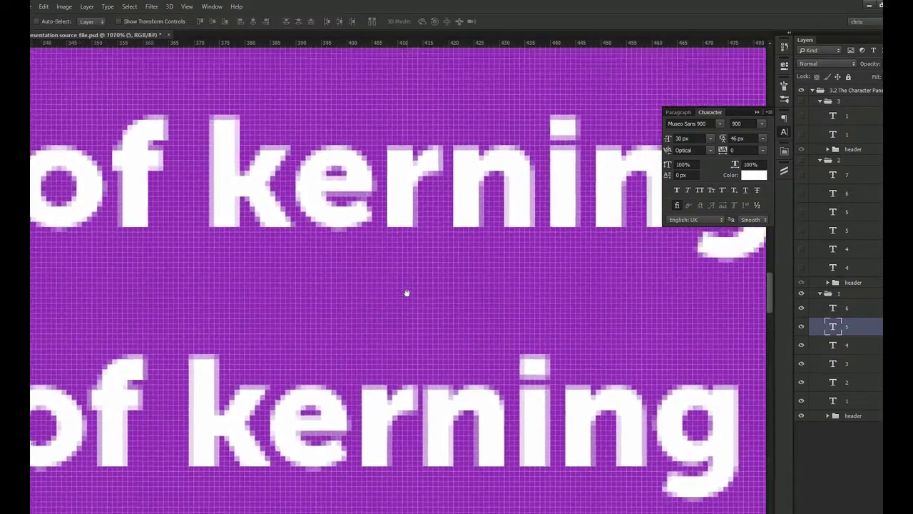
click(397, 208)
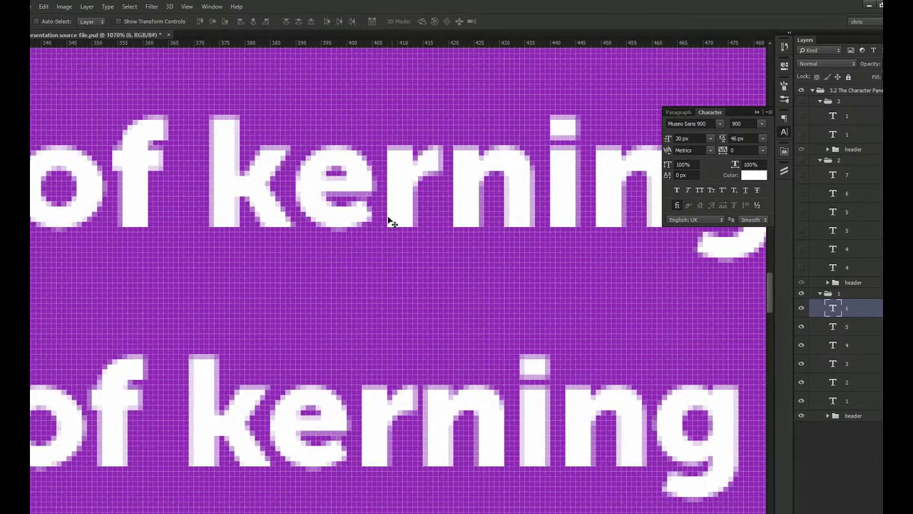
key(m)
drag(278, 189, 288, 188)
drag(256, 427, 271, 427)
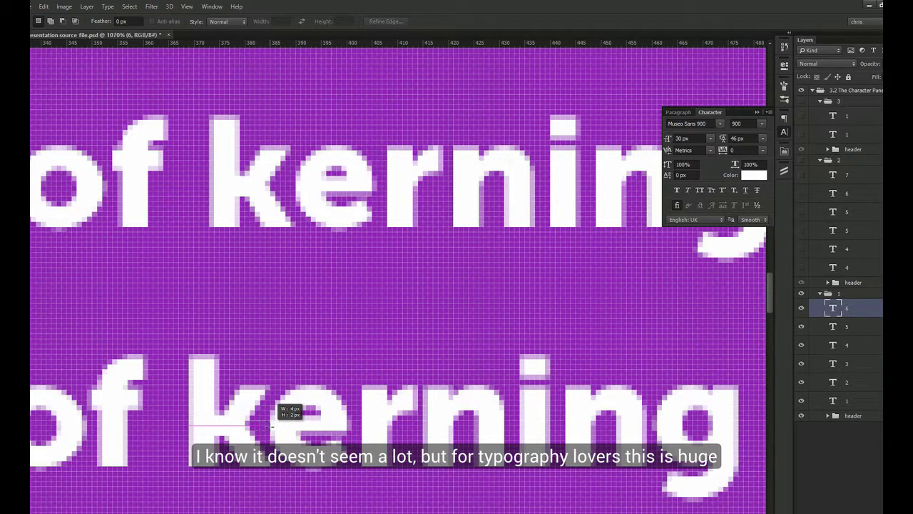
drag(272, 426, 272, 428)
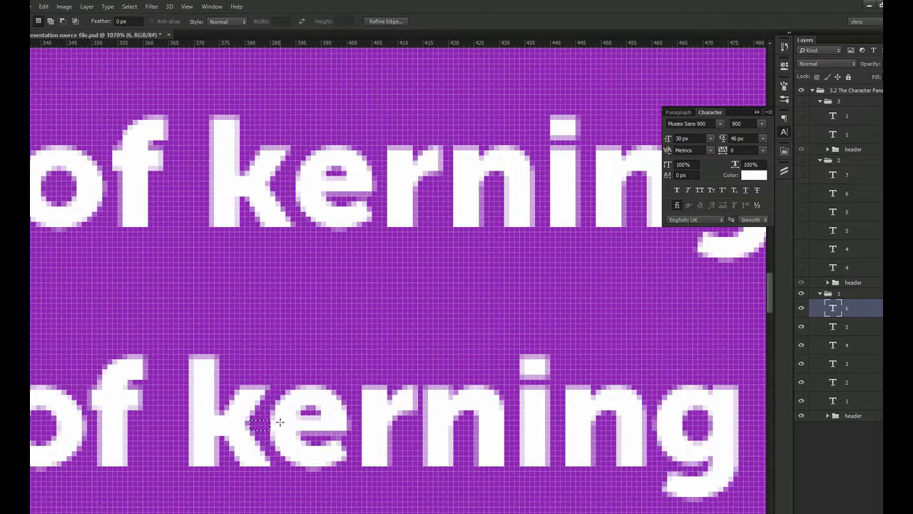
key(ctrl+d)
drag(453, 148, 444, 167)
drag(420, 364, 421, 410)
key(ctrl+d)
drag(605, 287, 503, 305)
drag(543, 430, 546, 452)
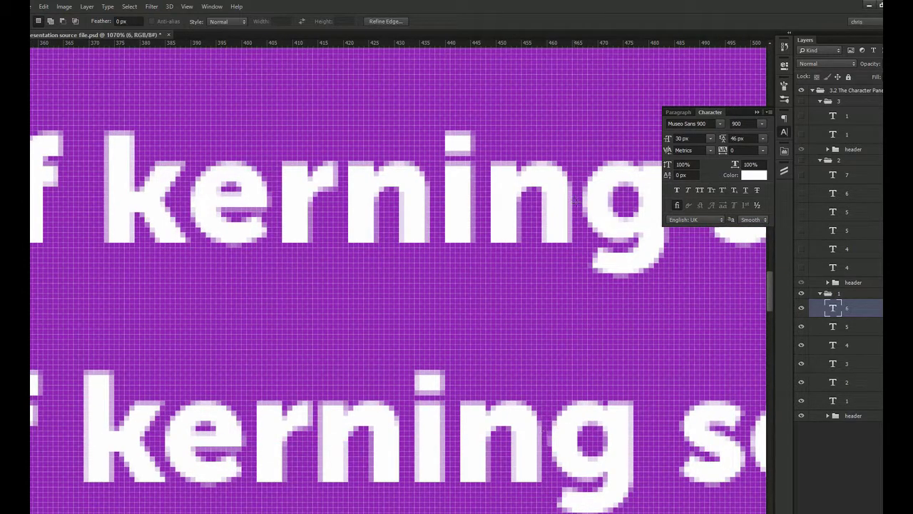
key(ctrl+d)
key(ctrl+1)
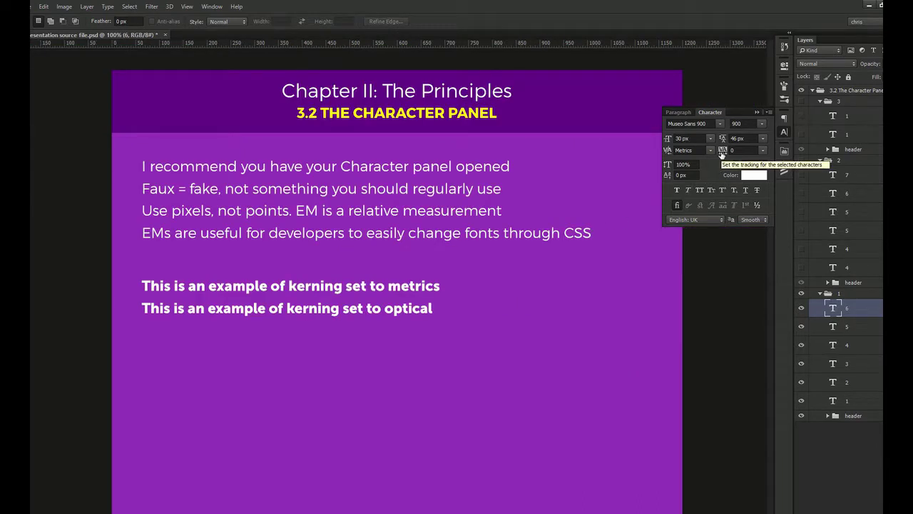
- Try tracking values 240, 80, 20 and 10 on the metrics line, then reset it to 0
drag(722, 154, 726, 156)
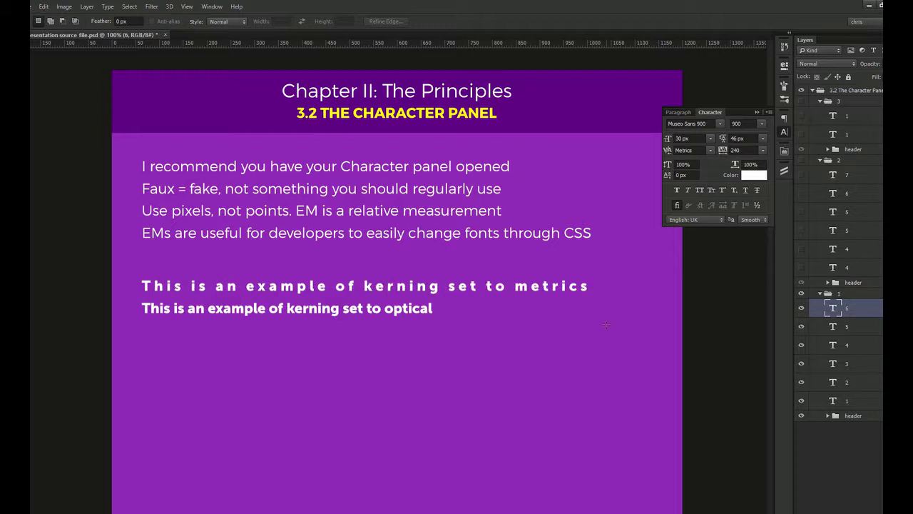
key(ctrl+z)
key(v)
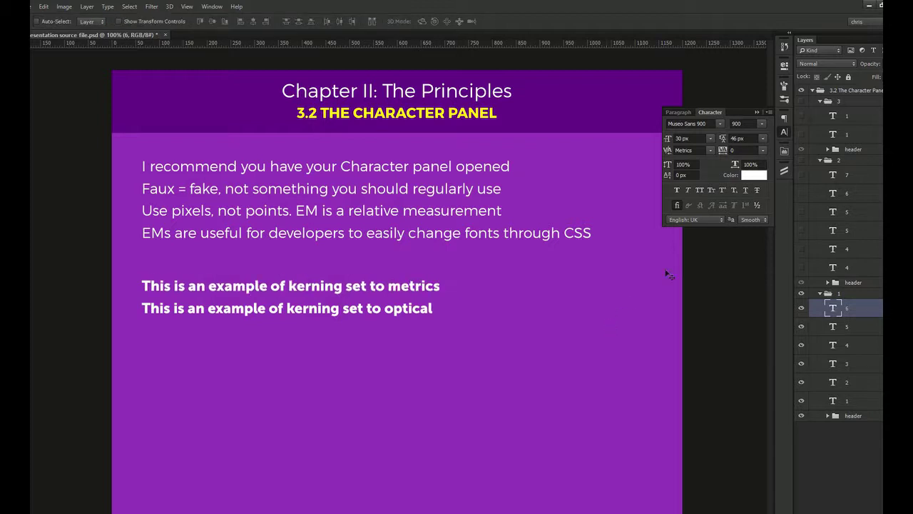
drag(722, 150, 724, 153)
click(761, 150)
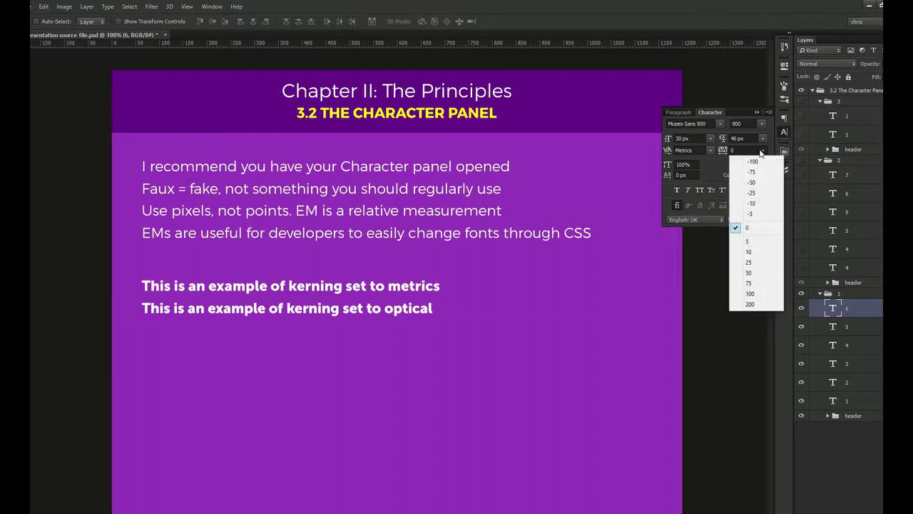
click(762, 151)
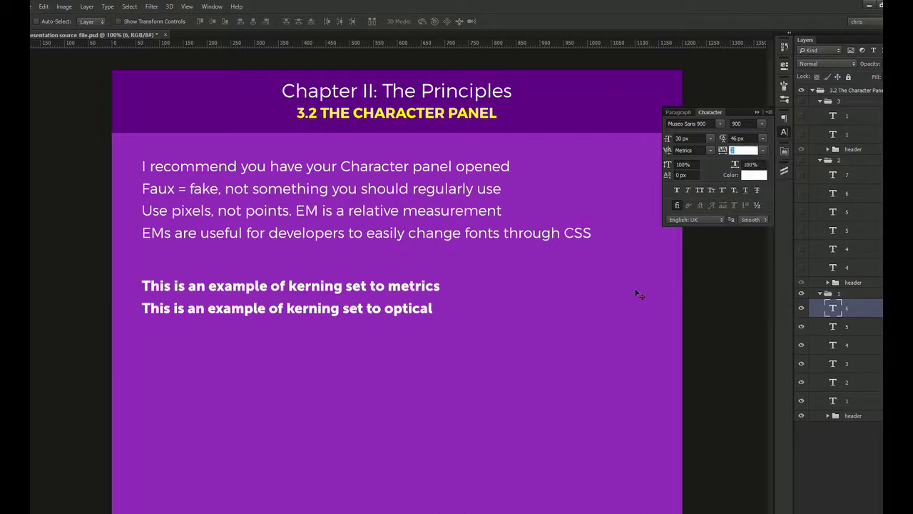
text(20)
key(Return)
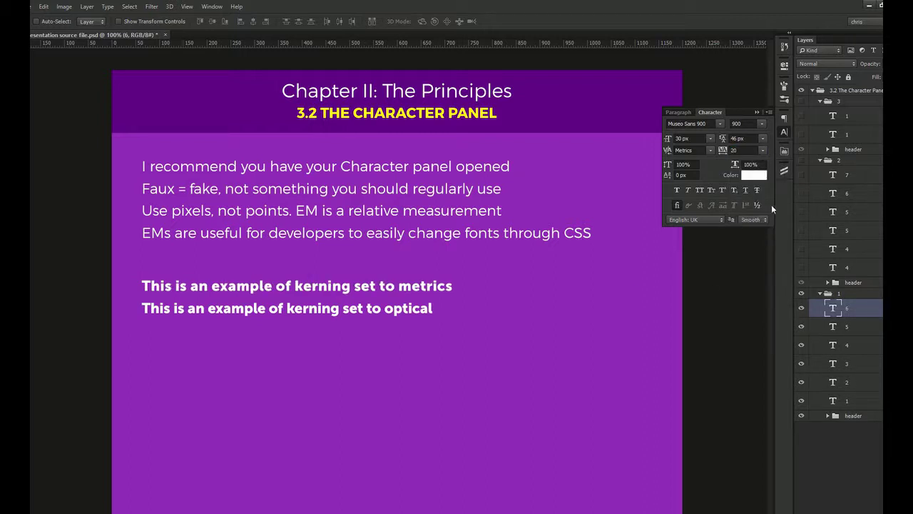
text(10)
key(Return)
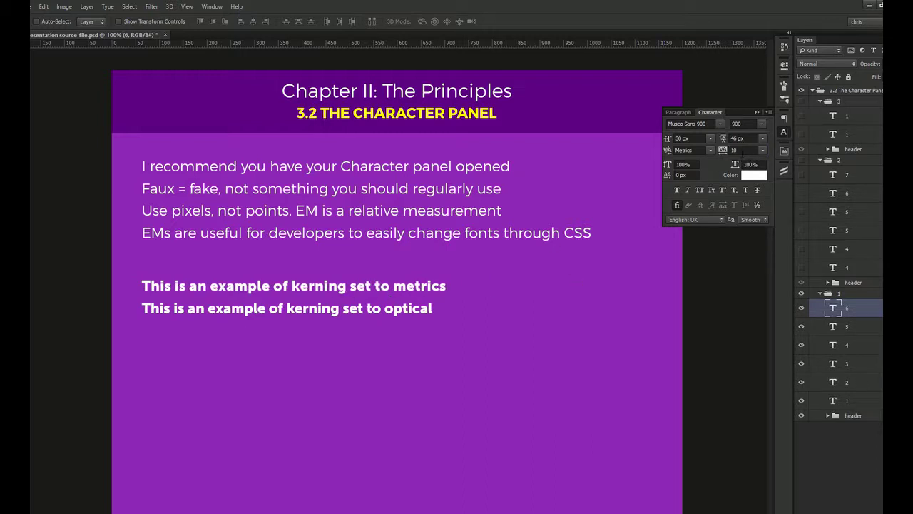
text(0)
key(Return)
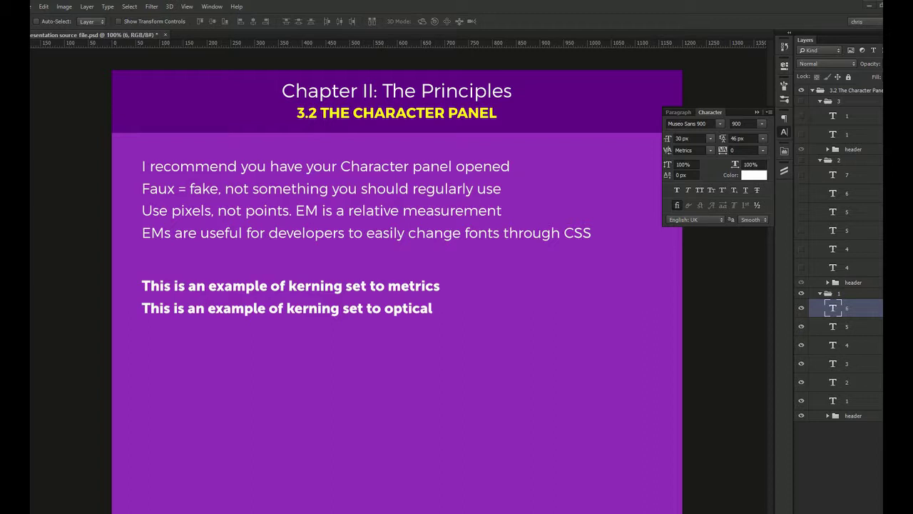
- Try tracking -20 on the metrics line, reset it to 0, and hide the collapsed group 1
click(746, 150)
text(-20)
key(Return)
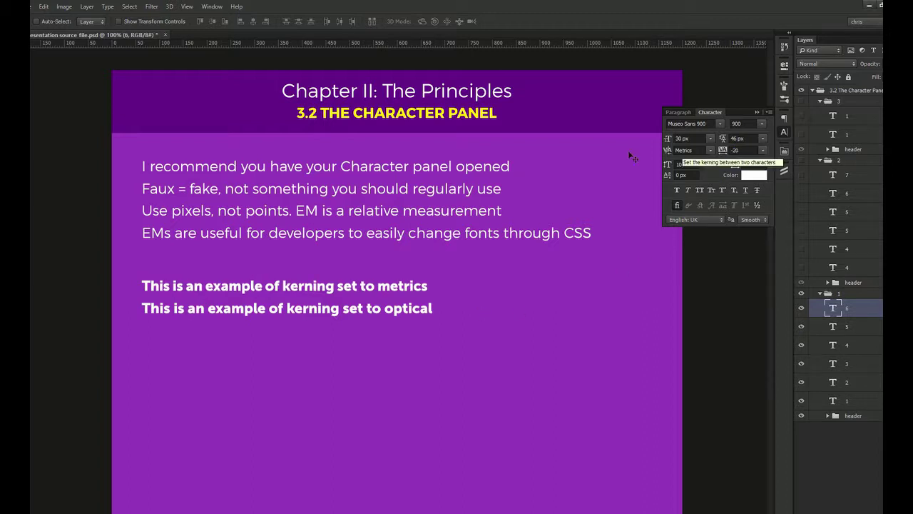
click(746, 150)
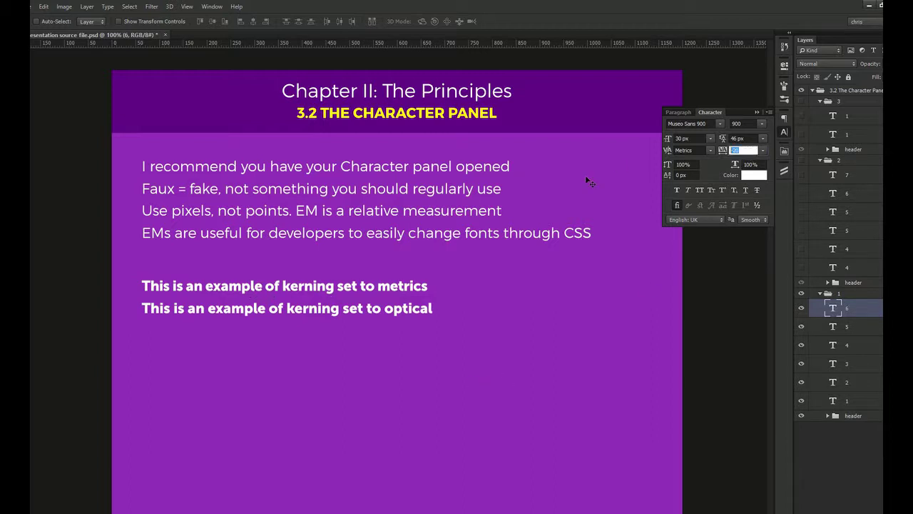
text(0)
key(Return)
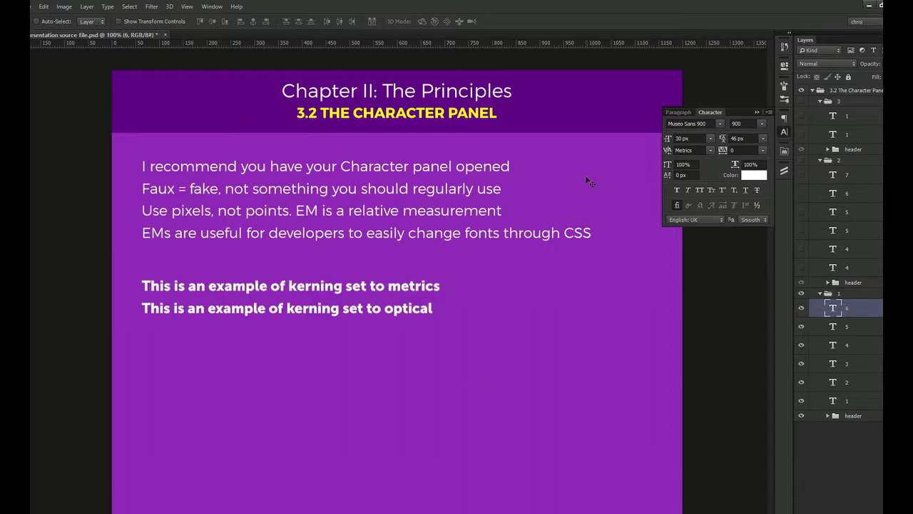
click(820, 293)
click(802, 161)
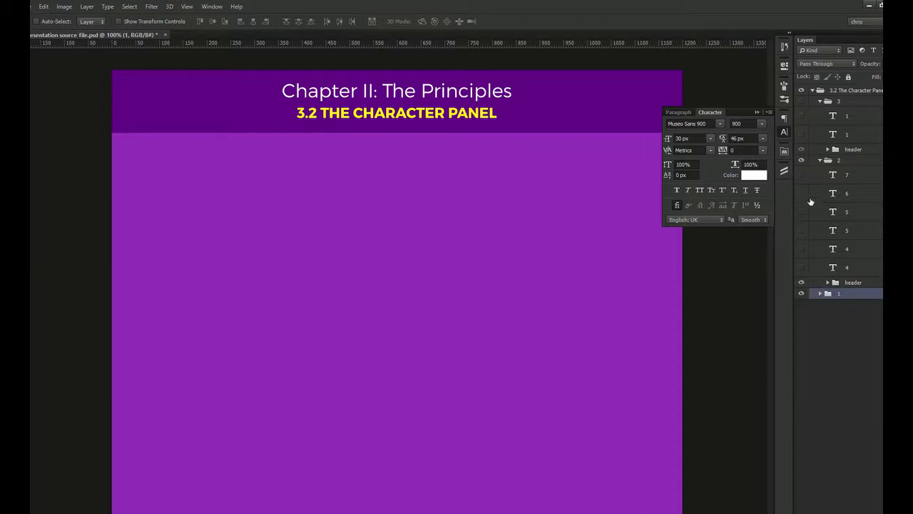
- Show the tracking line, close the character settings, and reveal the Lorem ipsum paragraph
click(802, 268)
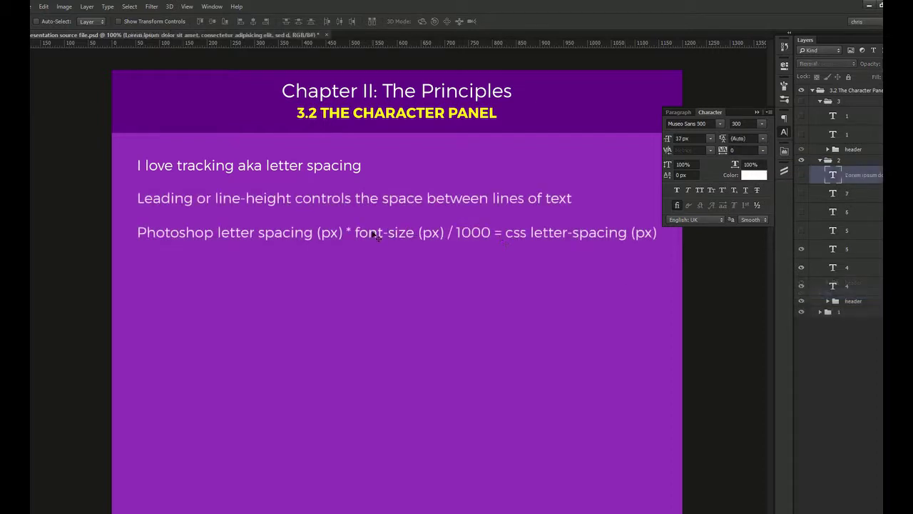
click(783, 132)
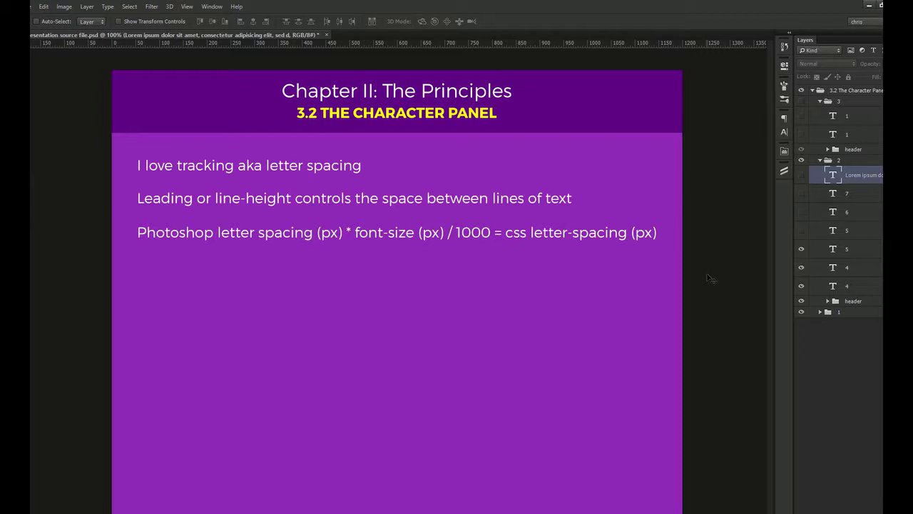
click(801, 176)
- Set the Lorem ipsum paragraph's leading to 36 px, then 38 px, and delete that layer
click(783, 133)
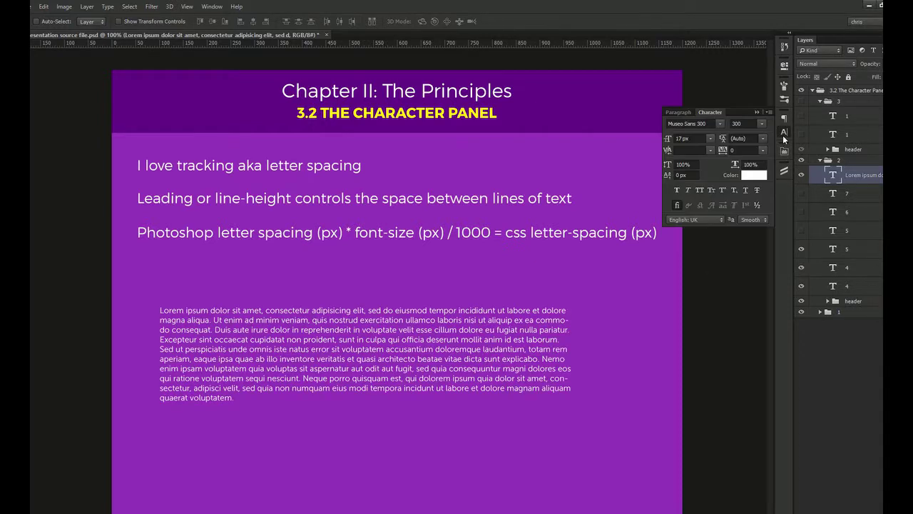
click(763, 139)
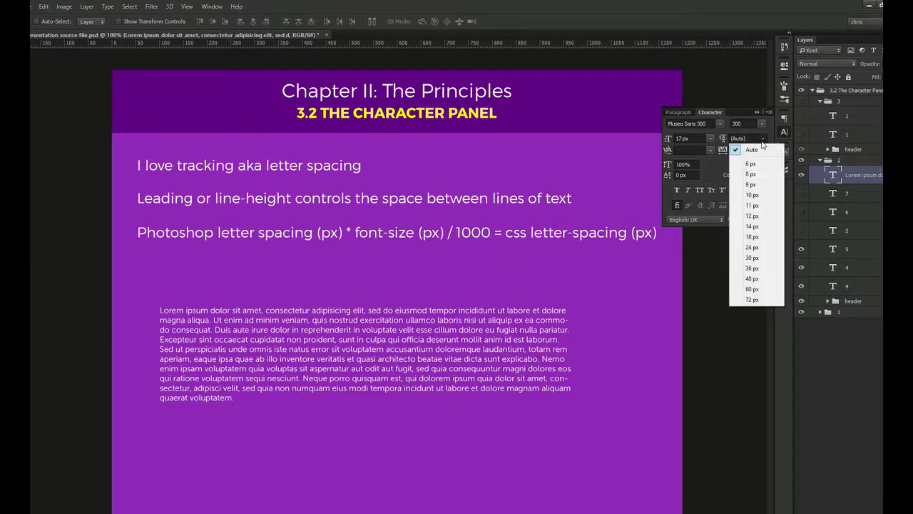
click(752, 267)
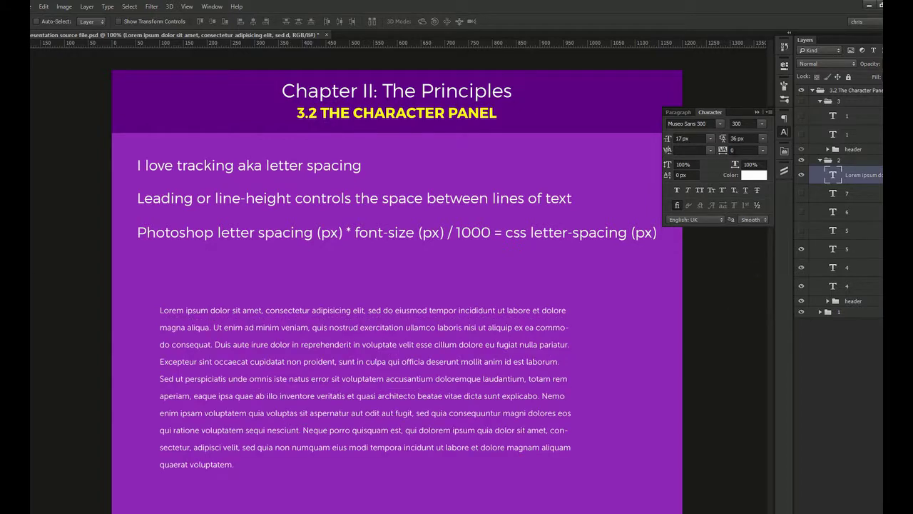
click(725, 142)
key(shift+Down)
key(shift+Down)
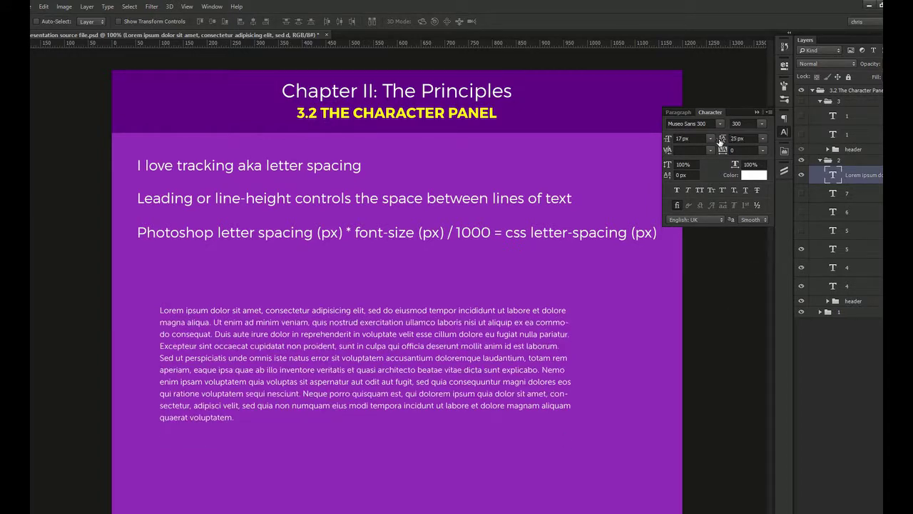
text(38)
key(Return)
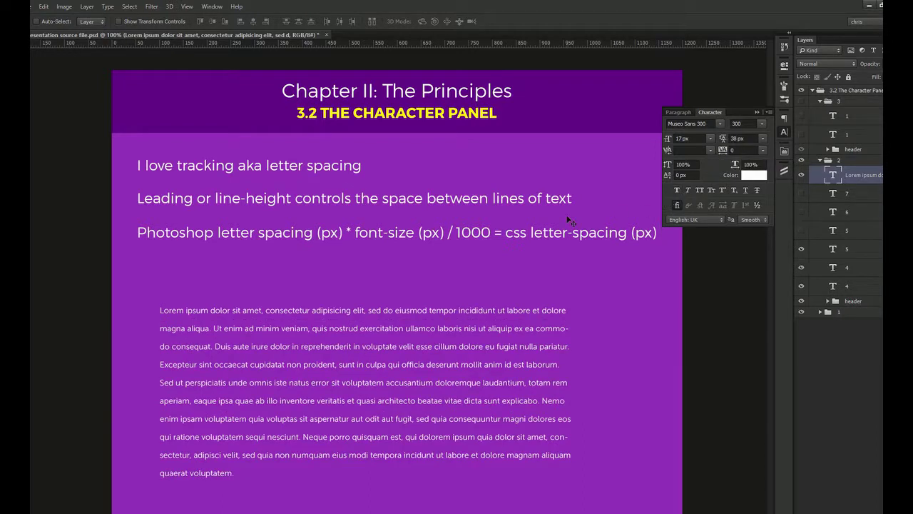
key(Delete)
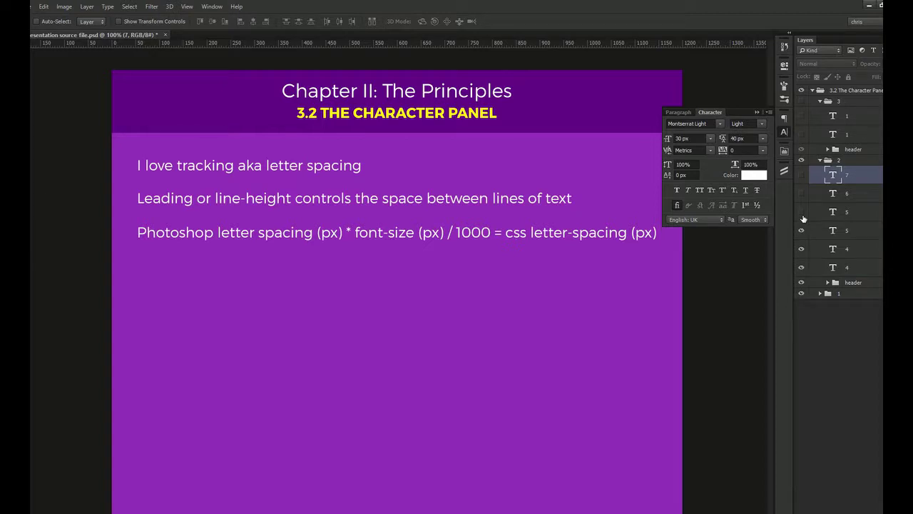
- Try 200% vertical and horizontal scale on the formula line, undo both, and show the line-height and scaling lines
click(849, 231)
click(686, 165)
text(200)
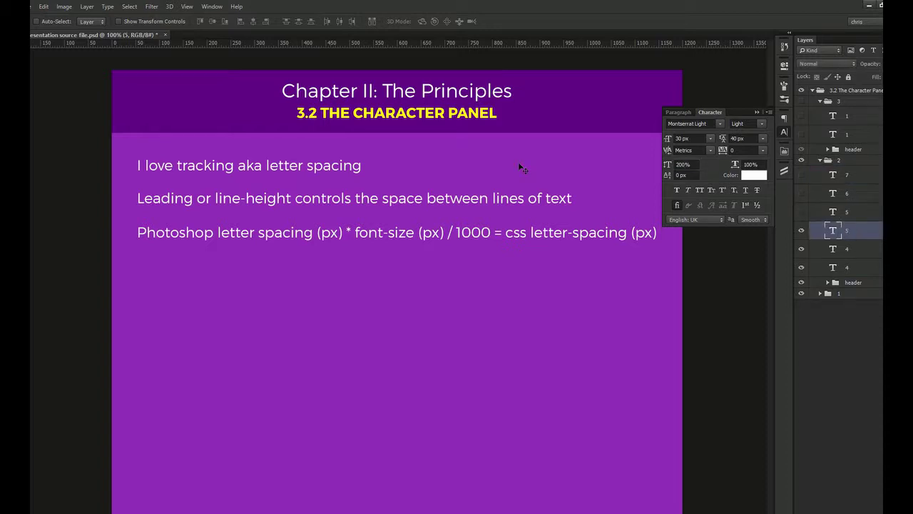
key(Return)
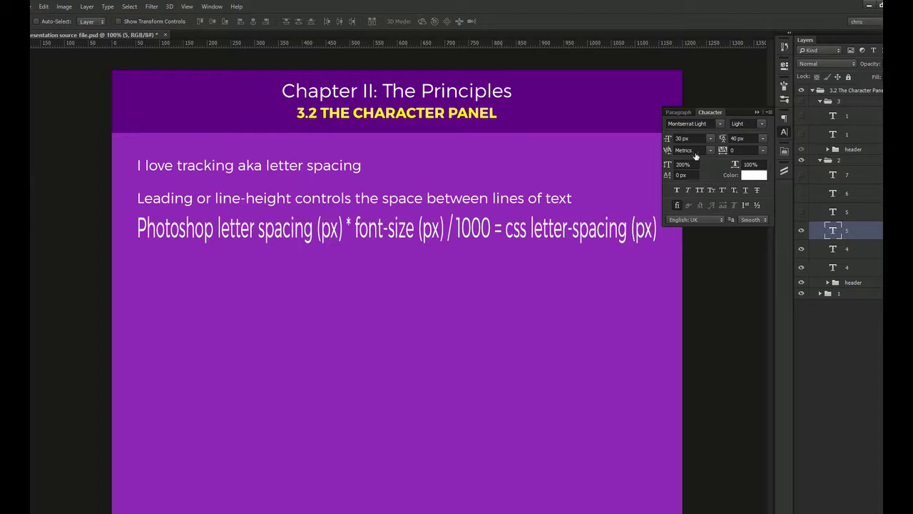
key(ctrl+z)
click(750, 164)
text(20)
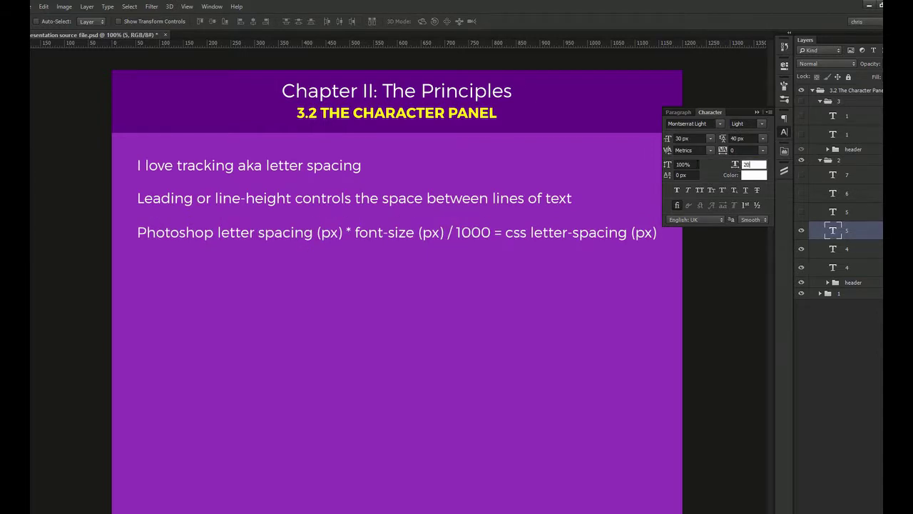
text(0)
key(Return)
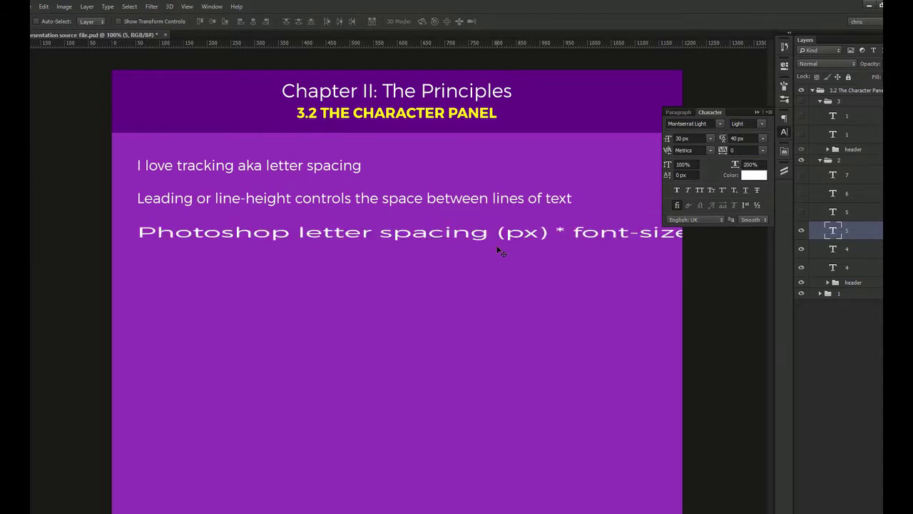
key(ctrl+z)
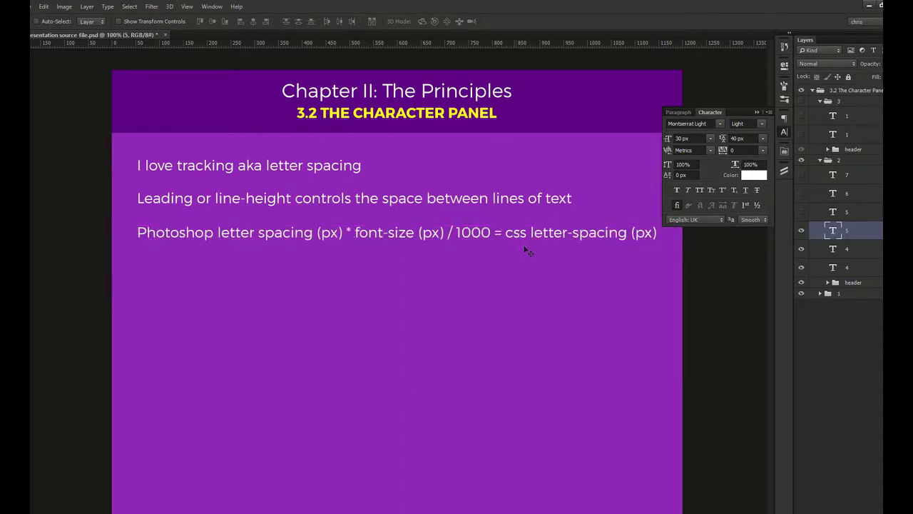
click(801, 211)
click(801, 193)
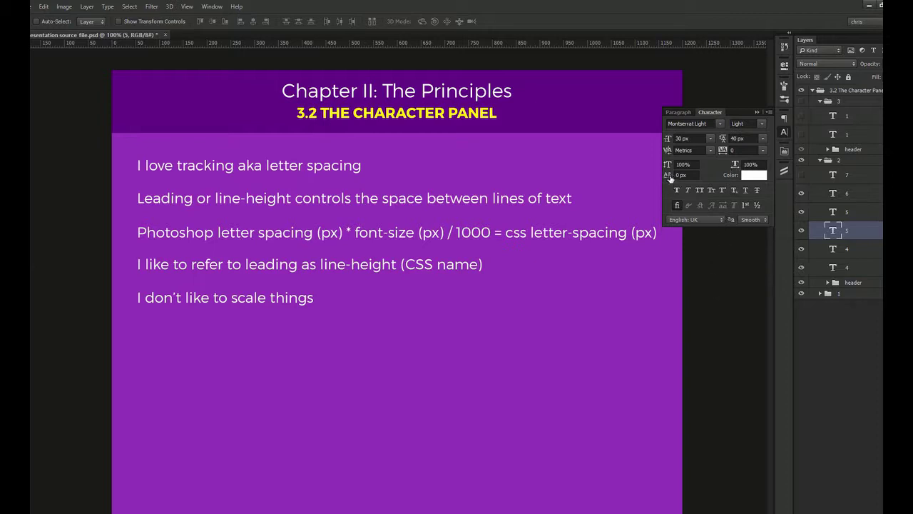
- Show the '2nd' layer and raise its 'nd' with Baseline Shift into a superscript
click(801, 175)
click(857, 182)
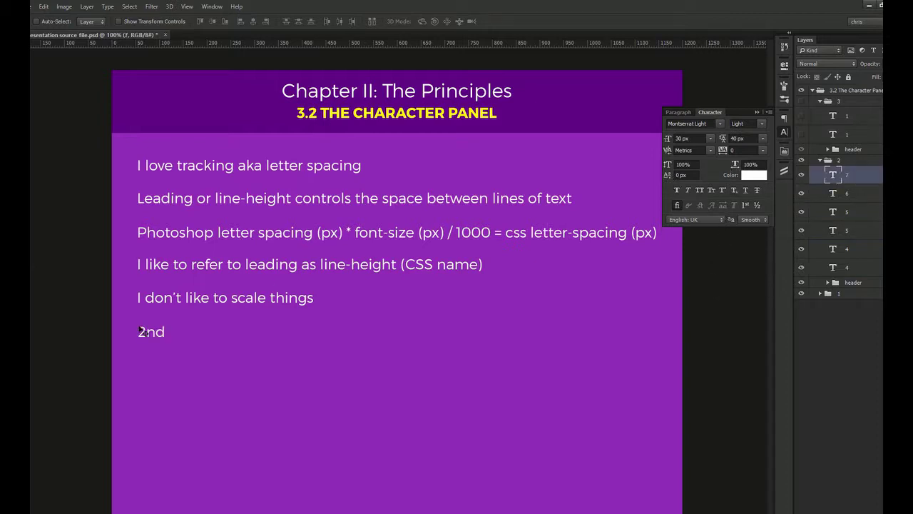
key(t)
drag(144, 331, 166, 332)
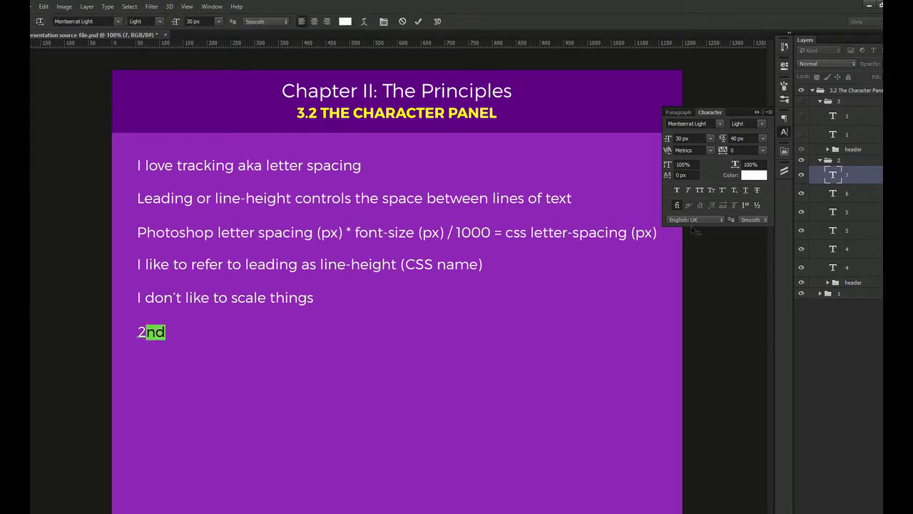
mouse_move(669, 177)
mouse_down()
mouse_move(680, 177)
mouse_move(668, 178)
mouse_up()
click(490, 247)
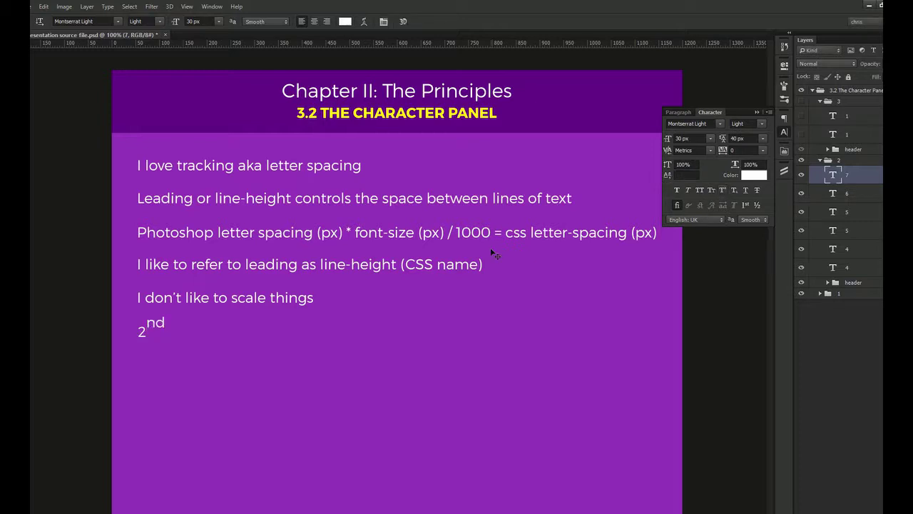
key(v)
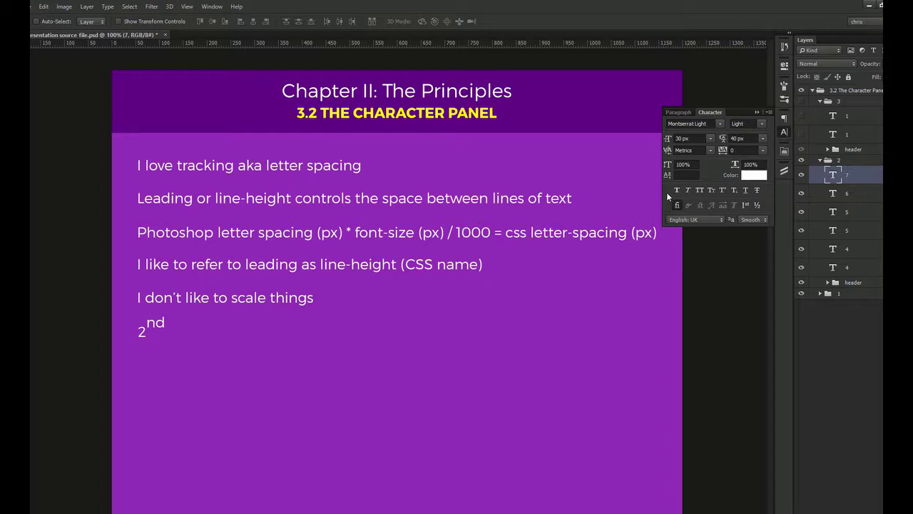
click(821, 159)
click(801, 100)
click(801, 115)
click(802, 134)
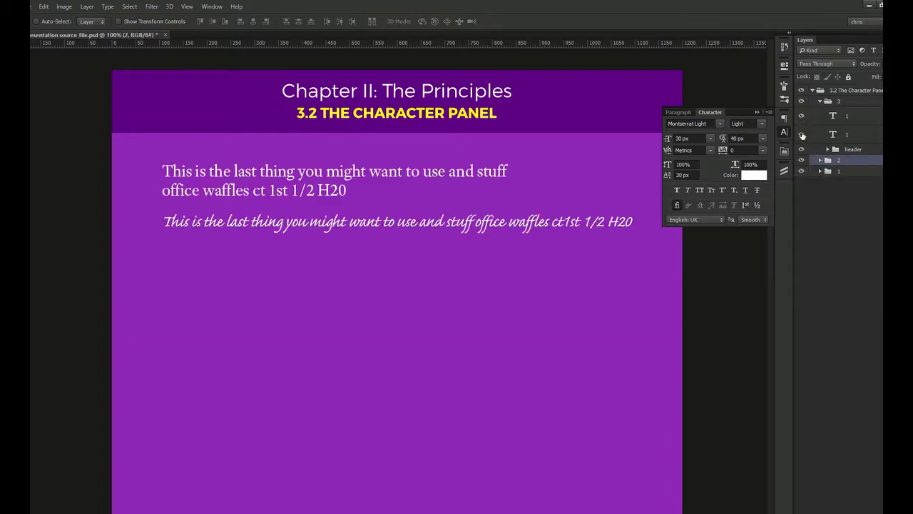
click(846, 118)
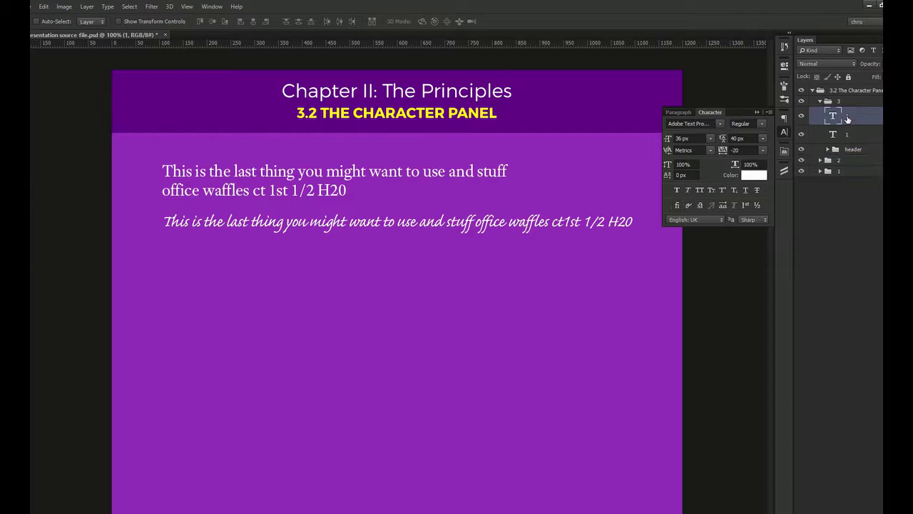
click(678, 189)
click(678, 190)
click(687, 190)
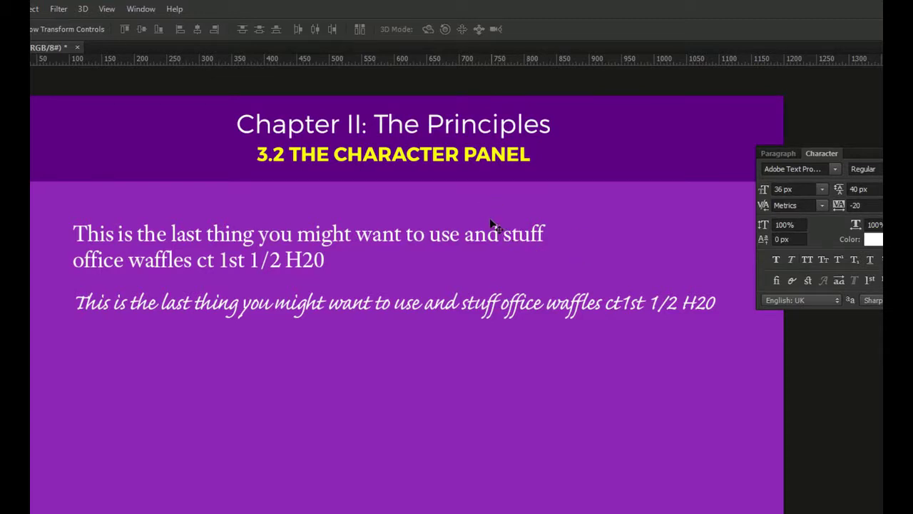
click(810, 261)
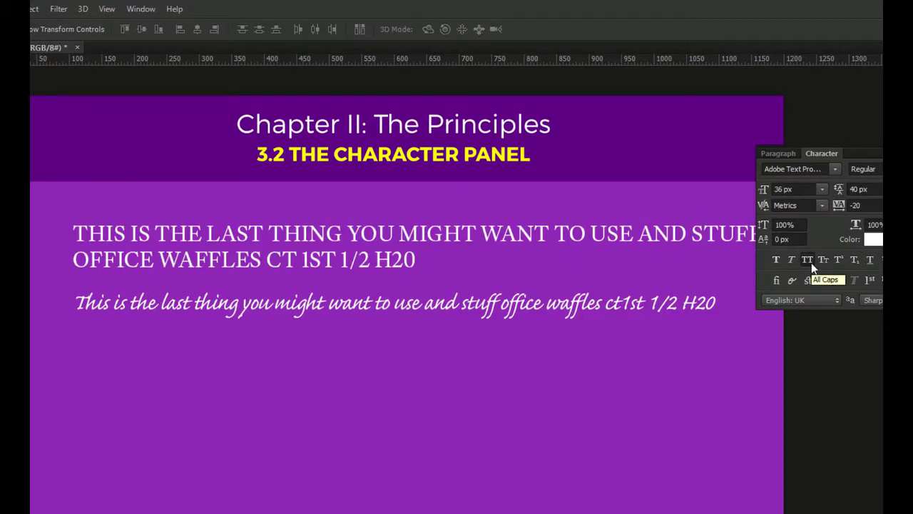
click(812, 262)
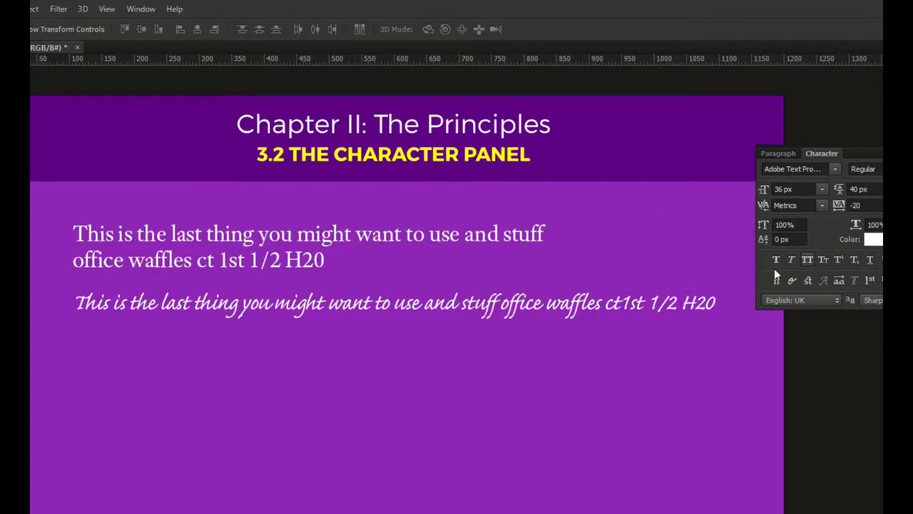
key(t)
click(69, 369)
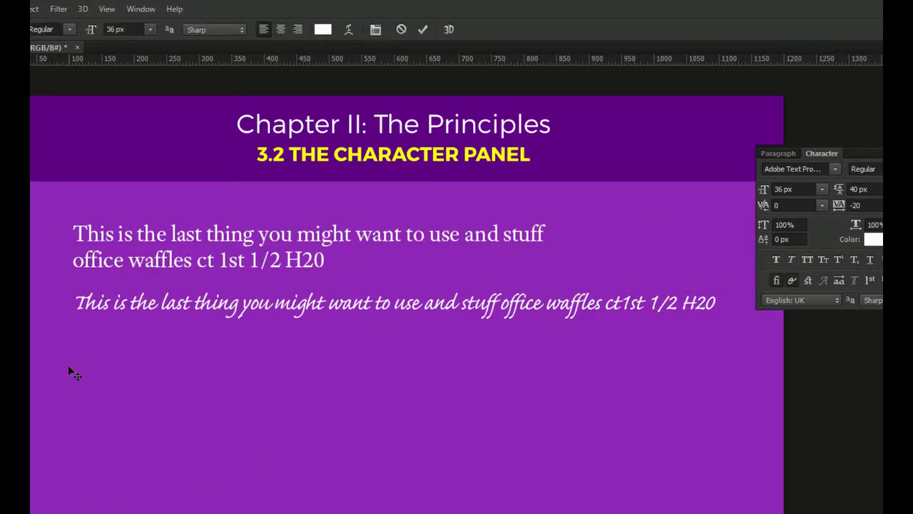
text(ENU menu)
key(ctrl+Return)
key(v)
drag(156, 364, 220, 372)
click(809, 261)
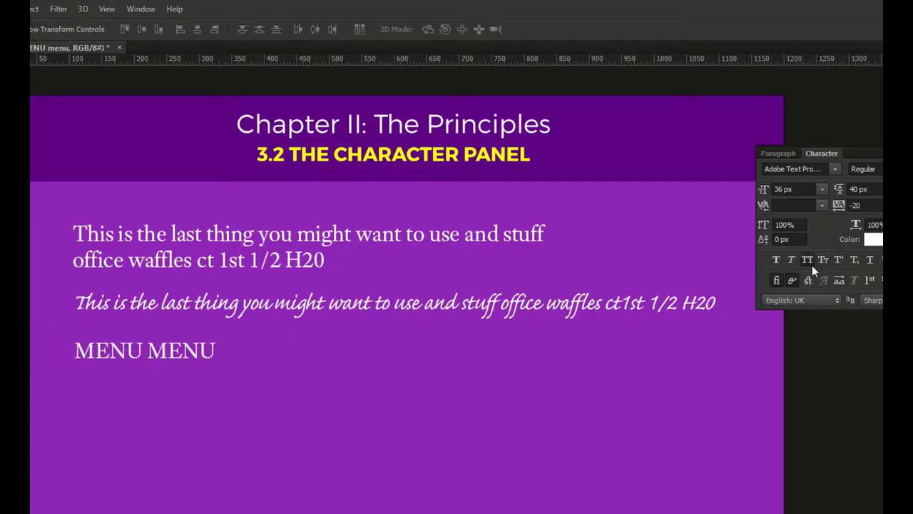
click(812, 265)
click(812, 265)
click(811, 264)
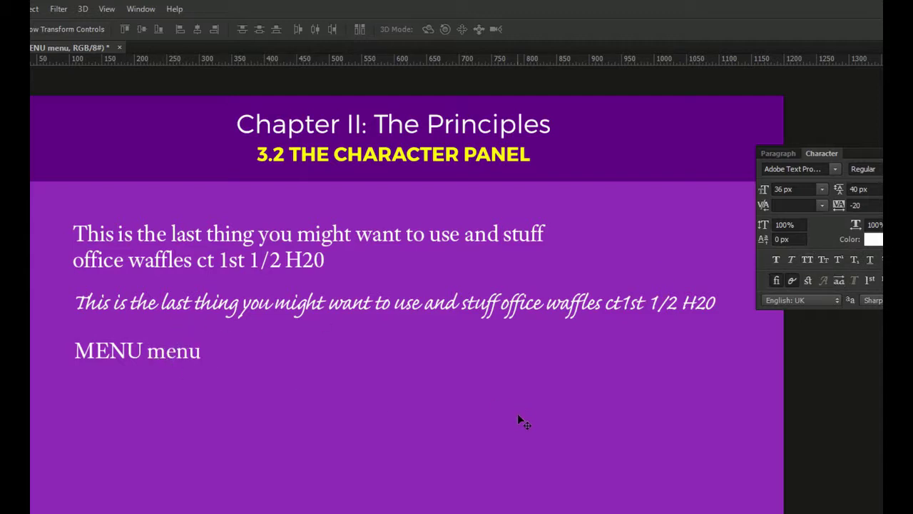
key(Delete)
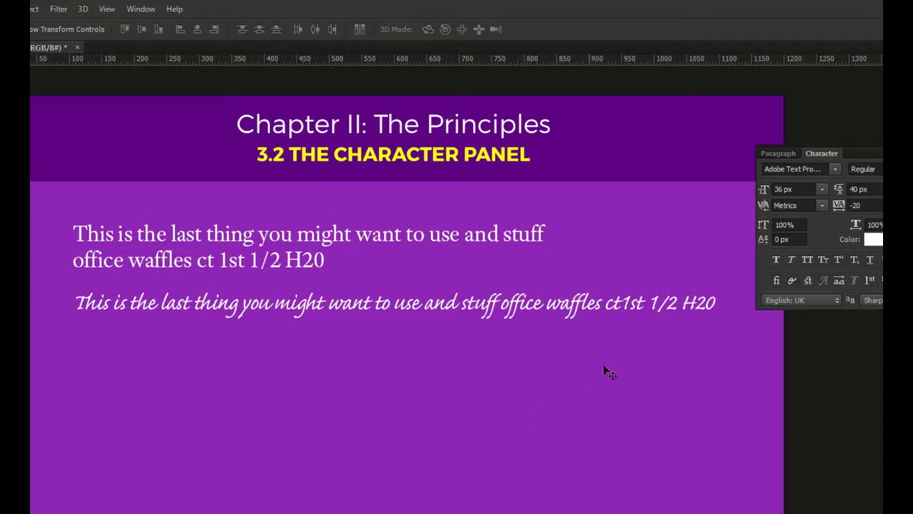
click(823, 262)
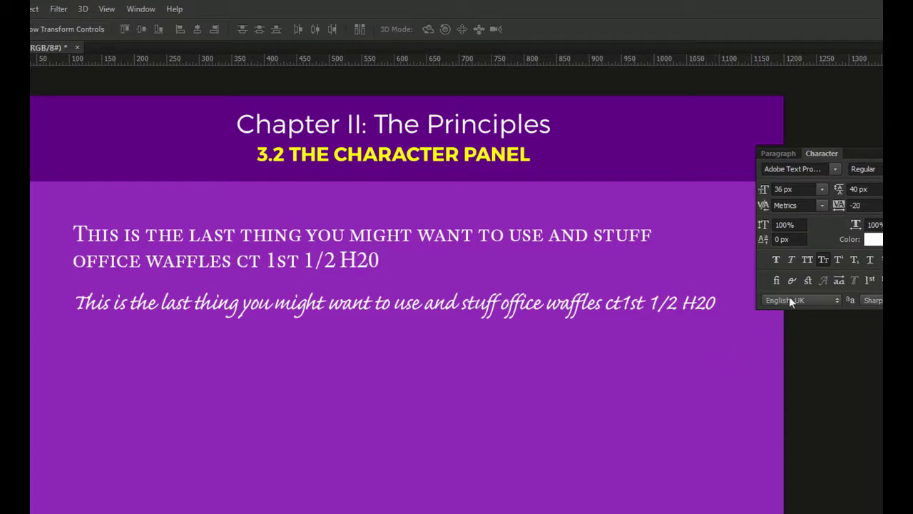
click(824, 261)
click(837, 261)
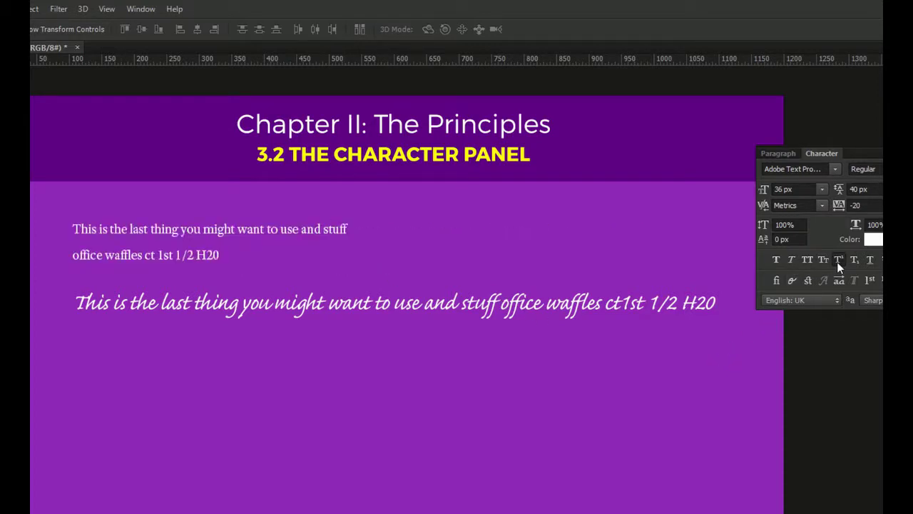
click(837, 261)
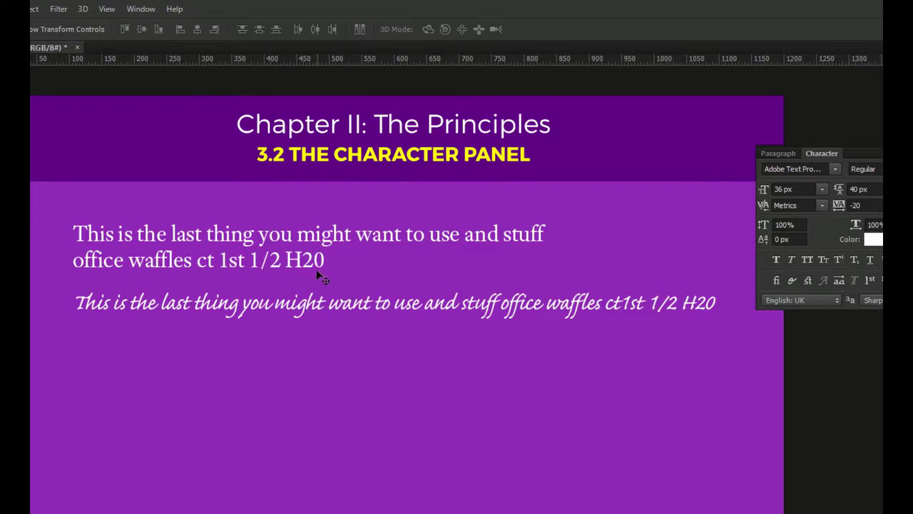
key(t)
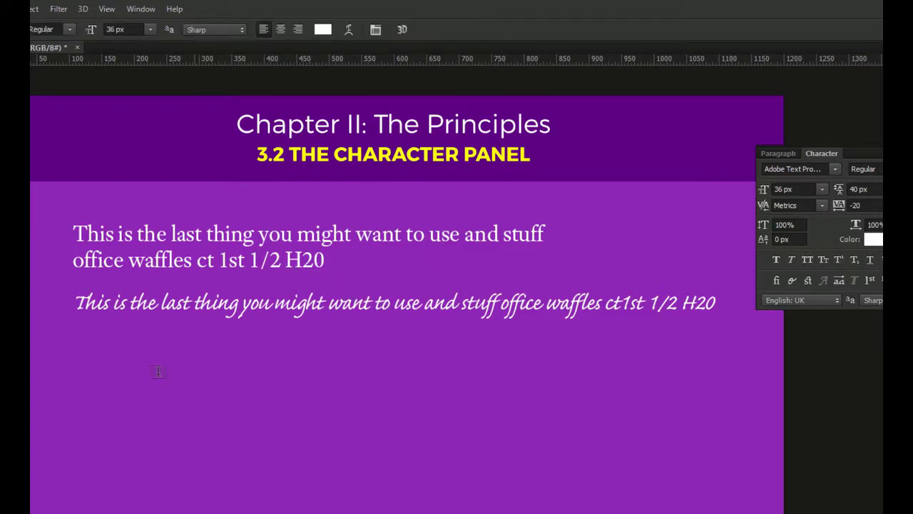
click(36, 325)
text(1st)
drag(43, 323, 84, 377)
click(838, 260)
key(ctrl+Return)
key(Delete)
double_click(304, 264)
drag(302, 261, 313, 261)
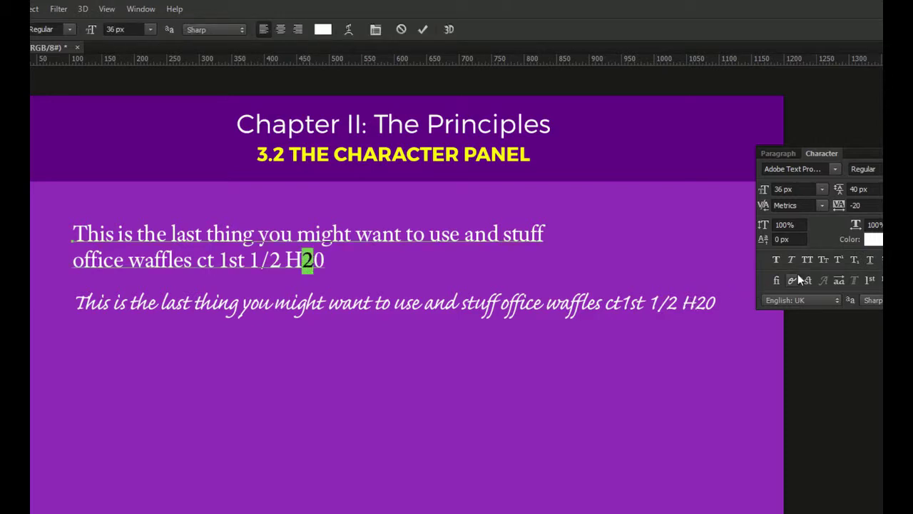
click(853, 261)
key(ctrl+Return)
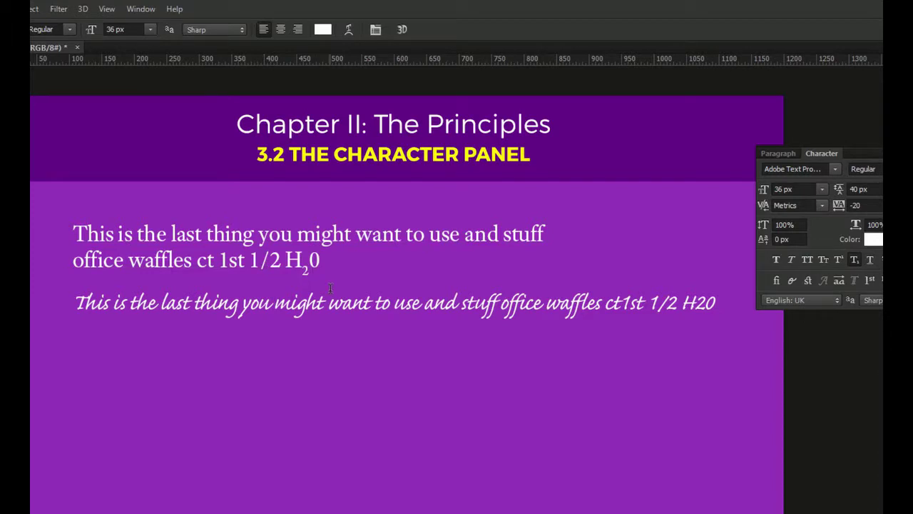
key(ctrl+z)
click(872, 261)
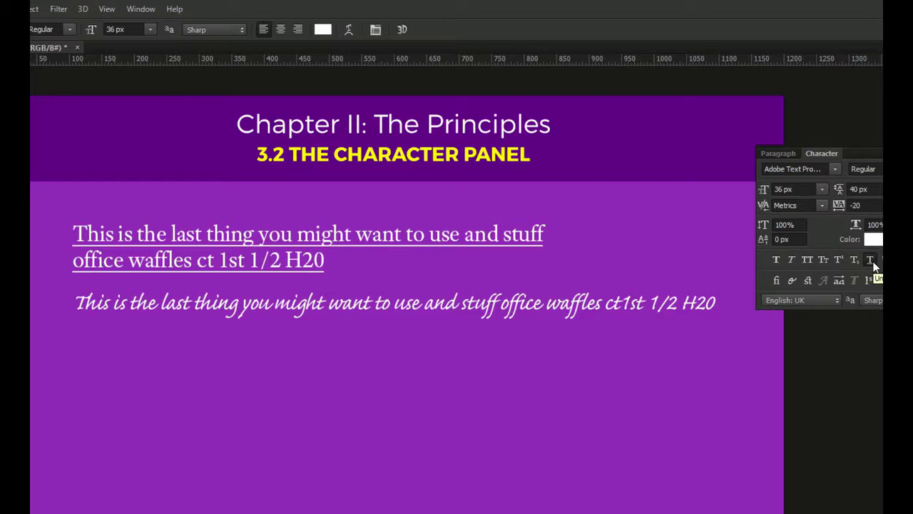
click(873, 261)
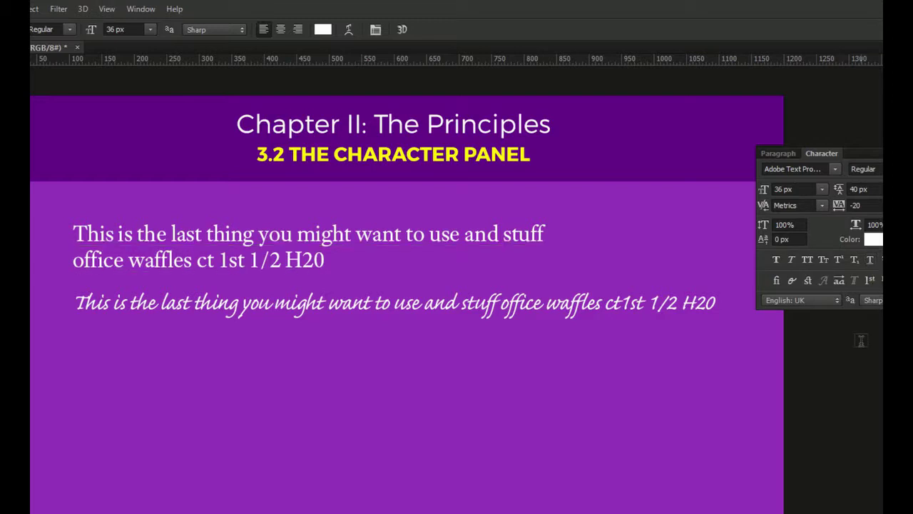
key(v)
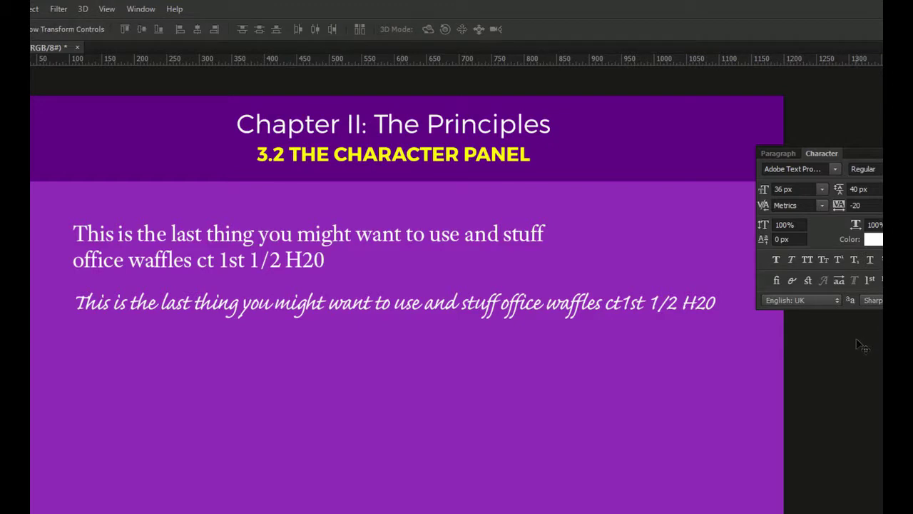
click(881, 259)
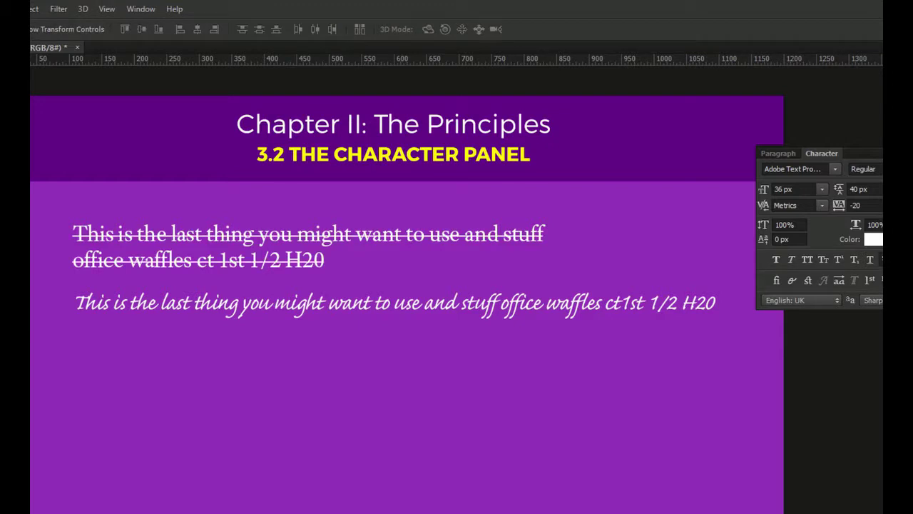
key(ctrl+z)
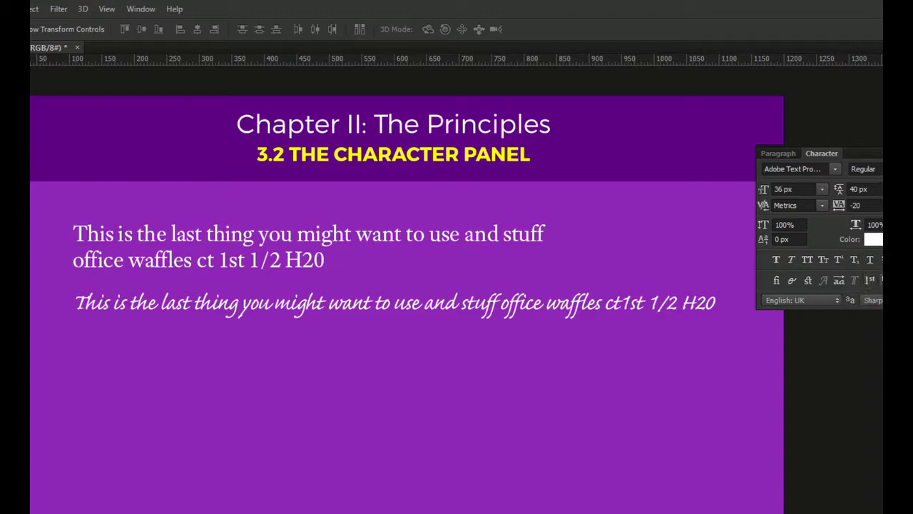
click(836, 169)
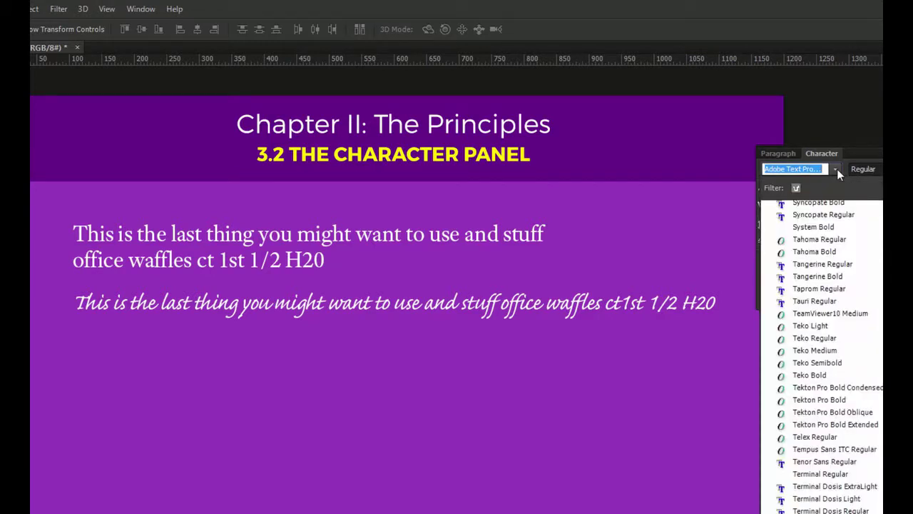
- Inspect the font family list, close it, and zoom in on the slide's two text lines
click(815, 169)
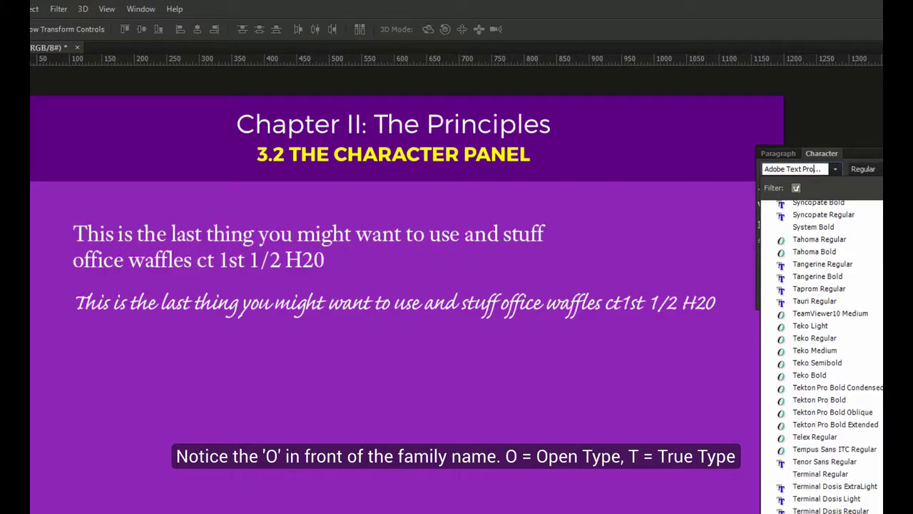
key(Escape)
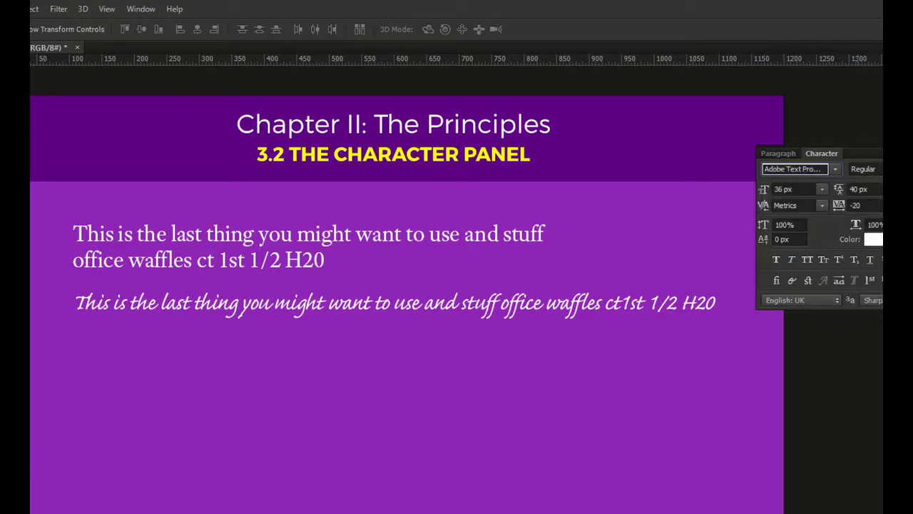
key(Escape)
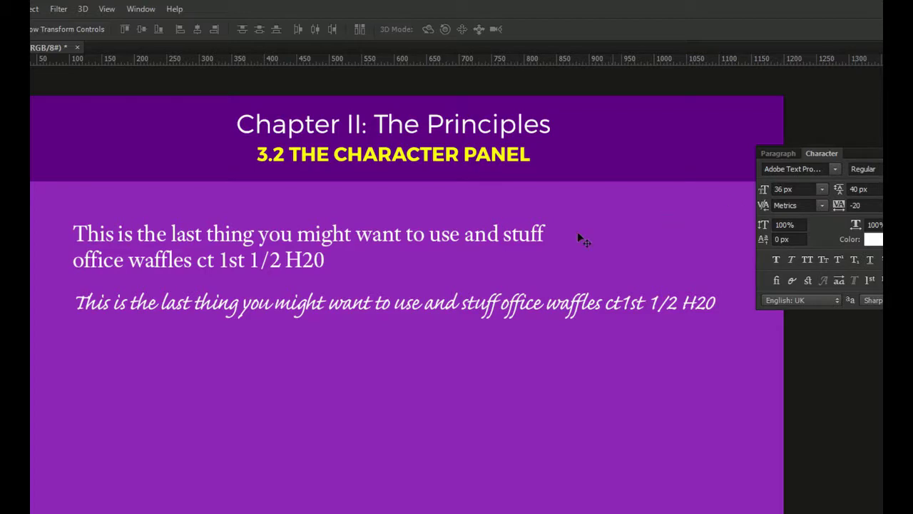
key(z)
click(323, 245)
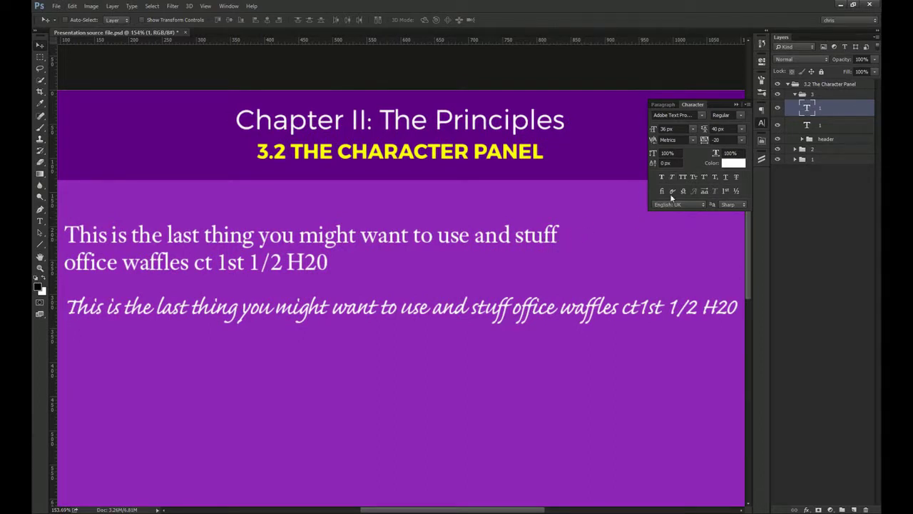
- Toggle standard ligatures on and off on the Adobe Text Pro line
click(662, 191)
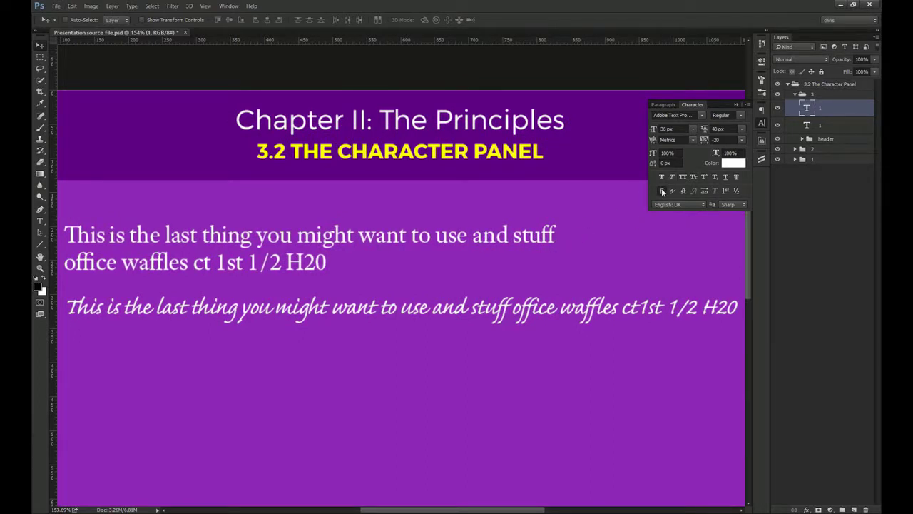
click(662, 192)
click(662, 191)
click(662, 191)
click(662, 191)
click(662, 191)
click(662, 191)
click(662, 192)
click(662, 191)
- Toggle ligatures repeatedly on the Caflisch Script Pro line
click(376, 309)
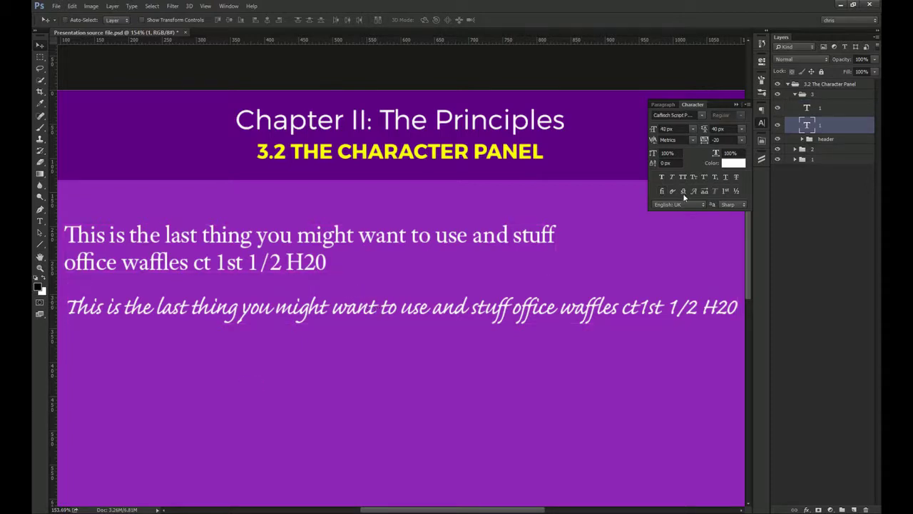
click(661, 191)
click(660, 192)
click(661, 191)
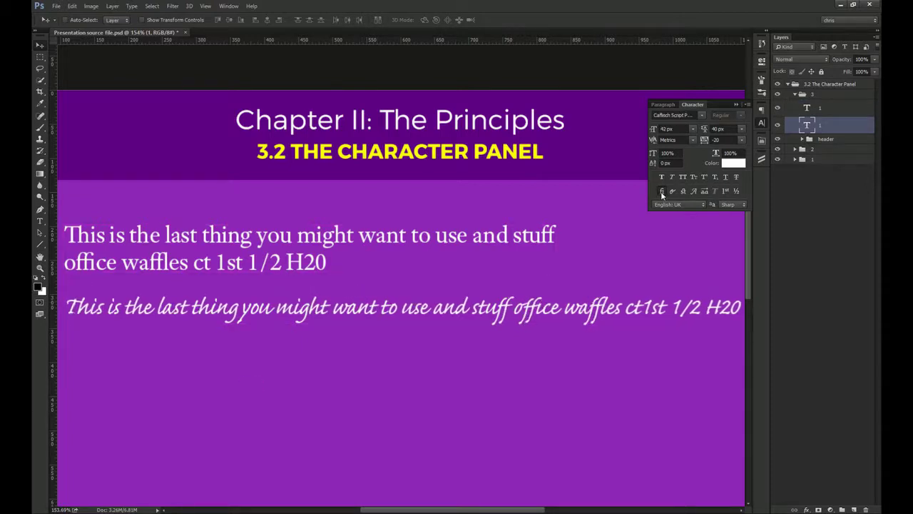
click(661, 191)
click(661, 191)
click(660, 192)
click(660, 191)
click(661, 191)
click(661, 191)
click(660, 191)
click(661, 191)
- Toggle OpenType stylistic alternates and swashes on the Caflisch Script Pro line
ctrl+click(493, 225)
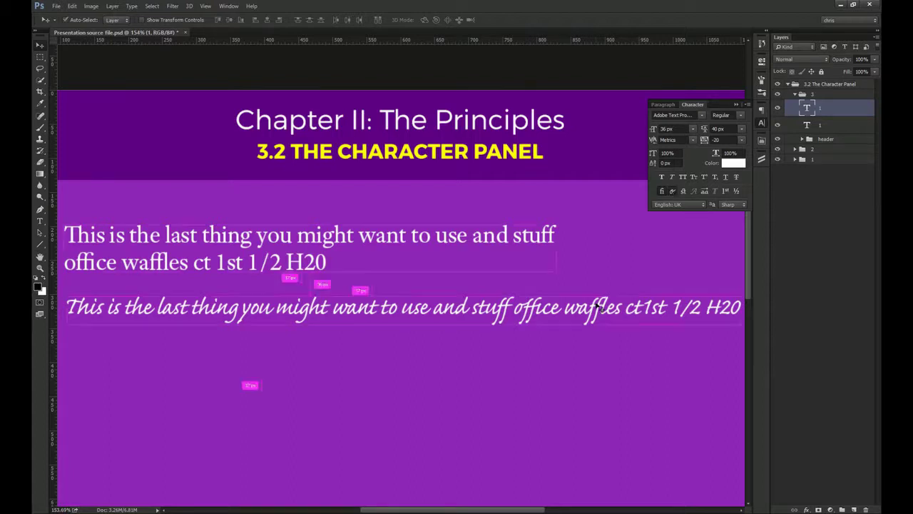
ctrl+click(399, 306)
click(670, 191)
click(670, 192)
click(671, 191)
click(670, 191)
click(671, 191)
click(670, 191)
click(671, 192)
click(670, 191)
click(671, 192)
click(670, 191)
click(671, 191)
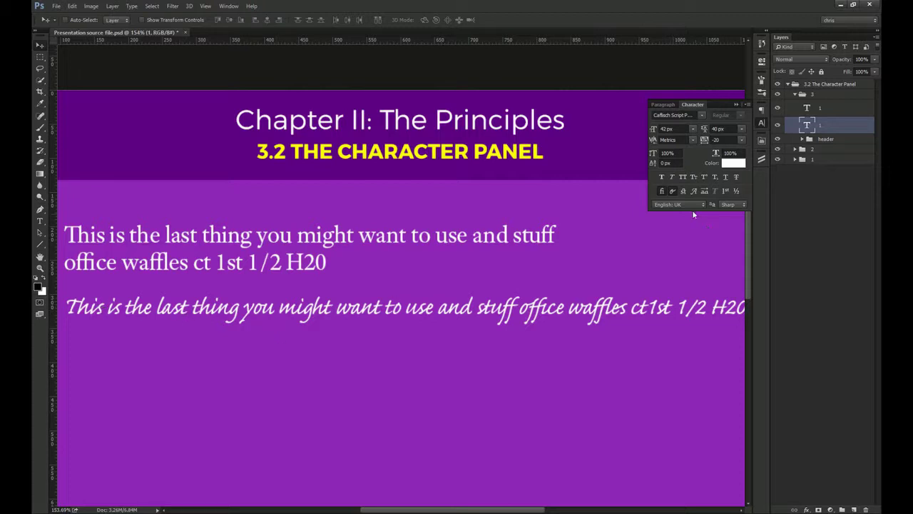
click(674, 192)
click(675, 192)
- Turn on discretionary st and ct ligatures for the Adobe Text Pro line
click(456, 235)
click(684, 191)
click(683, 192)
click(683, 191)
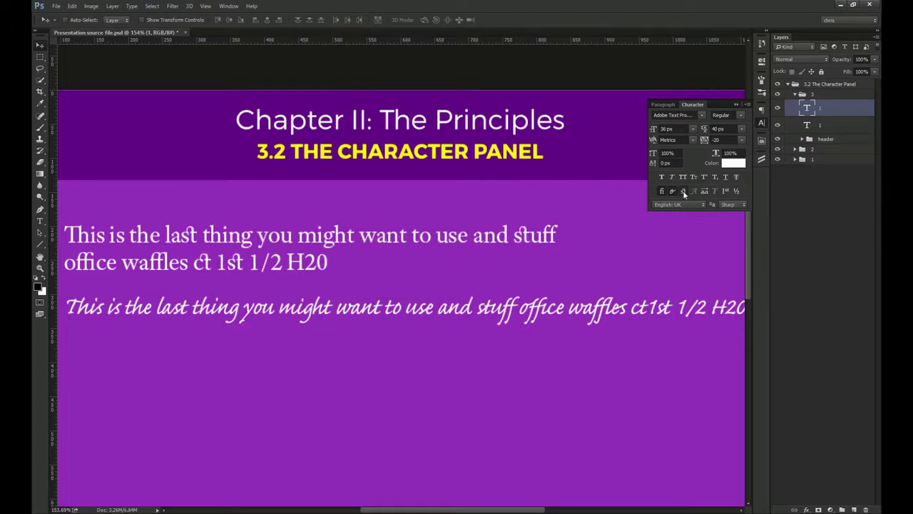
- Toggle swash glyphs on and off again on the script line
key(alt+bracketleft)
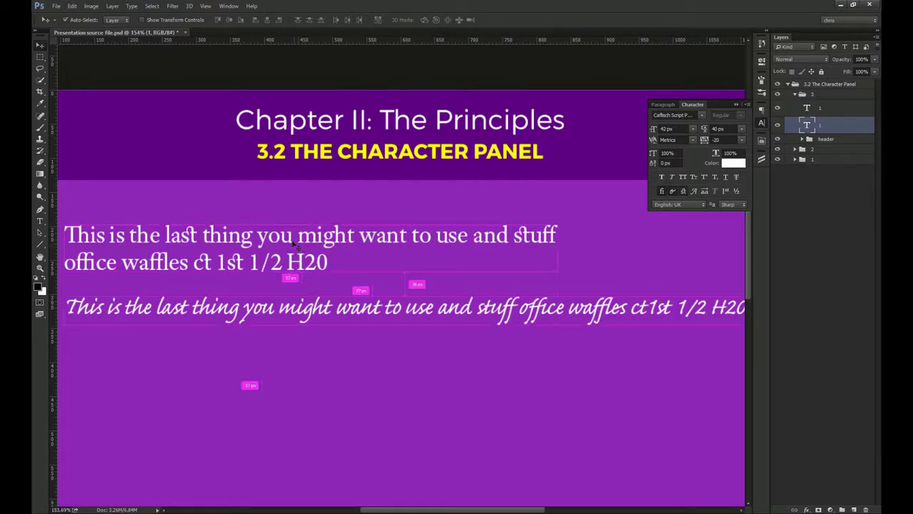
key(alt+bracketright)
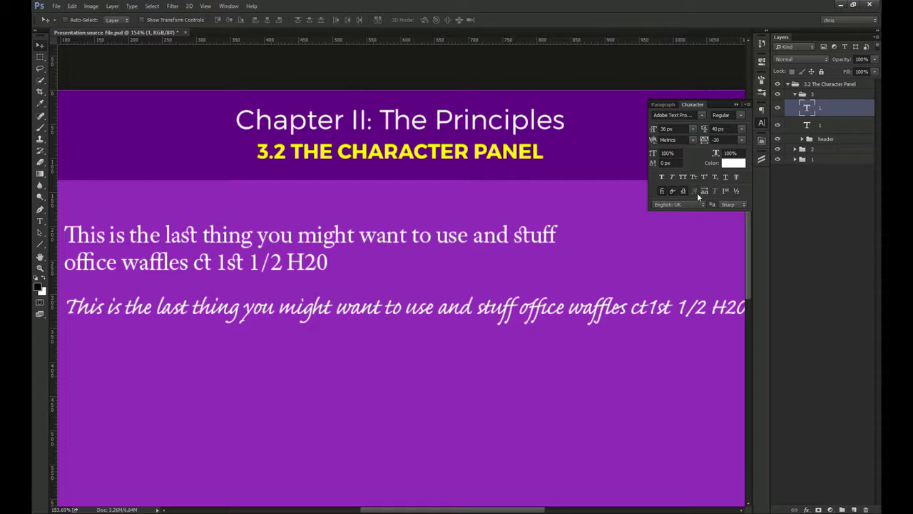
key(alt+bracketleft)
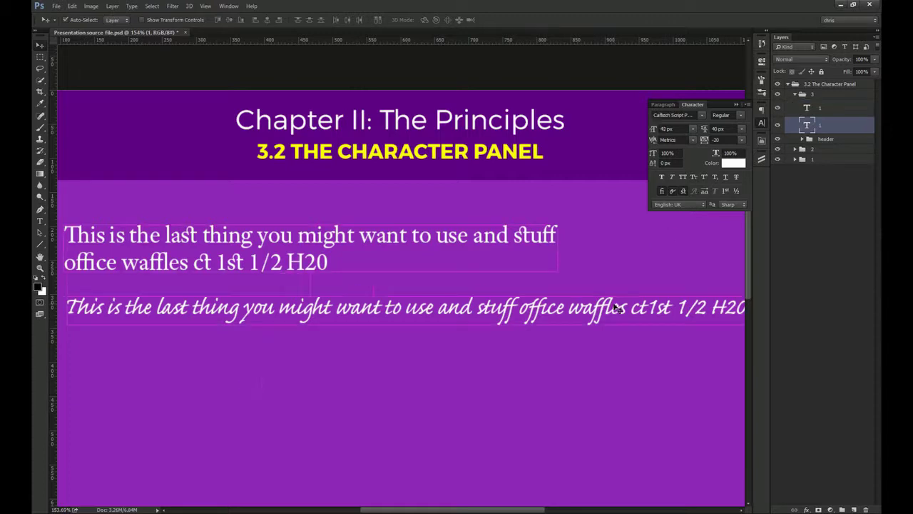
click(694, 189)
click(694, 190)
click(694, 190)
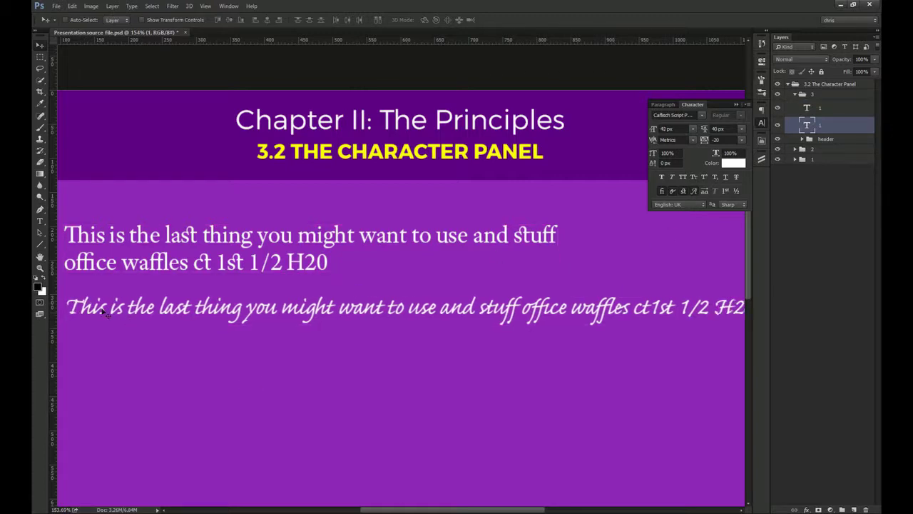
click(695, 191)
click(695, 191)
click(695, 190)
click(695, 190)
- Apply Ordinals to the upper line, then turn it off, keeping plain 1st and 1/2
key(ctrl)
click(484, 237)
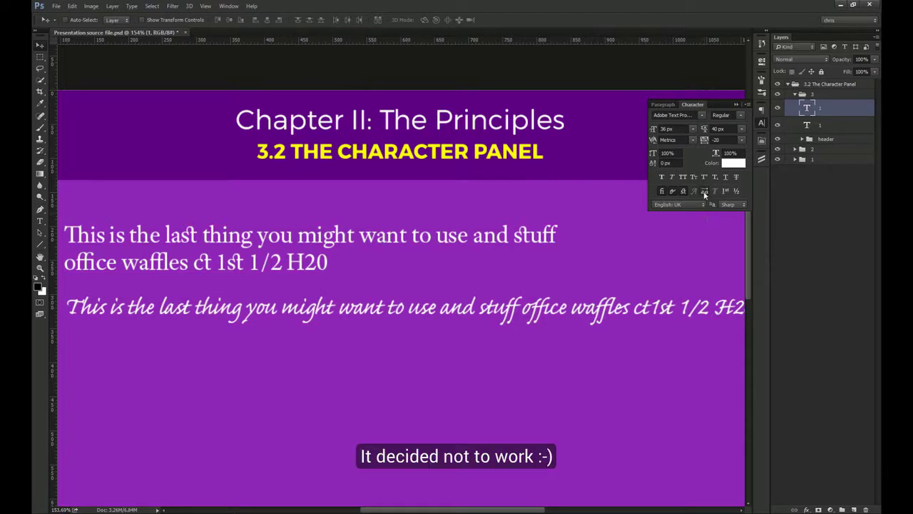
key(alt+bracketleft)
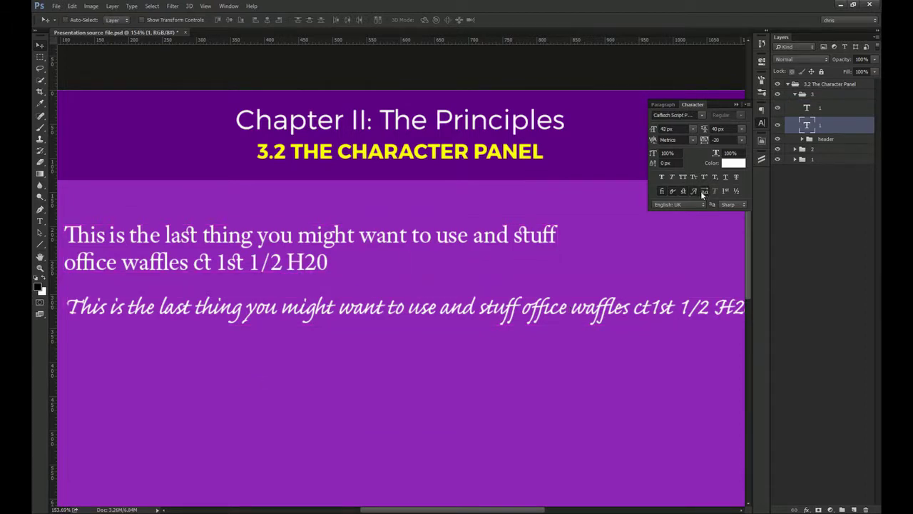
key(alt+bracketright)
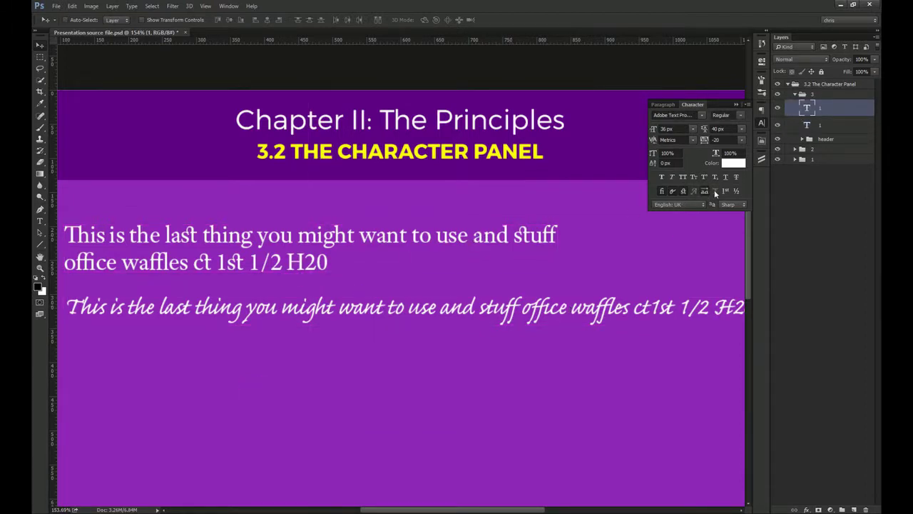
key(alt+bracketleft)
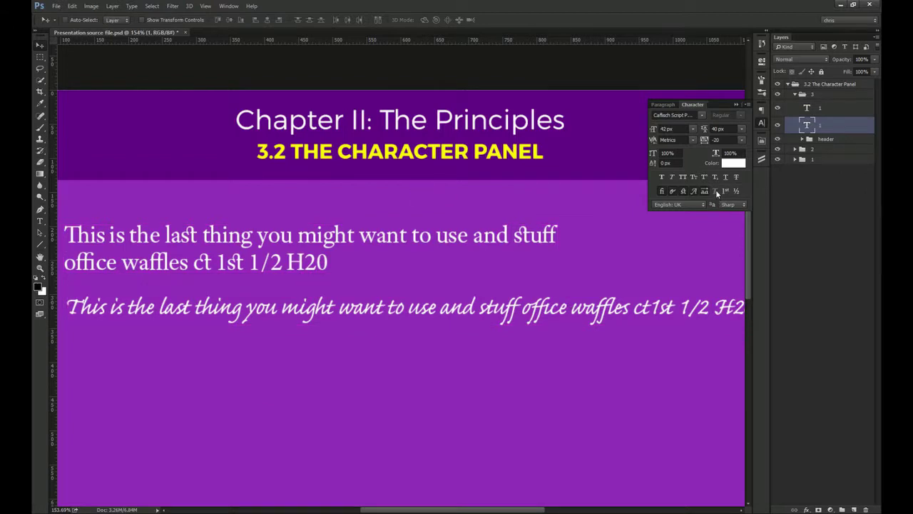
click(526, 230)
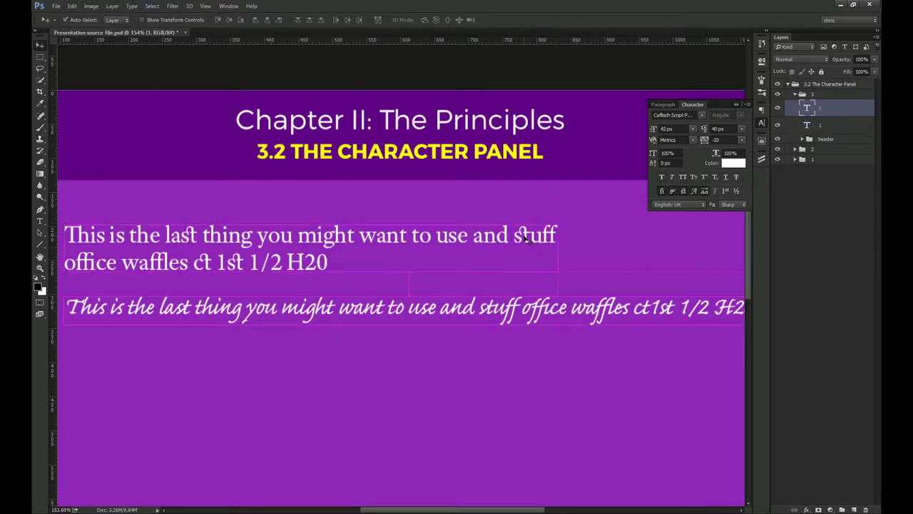
click(725, 191)
click(725, 191)
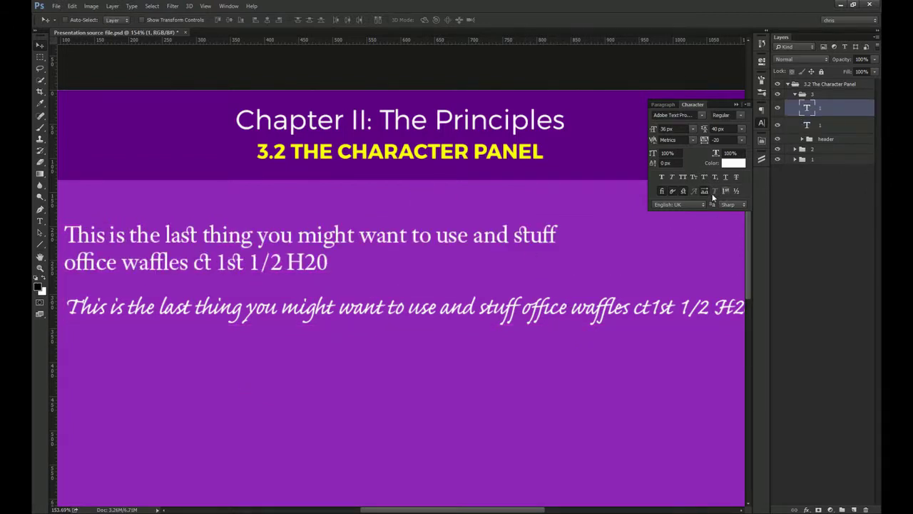
- In the upper line, make the 'st' of 1st a superscript ordinal and turn 1/2 into a ½ fraction
key(t)
drag(227, 262, 240, 262)
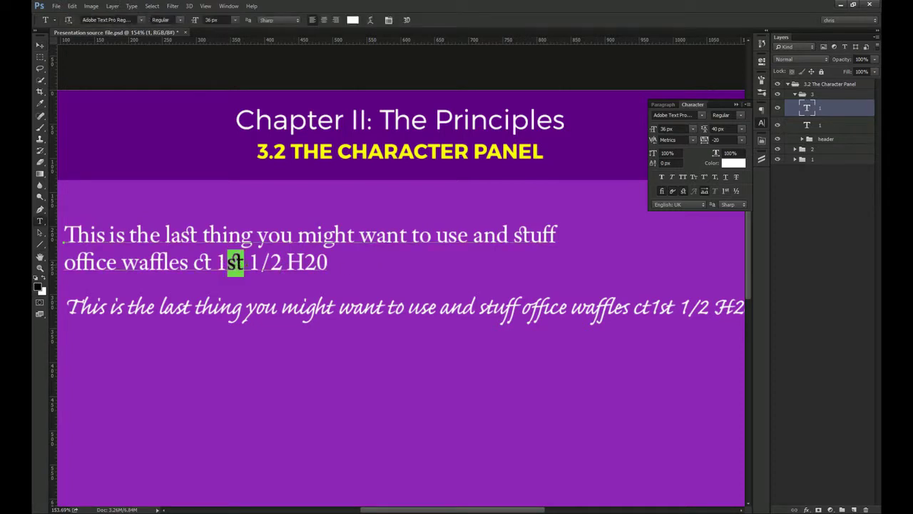
click(725, 191)
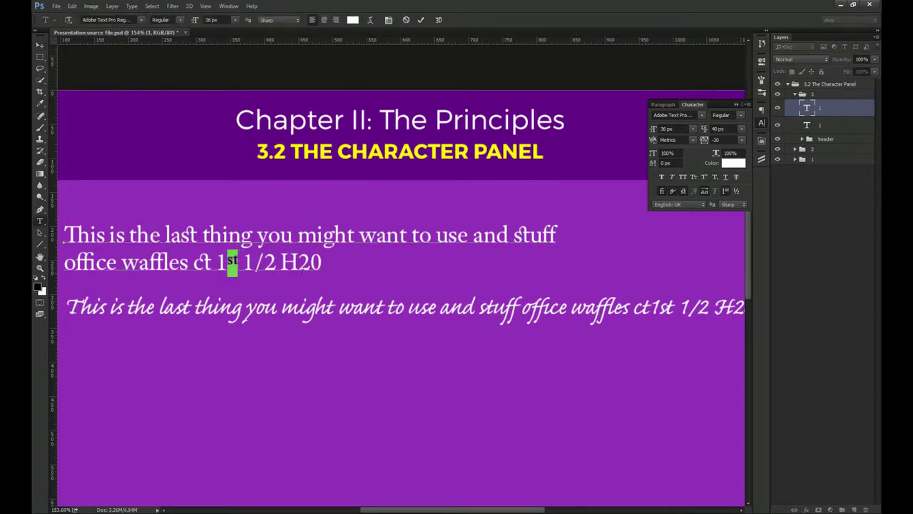
drag(243, 263, 277, 263)
click(736, 193)
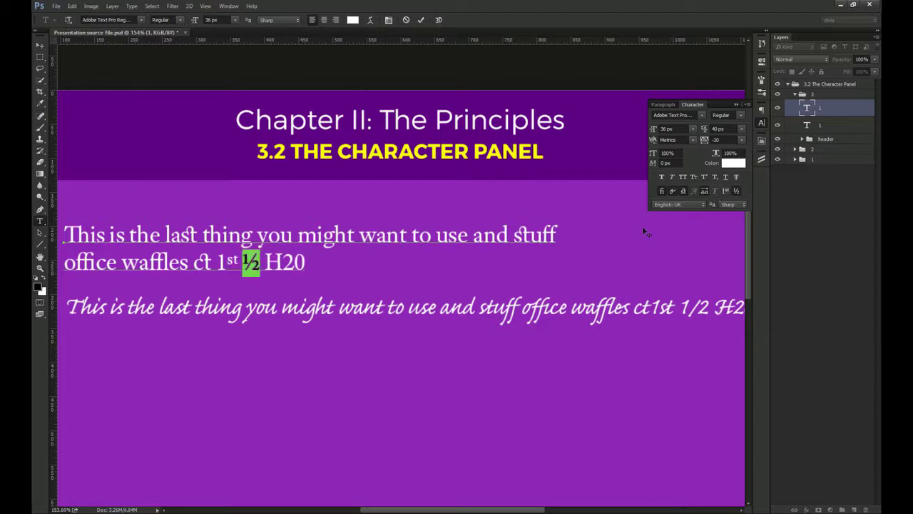
key(ctrl+Return)
- View the slide at 100% and set the upper line's tracking to 0
key(v)
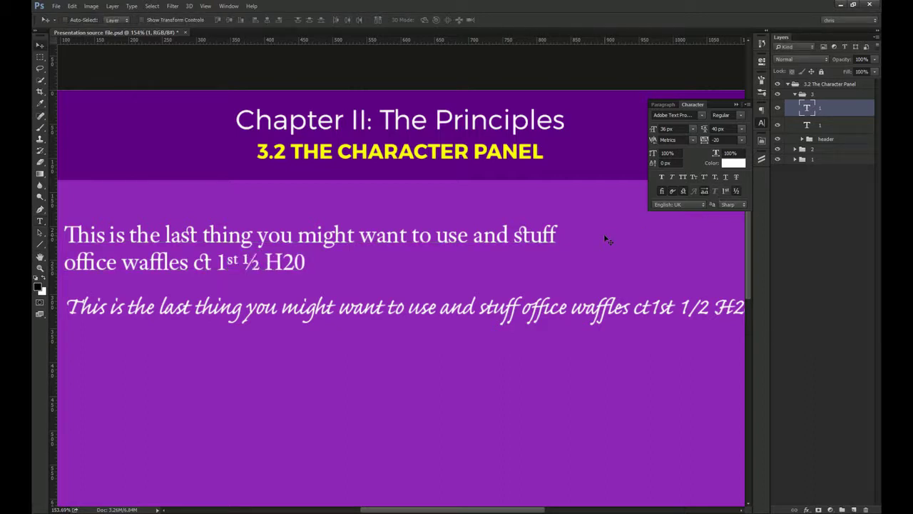
key(ctrl+1)
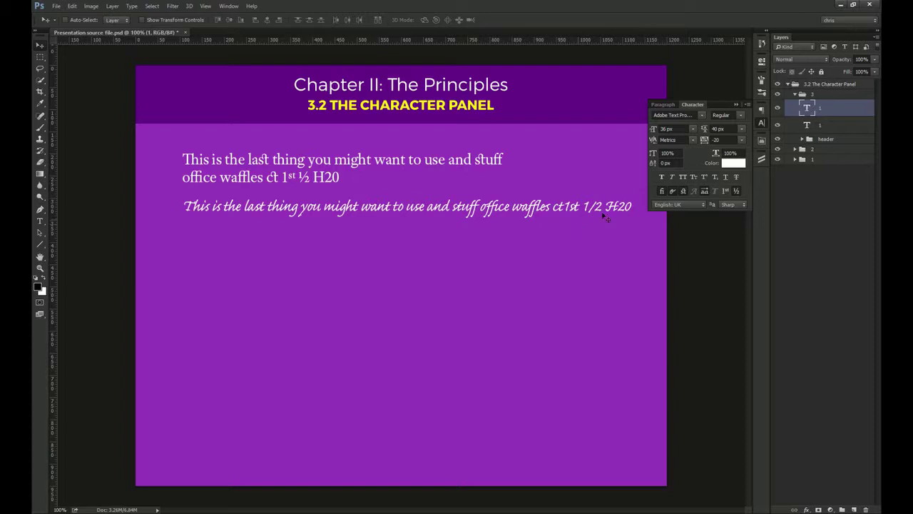
click(726, 141)
text(0)
key(Return)
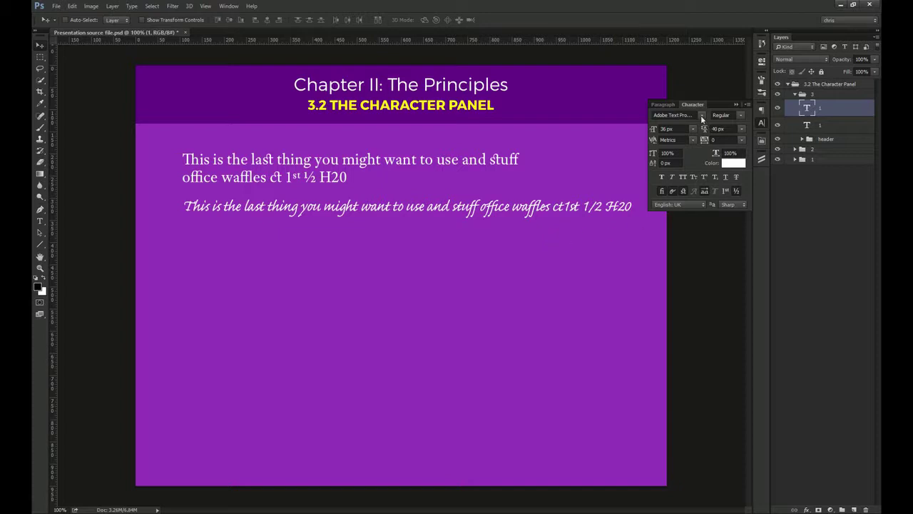
click(669, 106)
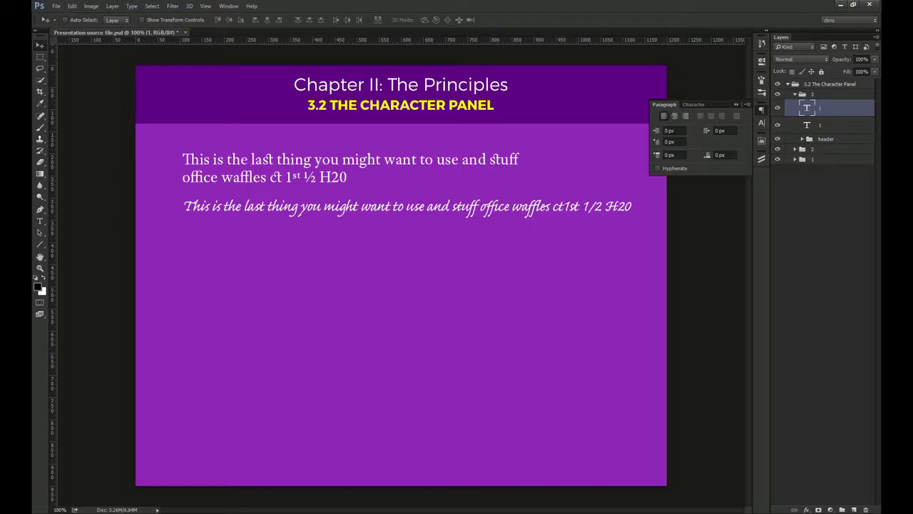
- Draw a paragraph text box below the script line and fill it with Lorem Ipsum placeholder text
key(t)
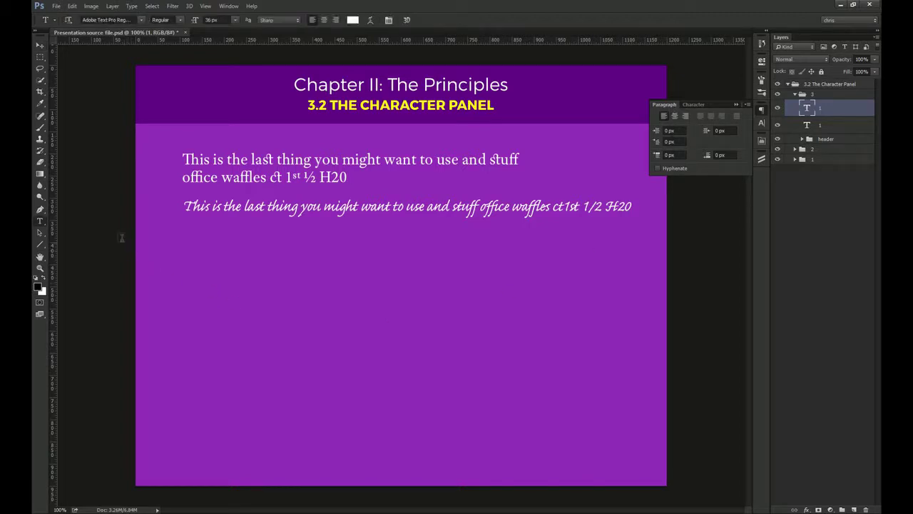
drag(130, 250, 529, 400)
click(131, 6)
click(151, 191)
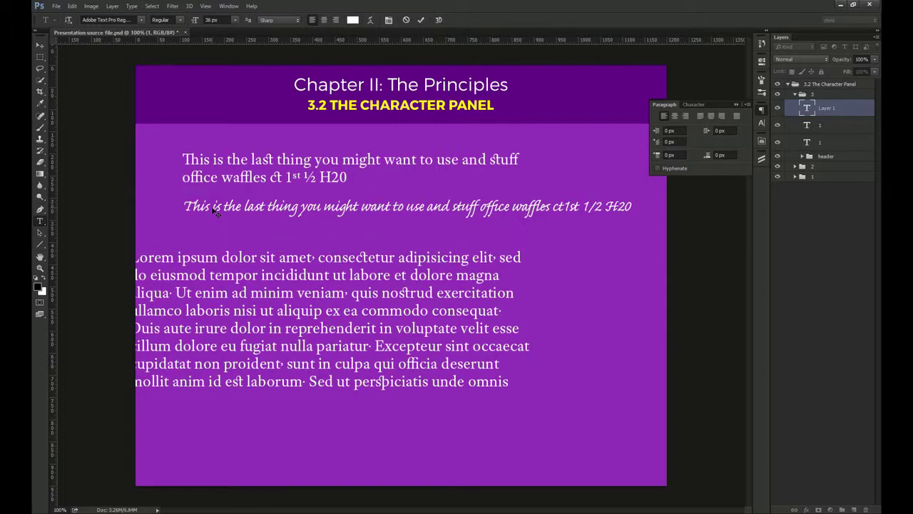
key(ctrl+Return)
key(v)
- Move the Lorem paragraph right and down, narrow its box, and turn on Hyphenate
drag(435, 286, 500, 311)
click(683, 170)
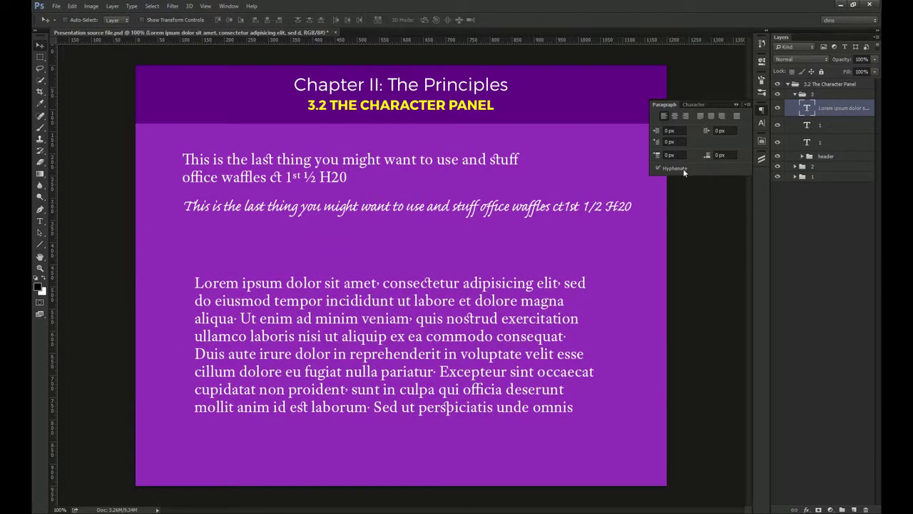
click(681, 171)
double_click(568, 315)
drag(596, 353, 572, 352)
key(ctrl+Return)
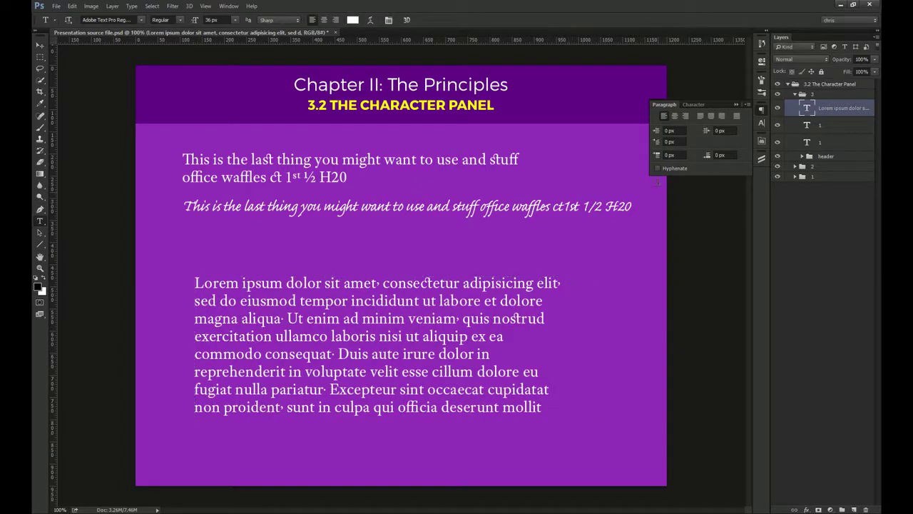
click(674, 170)
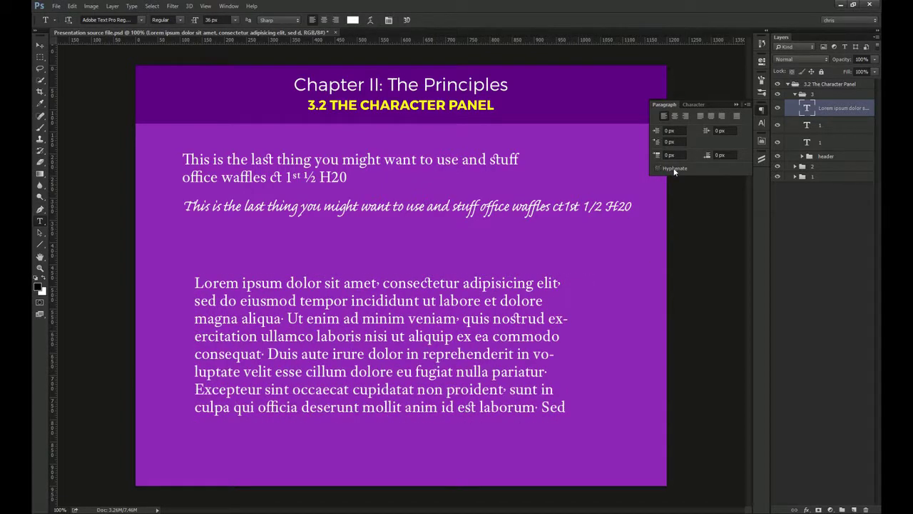
click(674, 170)
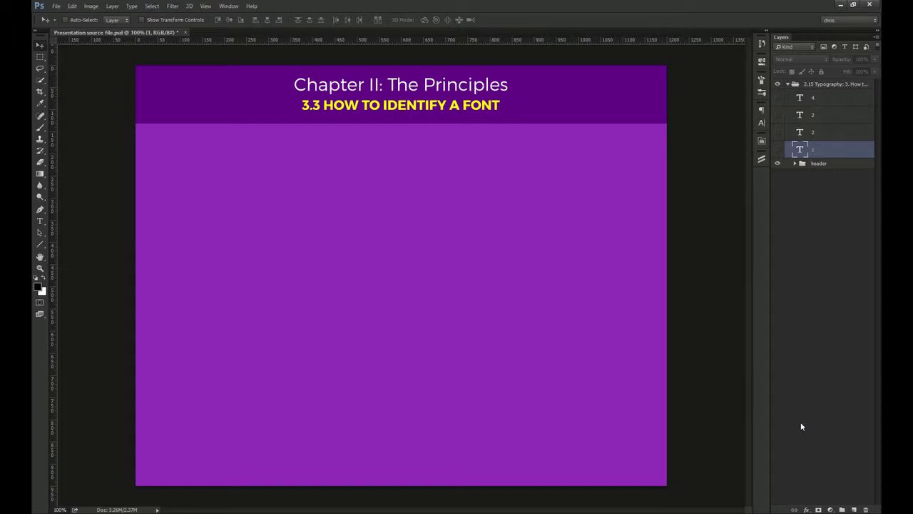
- Make the 'F12 or Inspect Element is your friend' text layer visible on the 3.3 slide
click(778, 150)
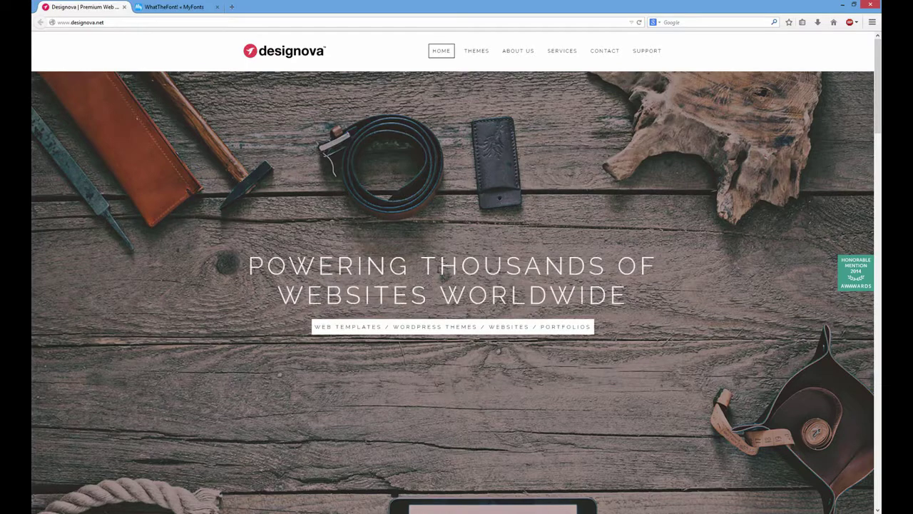
- Inspect the designova hero heading and check its font (Raleway Light) in the Fonts tab
drag(438, 265, 510, 270)
right_click(513, 271)
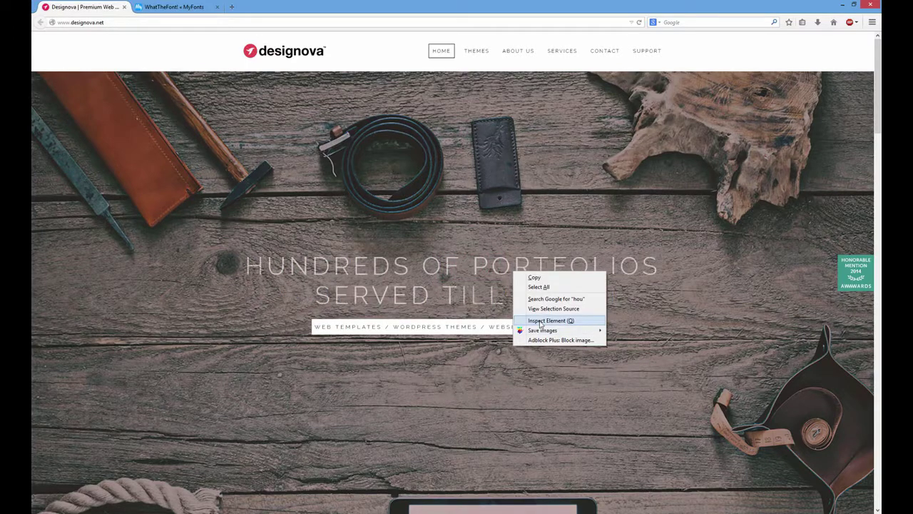
key(Escape)
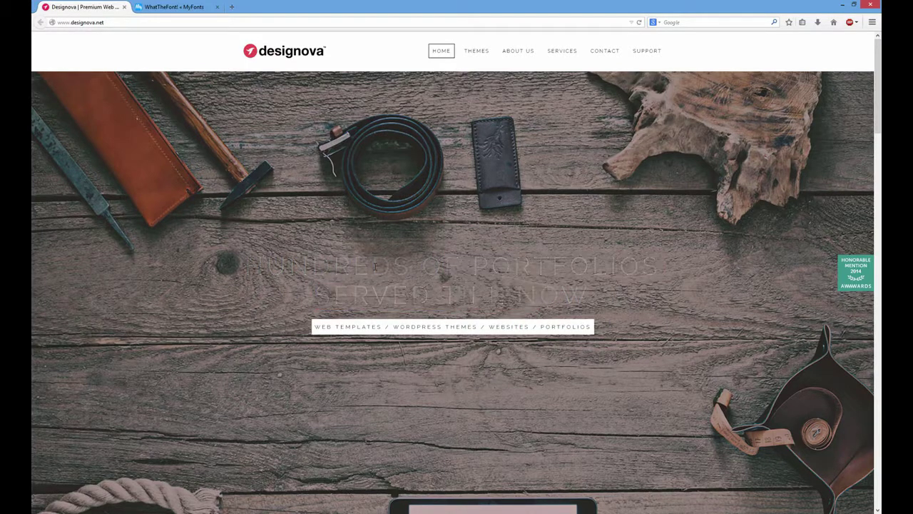
drag(388, 266, 557, 267)
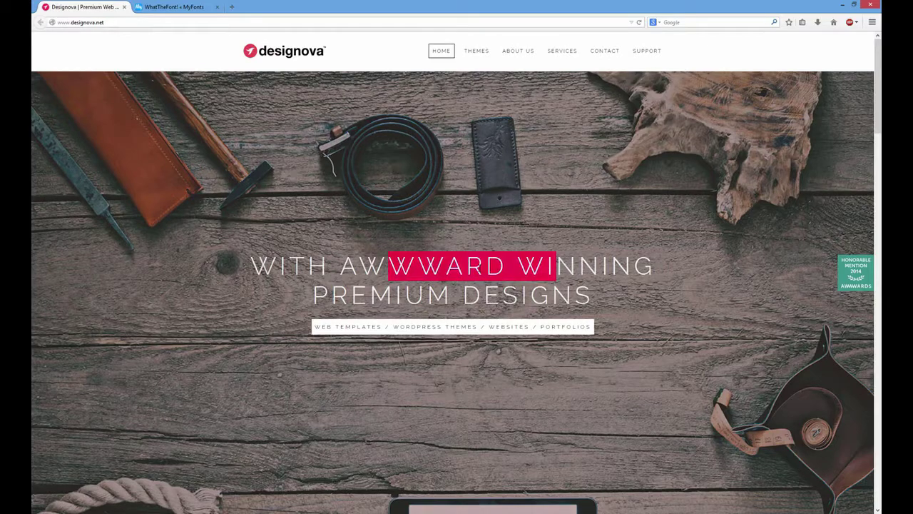
right_click(477, 261)
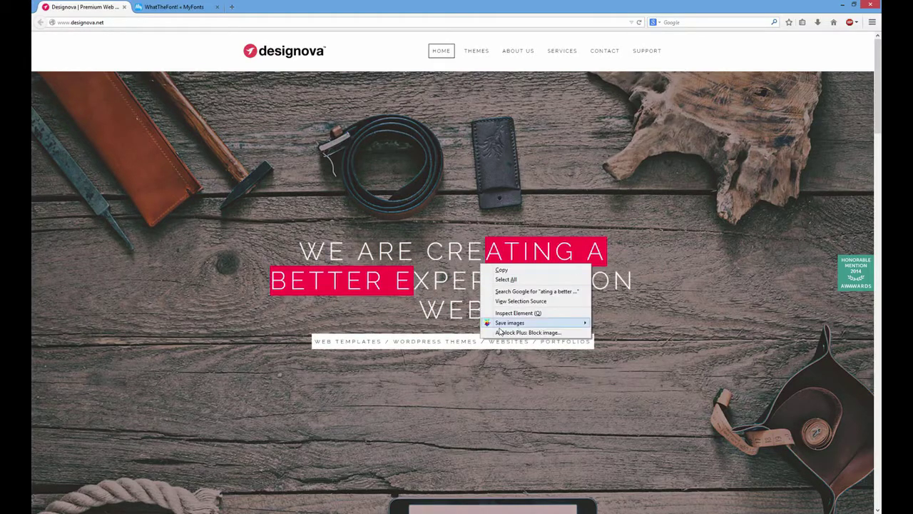
click(501, 319)
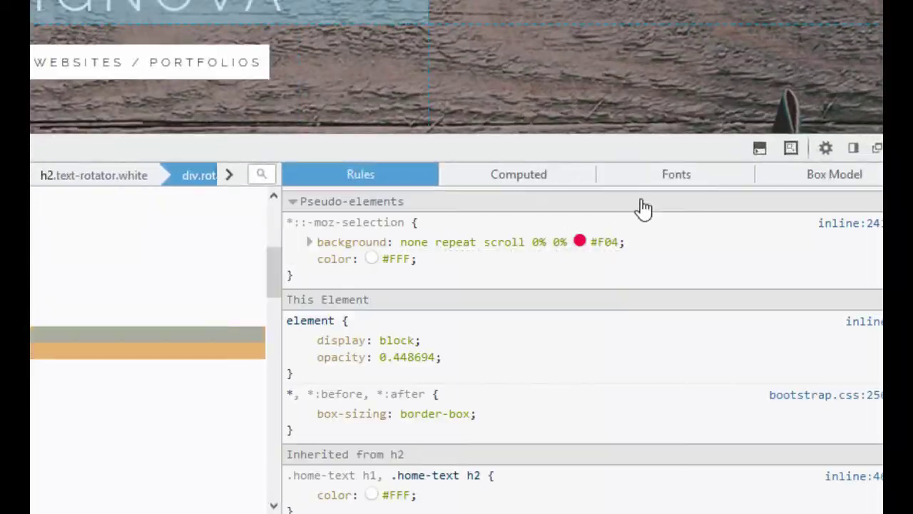
click(675, 173)
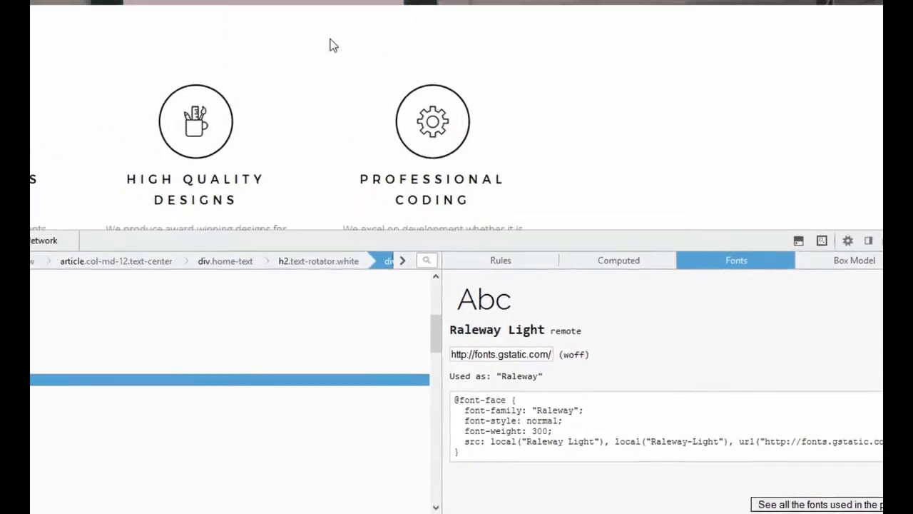
- Inspect the High Quality Designs heading's CSS, showing Montserrat, weight 300, 16px
right_click(184, 16)
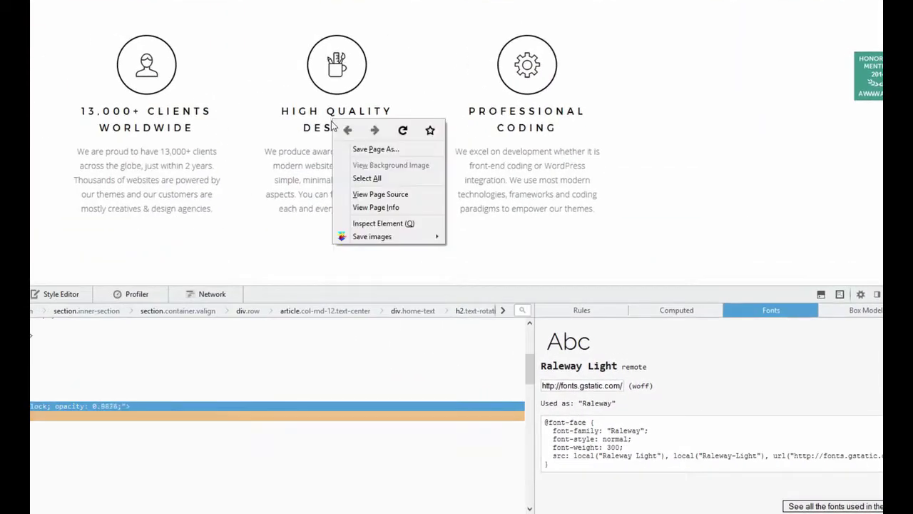
click(216, 153)
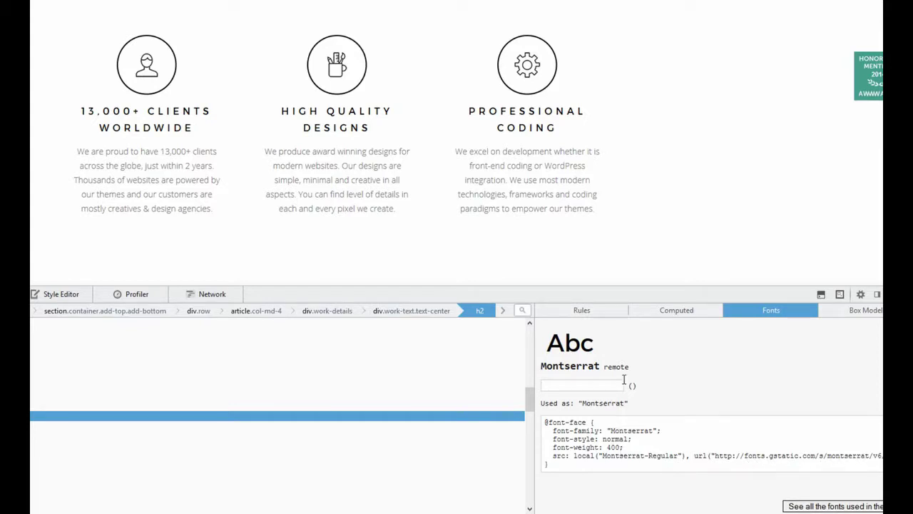
click(595, 314)
scroll(691, 407, down, 4)
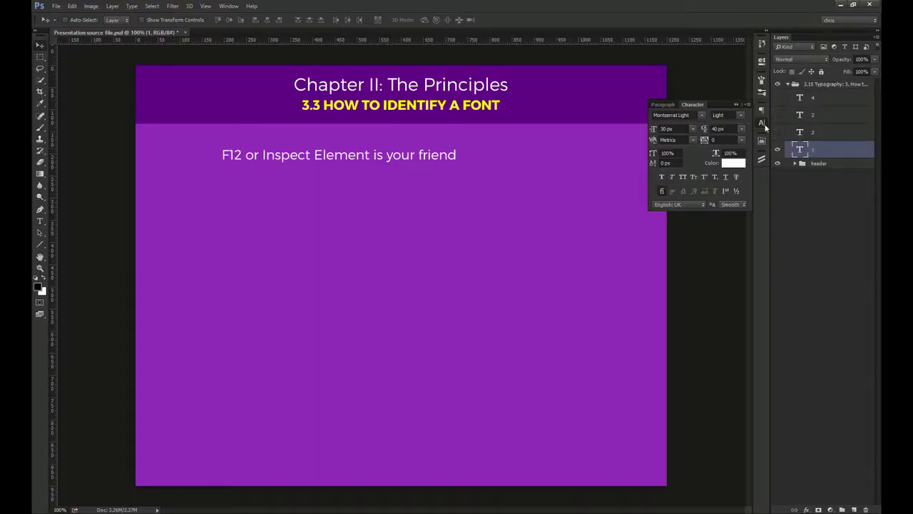
- Change the F12 line's leading from 40 px to Auto in the Character panel
click(761, 122)
click(740, 128)
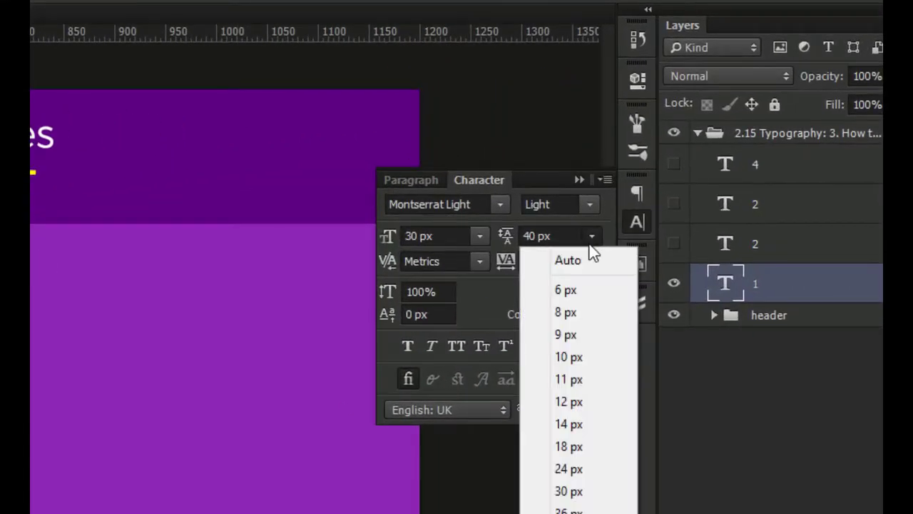
click(592, 237)
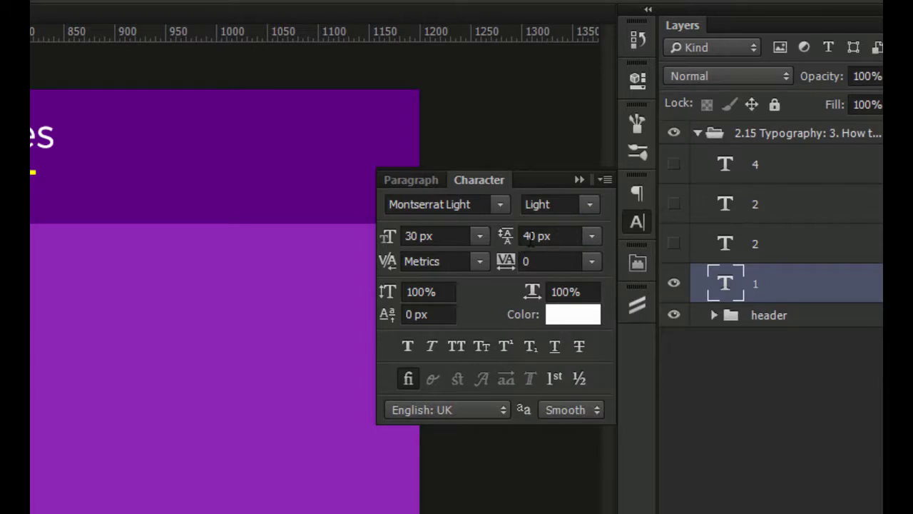
click(592, 236)
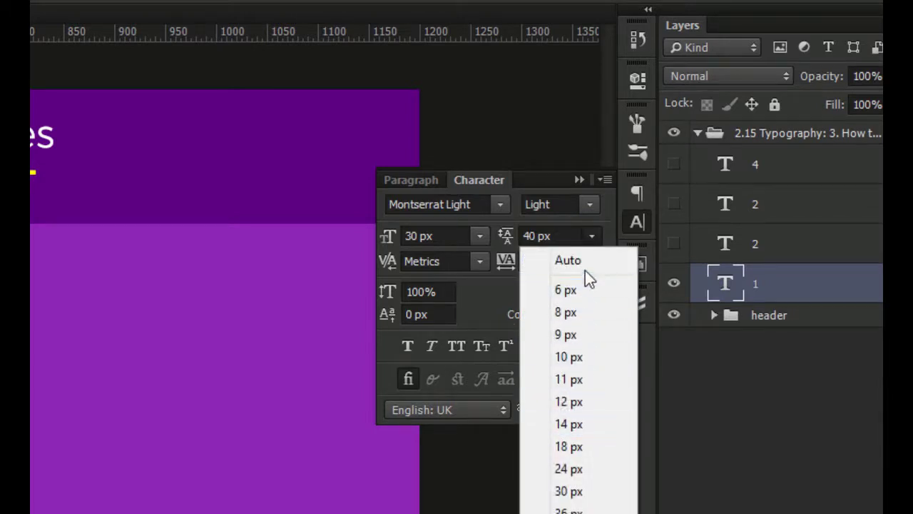
click(587, 259)
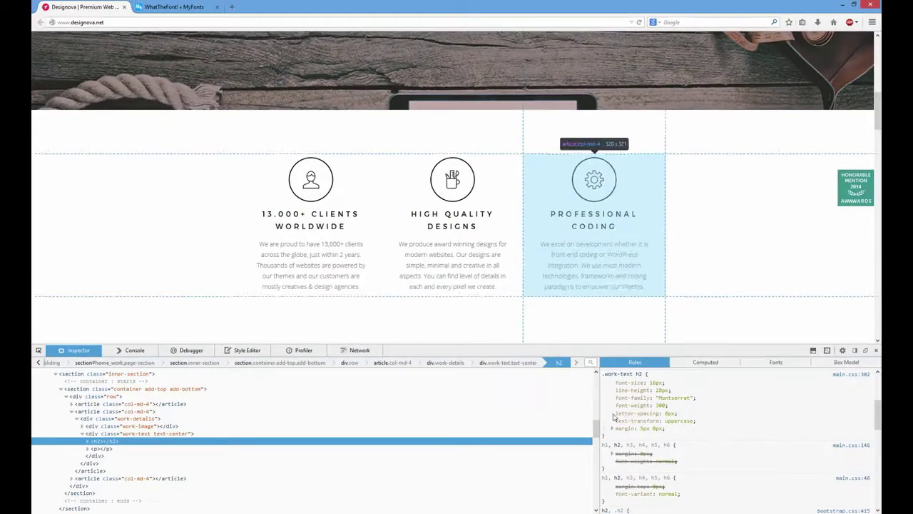
click(664, 390)
key(Down)
key(Down)
key(Down)
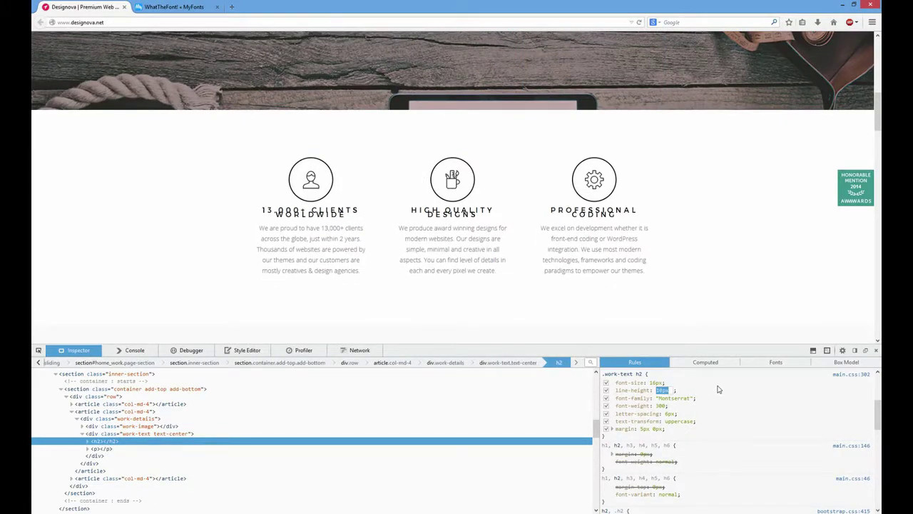
key(Up)
key(Up)
key(Up)
key(Up)
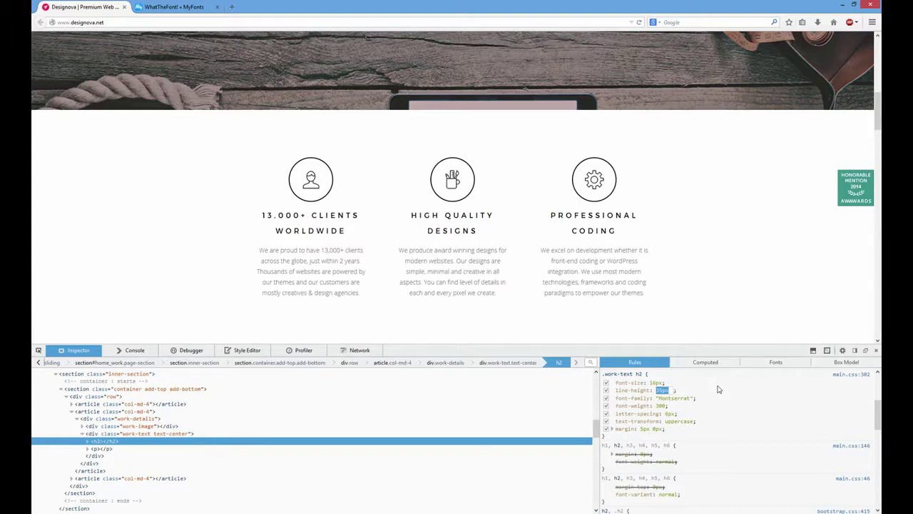
text(28)
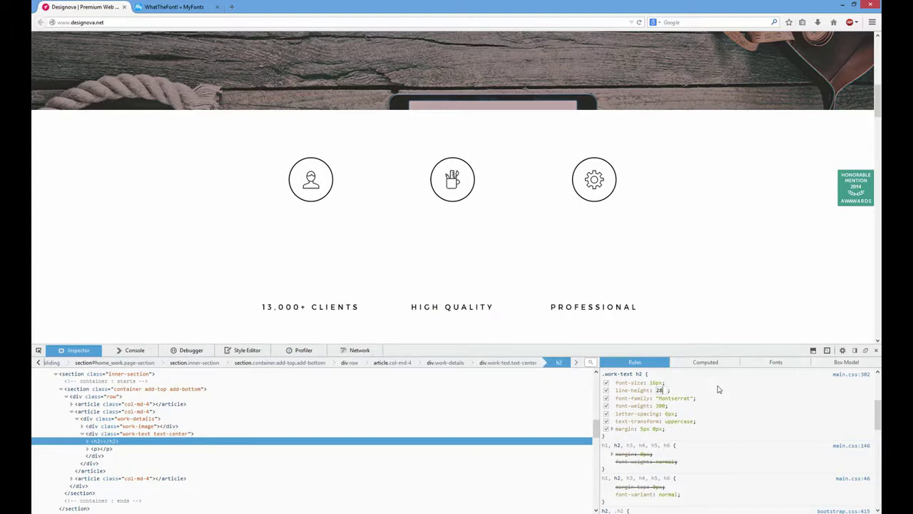
key(shift+Down)
key(Right)
text(px)
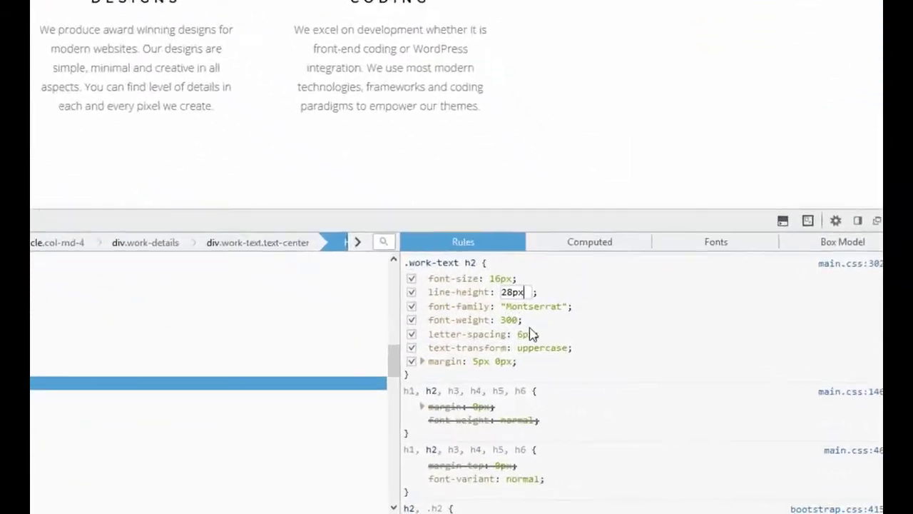
key(Return)
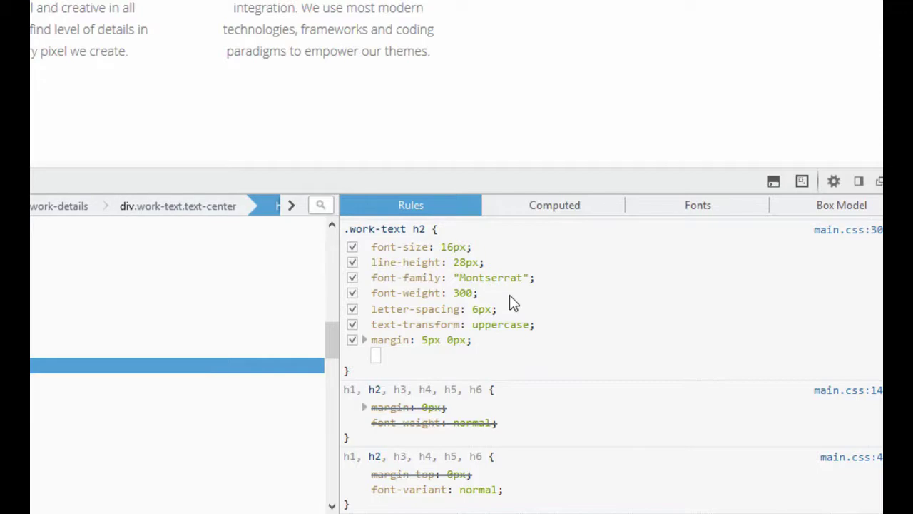
click(482, 309)
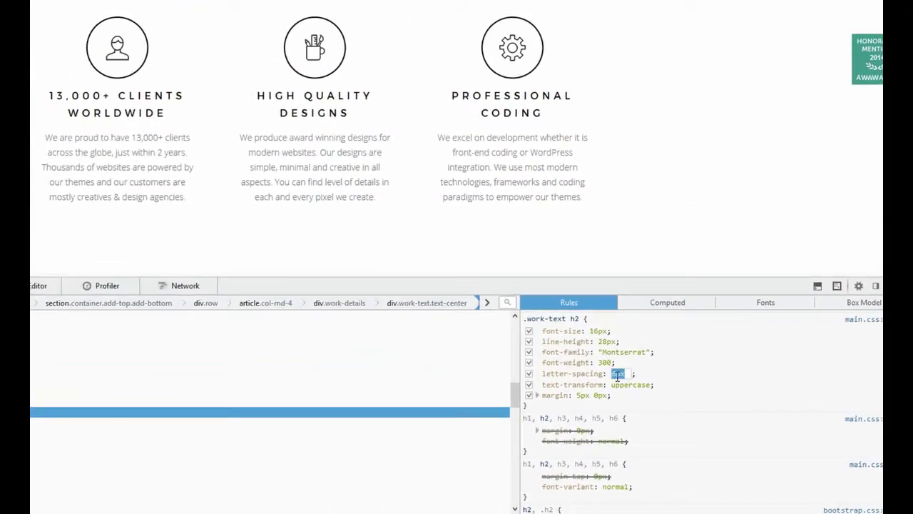
- Nudge the headings' letter-spacing down and back up to 6px
key(Down)
key(Down)
key(Down)
key(Down)
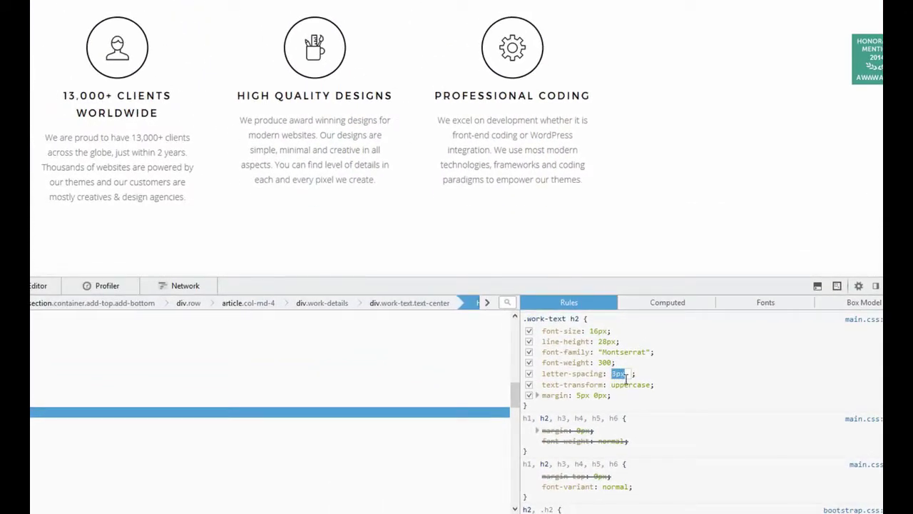
key(Down)
key(Down)
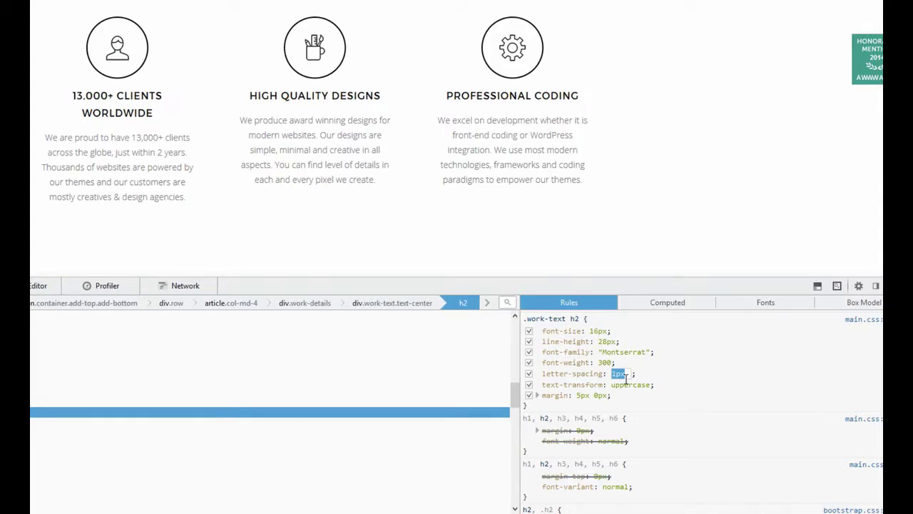
key(Up)
key(Up)
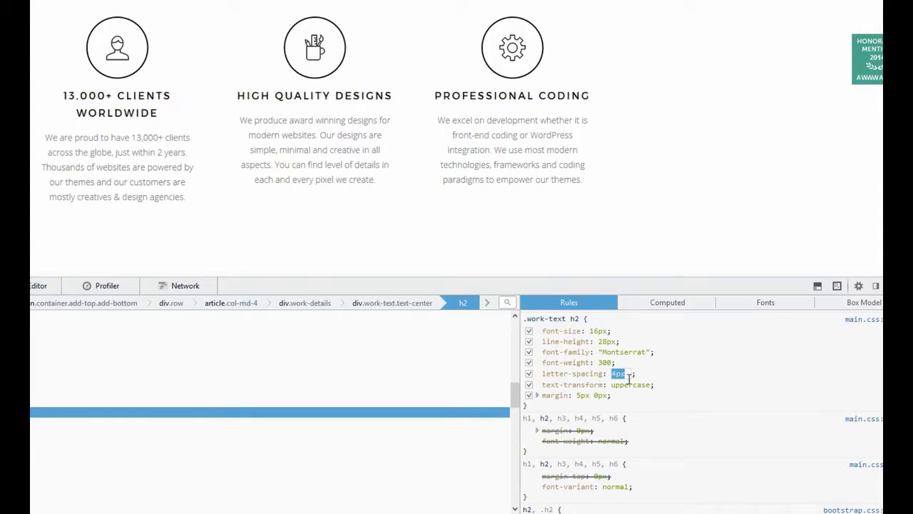
key(Up)
key(Up)
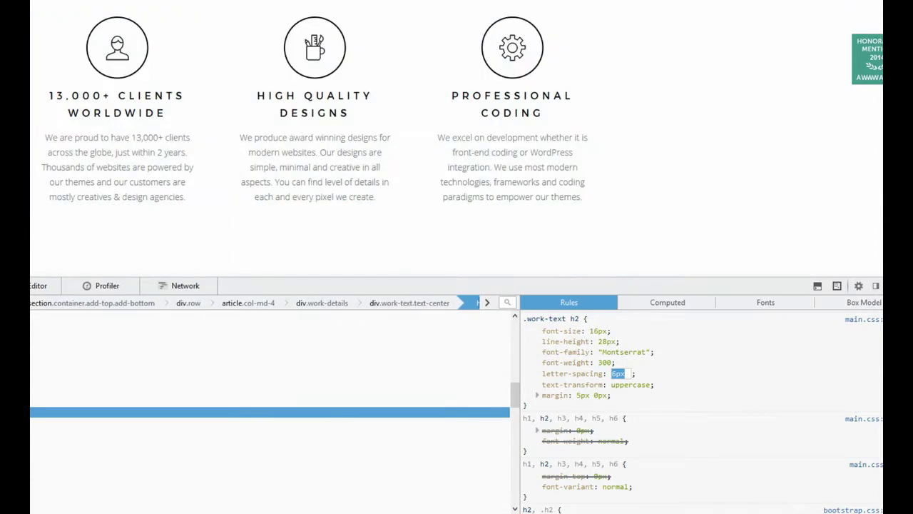
scroll(681, 371, up, 2)
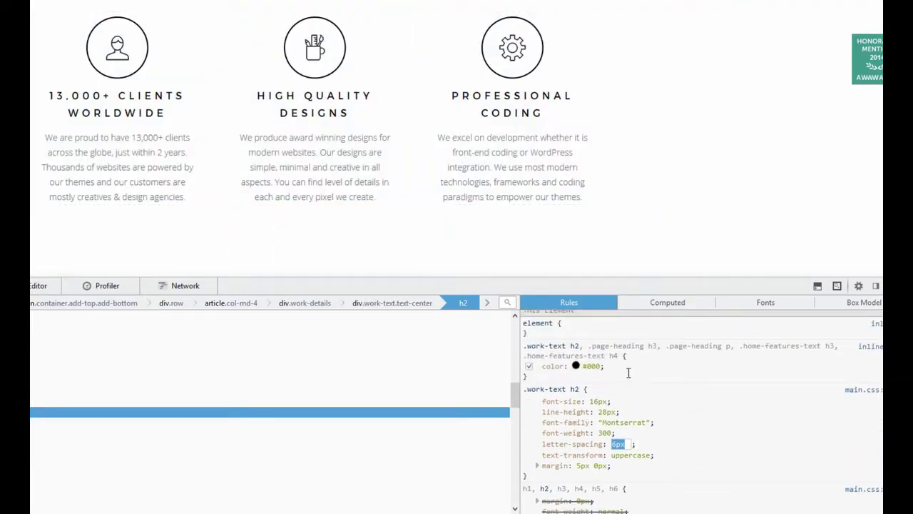
- Commit the heading colour as #000, close the page inspector, and return to Photoshop
click(592, 366)
drag(583, 366, 603, 374)
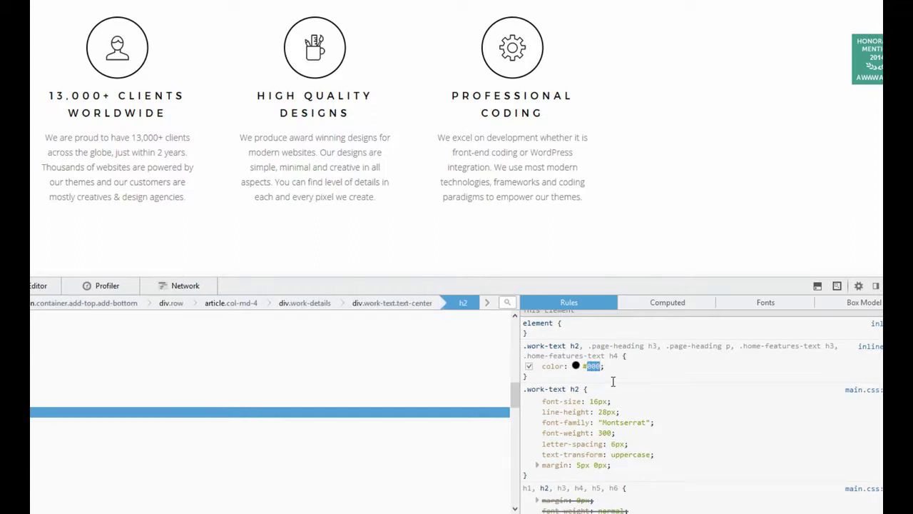
key(Return)
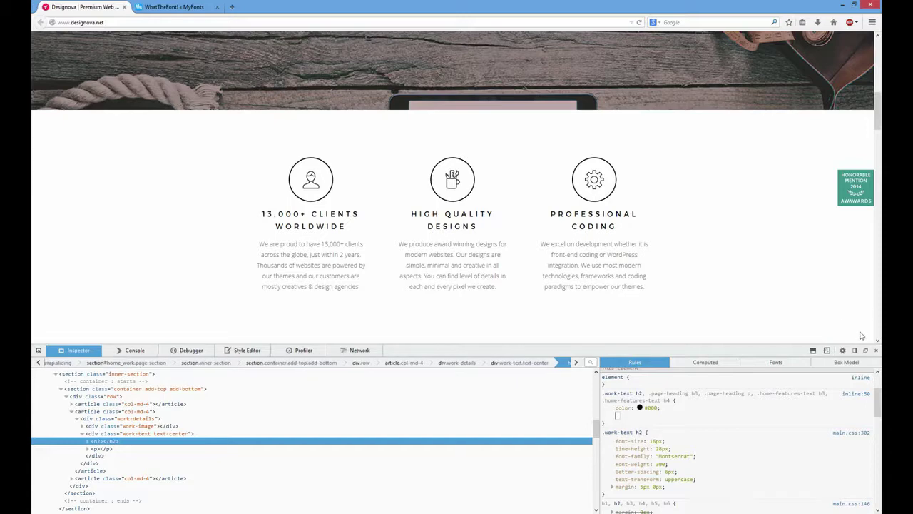
click(877, 350)
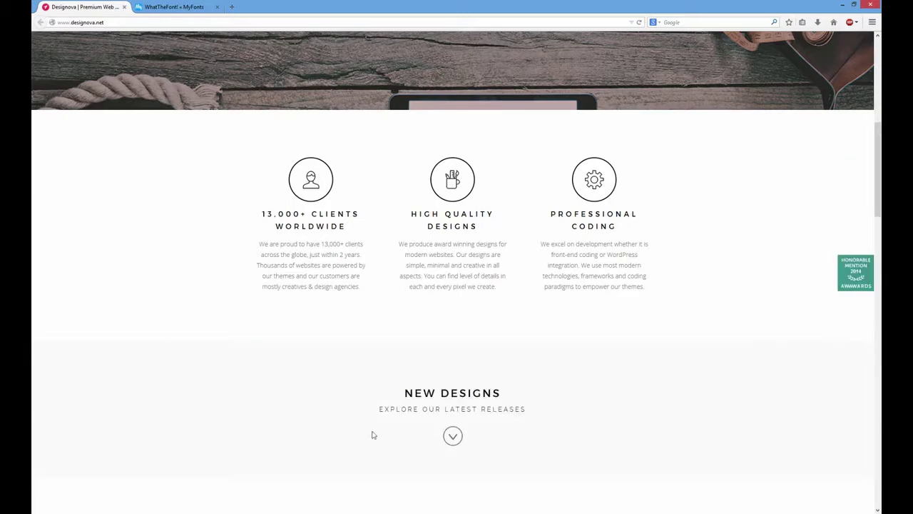
key(alt+Tab)
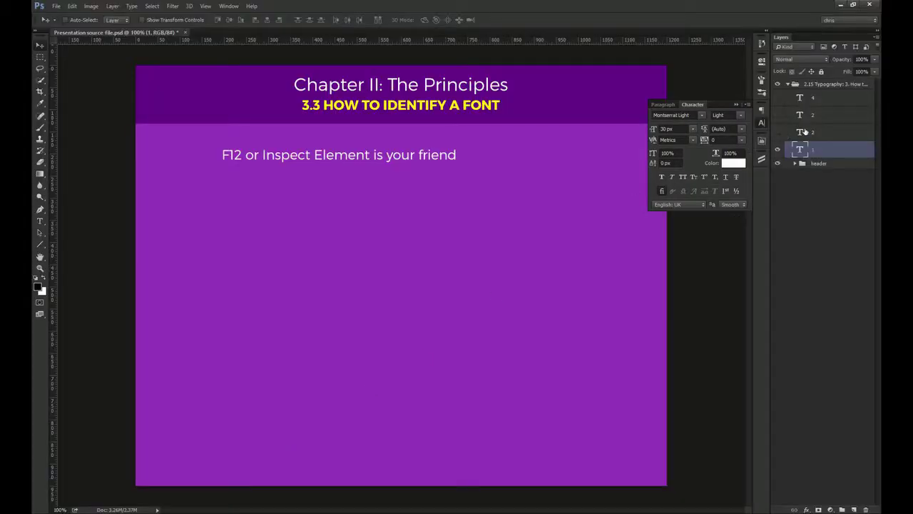
- Unhide the 'Em makes it harder for us to identify the font size' layer and collapse the Character panel
click(778, 132)
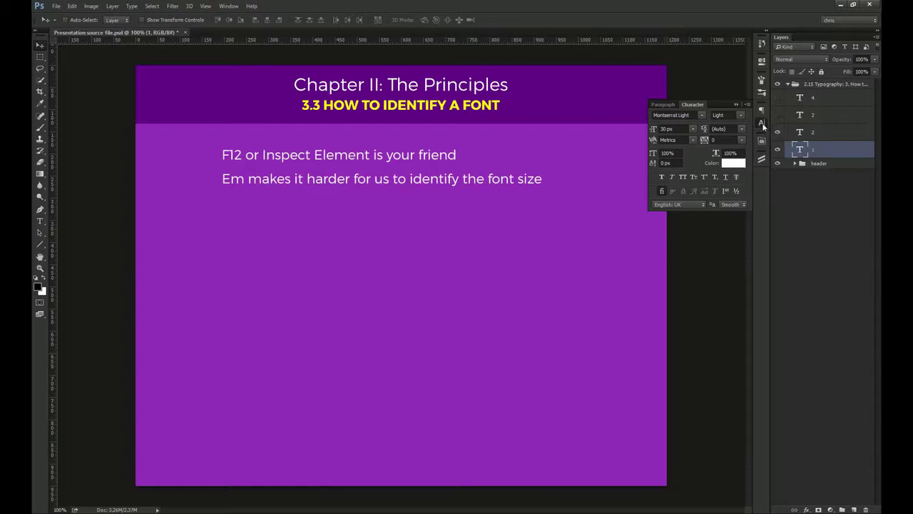
click(762, 125)
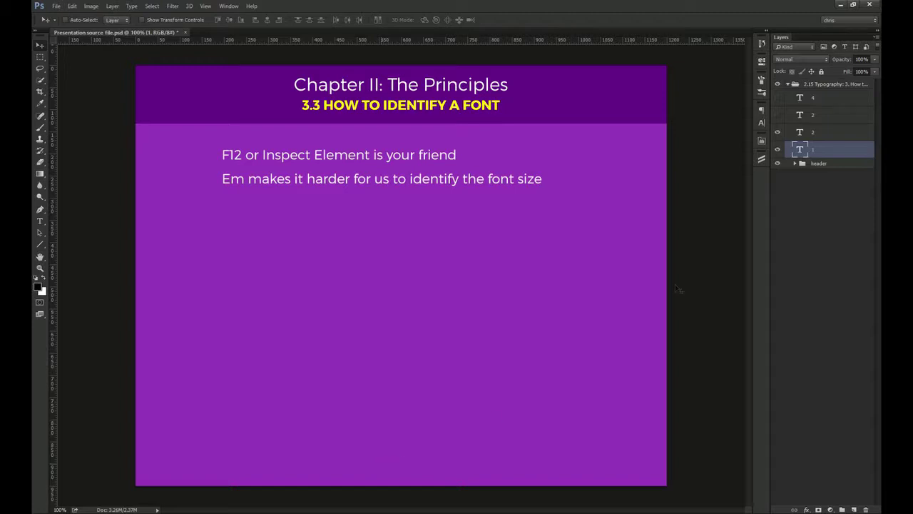
- Show the WhatTheFont URL line on the slide, then switch to Firefox's WhatTheFont tab
click(778, 115)
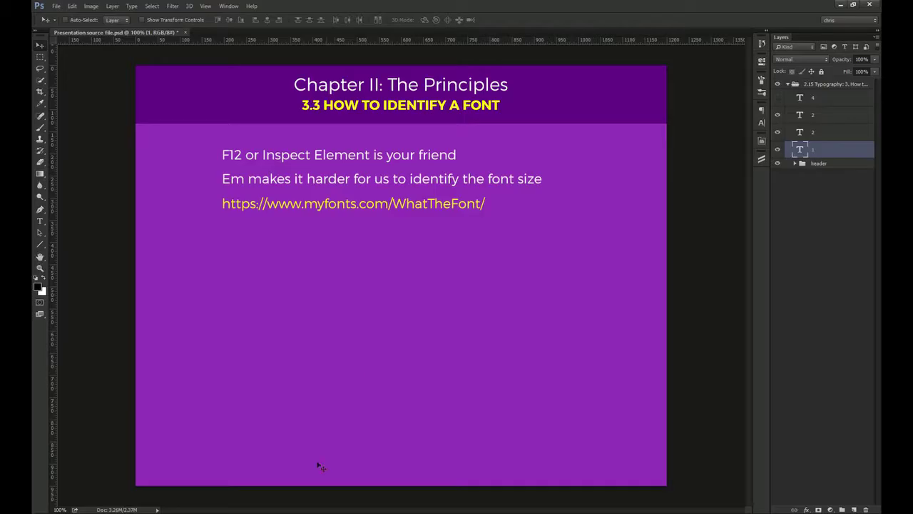
key(alt+Tab)
click(180, 9)
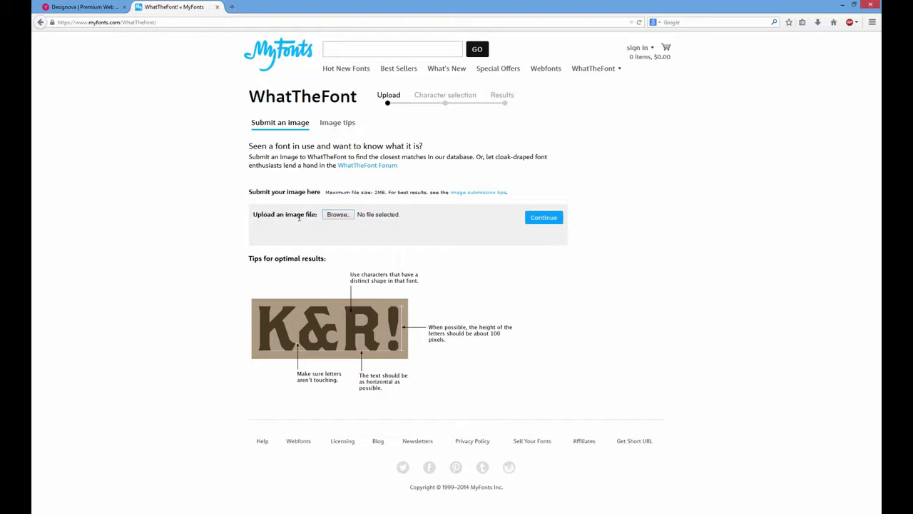
- Upload the WhatTheFont sample image for character detection
click(335, 214)
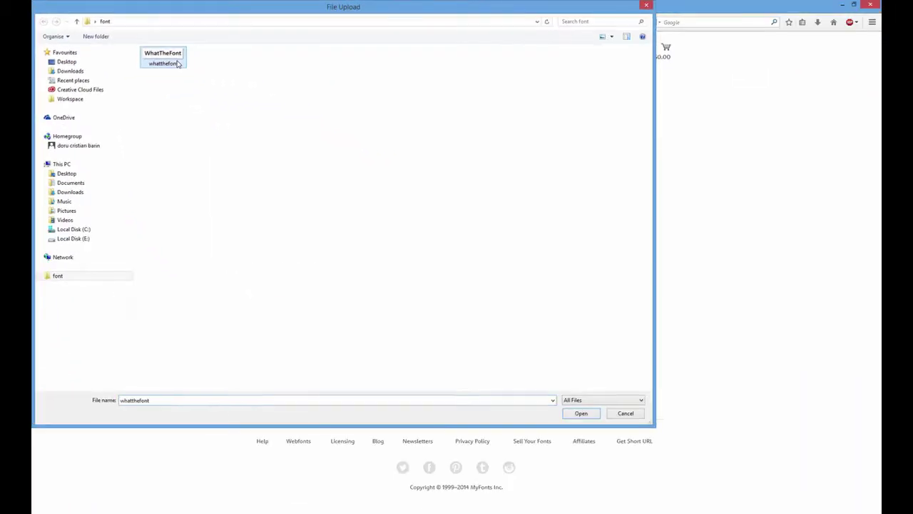
double_click(178, 64)
click(539, 216)
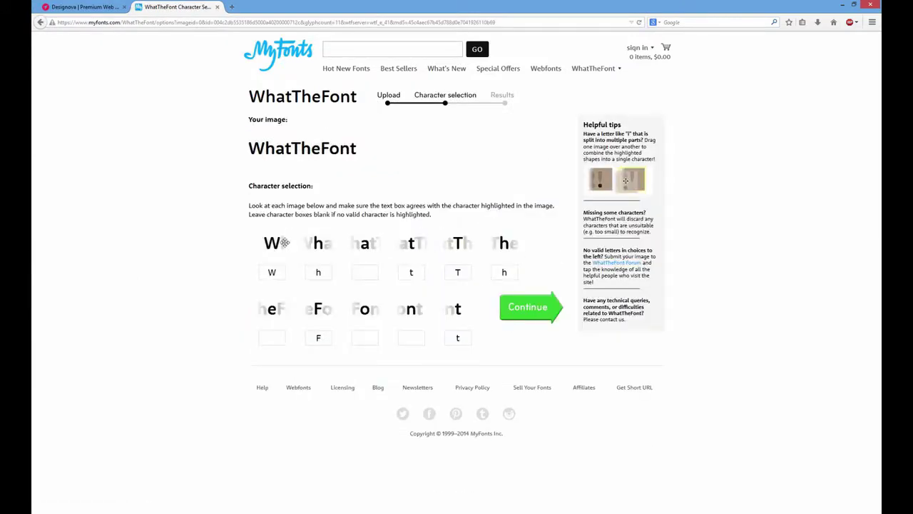
- Fill in the missing characters a, o, e and n, then submit for font matches
click(362, 273)
text(a)
click(371, 338)
text(o)
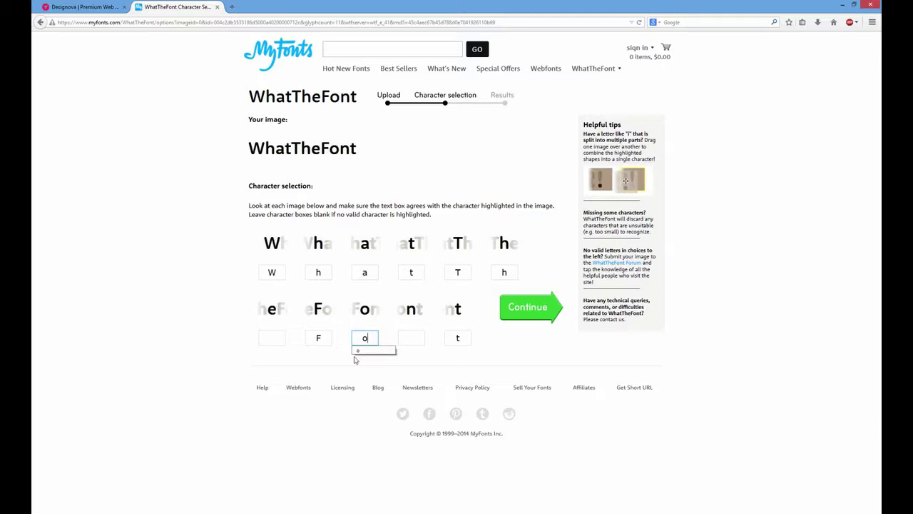
click(277, 341)
text(e)
click(412, 338)
text(n)
click(533, 314)
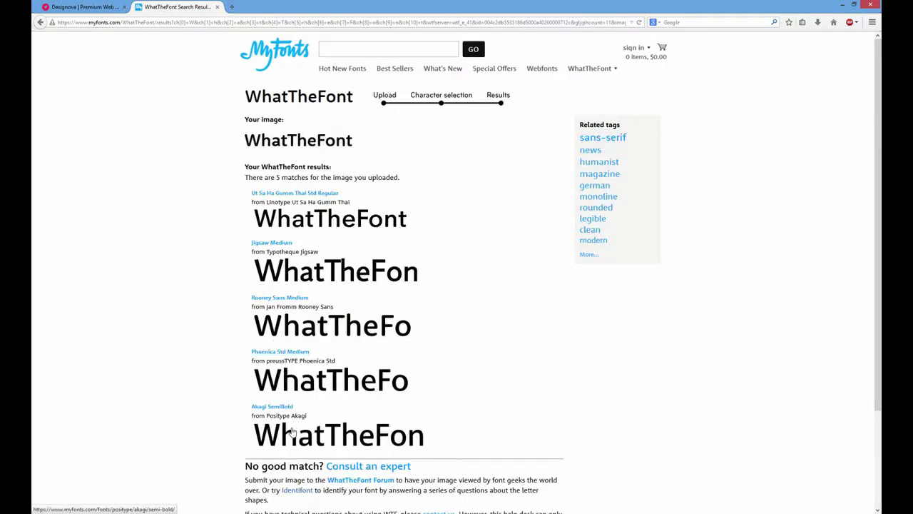
- Review the five font matches with the uploaded image placed beside Rooney Sans for comparison
scroll(246, 179, down, 3)
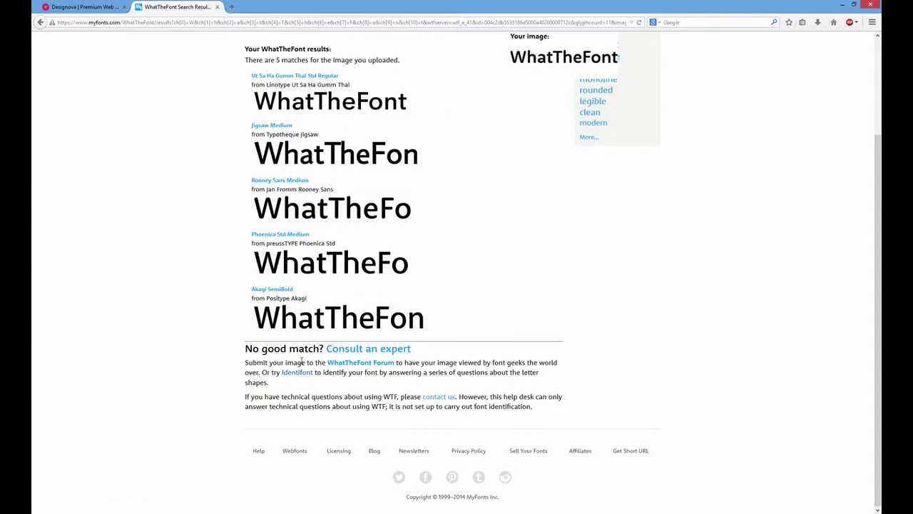
drag(323, 364, 403, 364)
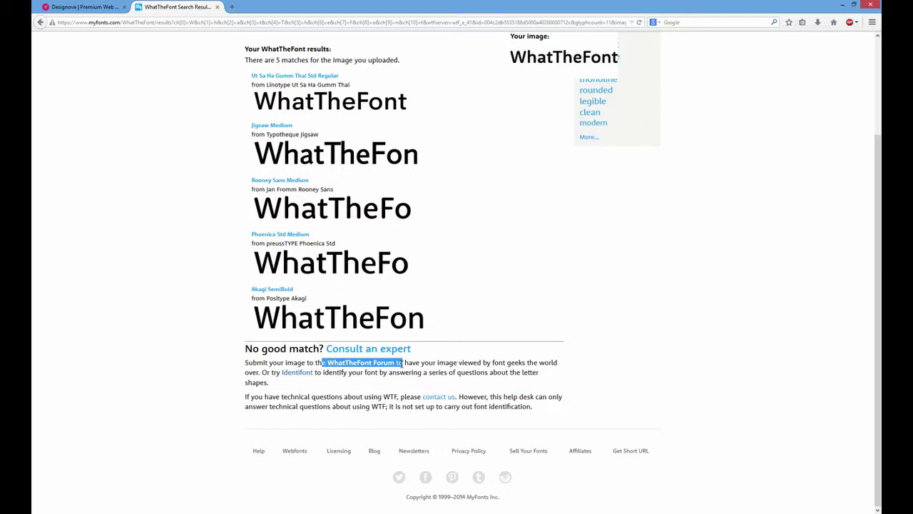
click(425, 367)
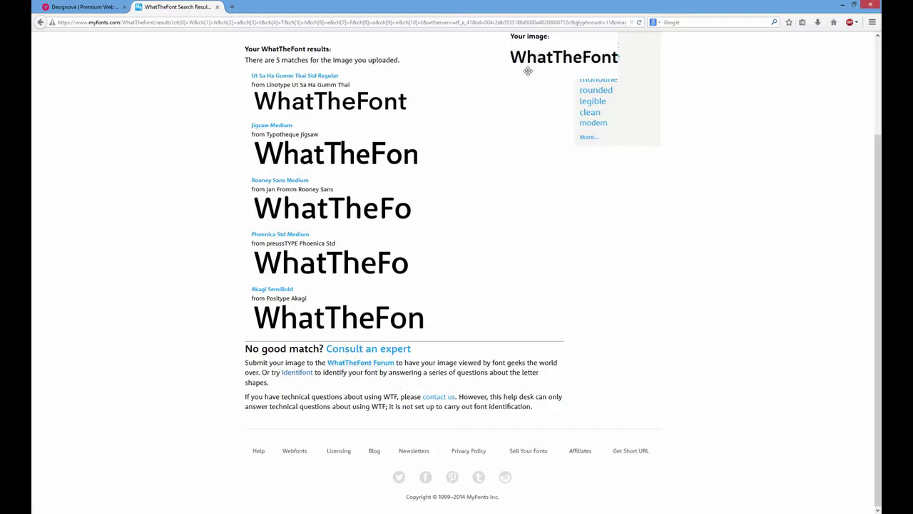
drag(536, 49, 512, 244)
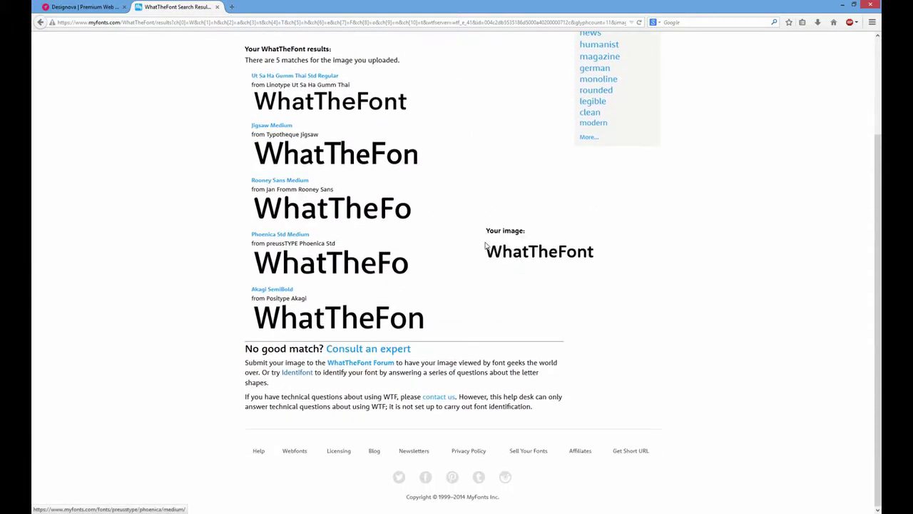
drag(511, 230, 477, 246)
- Return to the WhatTheFont upload page and switch back to Photoshop
scroll(477, 247, up, 3)
mouse_move(583, 68)
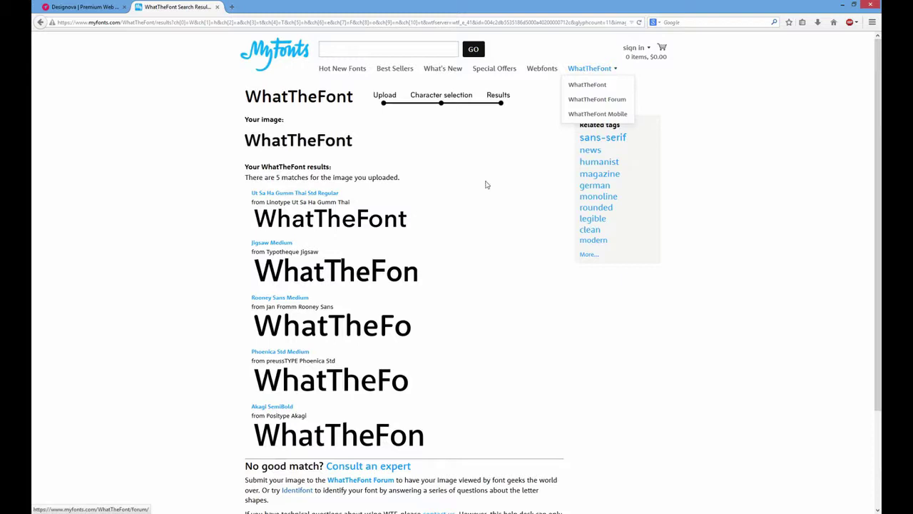
click(599, 96)
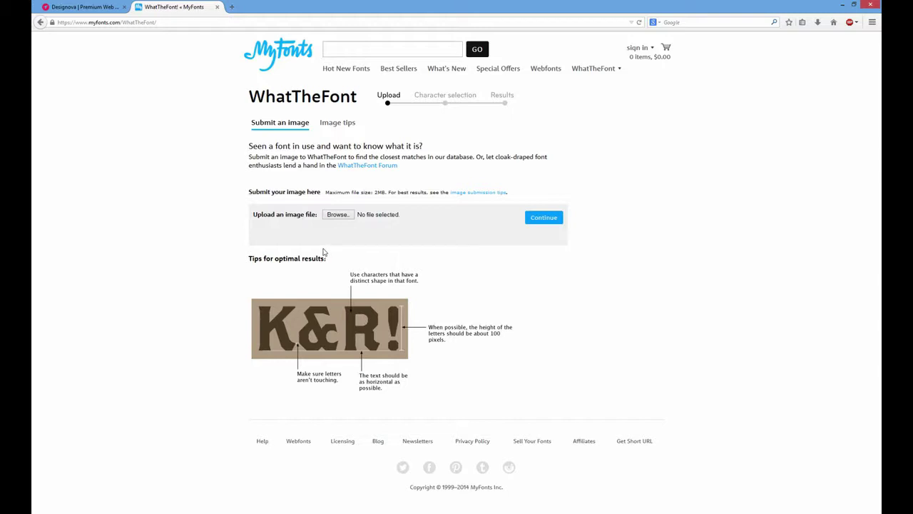
key(alt+Tab)
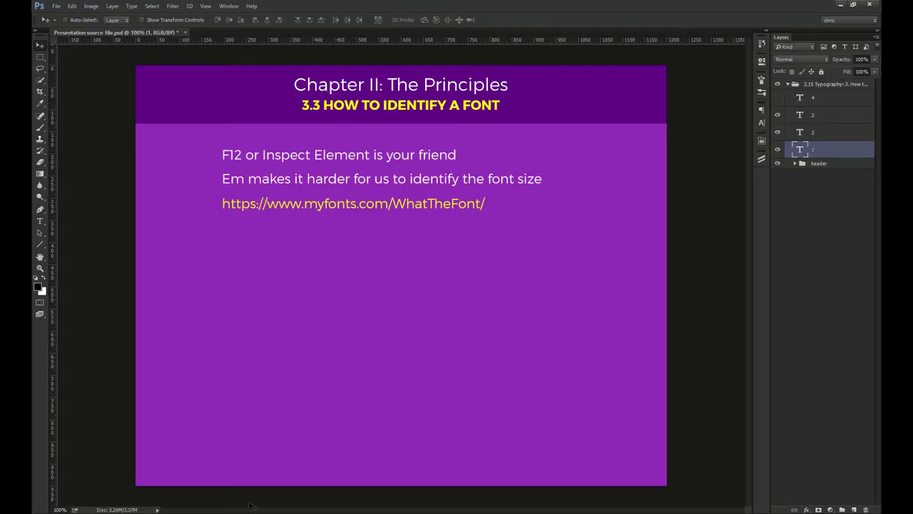
- Show the forum line, then the Main Ideas heading, its three lines and six Roboto weights
click(777, 149)
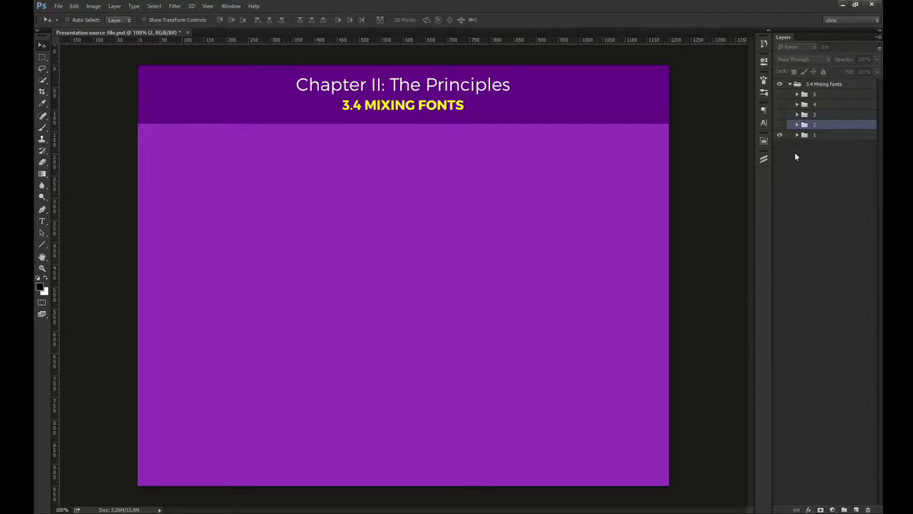
click(797, 135)
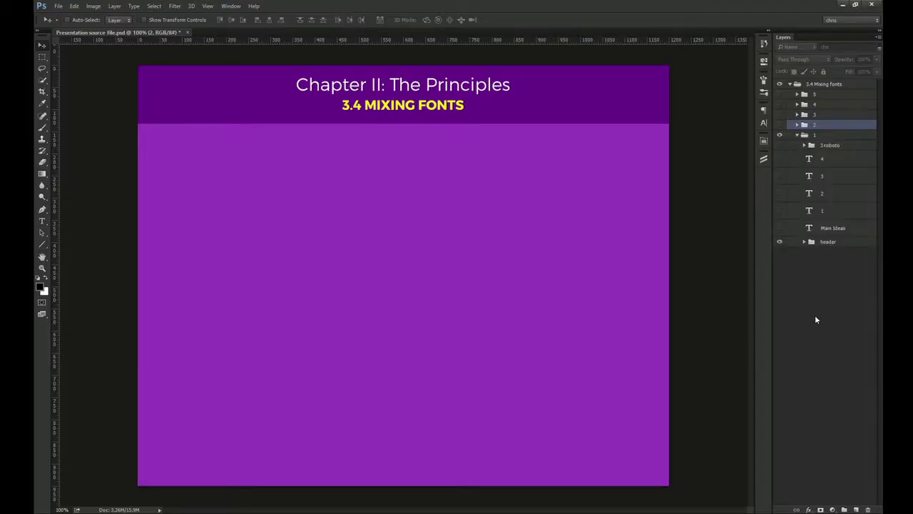
click(780, 228)
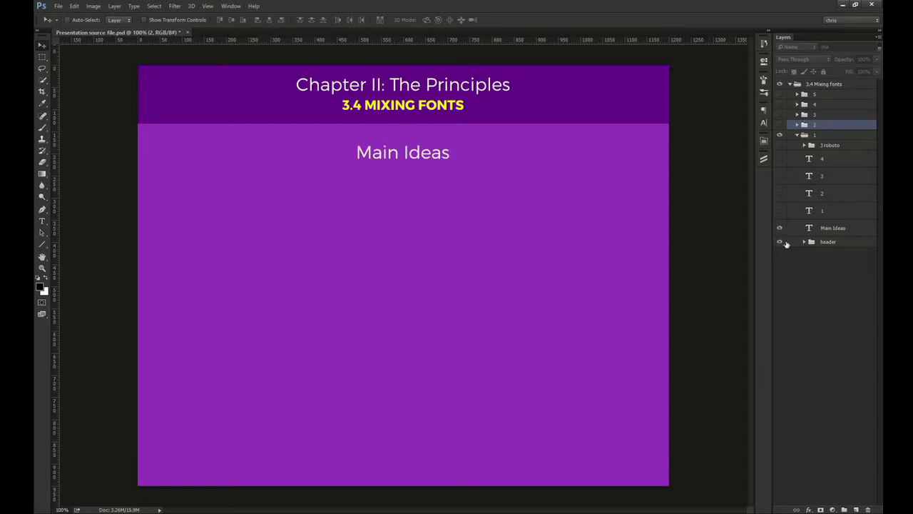
click(780, 210)
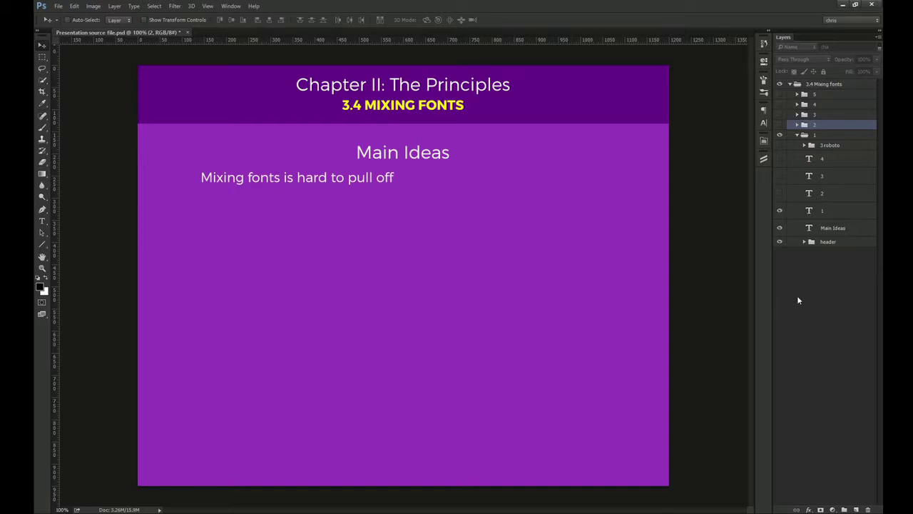
click(779, 193)
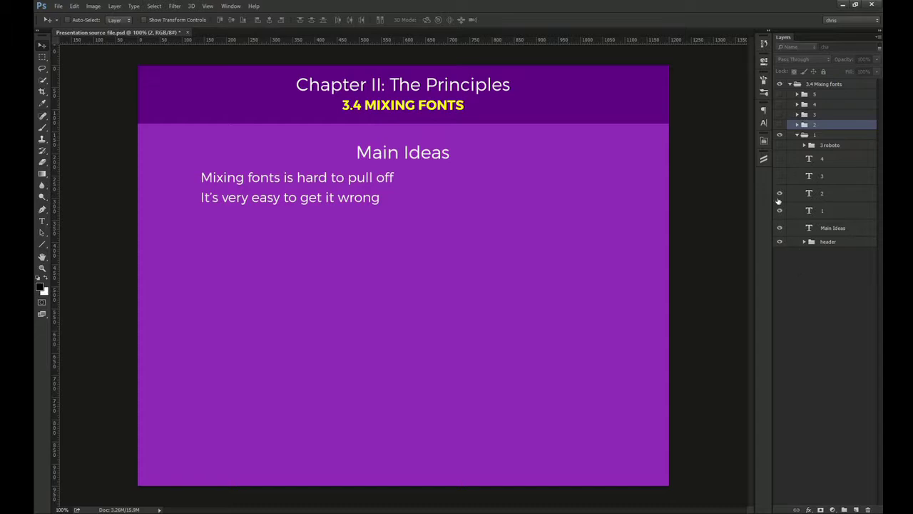
click(779, 176)
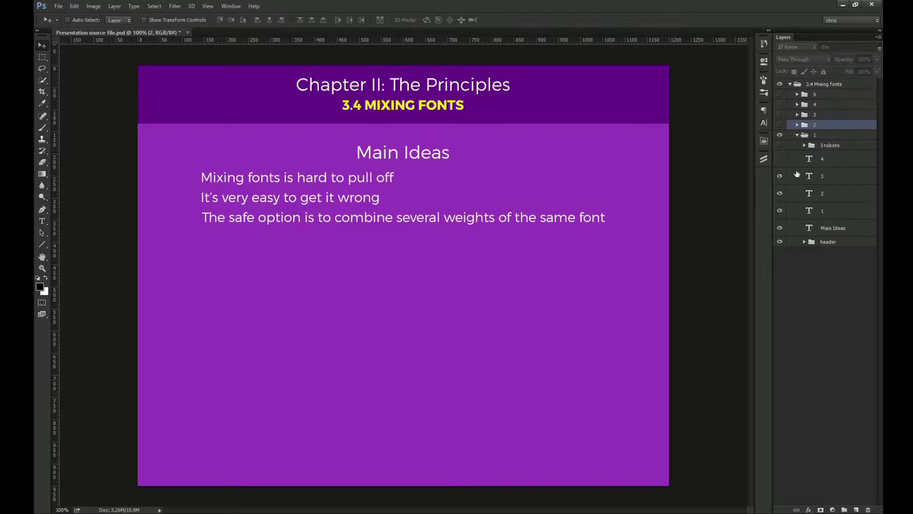
click(779, 145)
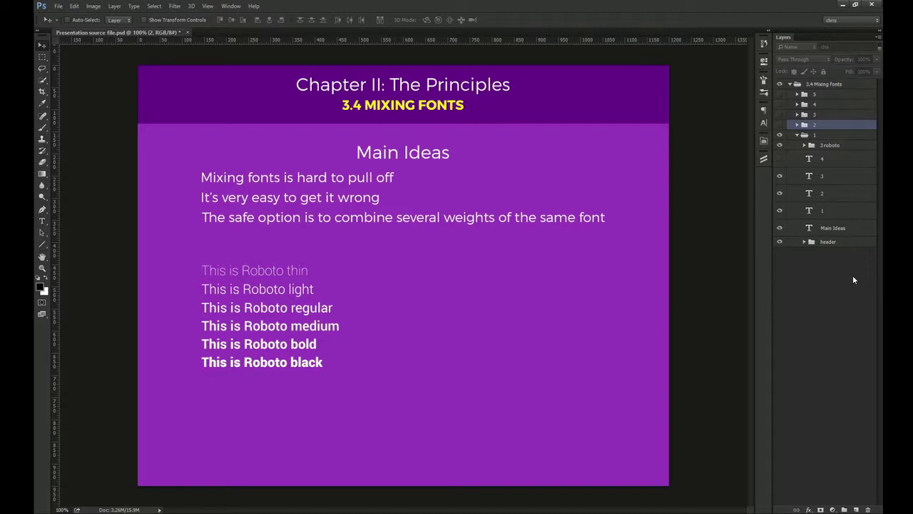
- Show the 'Start out slowly then integrate it in your big projects' line and collapse group 1
click(779, 159)
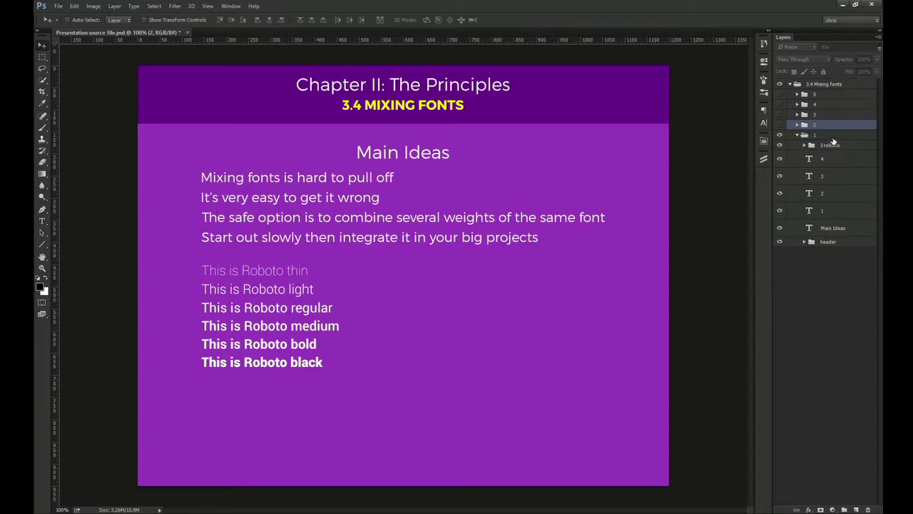
click(798, 135)
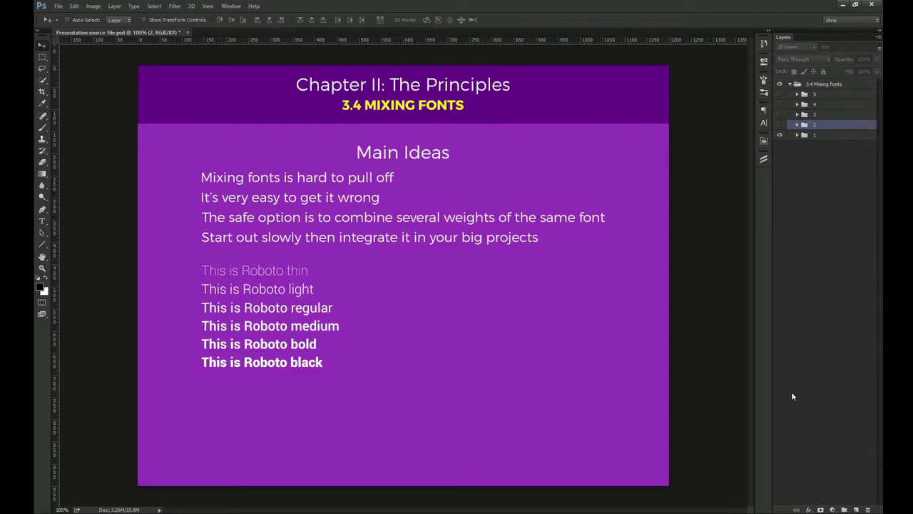
- Swap to group 2, showing the Less is more heading, both pairing rules and the Arial/Lato comparison
click(779, 135)
click(780, 124)
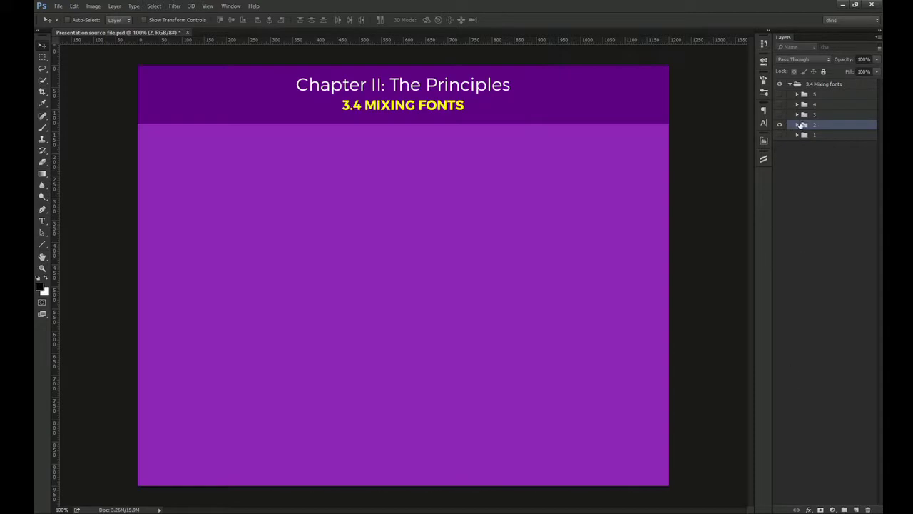
click(798, 125)
click(780, 235)
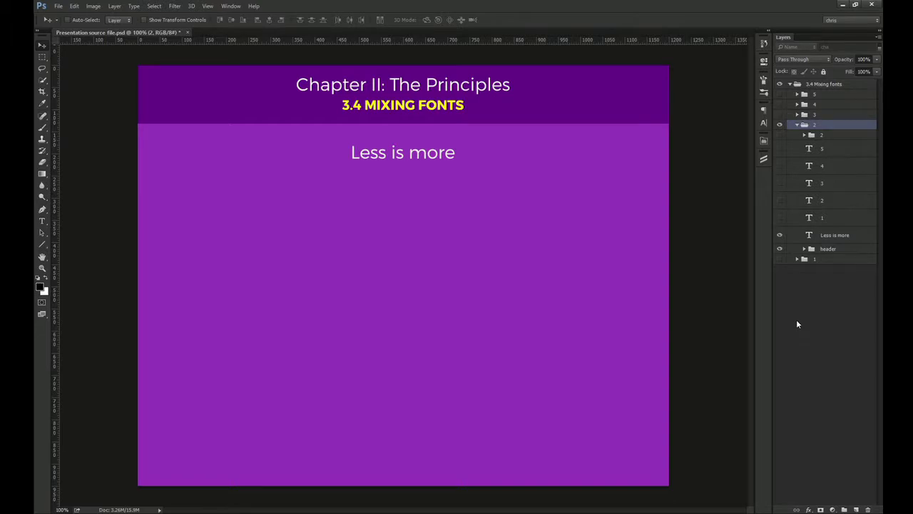
click(780, 217)
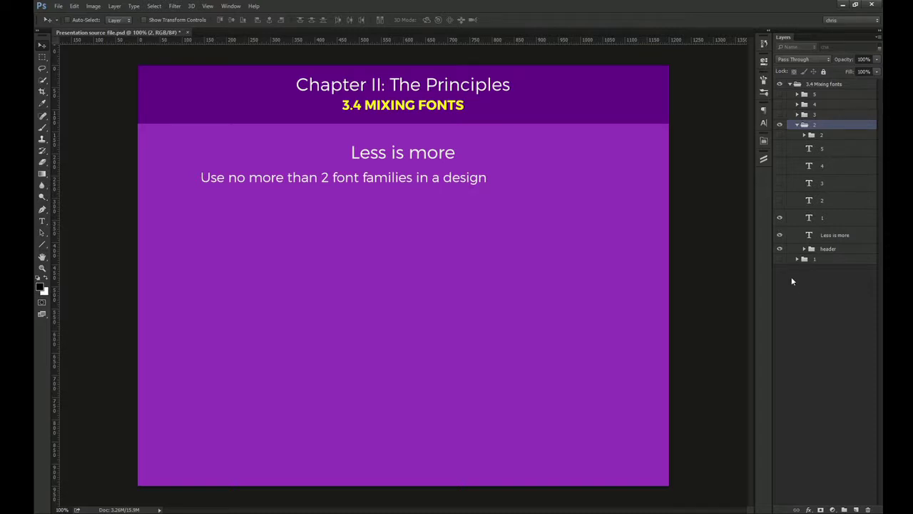
click(780, 200)
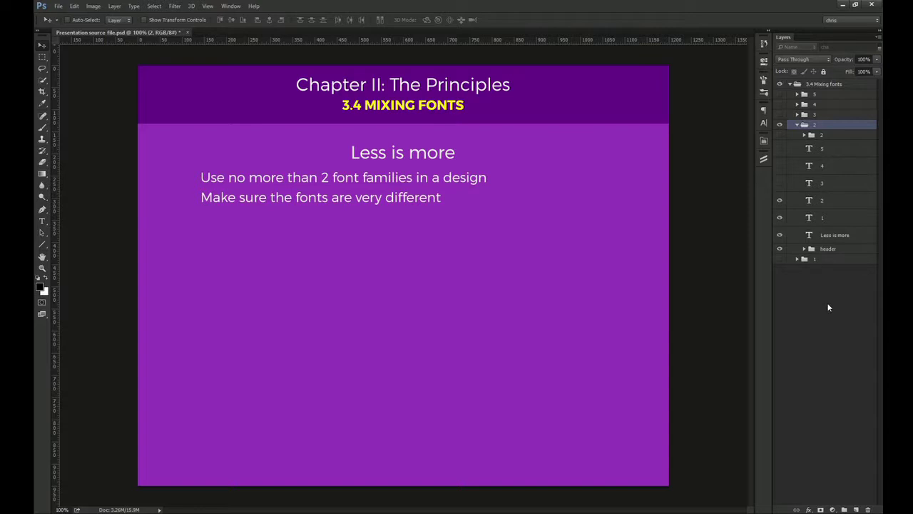
click(779, 136)
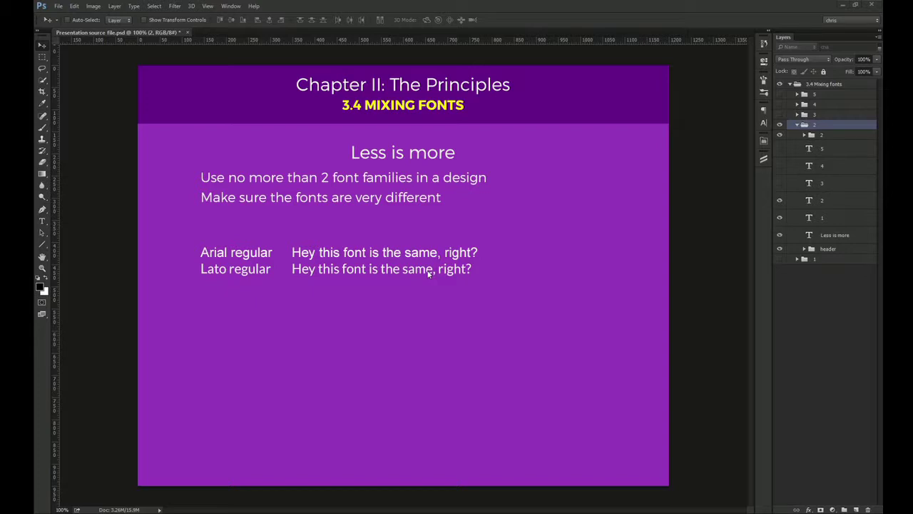
- Reveal the Arial regular and Lato regular labels beside the samples and collapse group 2
key(ctrl)
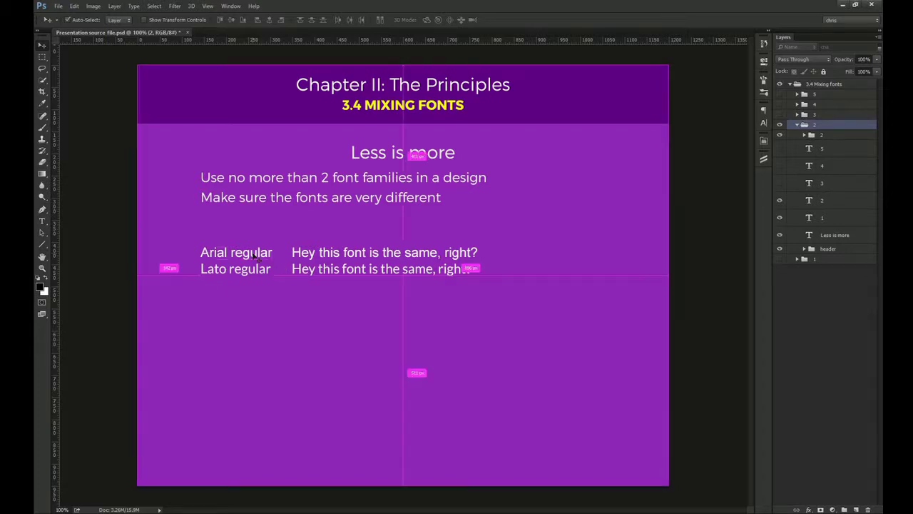
ctrl+click(254, 258)
click(780, 166)
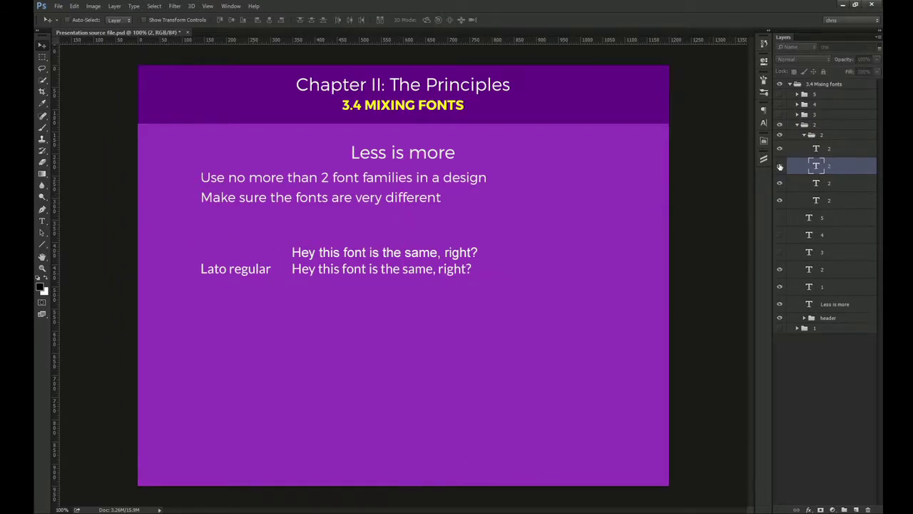
click(780, 166)
ctrl+click(242, 266)
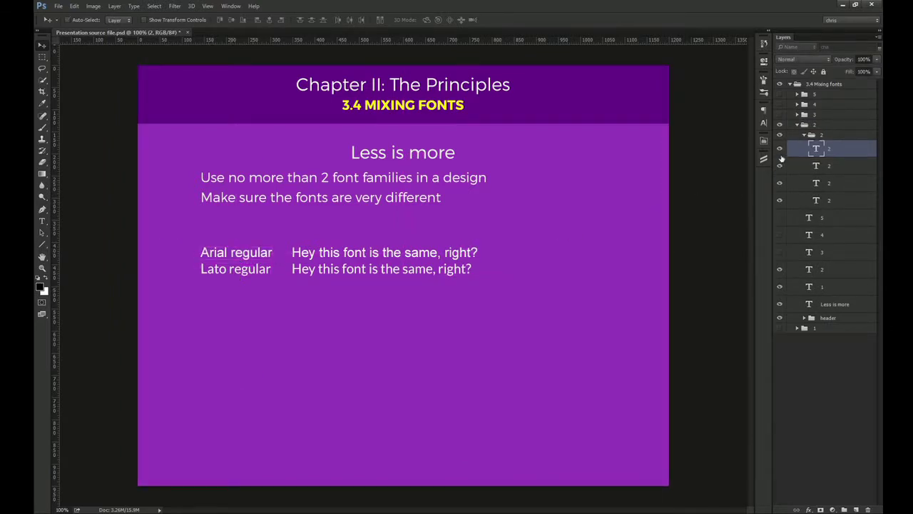
drag(780, 148, 780, 168)
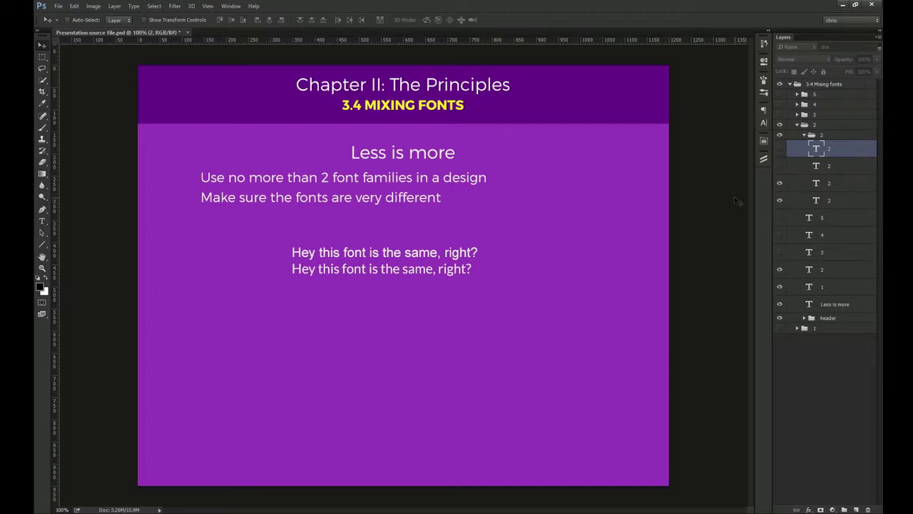
drag(780, 167, 779, 154)
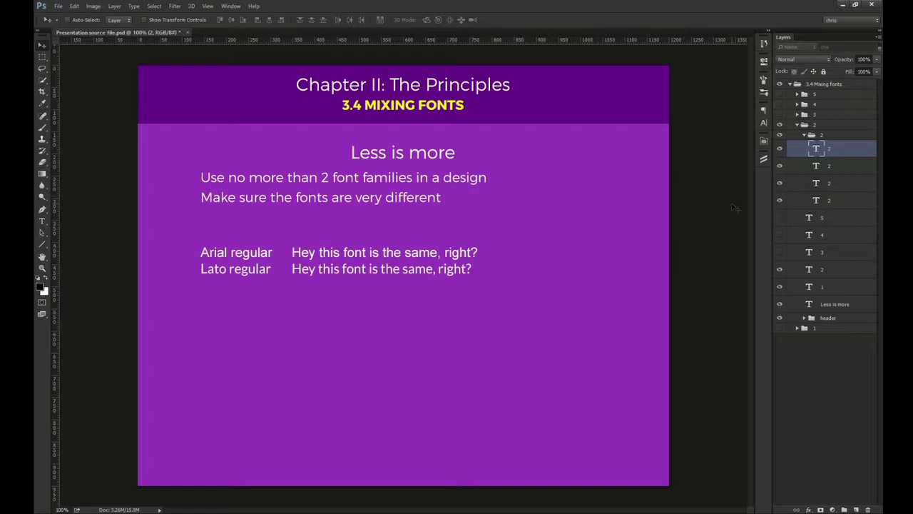
click(798, 125)
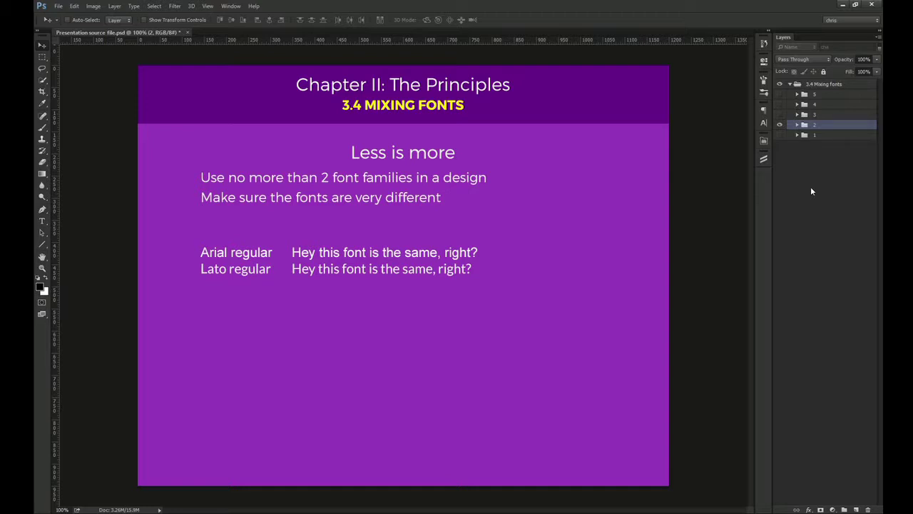
- Show slide 3's Good examples of font matching heading with all six font pairing examples
click(780, 114)
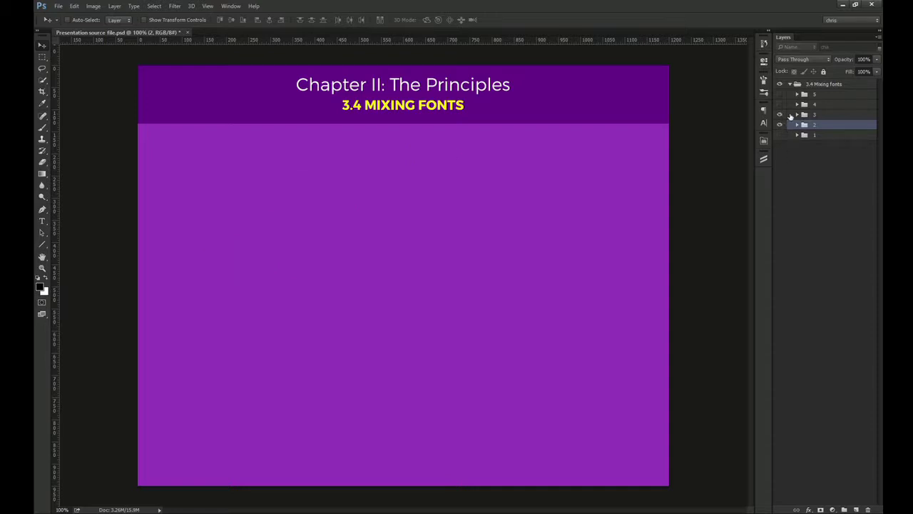
click(797, 114)
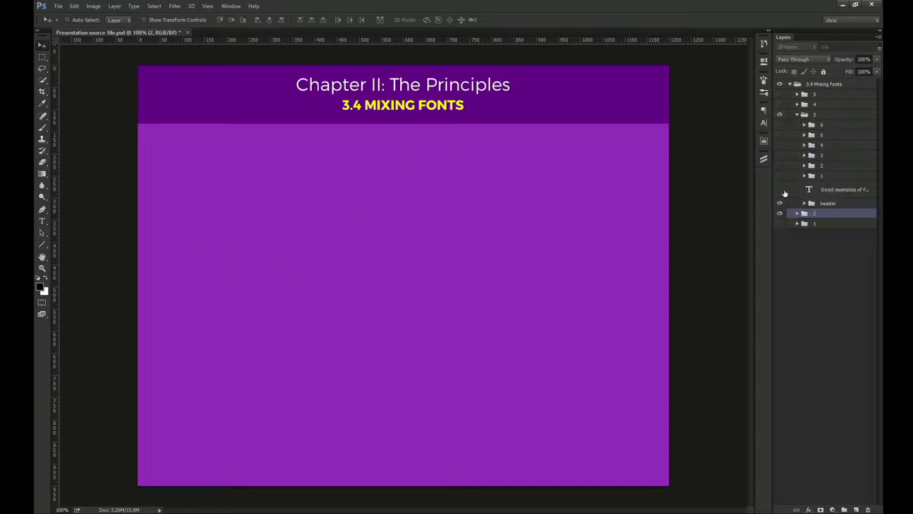
click(780, 190)
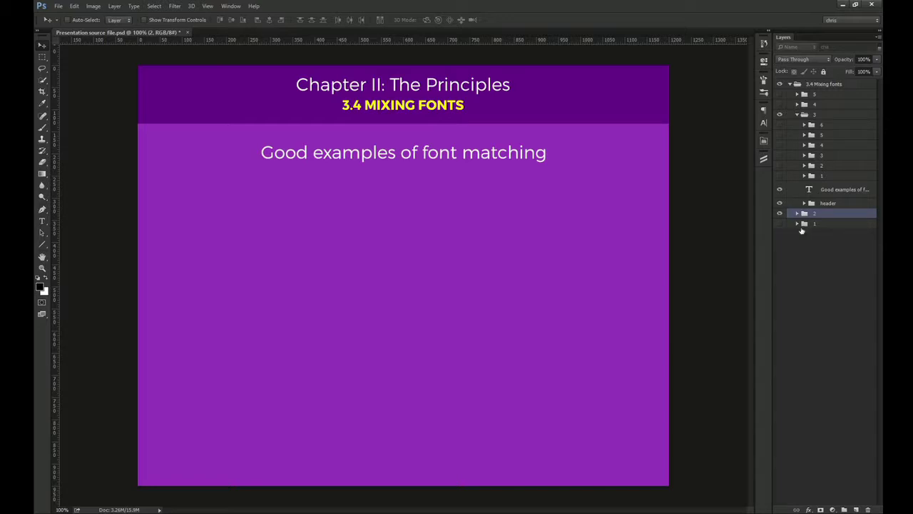
drag(780, 175, 781, 128)
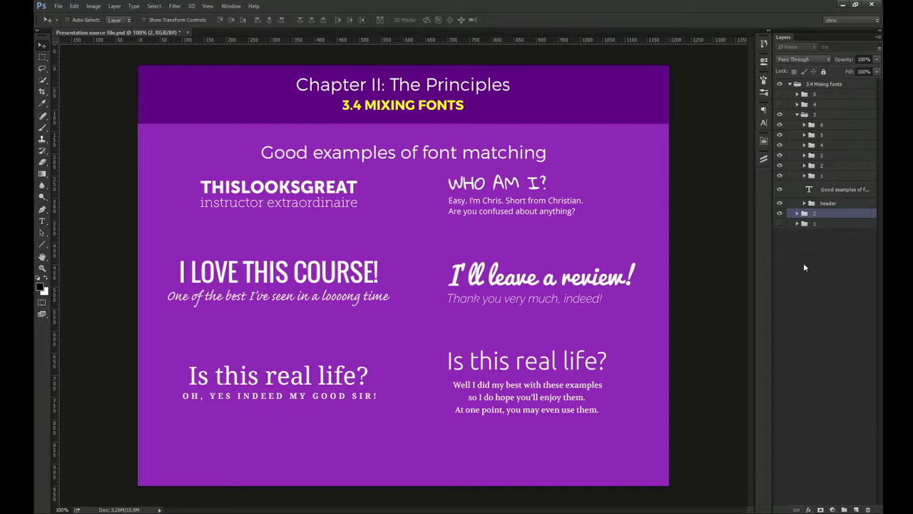
click(780, 104)
click(797, 105)
- Show the Visual hierarchy heading, the who's boss subtitle and the example text group
click(780, 145)
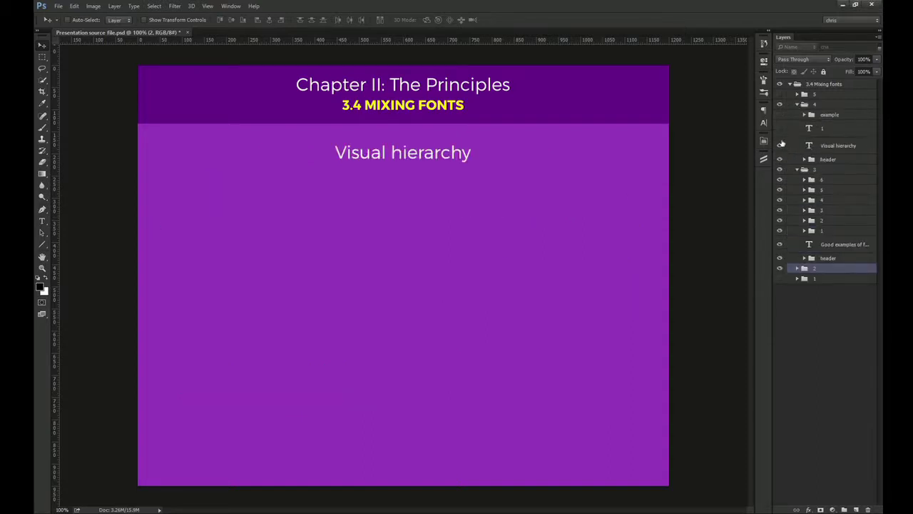
click(780, 128)
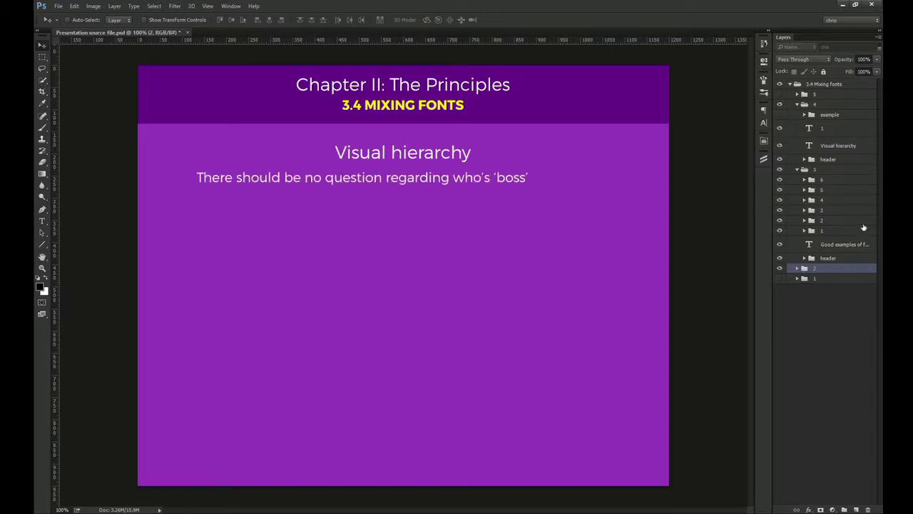
click(780, 115)
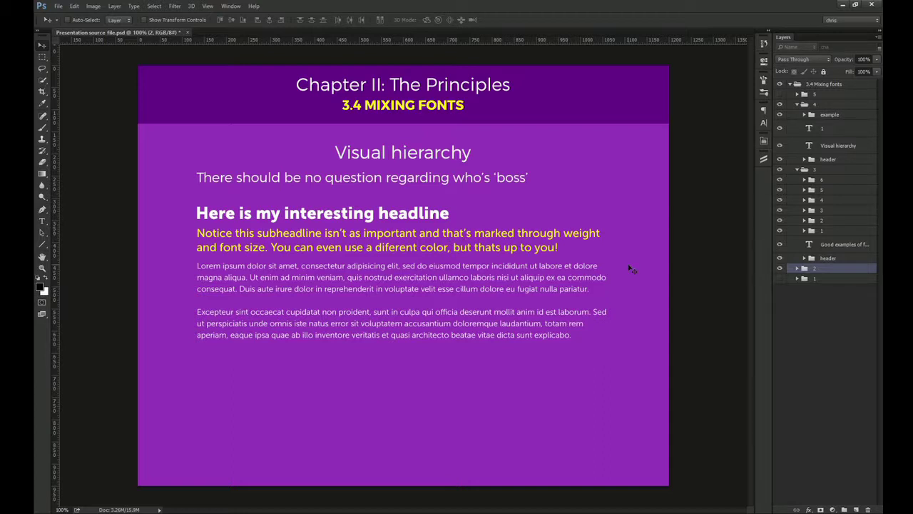
- Correct 'thats' to 'that's' in the yellow subheadline, then collapse groups 4 and 3
key(t)
click(499, 250)
text(')
key(ctrl+Return)
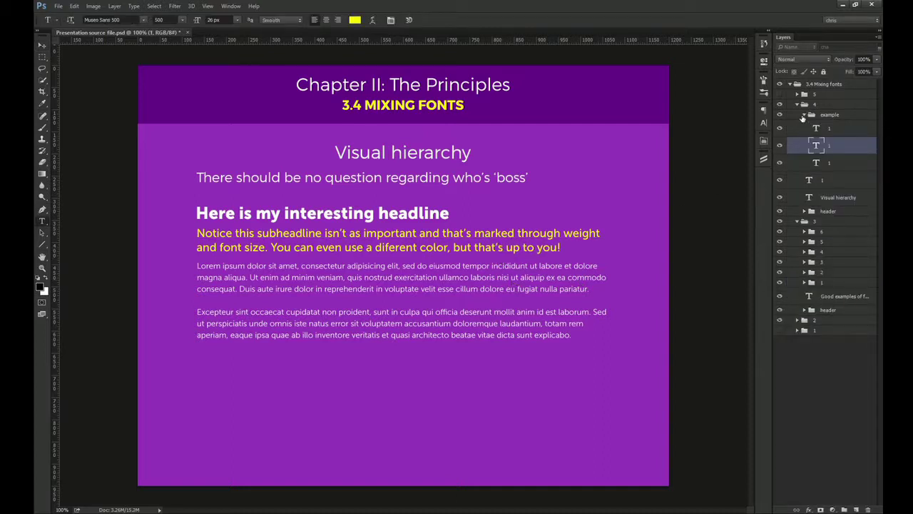
click(803, 116)
click(828, 115)
key(v)
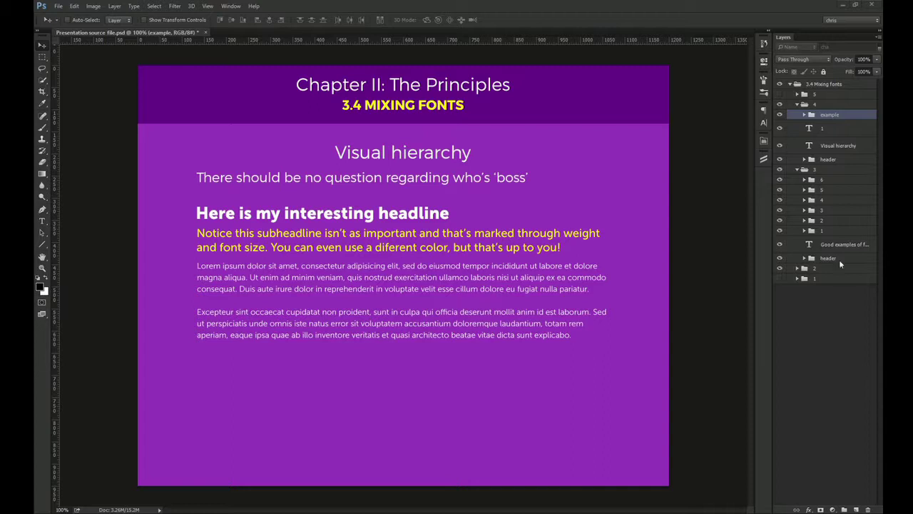
click(797, 105)
click(797, 114)
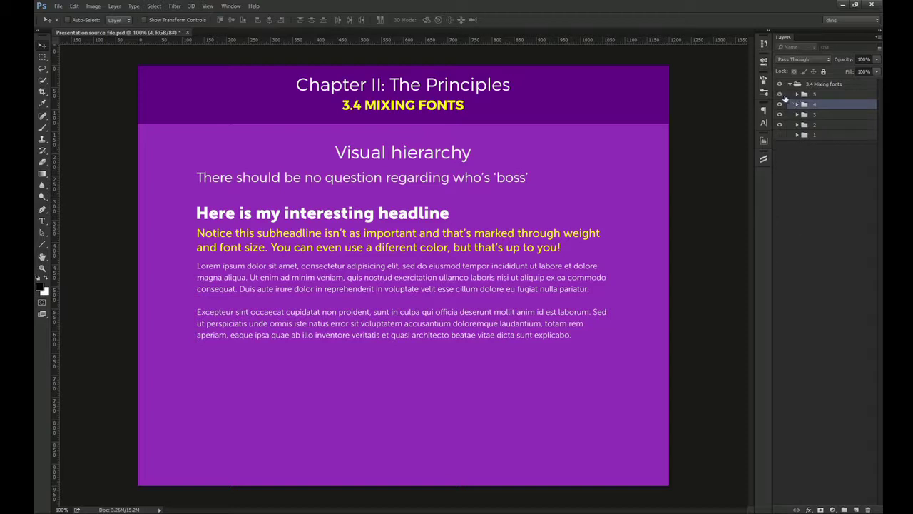
- Show the Consider the atmosphere heading plus Hello, kids!, Revolution through evolution and Award-winning restaurant lines
click(779, 93)
click(796, 93)
click(779, 160)
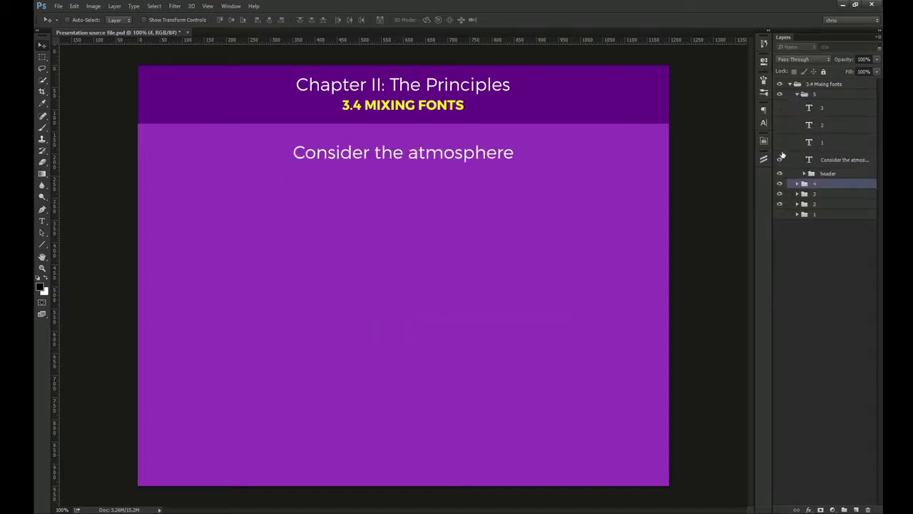
click(779, 142)
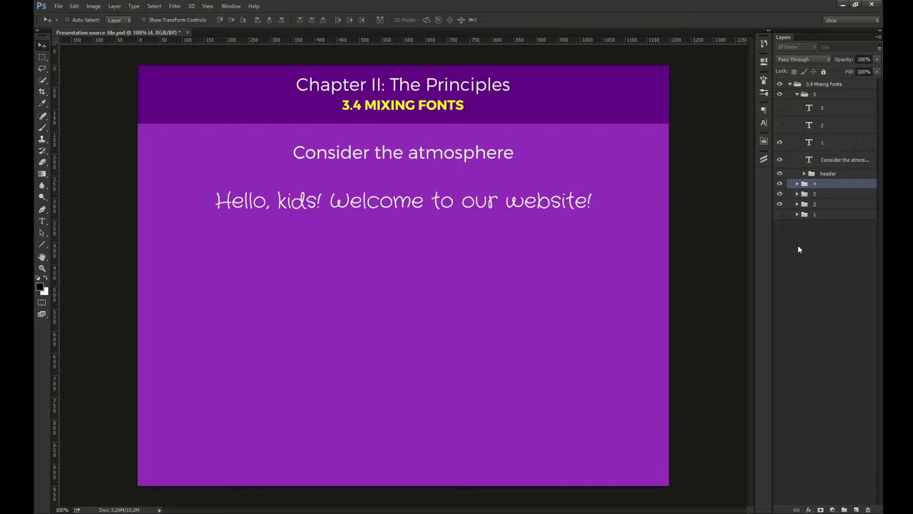
click(779, 125)
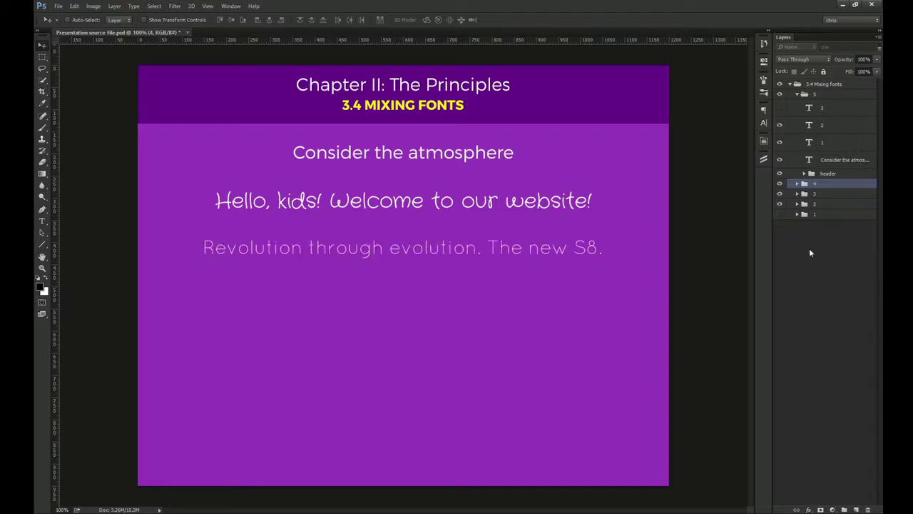
click(779, 108)
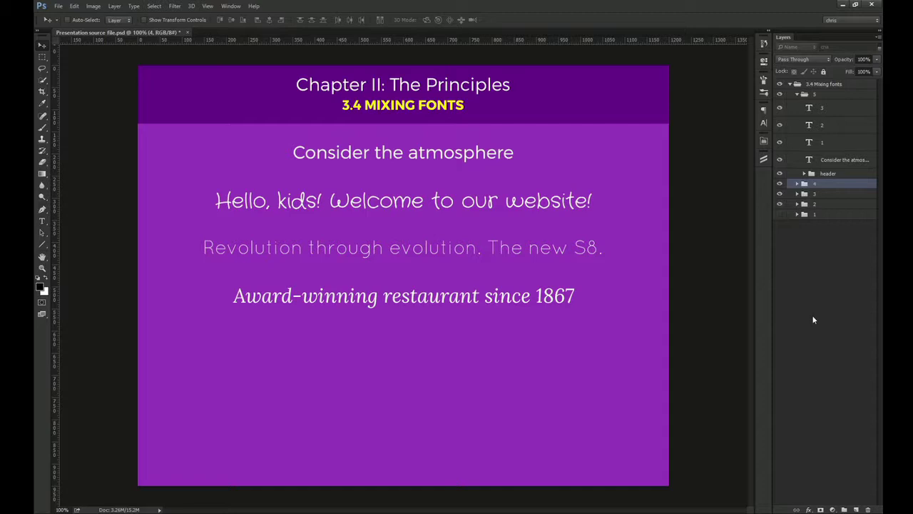
key(ctrl+plus)
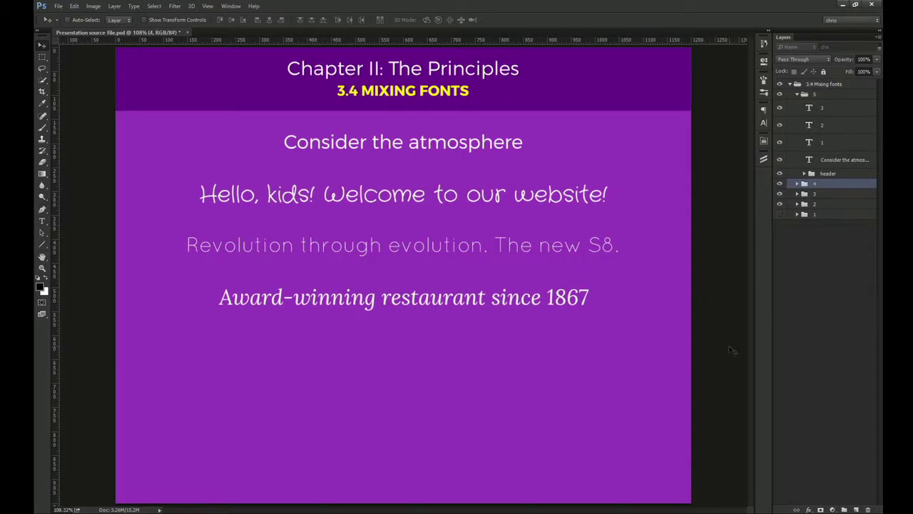
key(ctrl+minus)
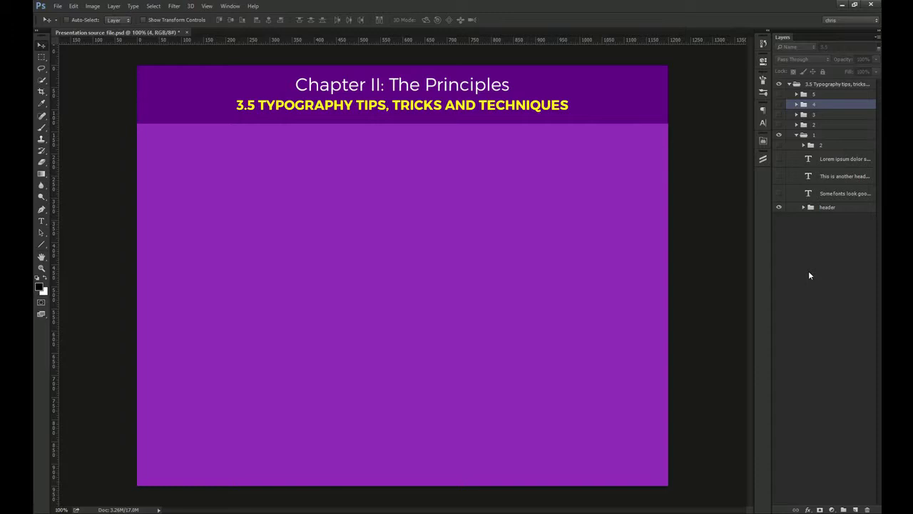
- Show the 'Some fonts look good only in certain sizes' heading and sample text, and set the paragraph's font to Arial Regular
click(779, 194)
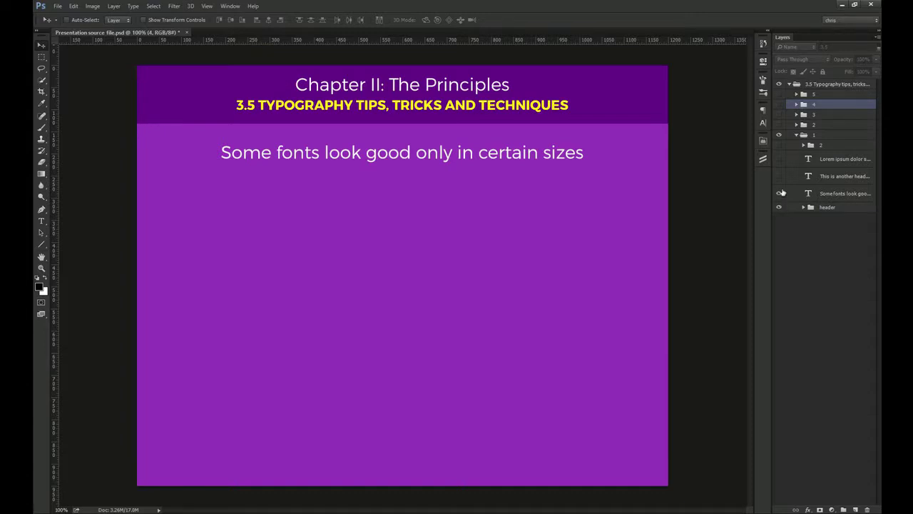
drag(779, 158, 779, 172)
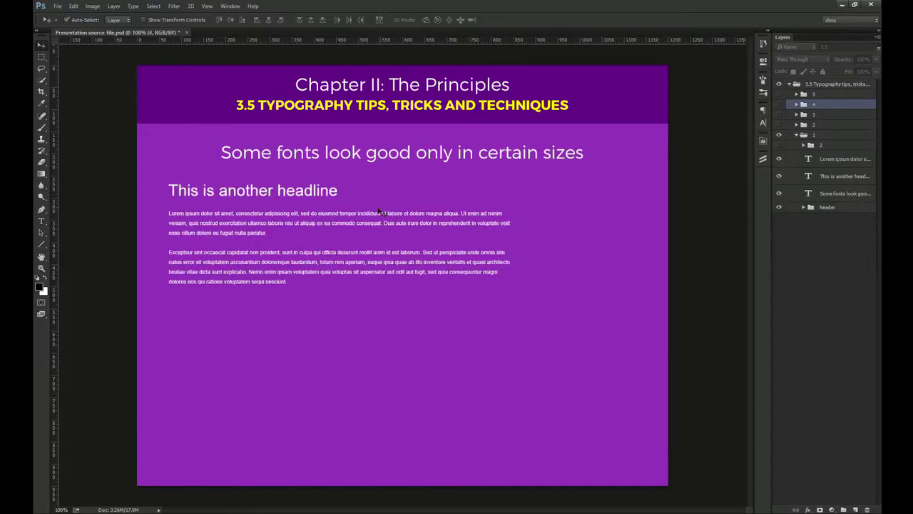
click(377, 212)
click(764, 124)
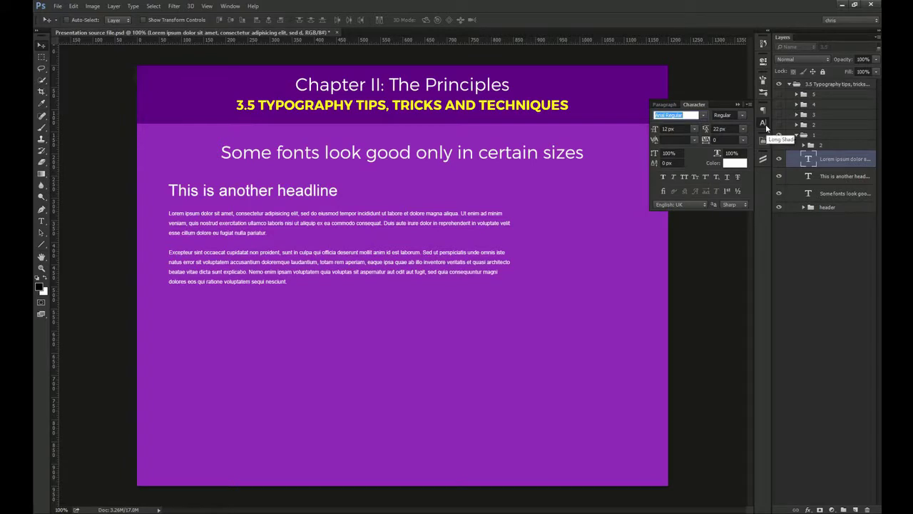
key(ctrl+z)
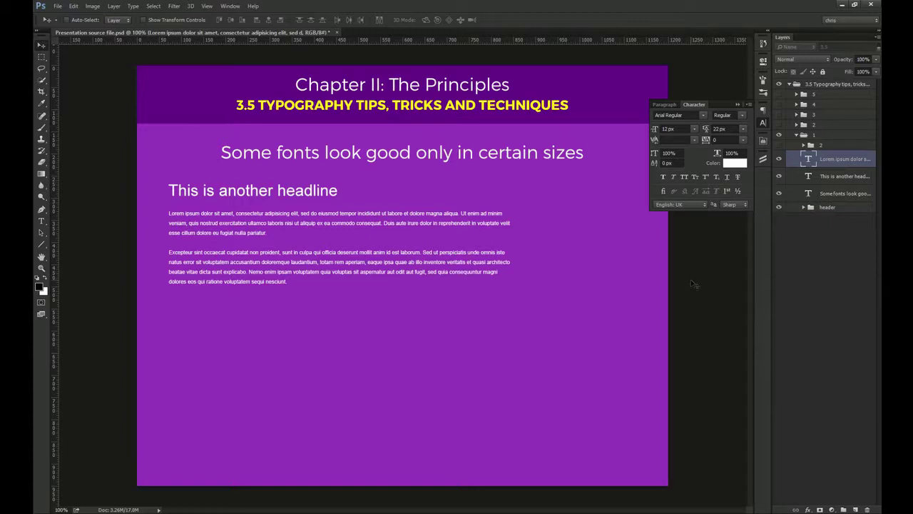
click(688, 115)
text(obs)
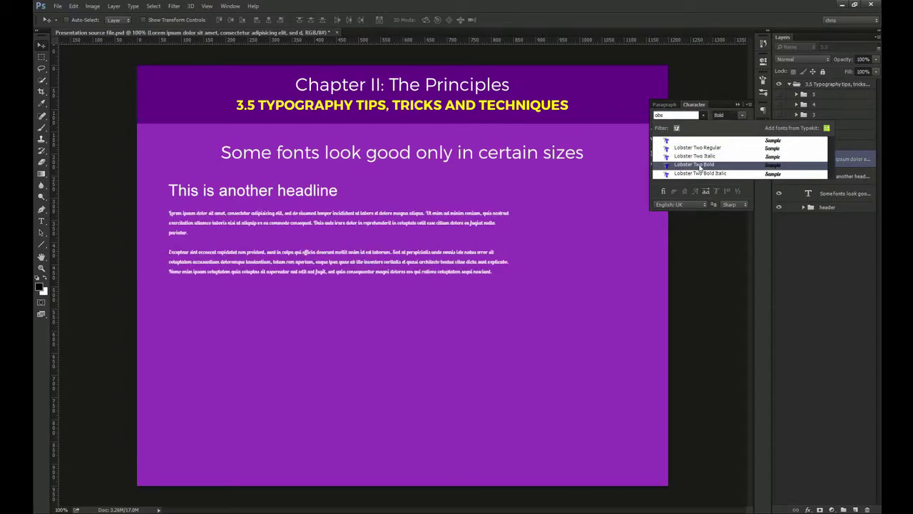
click(694, 165)
click(683, 129)
text(14)
key(Return)
key(ctrl+alt+z)
key(ctrl+alt+z)
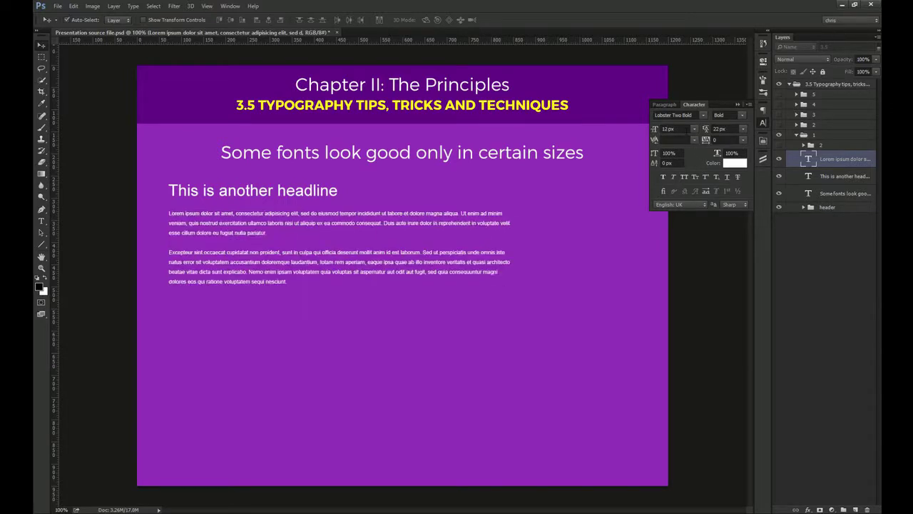
click(323, 188)
click(681, 116)
text(obst)
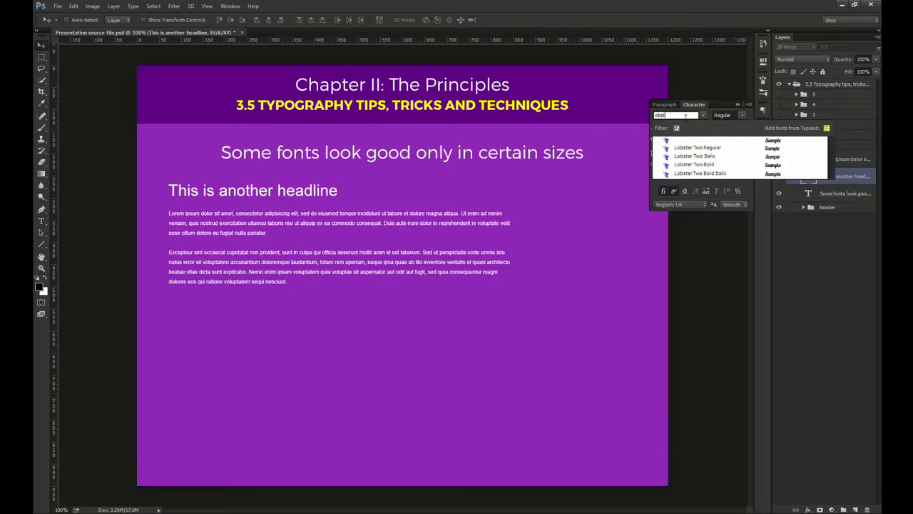
click(698, 147)
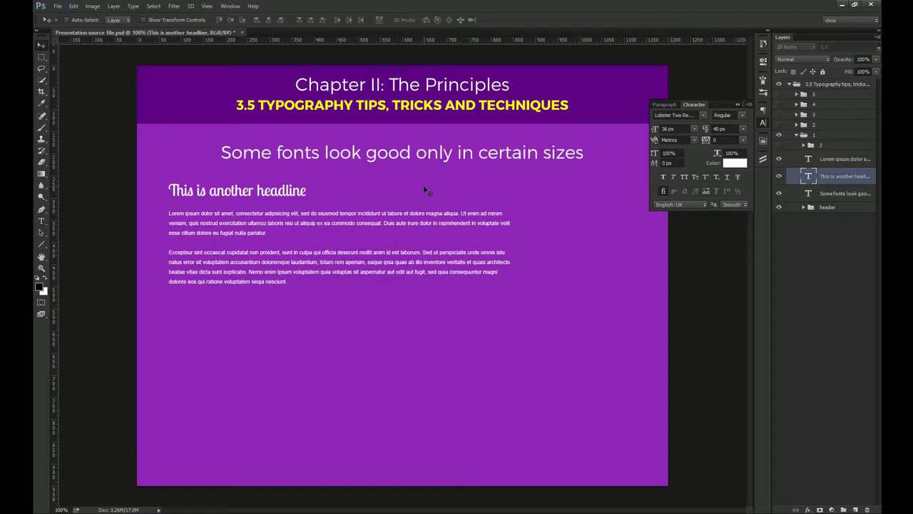
key(ctrl+z)
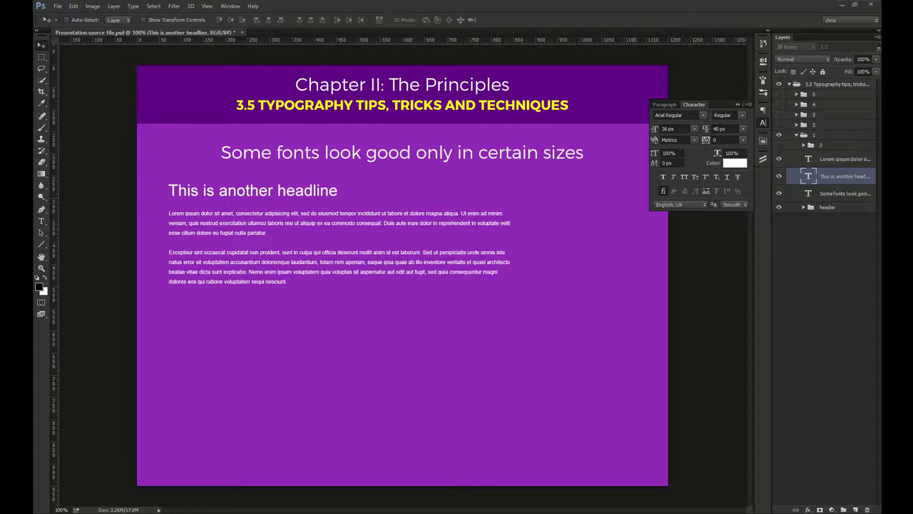
click(780, 146)
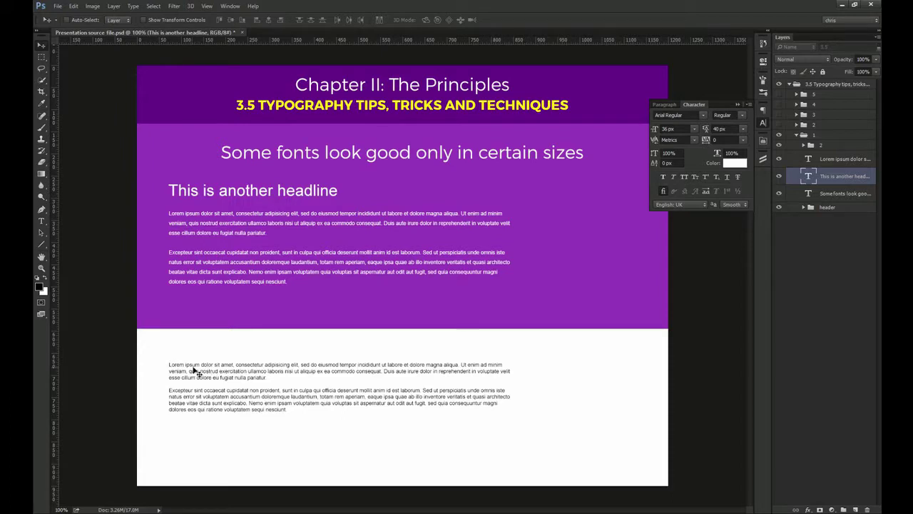
- Set the lower Lorem ipsum paragraph layer's font size to 11 px
ctrl+click(492, 366)
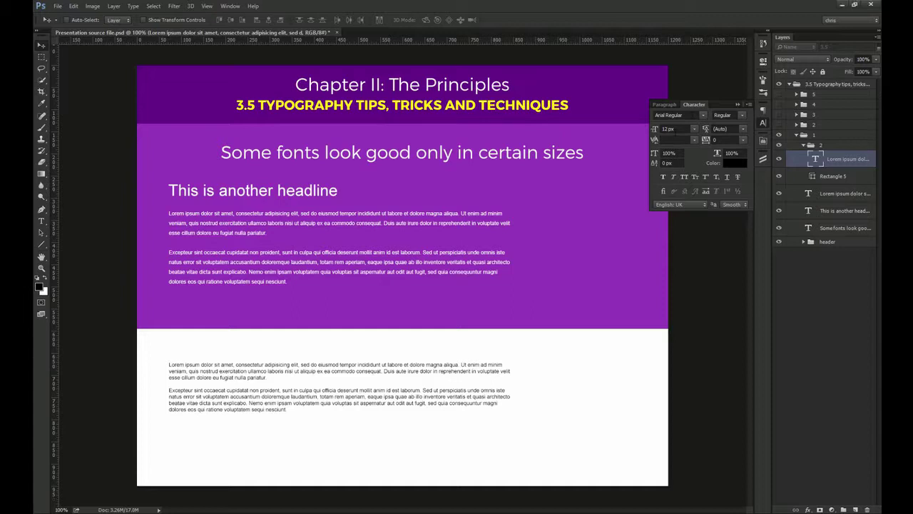
click(680, 129)
text(11)
key(Return)
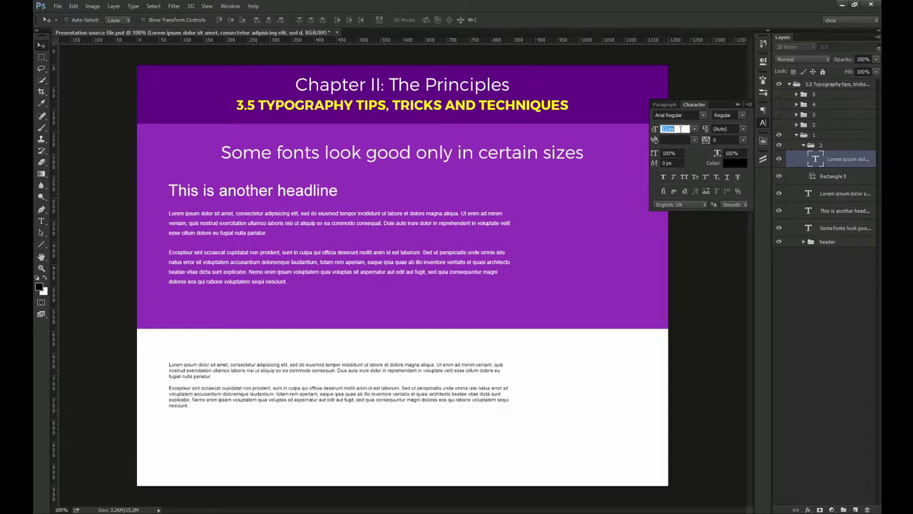
text(12)
key(Return)
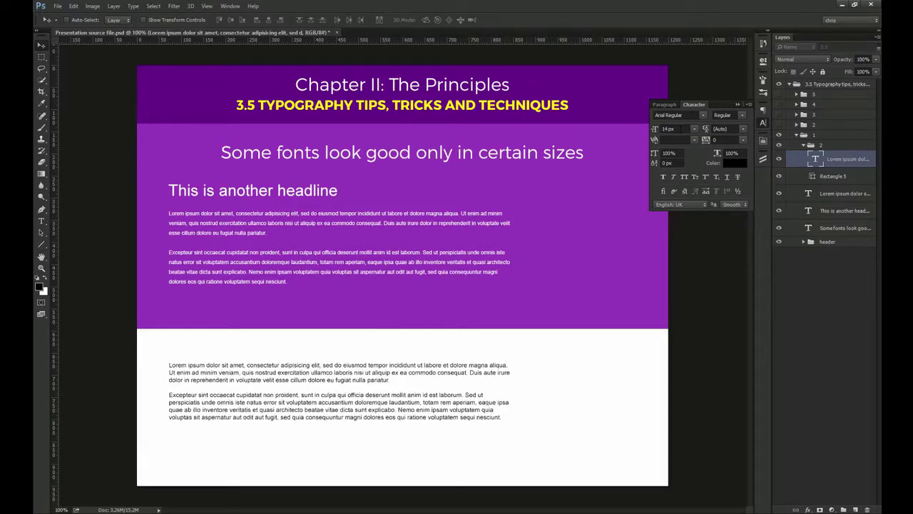
text(11)
key(Return)
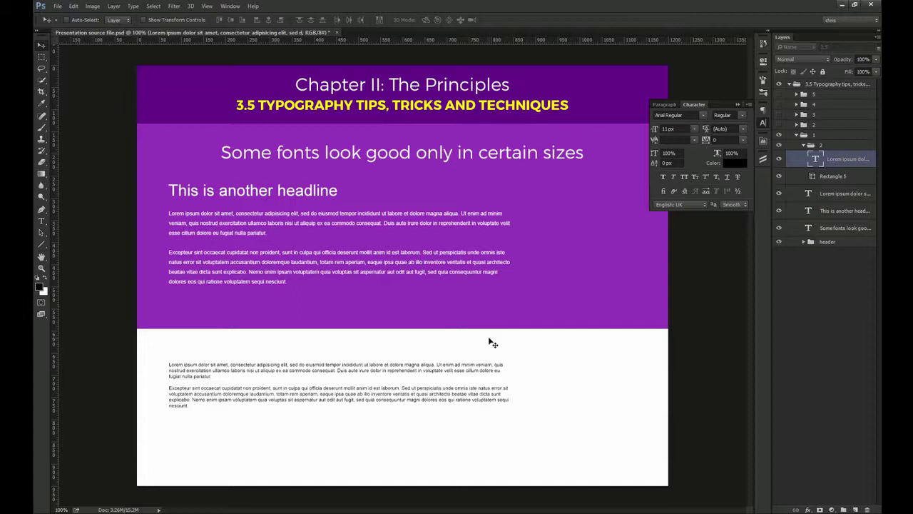
- Colour the body paragraphs dark grey #444444, after briefly trying #000000
click(735, 162)
text(444)
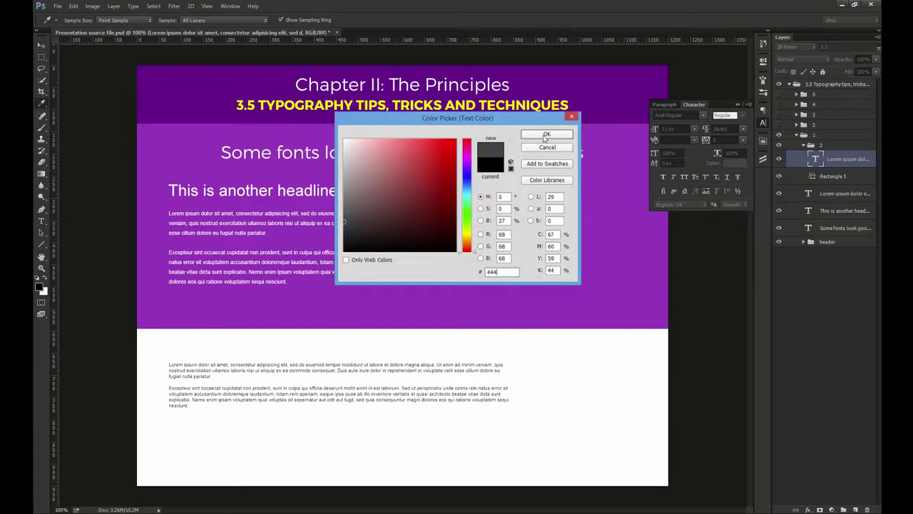
key(BackSpace)
key(BackSpace)
key(BackSpace)
text(000000)
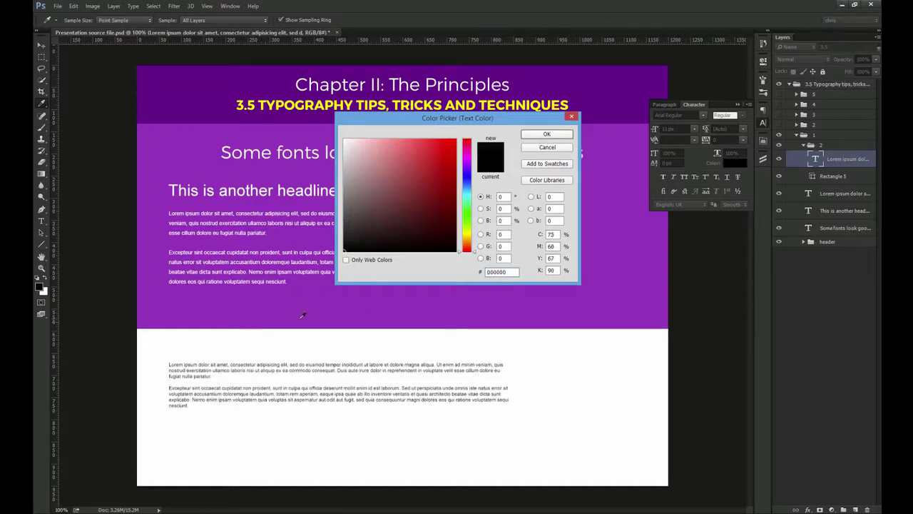
drag(515, 271, 479, 273)
text(444)
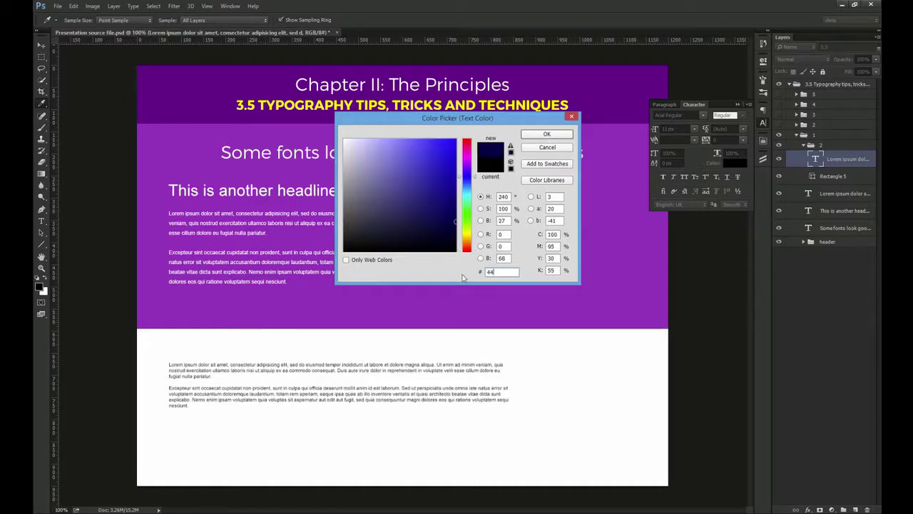
click(546, 134)
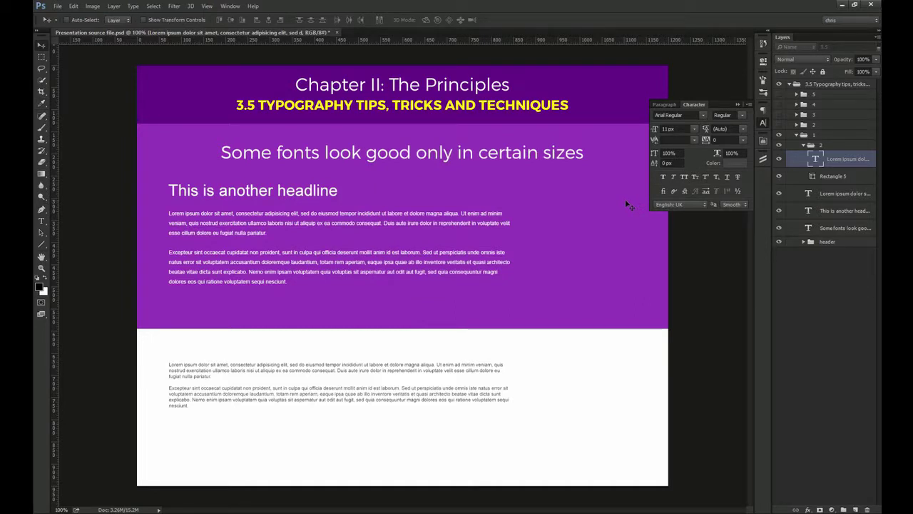
- Return the body text to 12 px and check the line spacing presets, keeping Auto
click(670, 128)
text(12)
key(Return)
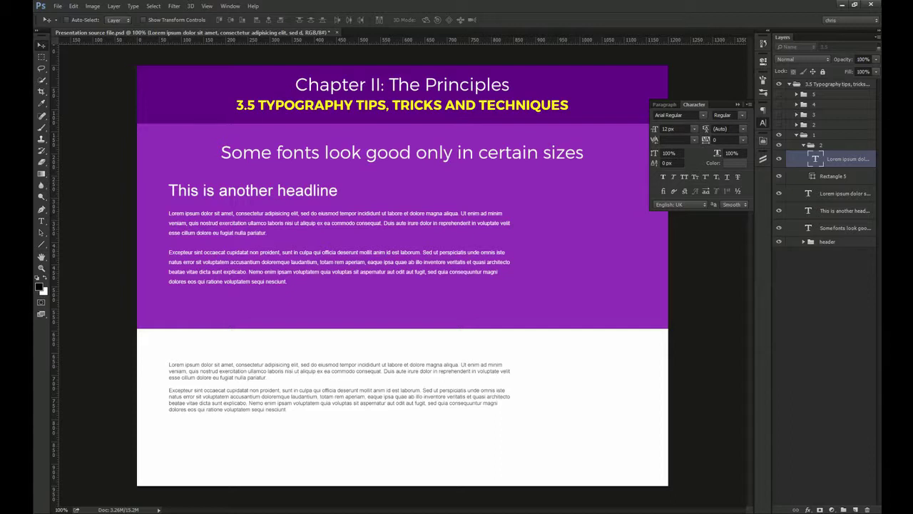
click(744, 129)
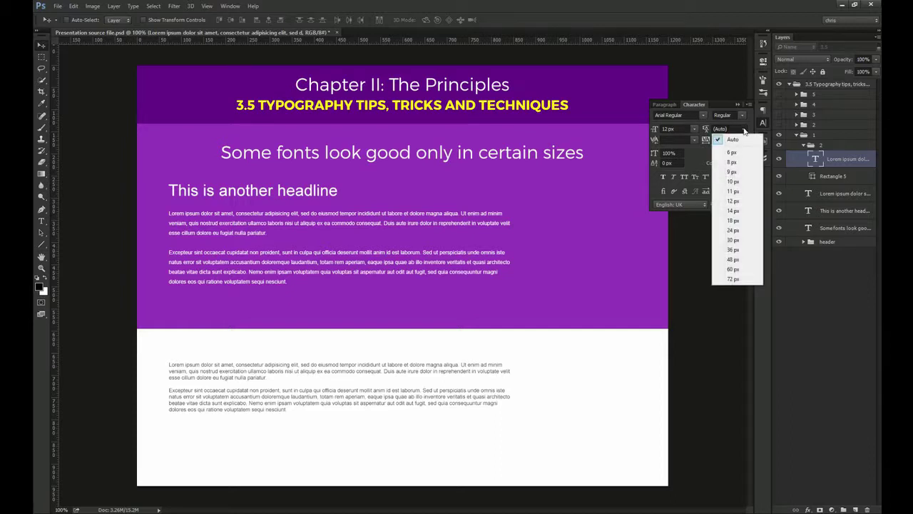
click(745, 132)
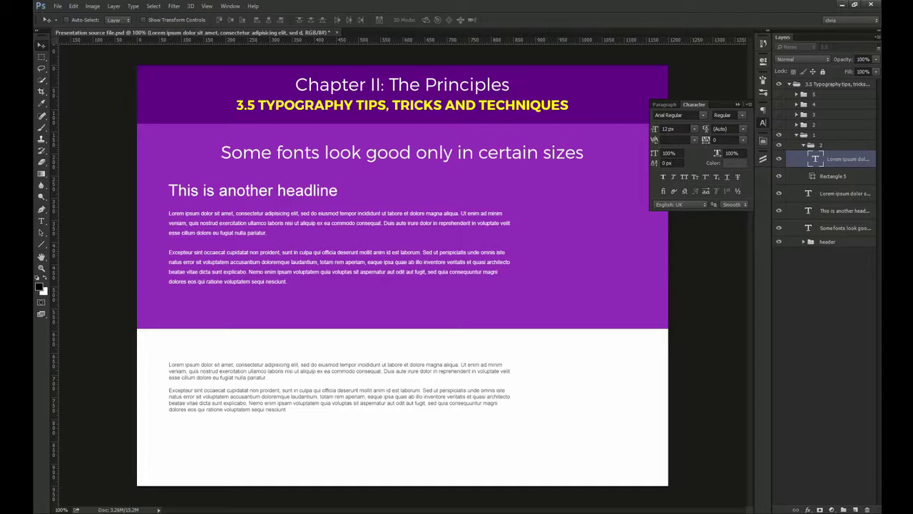
click(721, 129)
- Set the paragraphs' leading to 18 px, then widen it to 22 px
text(18)
key(Return)
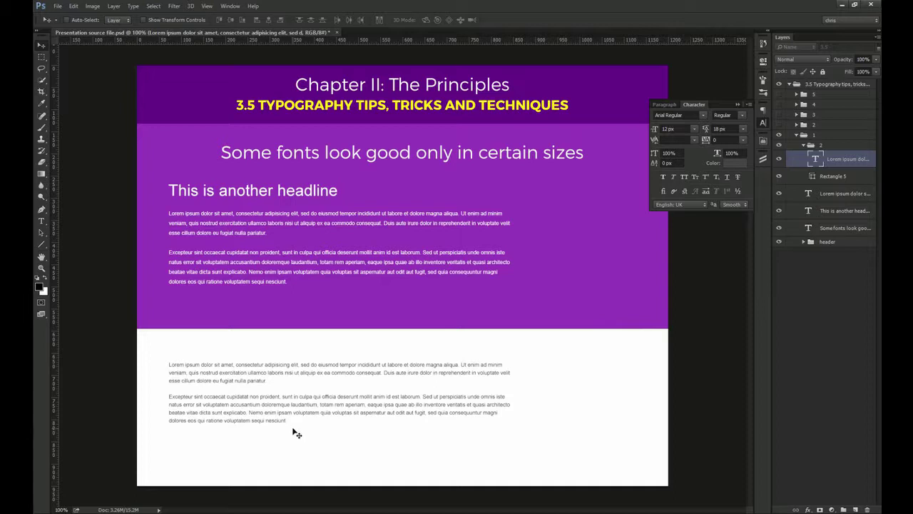
key(Return)
text(22)
key(Return)
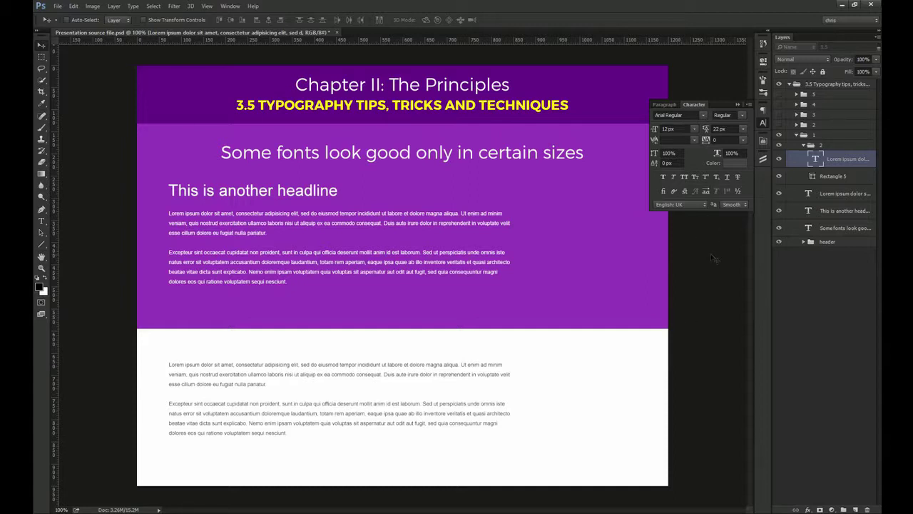
- Try 222 and 666 greys, then settle on #4d4d4d for the body paragraph colour
click(734, 163)
text(222)
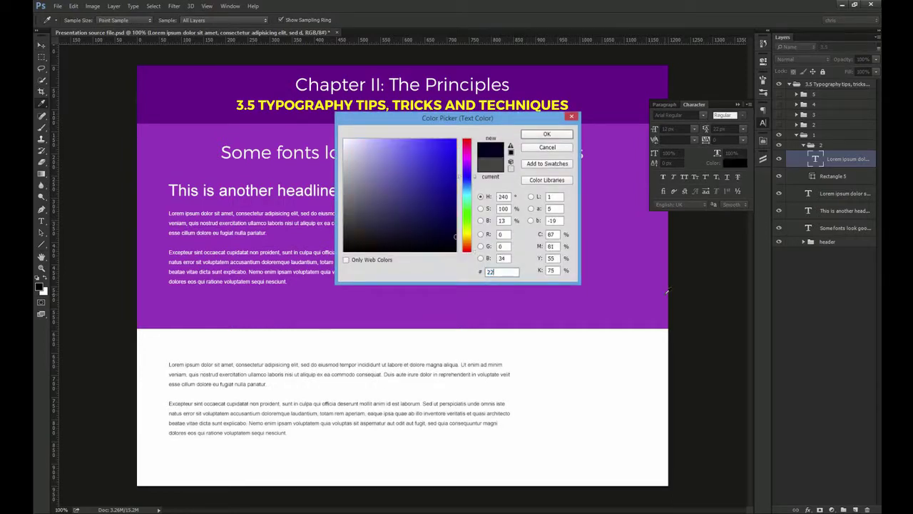
double_click(511, 268)
text(666)
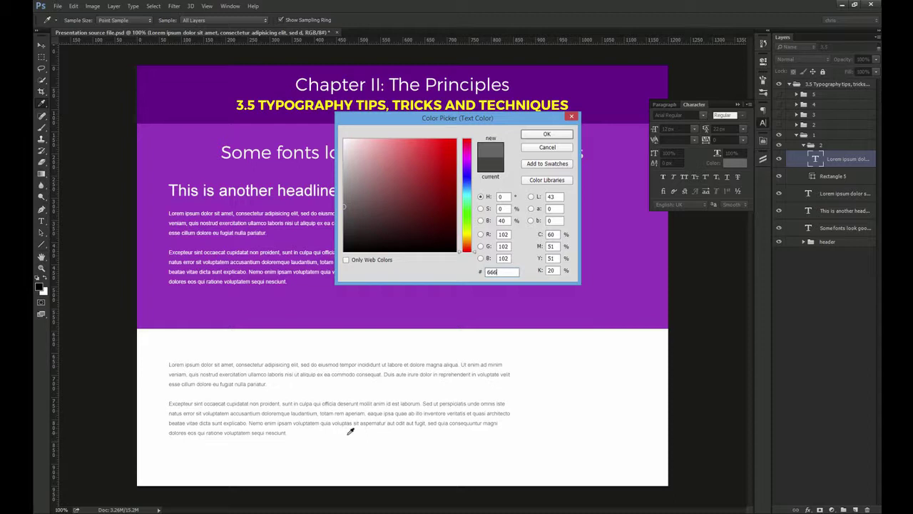
click(358, 240)
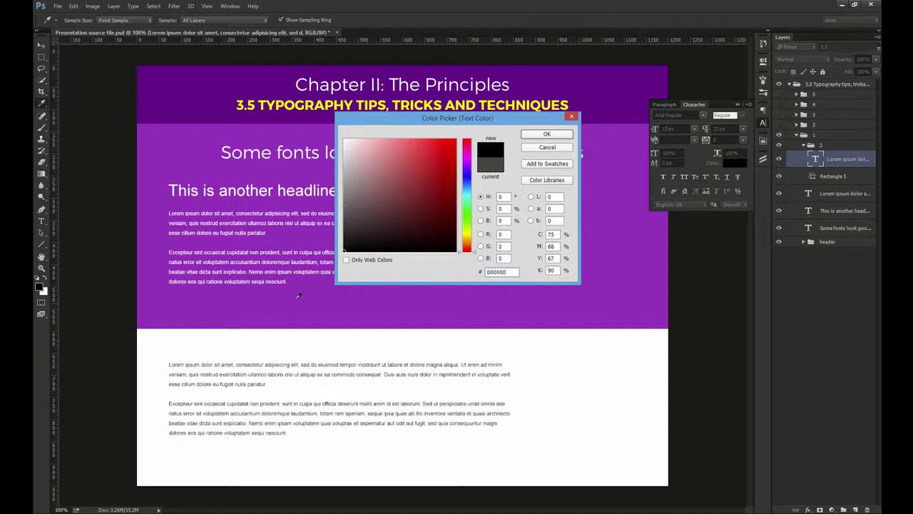
click(342, 240)
drag(342, 240, 343, 218)
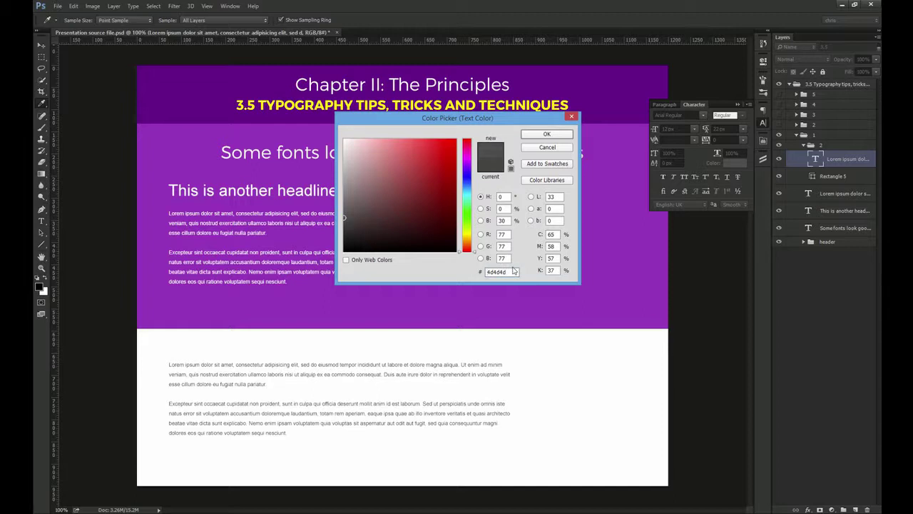
click(548, 134)
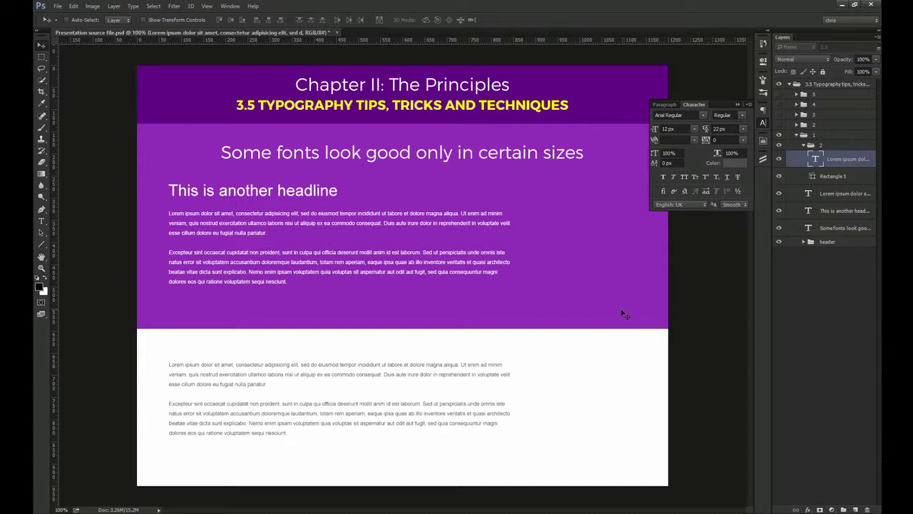
- Hide group 1 and show group 2's Anti-aliasing heading, subtitle and example panel
click(795, 136)
click(779, 136)
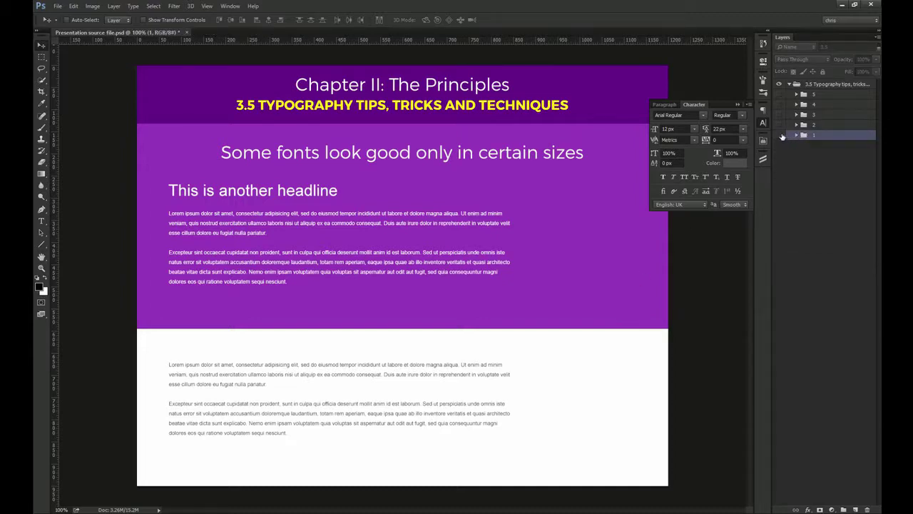
click(779, 124)
click(796, 125)
click(779, 183)
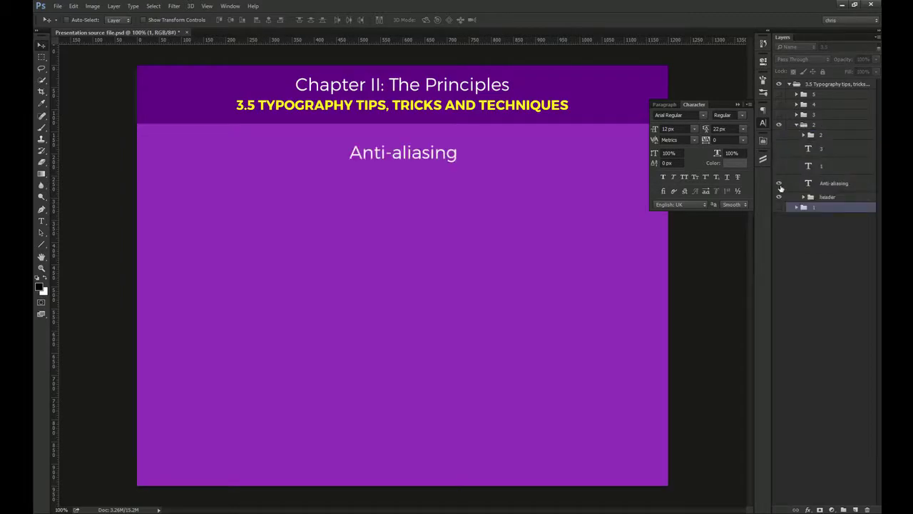
click(779, 167)
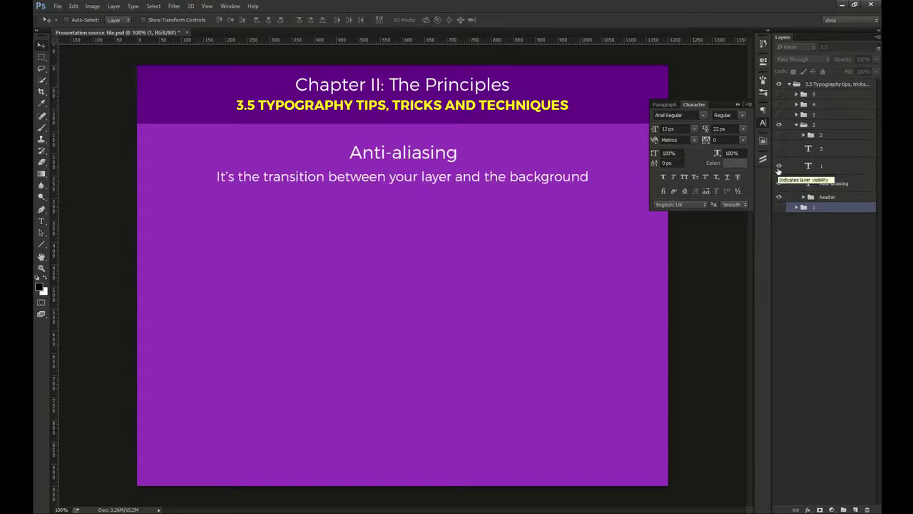
click(779, 135)
- Zoom in to inspect the Anti-aliasing letter pixels, then return to the full slide with guides hidden
key(z)
drag(435, 270, 553, 394)
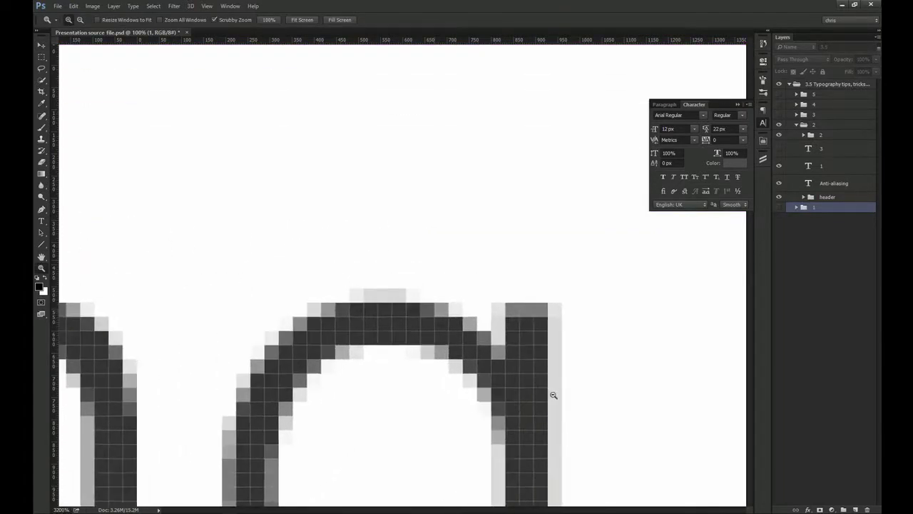
key(v)
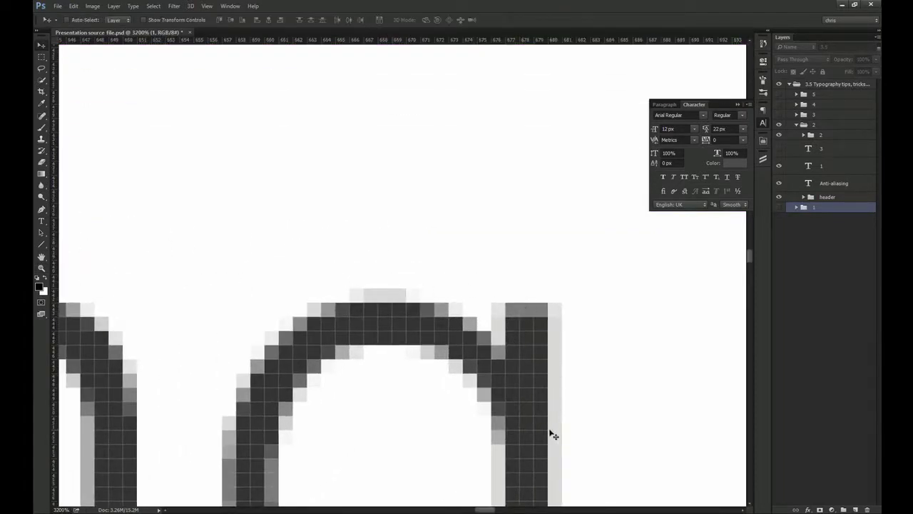
drag(530, 418, 520, 244)
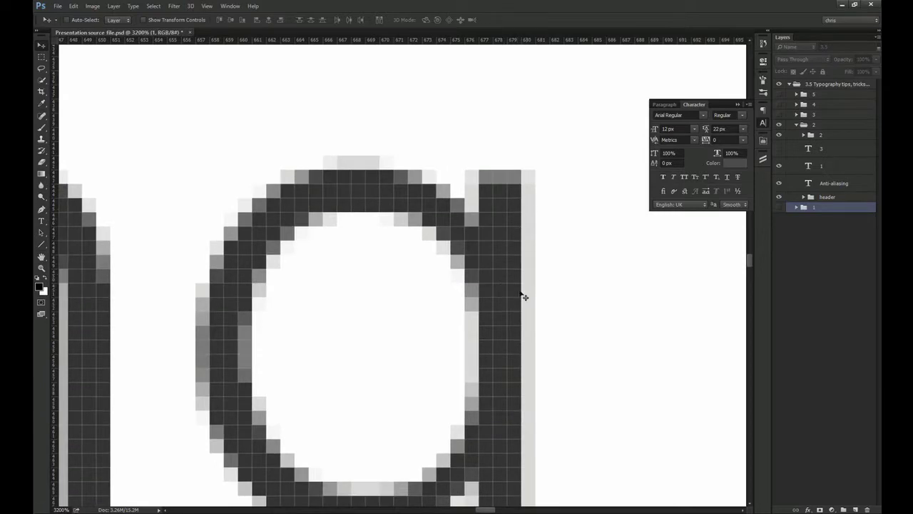
key(ctrl+1)
key(ctrl+semicolon)
ctrl+click(479, 184)
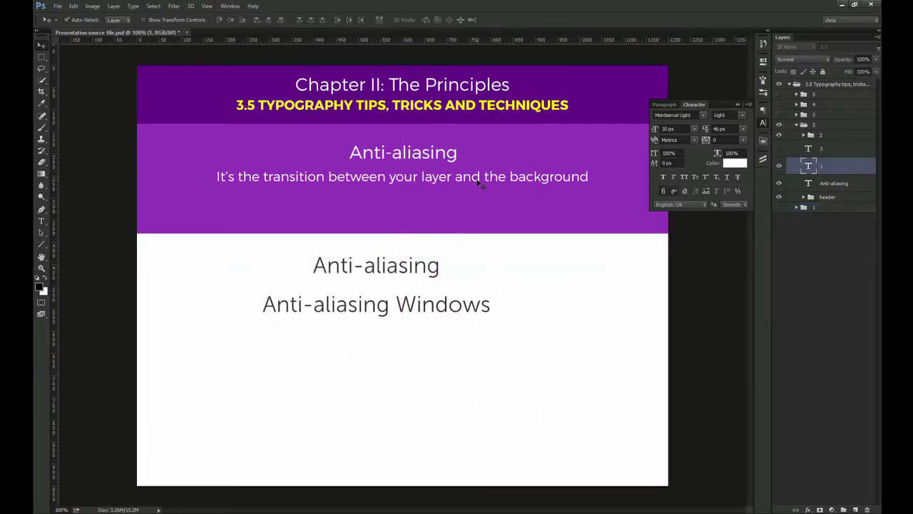
- Compare Crisp and Smooth anti-aliasing on the subtitle up close, leaving it Smooth
click(731, 205)
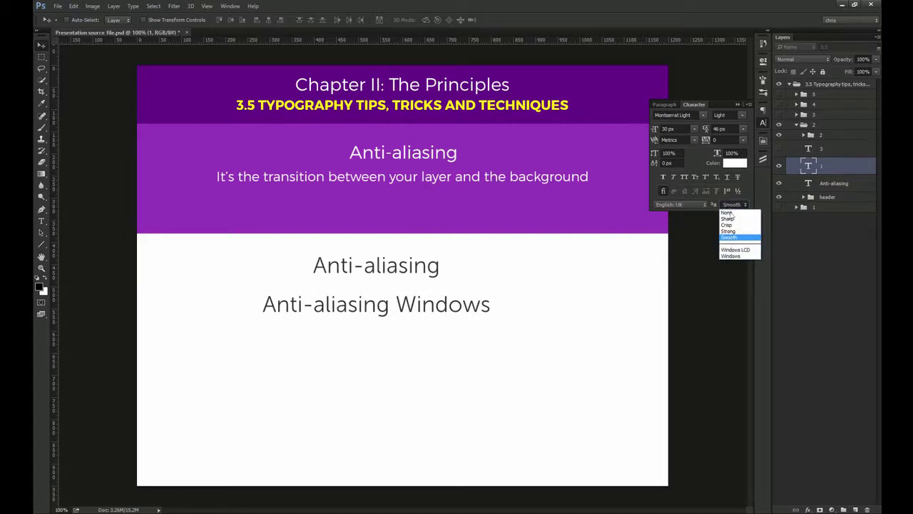
click(728, 224)
click(731, 204)
click(732, 238)
drag(717, 241, 754, 205)
click(731, 205)
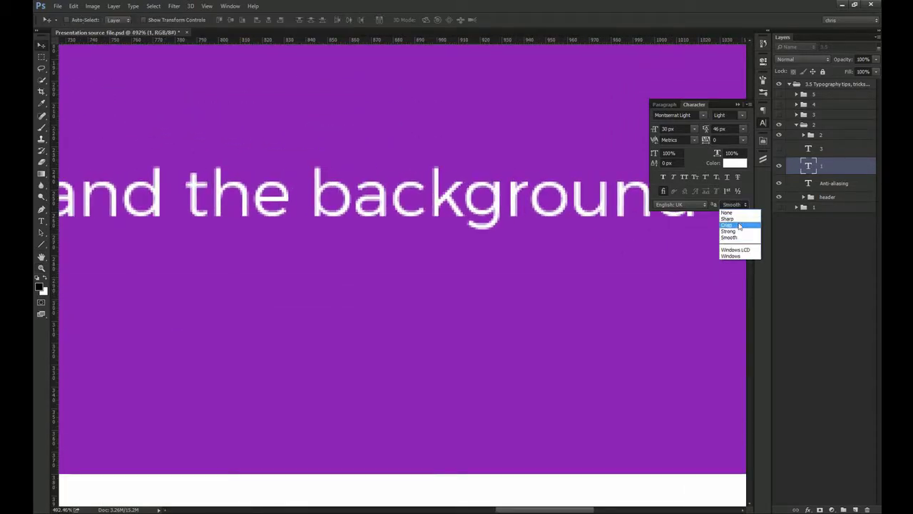
click(728, 225)
click(730, 206)
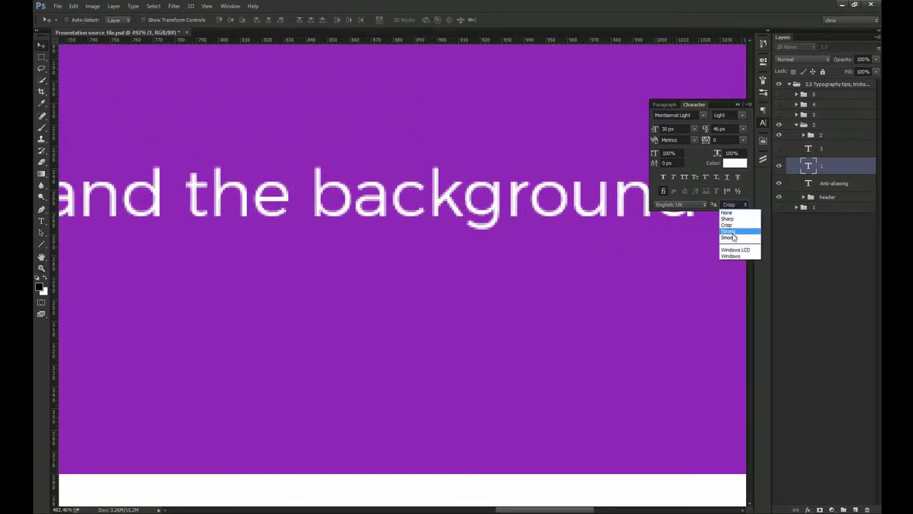
click(729, 240)
key(ctrl+1)
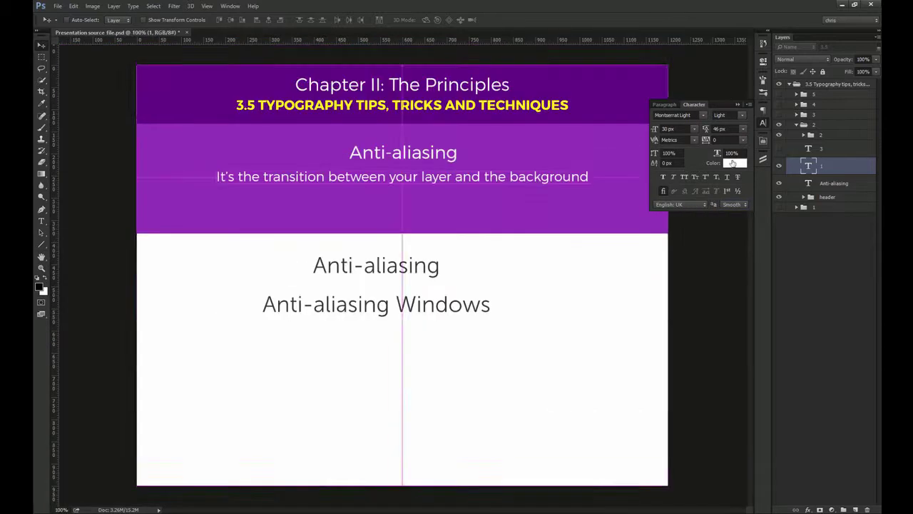
- Show the 'Sharp or strong really helps out' note and try Sharp, Strong and Smooth on it
click(778, 149)
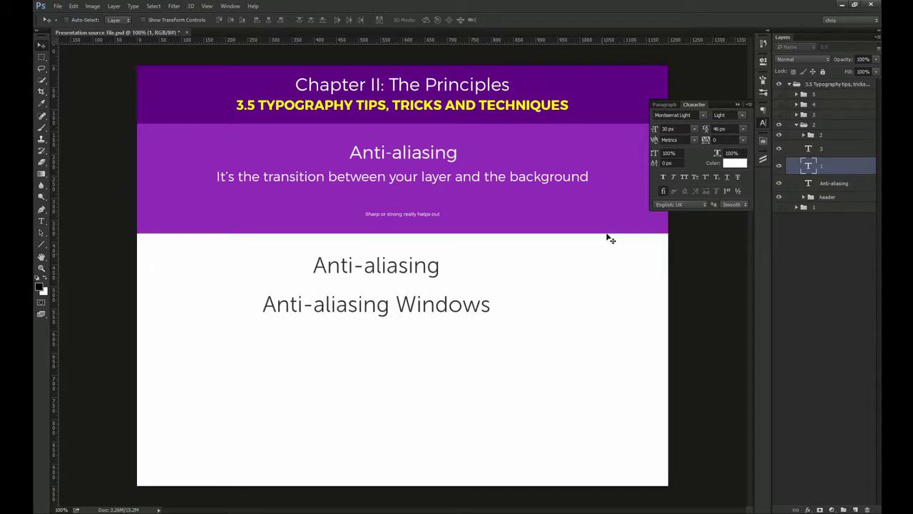
click(426, 214)
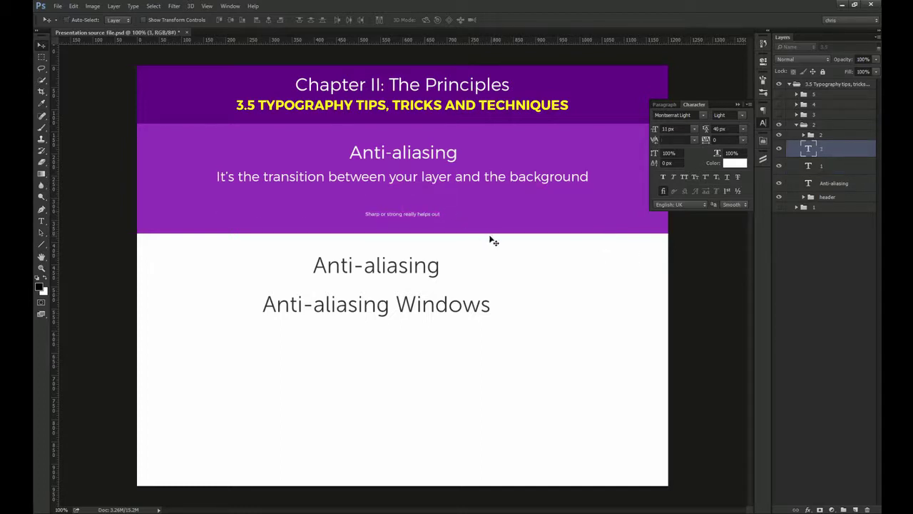
click(731, 205)
click(733, 214)
click(740, 204)
click(730, 229)
key(z)
drag(416, 216, 457, 211)
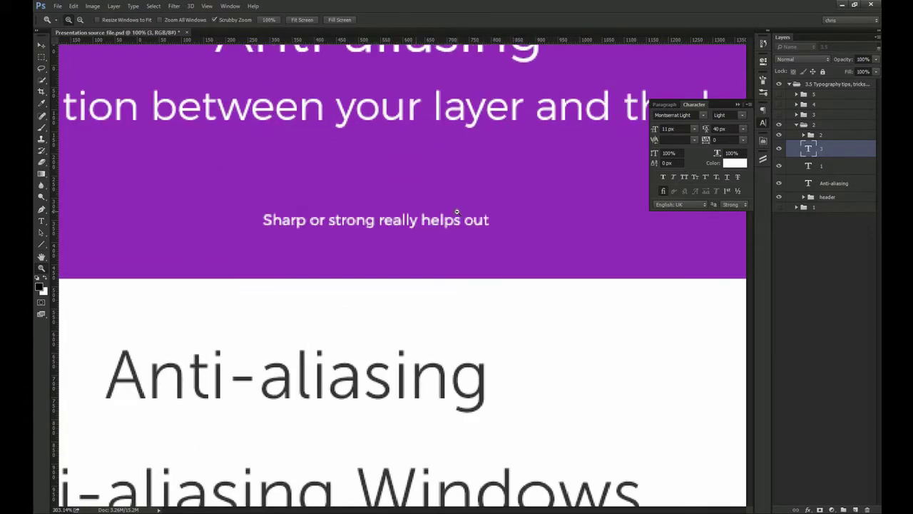
key(v)
click(731, 205)
click(731, 239)
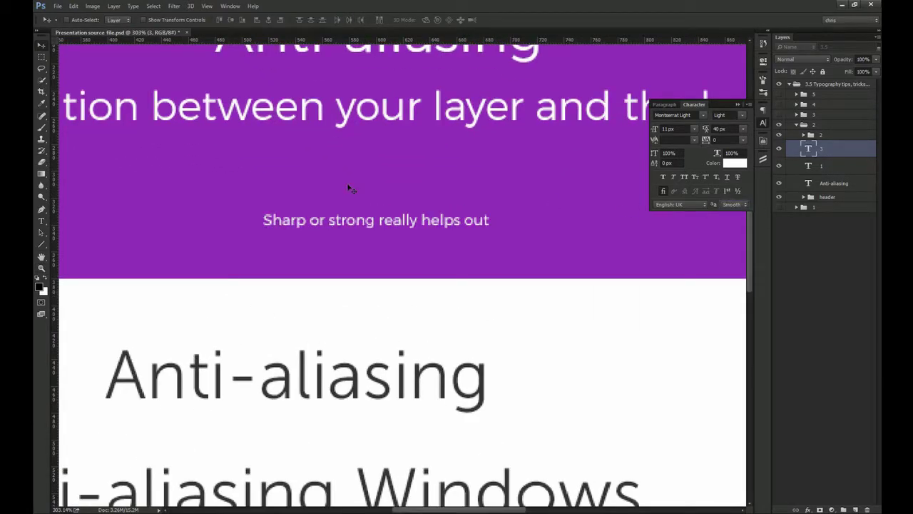
- Cycle the caption through Strong, Sharp and Smooth, finally setting it to Sharp
click(737, 205)
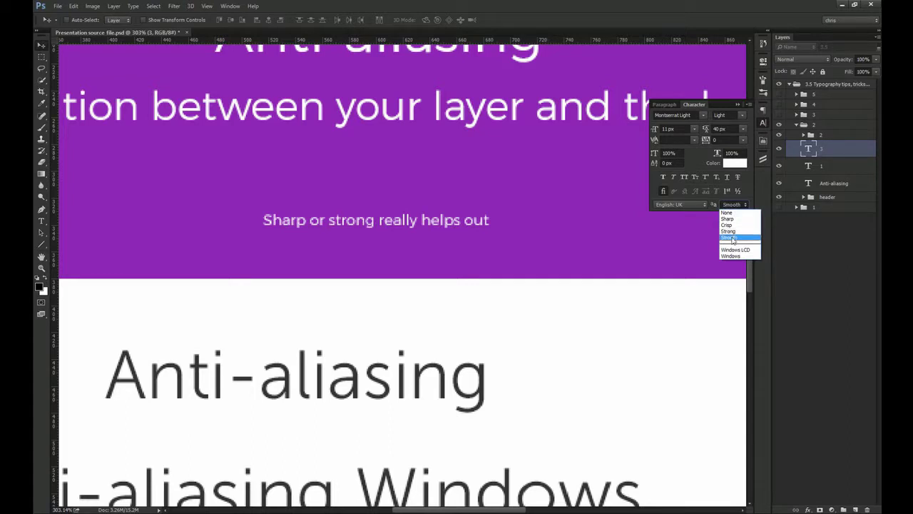
click(737, 232)
click(737, 204)
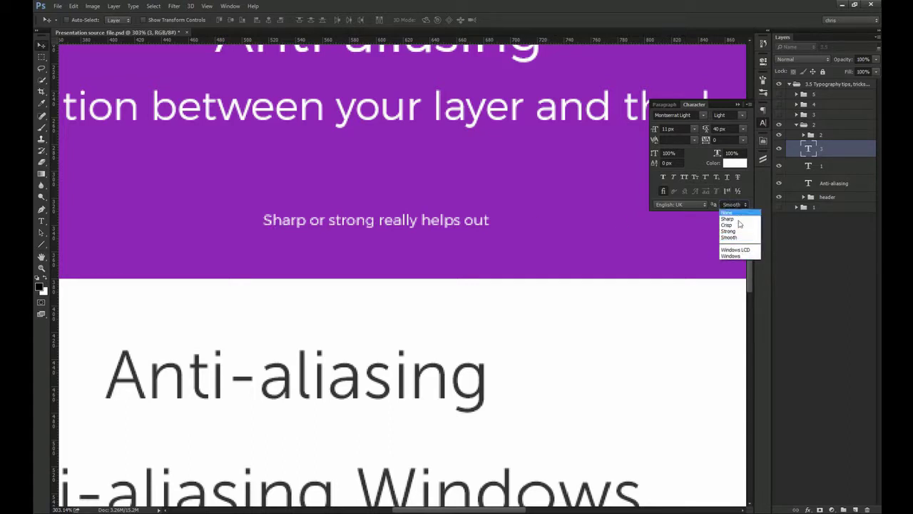
click(735, 220)
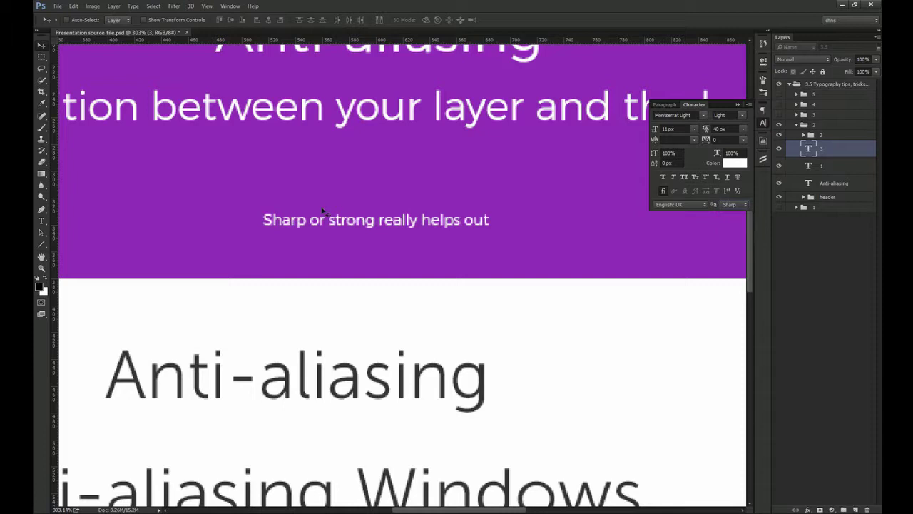
click(733, 205)
click(736, 230)
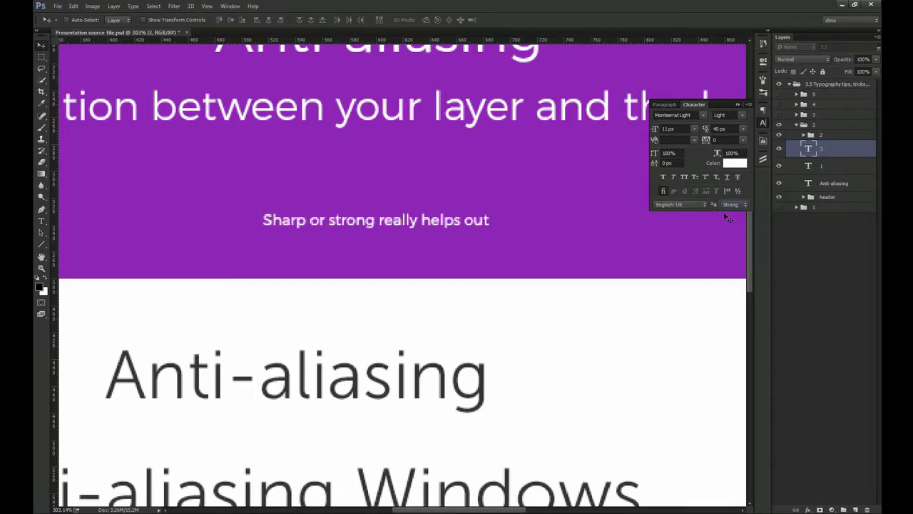
click(733, 205)
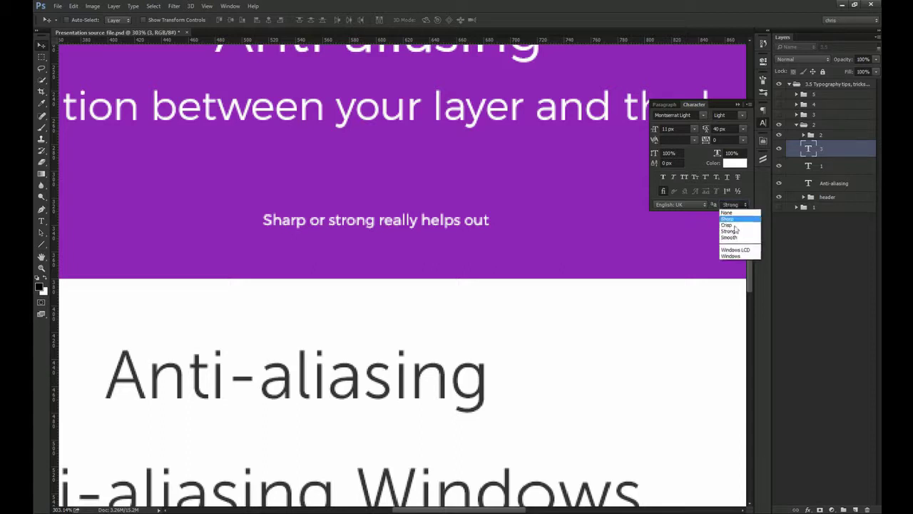
click(738, 238)
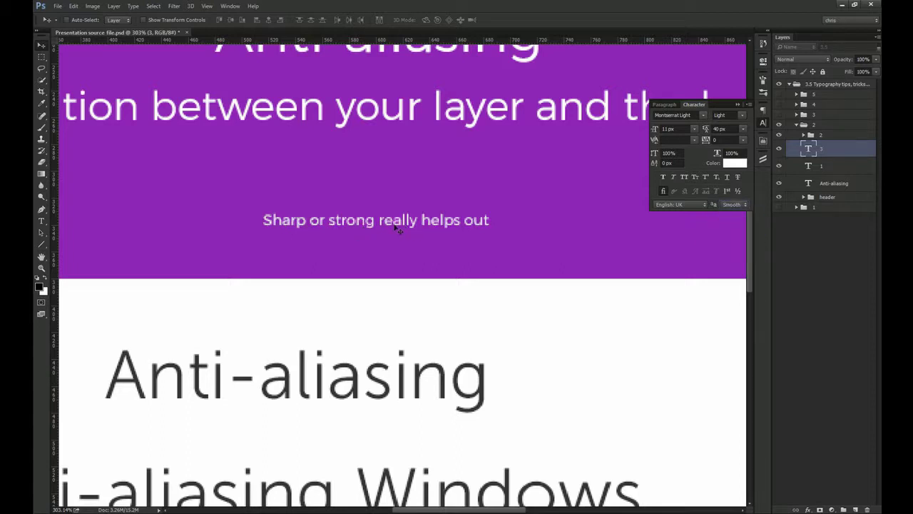
click(732, 205)
click(729, 218)
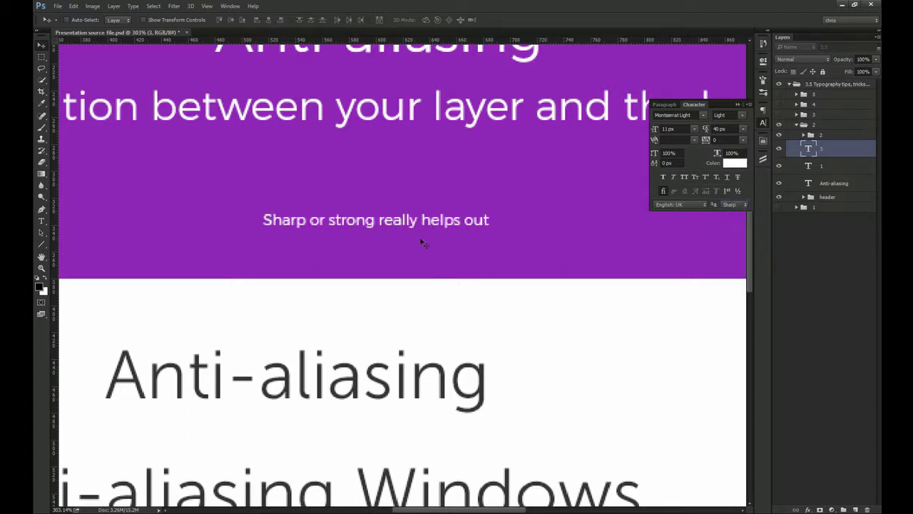
scroll(424, 264, down, 3)
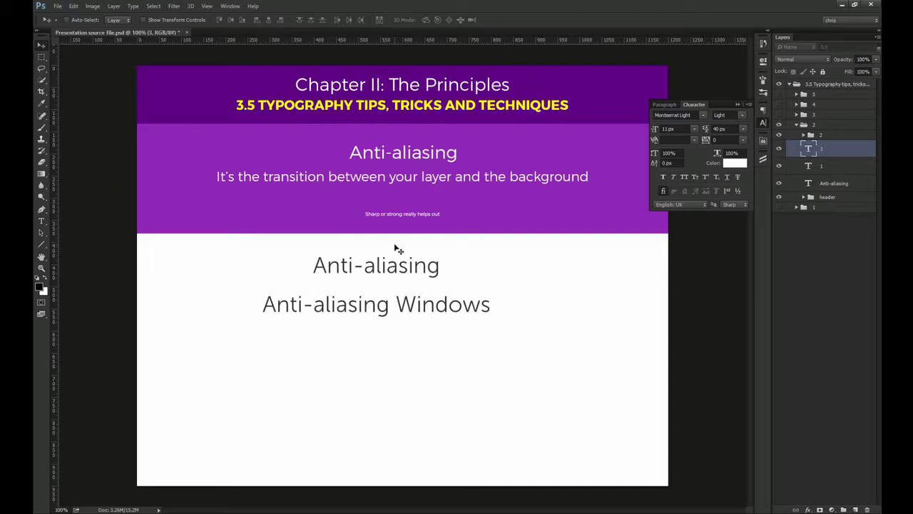
- Apply Windows anti-aliasing to the 'Anti-aliasing Windows' heading and zoom in on both headings
click(399, 262)
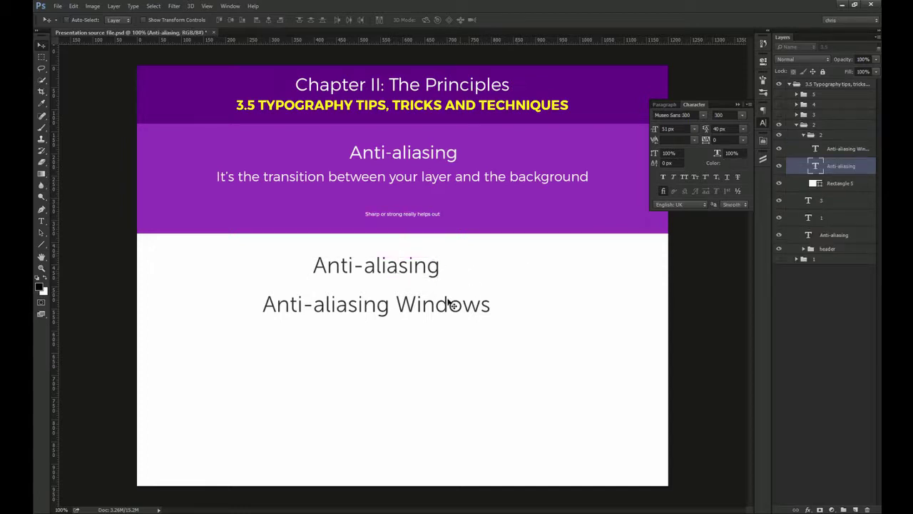
click(731, 205)
click(729, 207)
click(453, 304)
click(733, 206)
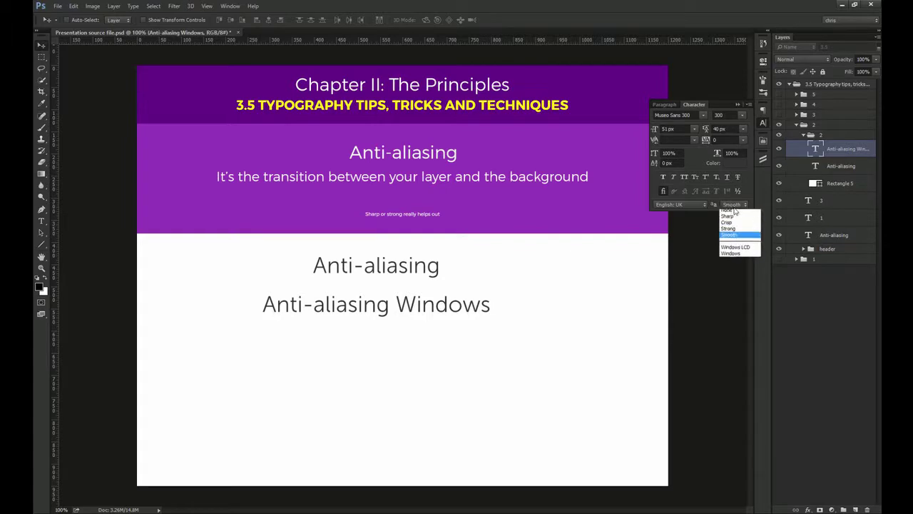
click(739, 252)
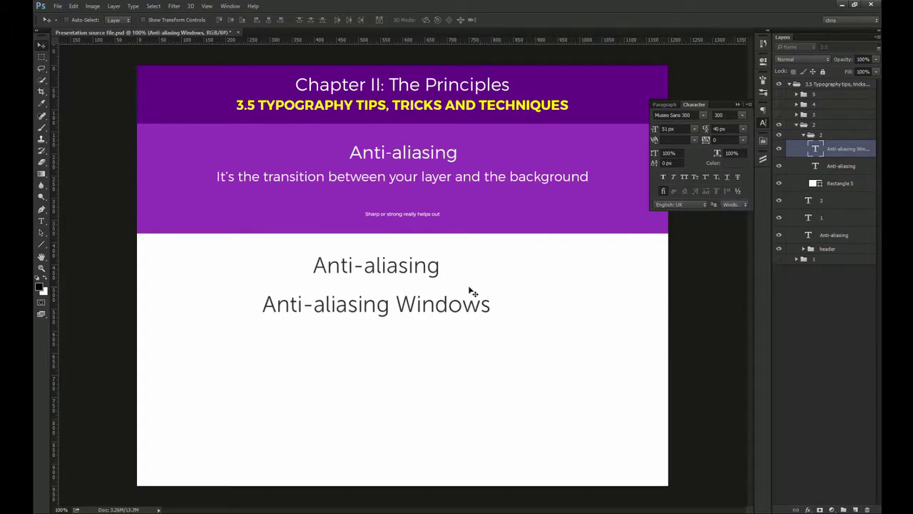
key(z)
drag(365, 300, 404, 319)
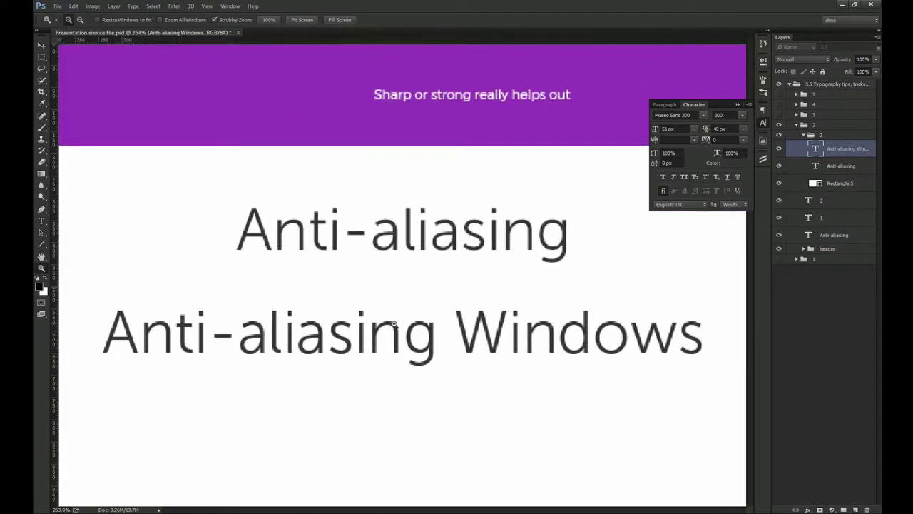
- Compare Smooth against Windows rendering, set the heading back to Smooth, and hide the Anti-aliasing slide's group
click(742, 206)
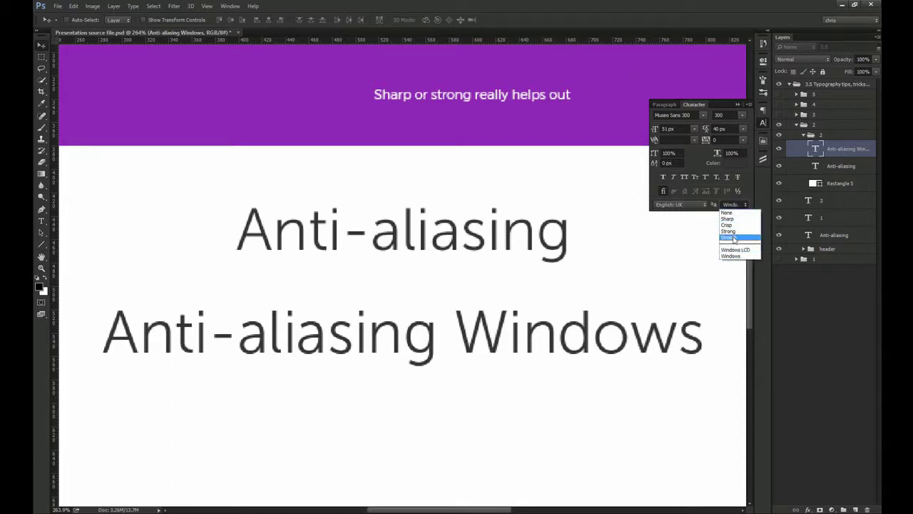
click(734, 237)
click(731, 206)
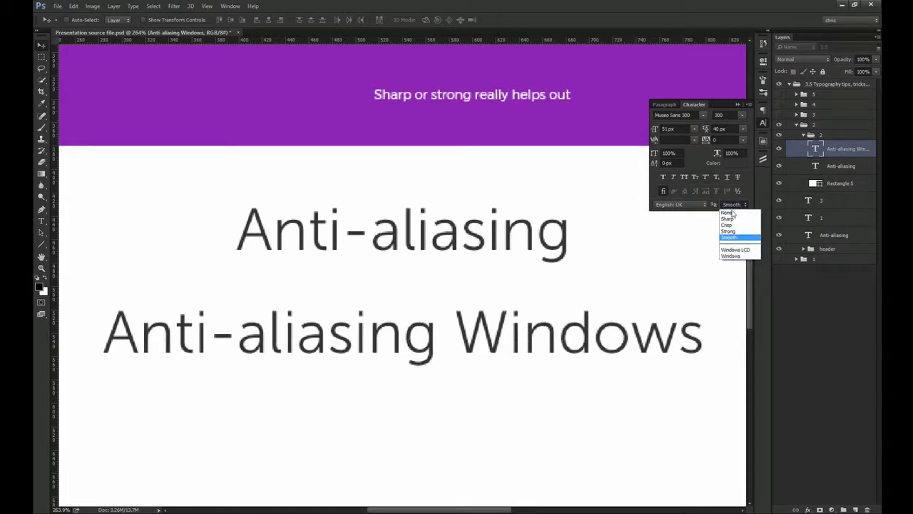
click(742, 251)
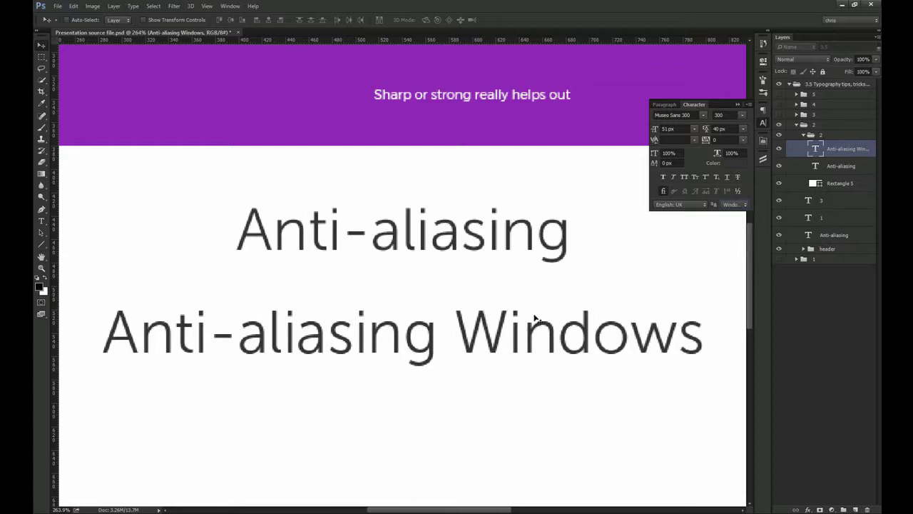
click(736, 206)
click(730, 256)
key(ctrl+1)
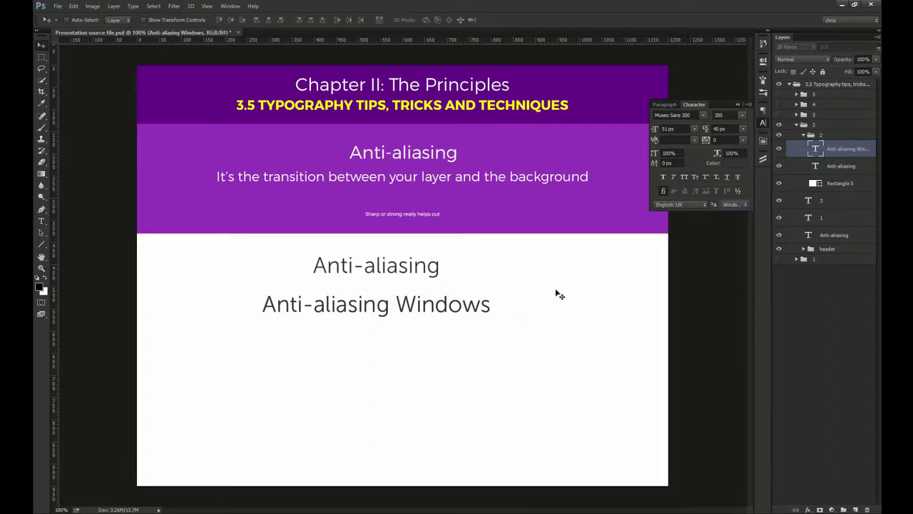
click(736, 206)
click(739, 236)
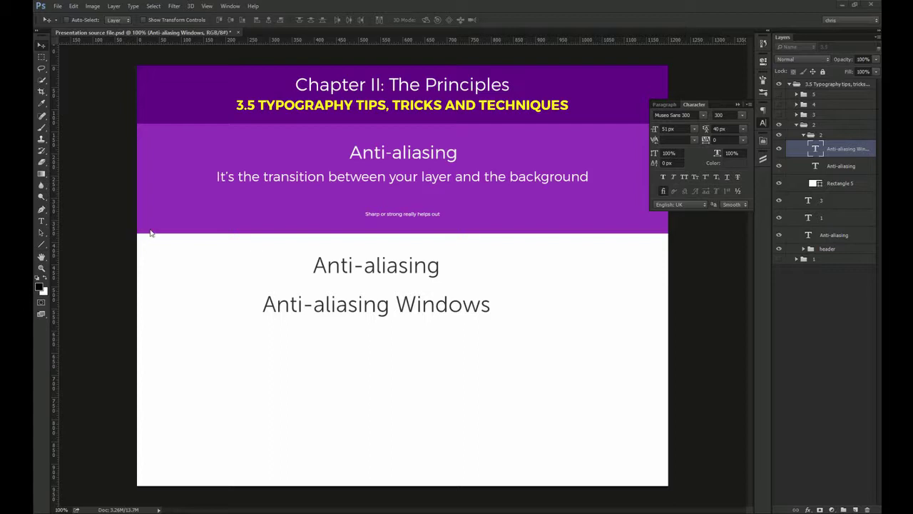
click(795, 125)
click(778, 114)
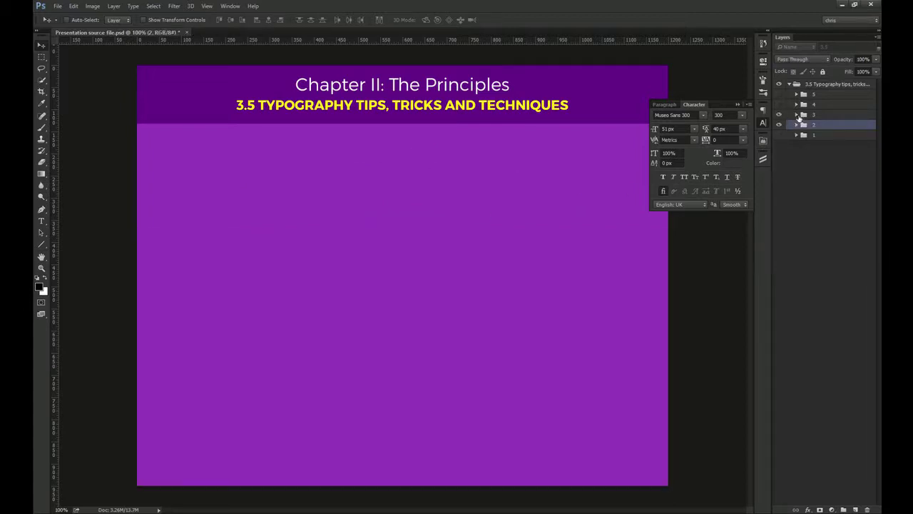
- Expand group 3 and show the 75-characters-per-line subtitle and the lorem ipsum paragraphs
click(796, 114)
click(780, 162)
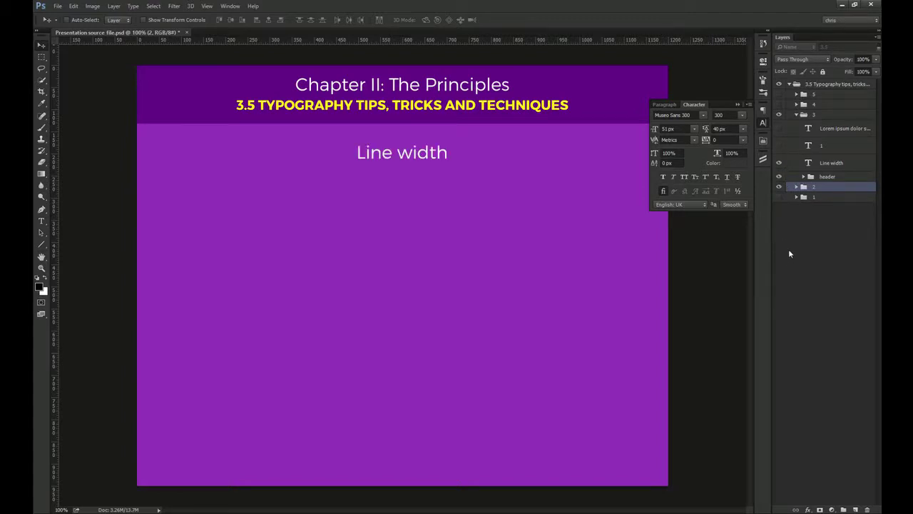
click(779, 145)
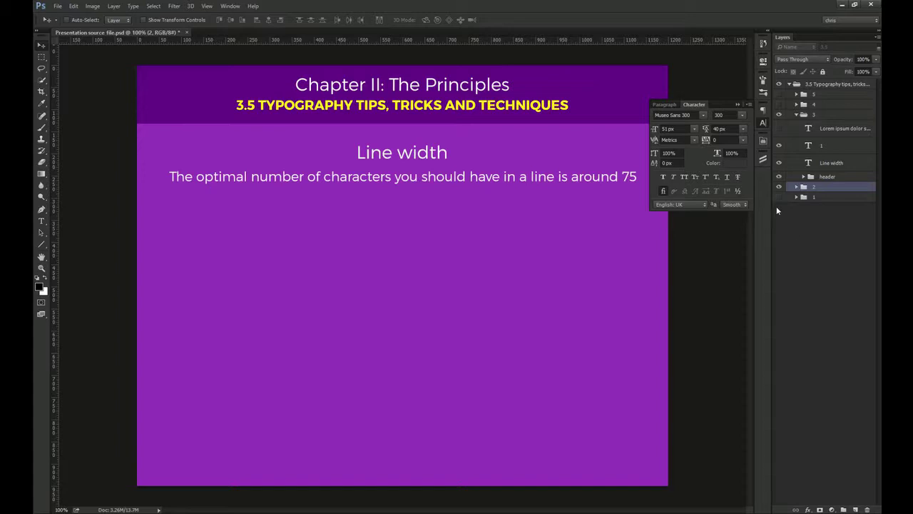
click(763, 123)
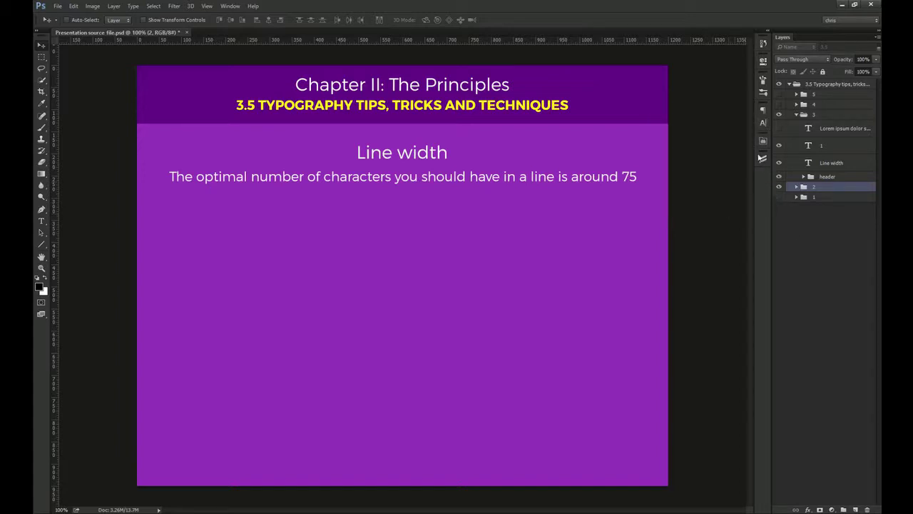
click(779, 128)
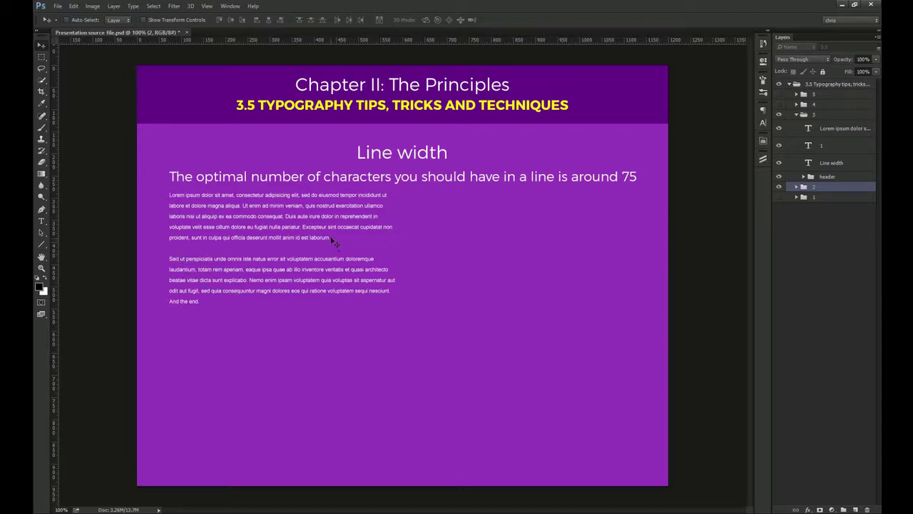
scroll(182, 308, up, 3)
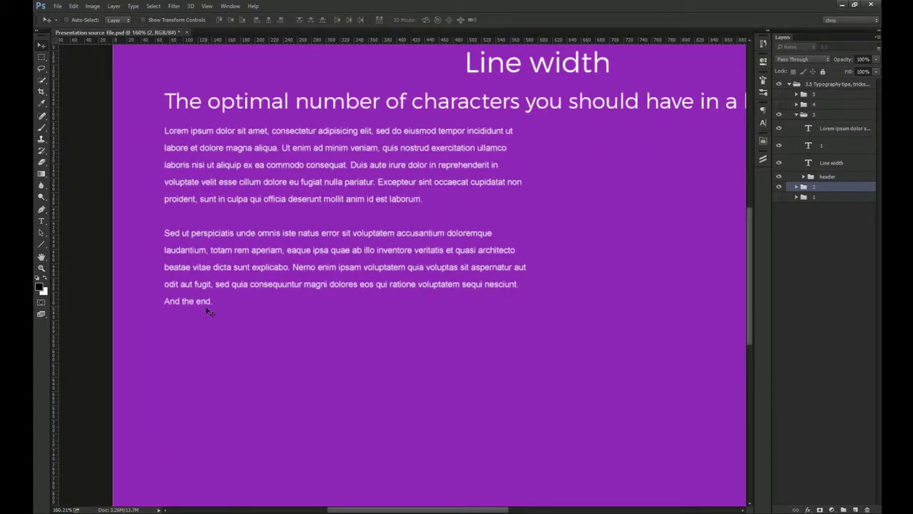
key(ctrl+1)
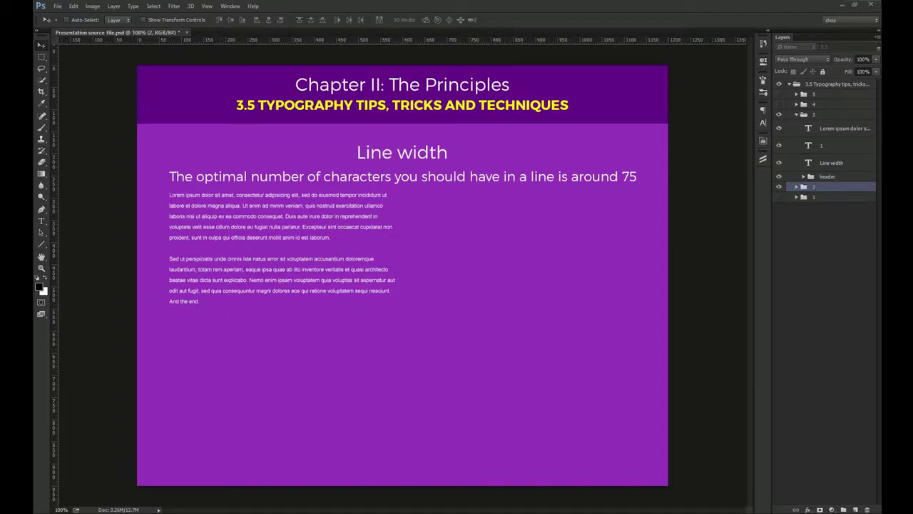
double_click(284, 195)
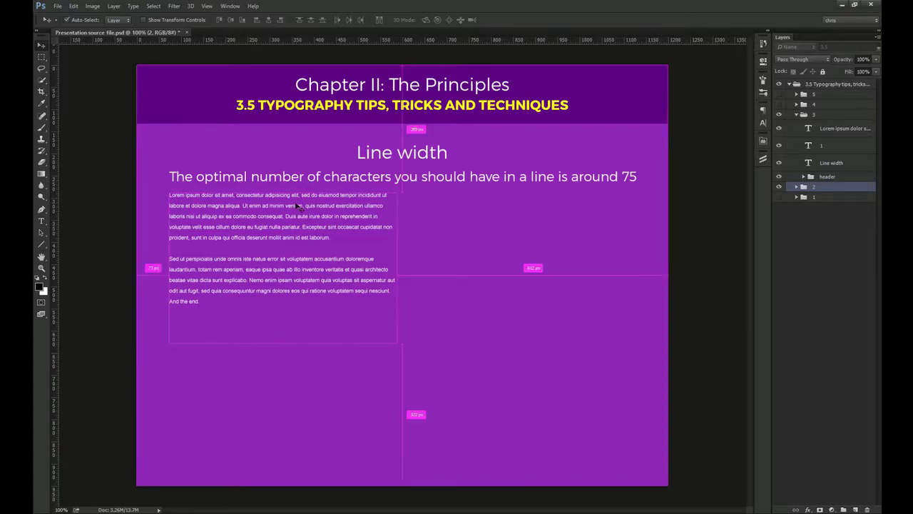
- In the Paragraph panel, compare hyphenation on and off with Justify Last Left on the body paragraphs
key(Escape)
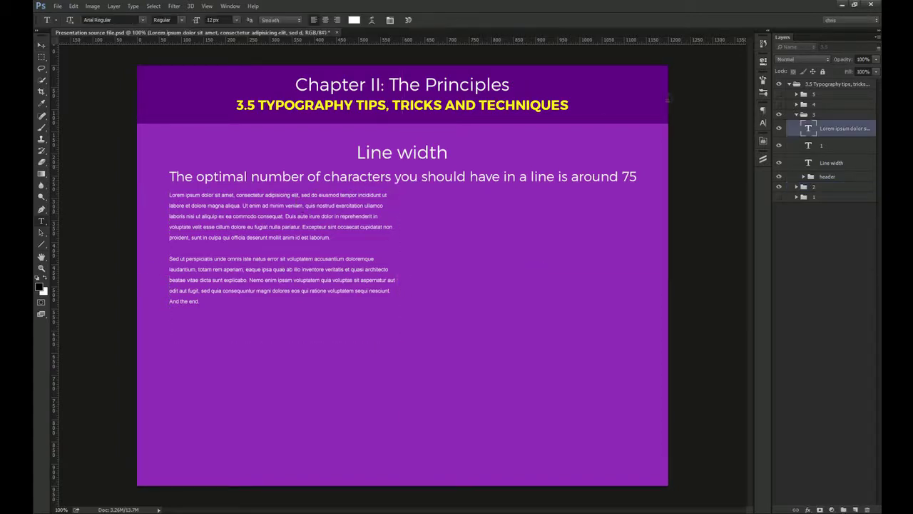
click(763, 124)
click(671, 105)
click(675, 170)
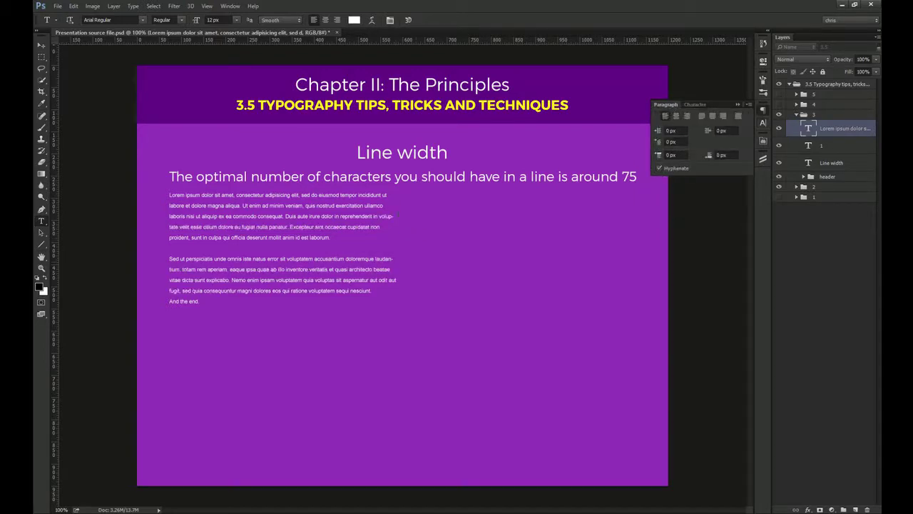
click(677, 170)
click(678, 171)
click(678, 171)
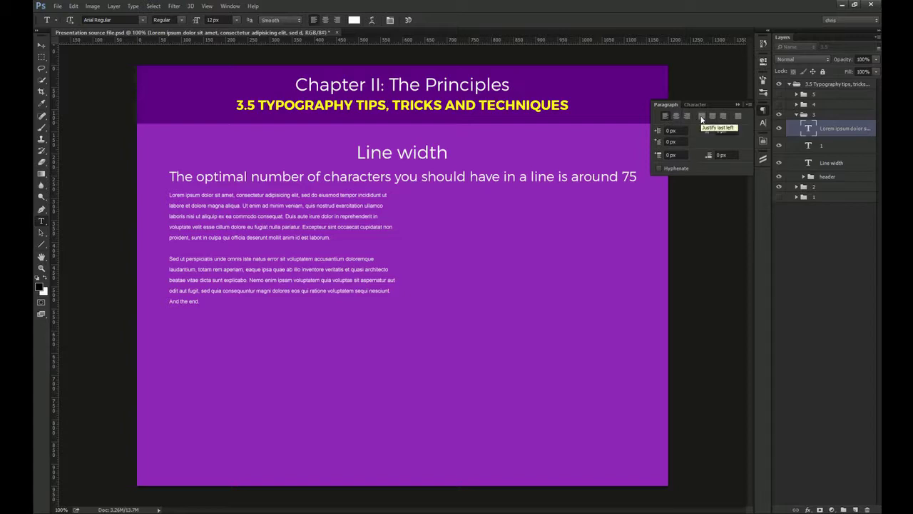
click(702, 117)
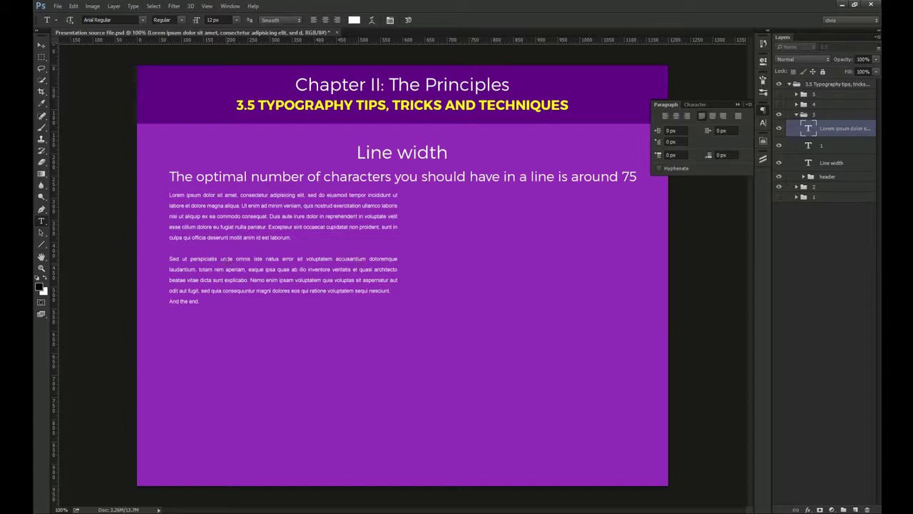
click(672, 171)
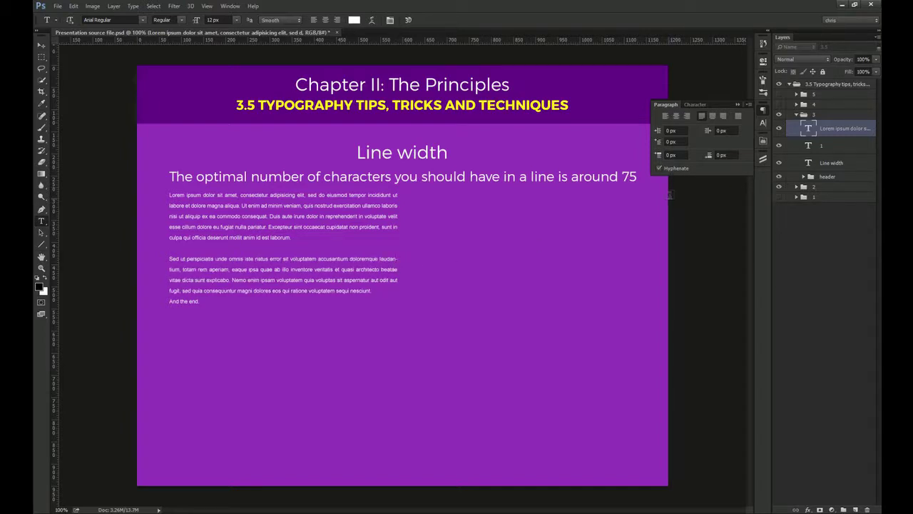
click(674, 168)
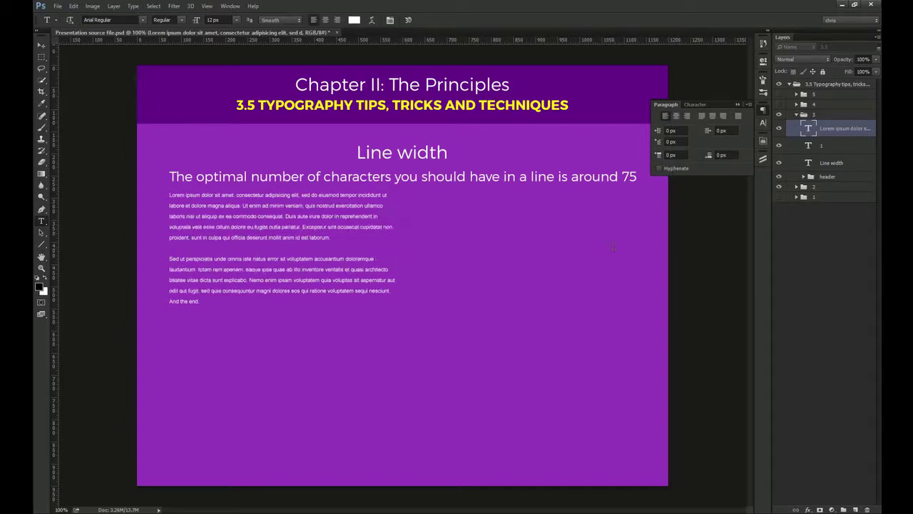
click(674, 169)
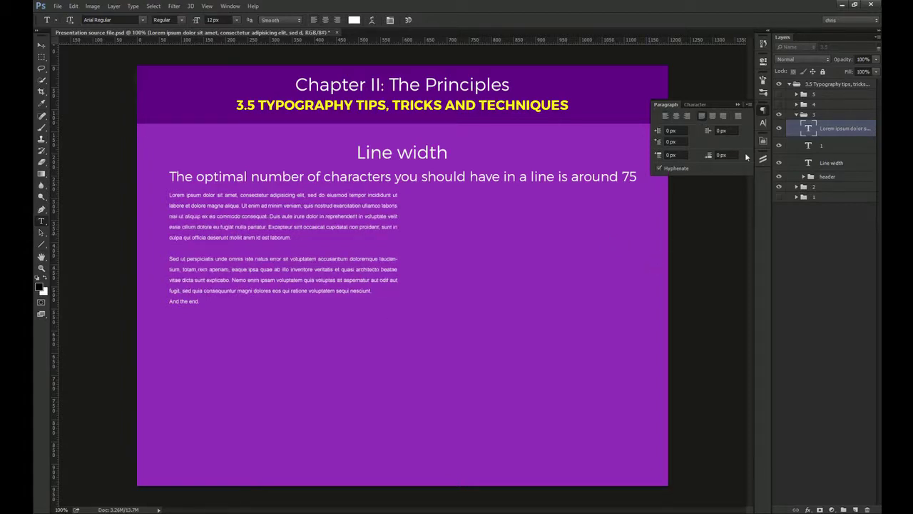
- Try Justify All, then centre both paragraphs with hyphenation turned off
click(739, 117)
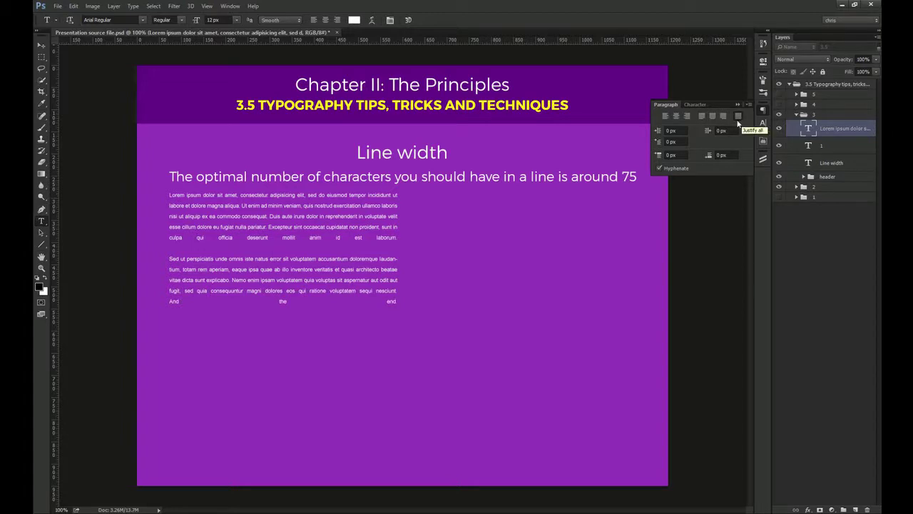
click(681, 168)
click(681, 169)
click(681, 169)
click(702, 116)
click(683, 170)
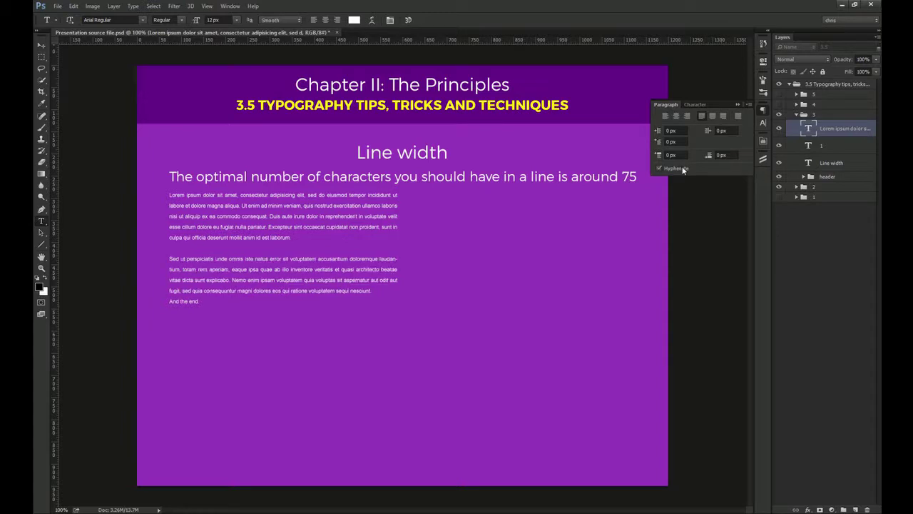
click(683, 169)
click(676, 118)
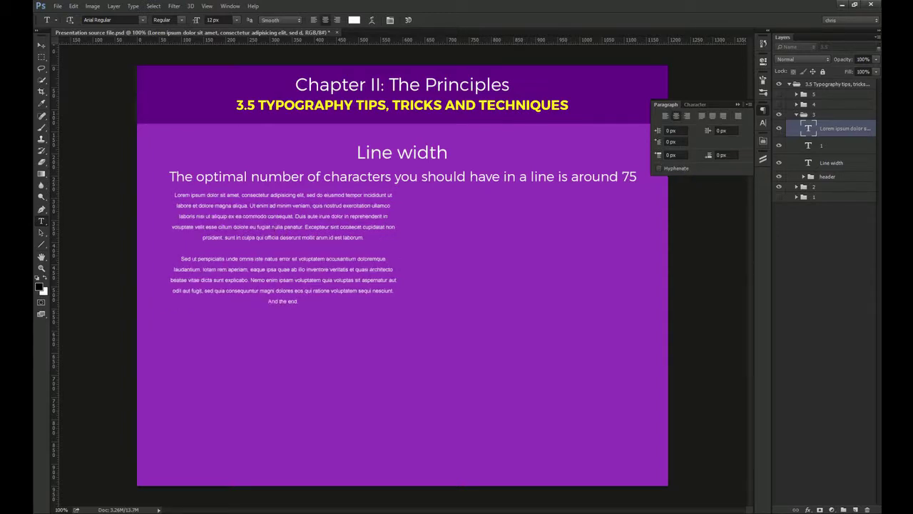
key(v)
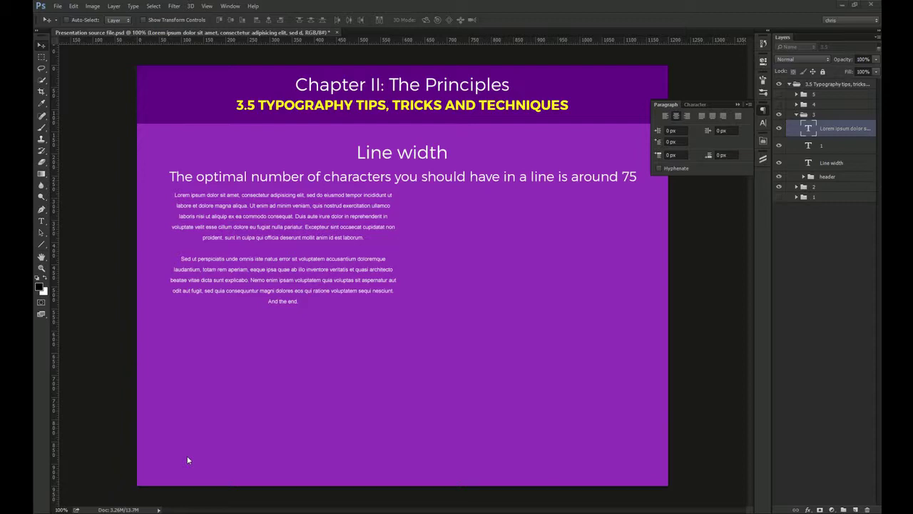
click(796, 115)
- Reveal group 4's slide with the 'What can Arial do for you?' title and the headline
click(779, 105)
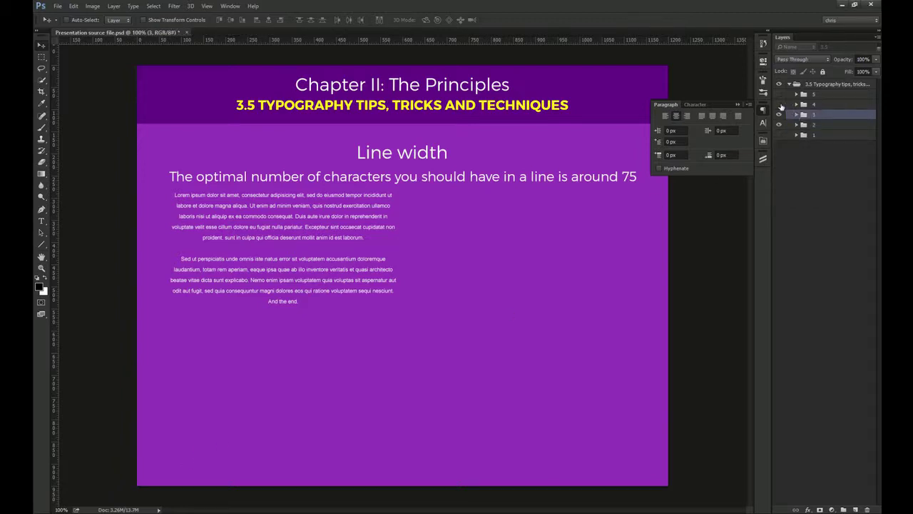
click(796, 105)
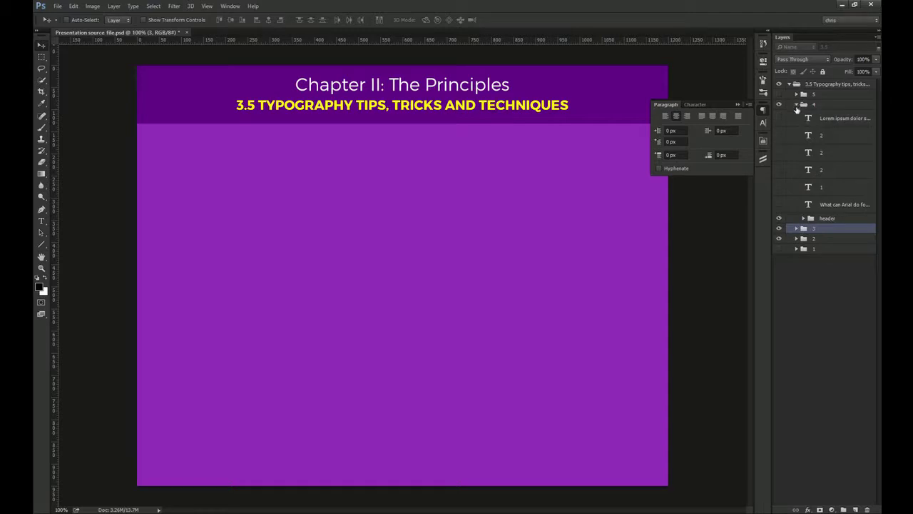
click(779, 204)
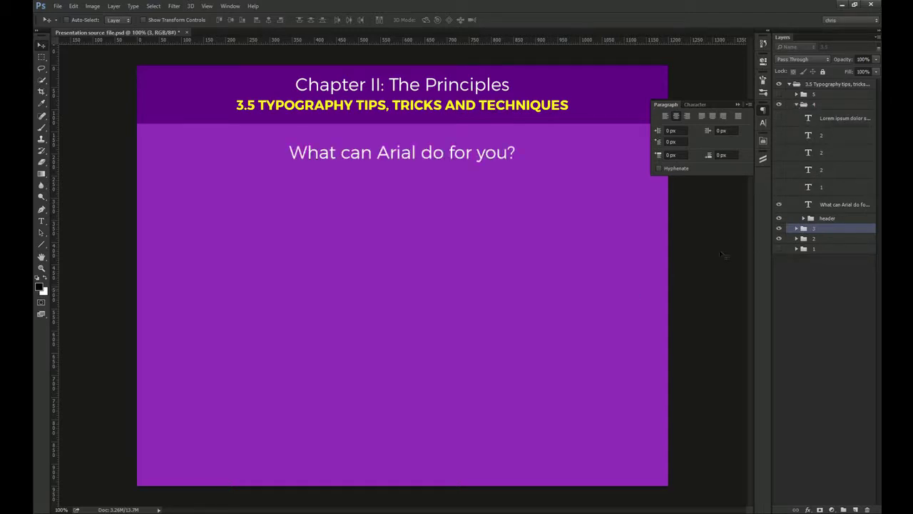
click(779, 187)
click(791, 186)
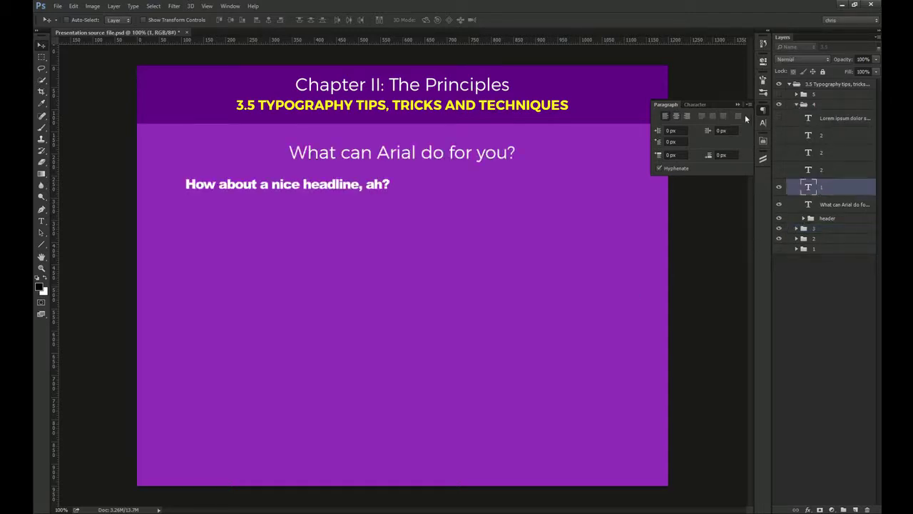
click(691, 105)
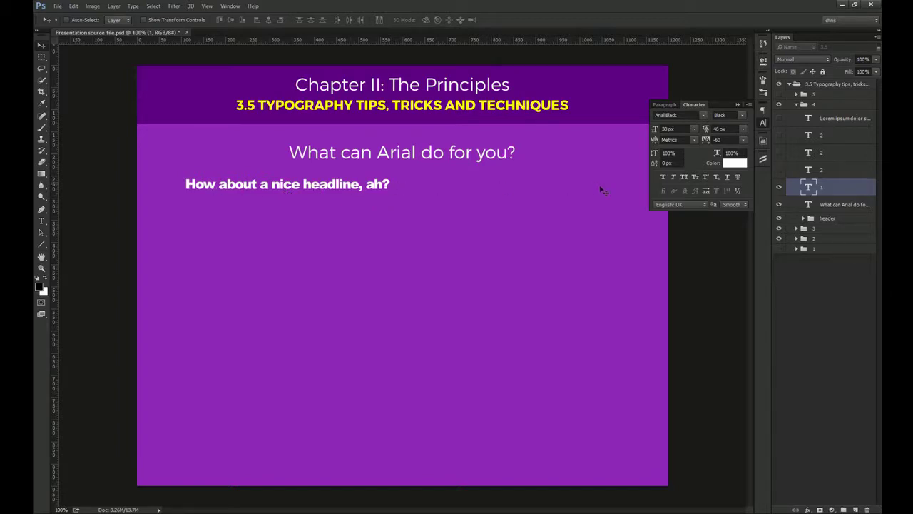
- Show the bold and widely spaced navigation lines and the 'This is going to be amazing' tagline
click(779, 170)
click(830, 171)
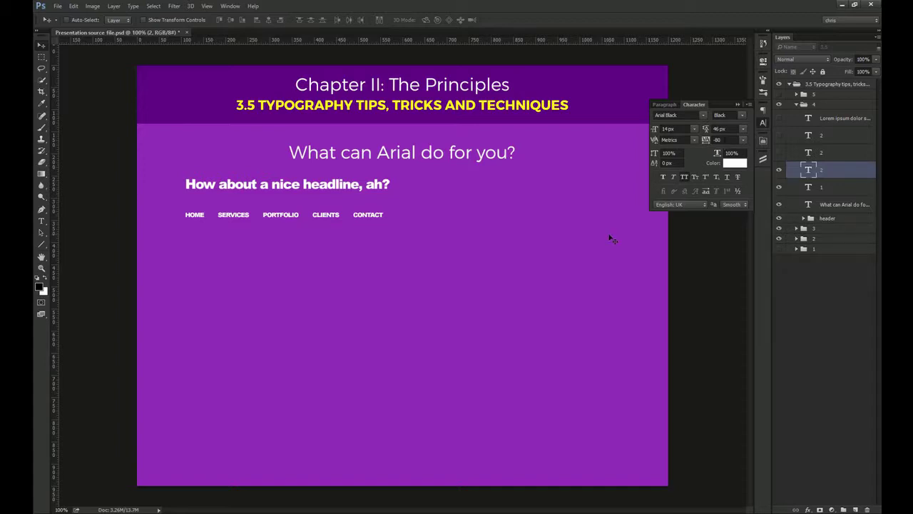
click(779, 153)
click(824, 154)
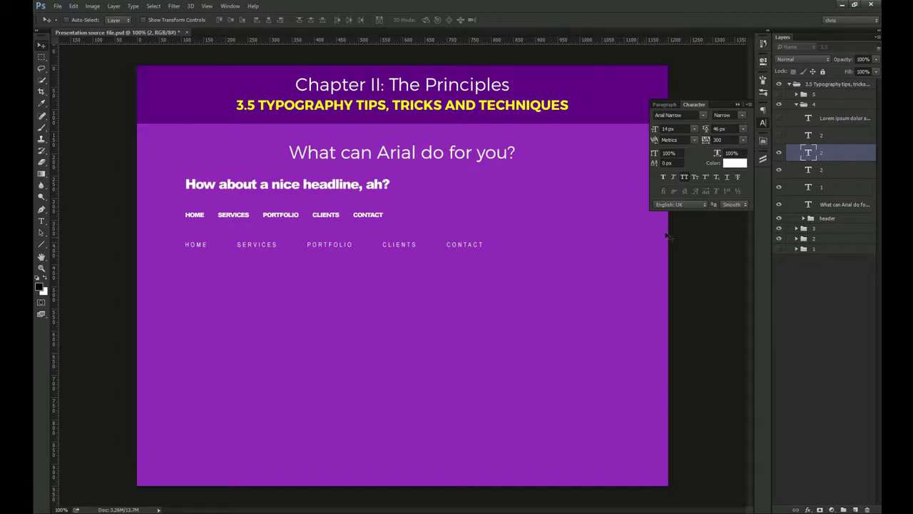
click(778, 135)
click(820, 138)
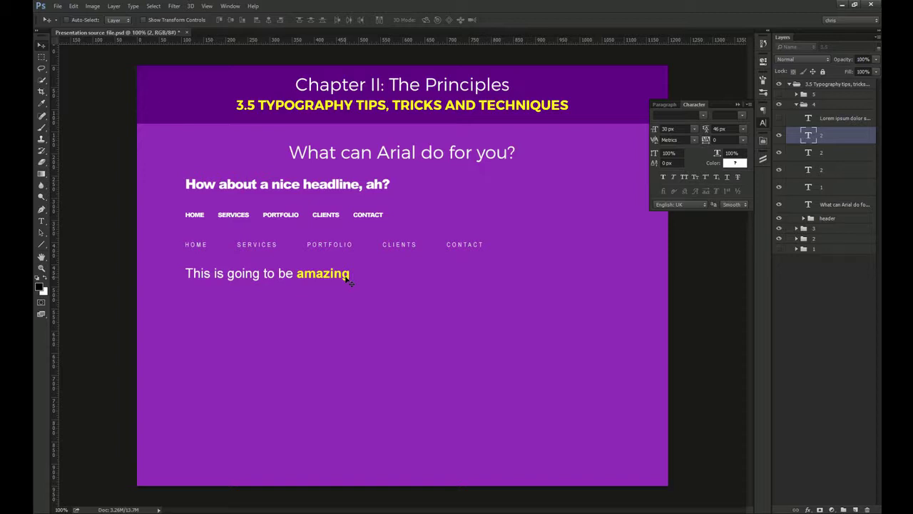
- Show the lorem ipsum body paragraphs and set their anti-aliasing to None after trying Smooth
click(781, 120)
click(385, 308)
click(735, 206)
click(728, 214)
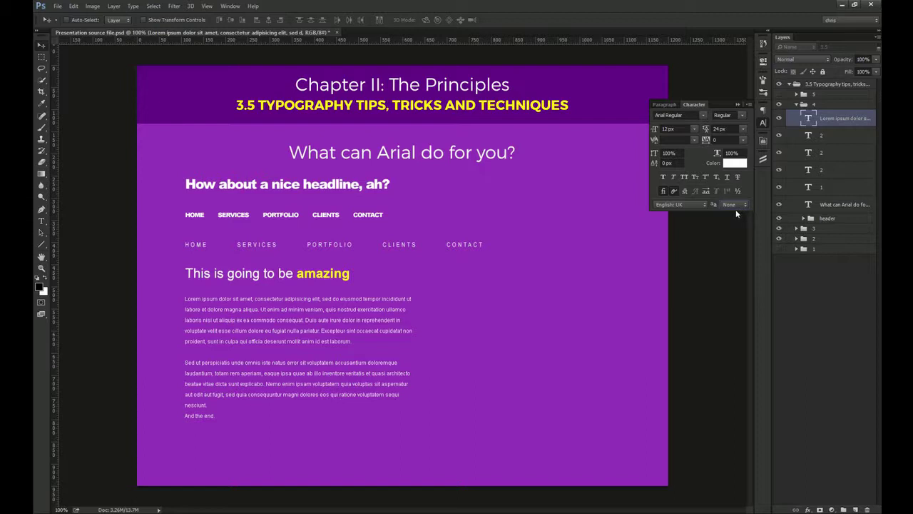
click(735, 208)
click(735, 236)
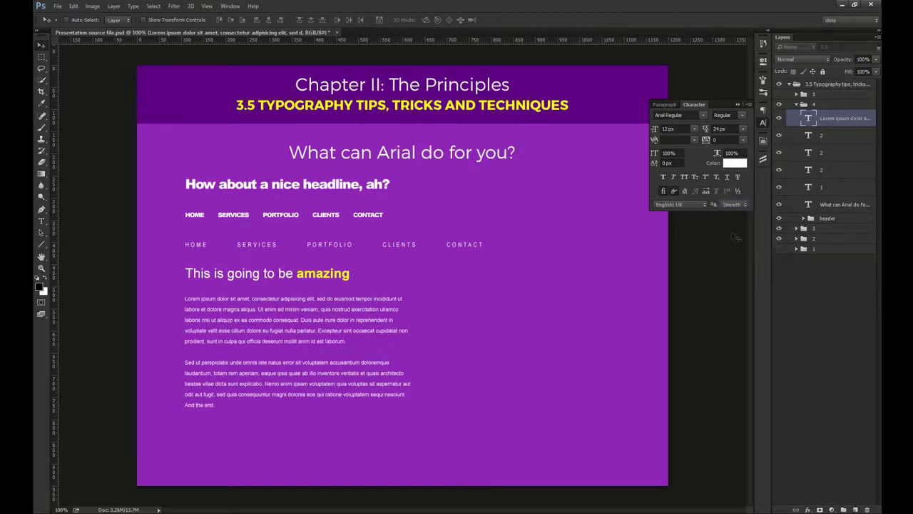
click(737, 207)
click(733, 211)
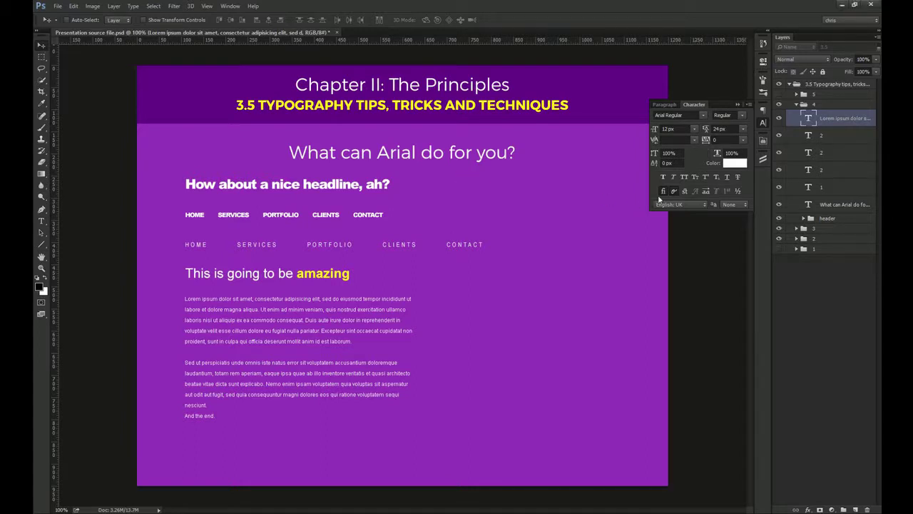
key(t)
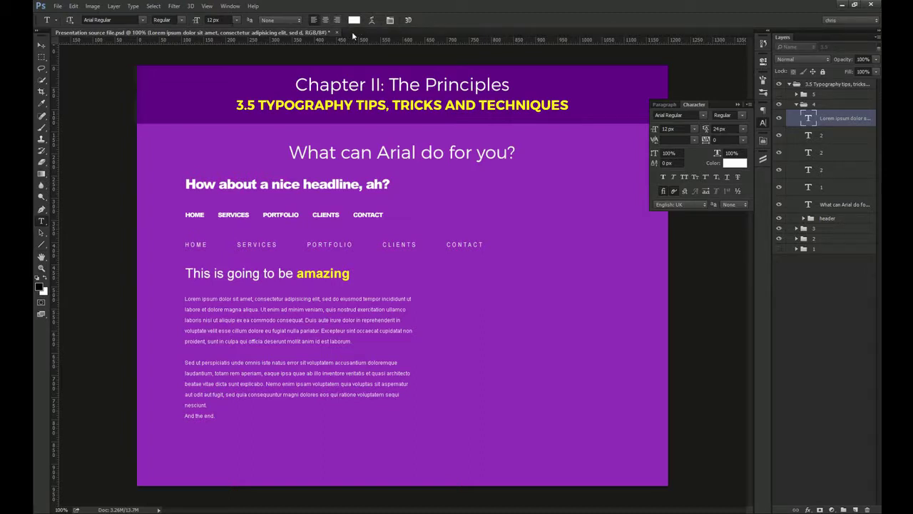
key(v)
click(342, 278)
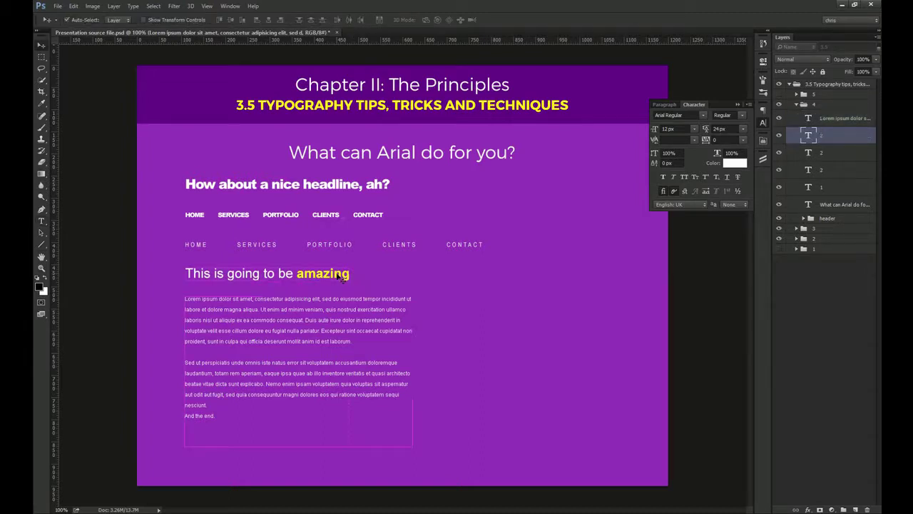
- Scale the tagline up, undo it back to 30 px, then collapse group 4 and show group 5
key(ctrl+t)
drag(350, 283, 529, 355)
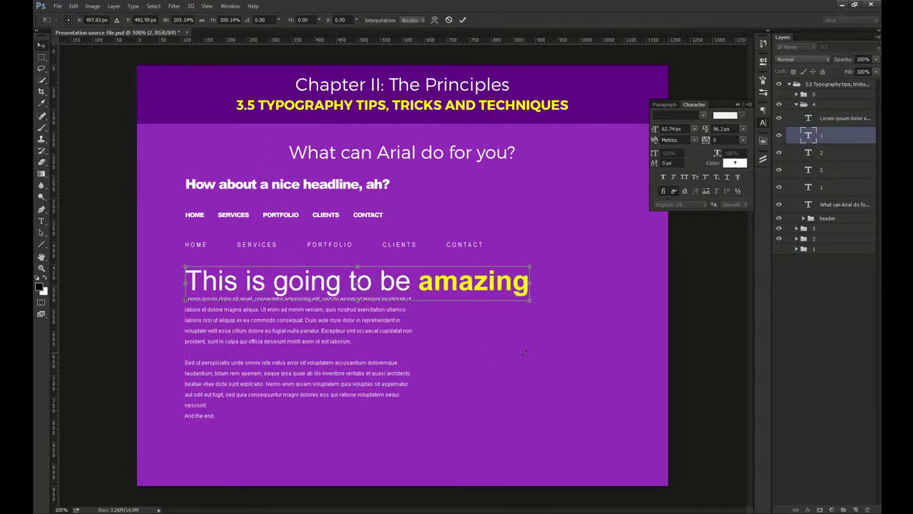
key(Return)
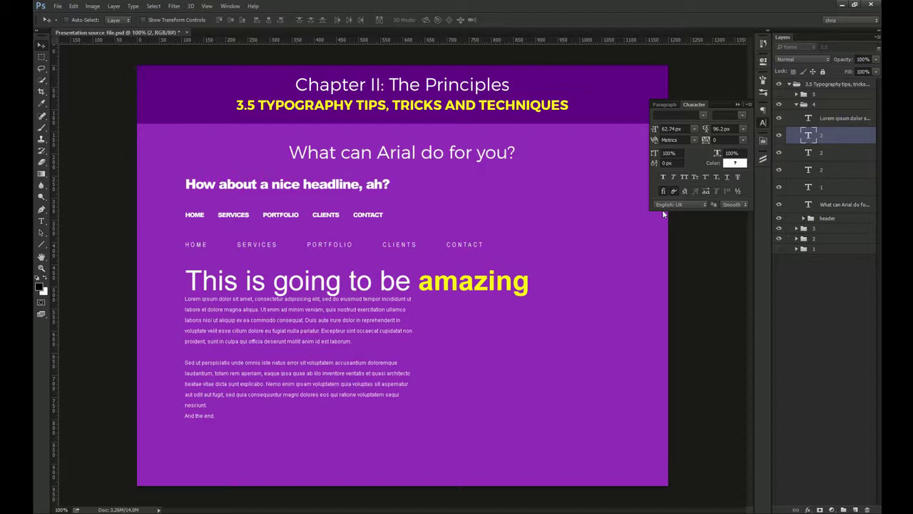
key(ctrl+z)
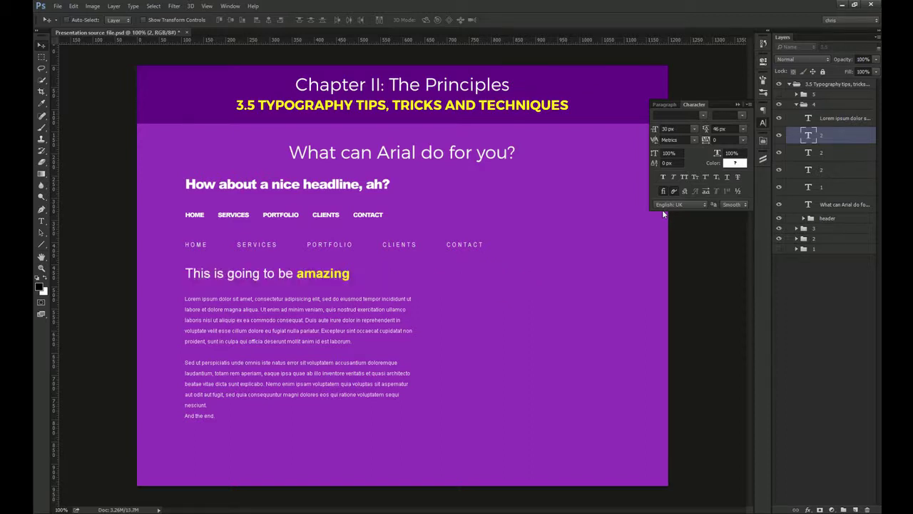
click(797, 104)
click(779, 94)
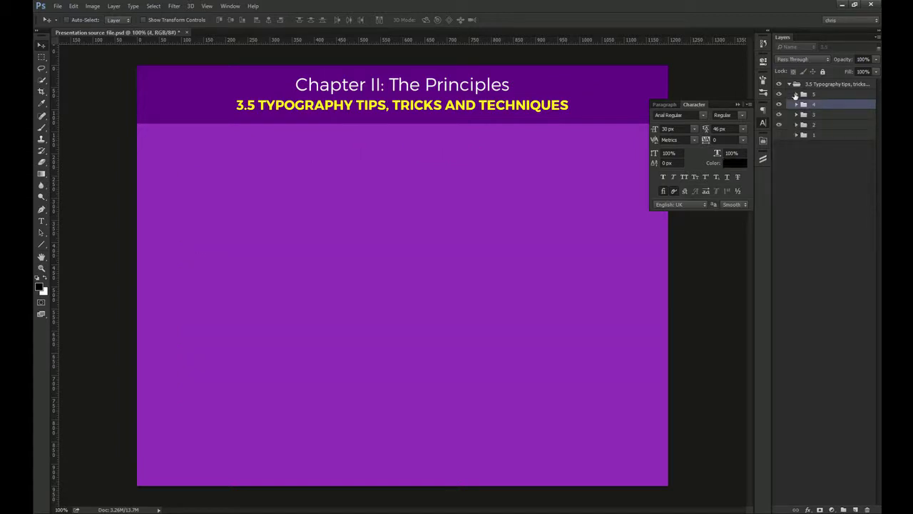
- Expand group 5 and show the Type Hierarchy heading, font-size consistency line and examples group
click(799, 94)
click(796, 94)
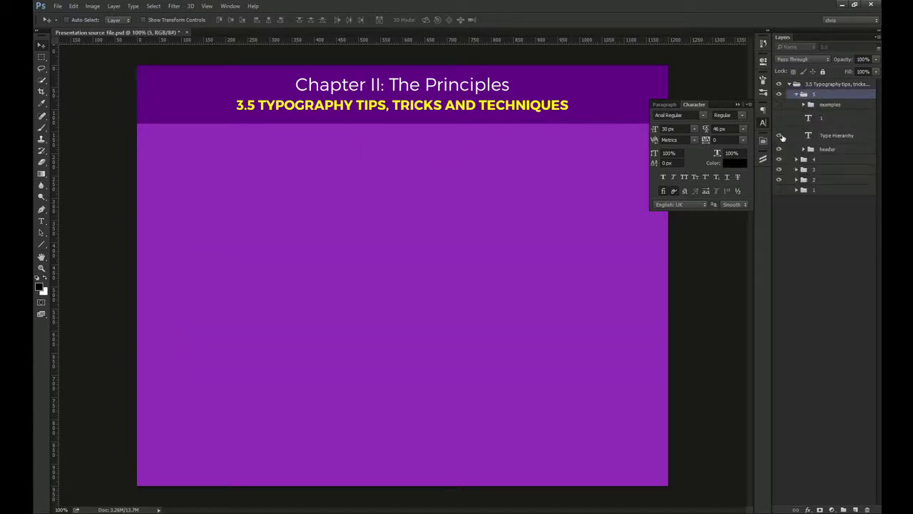
click(779, 136)
click(779, 119)
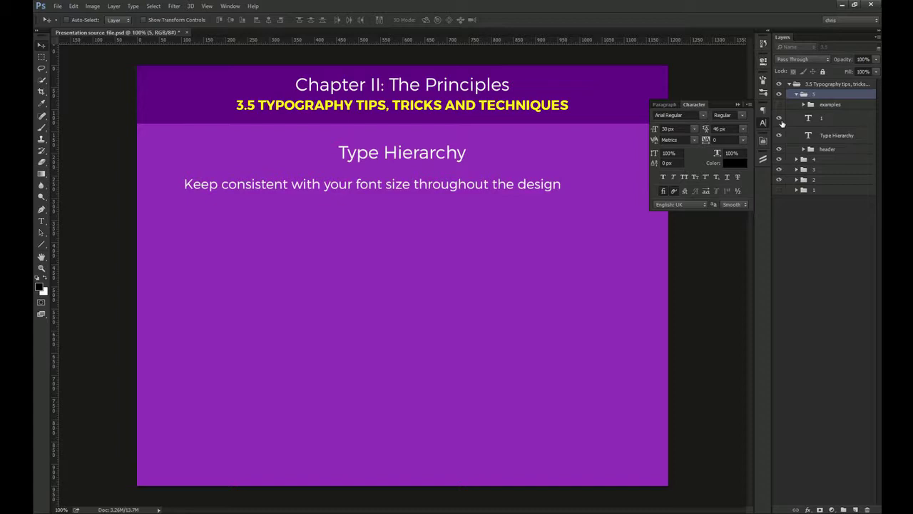
click(779, 118)
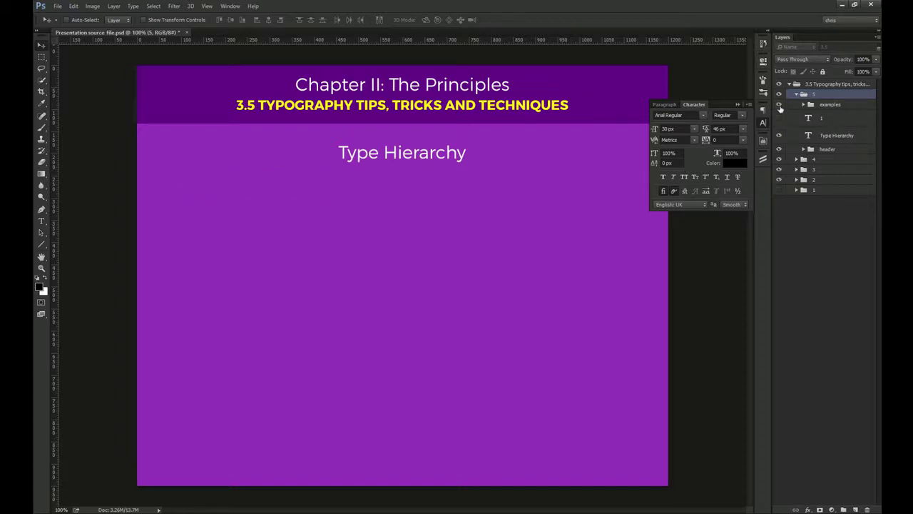
drag(779, 106, 779, 119)
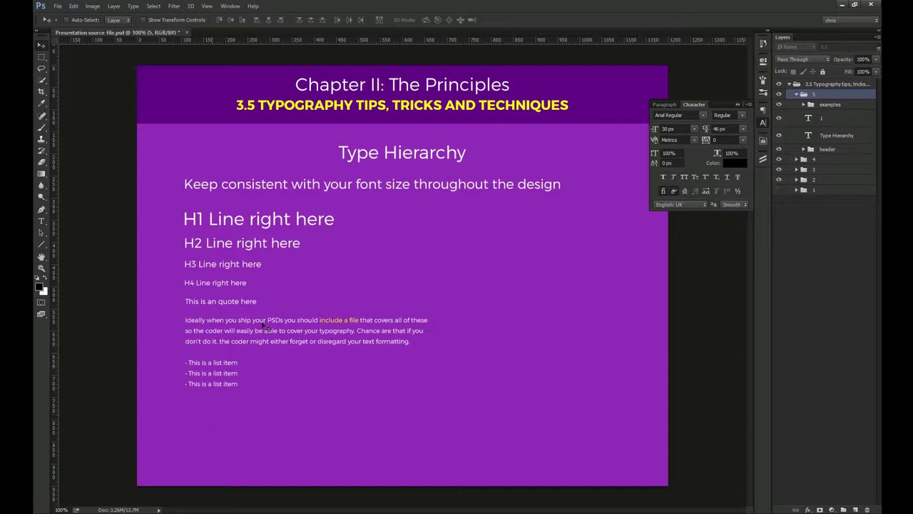
- Inspect the H1, H2 and smaller heading examples' sizes and select the explanatory paragraph
click(281, 223)
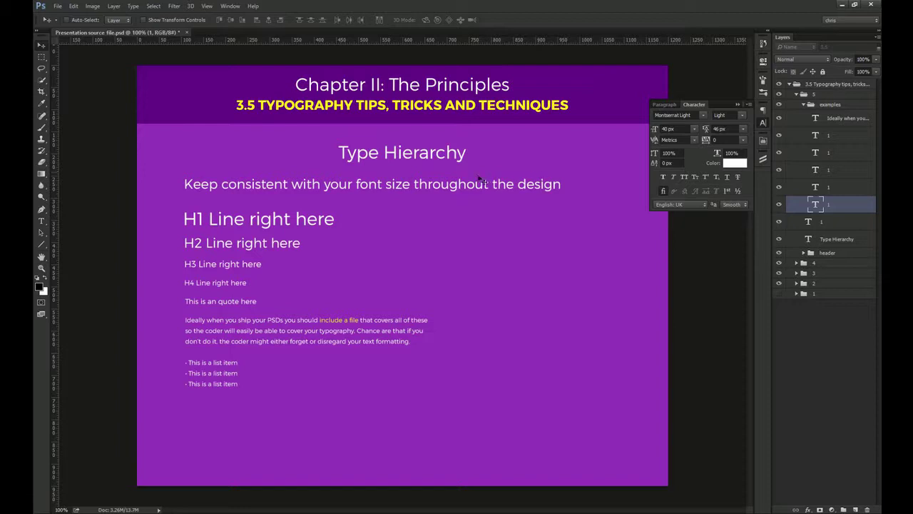
ctrl+click(245, 249)
ctrl+click(241, 264)
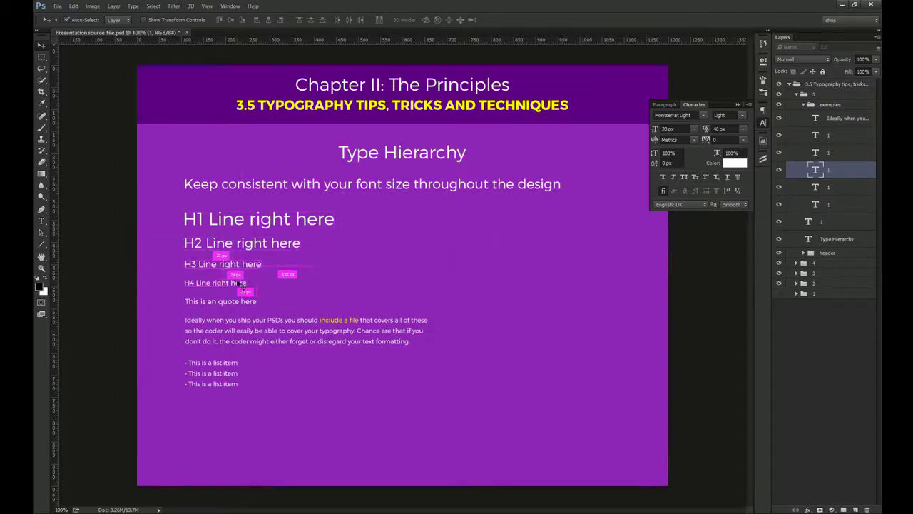
ctrl+click(238, 284)
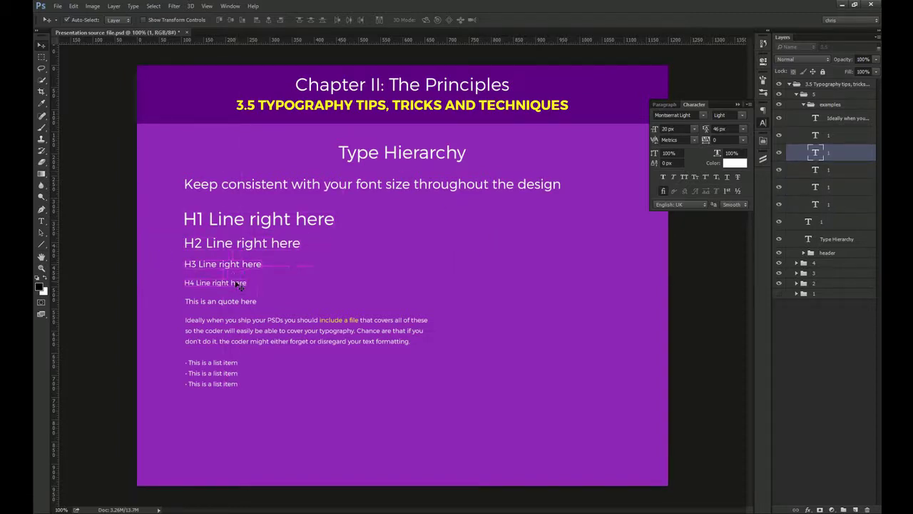
click(233, 322)
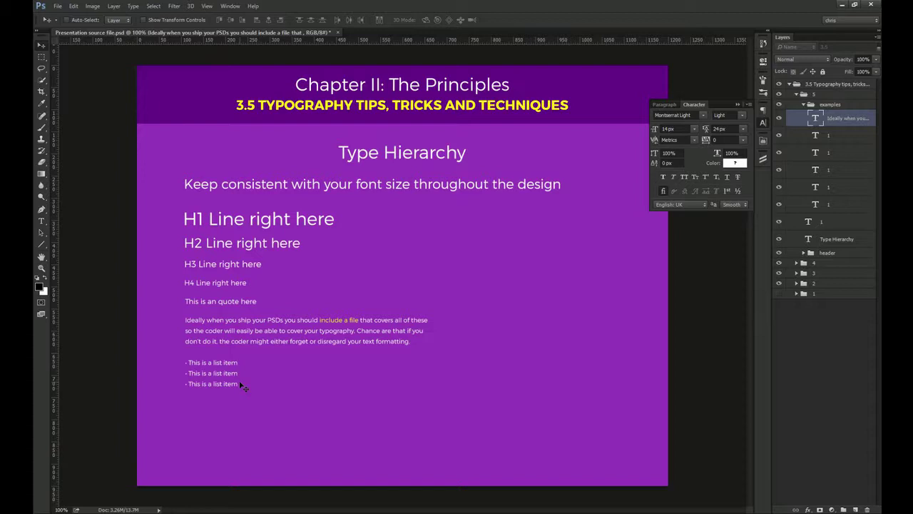
- Make the 'Ideally when you ship your PSDs' paragraph and list text Bold
double_click(235, 332)
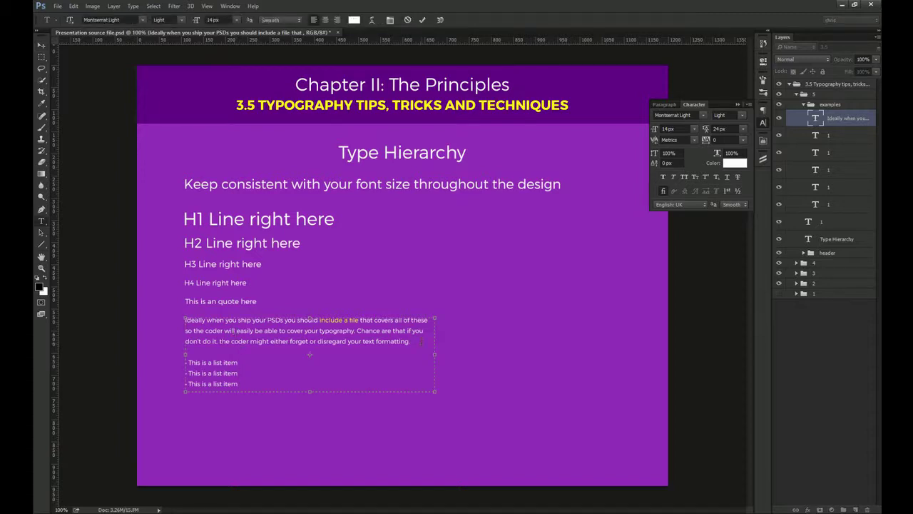
drag(422, 341, 352, 285)
click(742, 115)
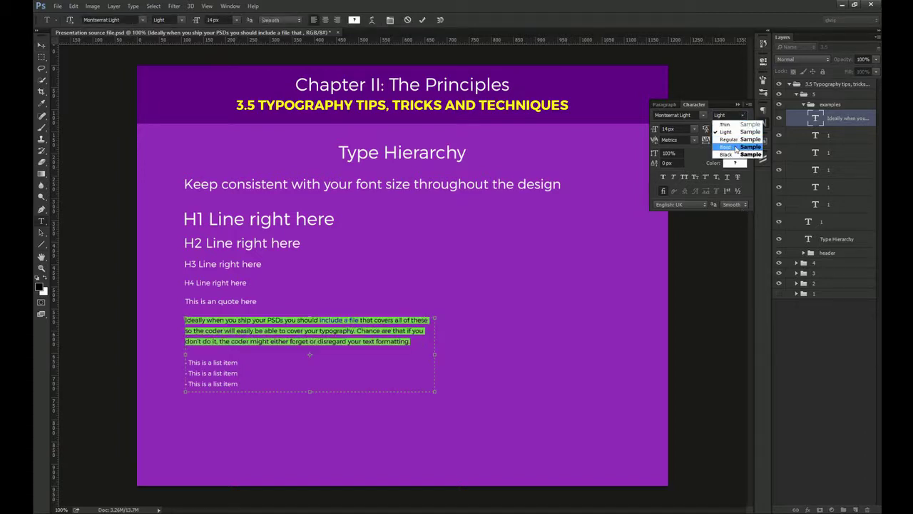
click(735, 148)
key(ctrl+Return)
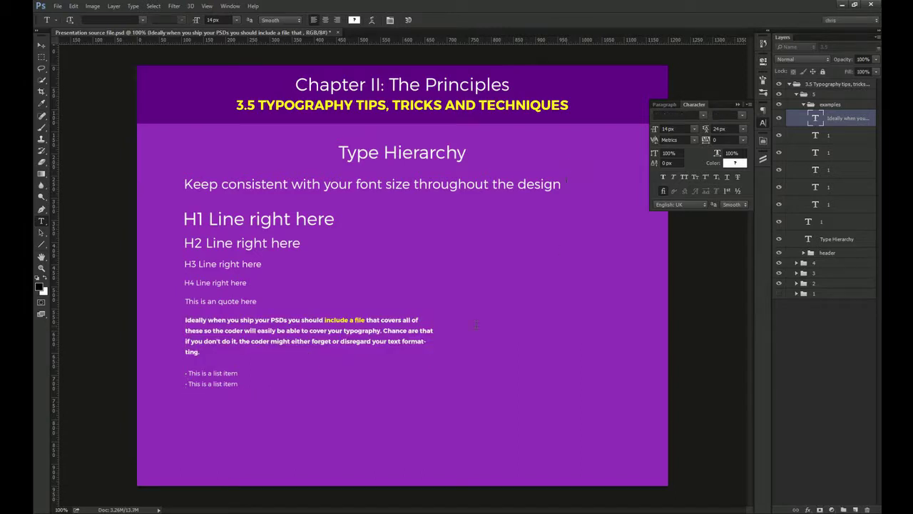
- Turn off hyphenation and widen the paragraph's text box so it reflows into three lines
click(664, 105)
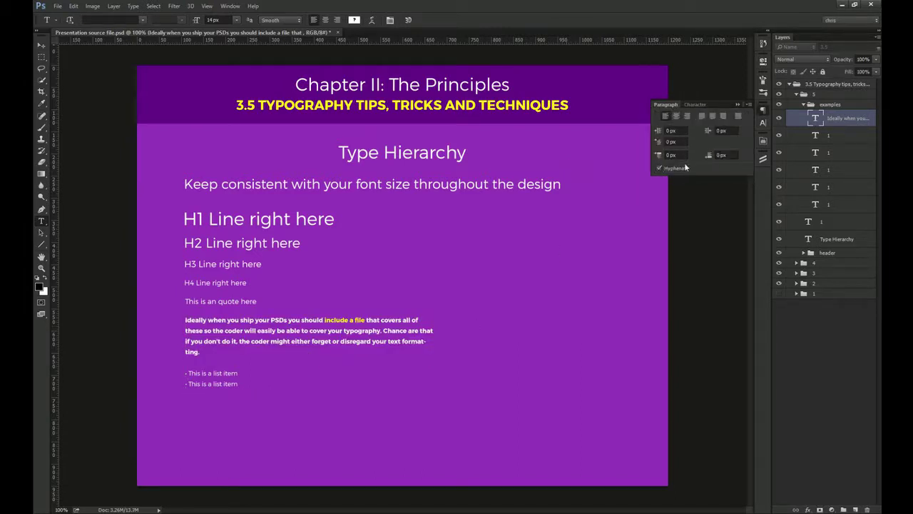
click(685, 168)
click(407, 330)
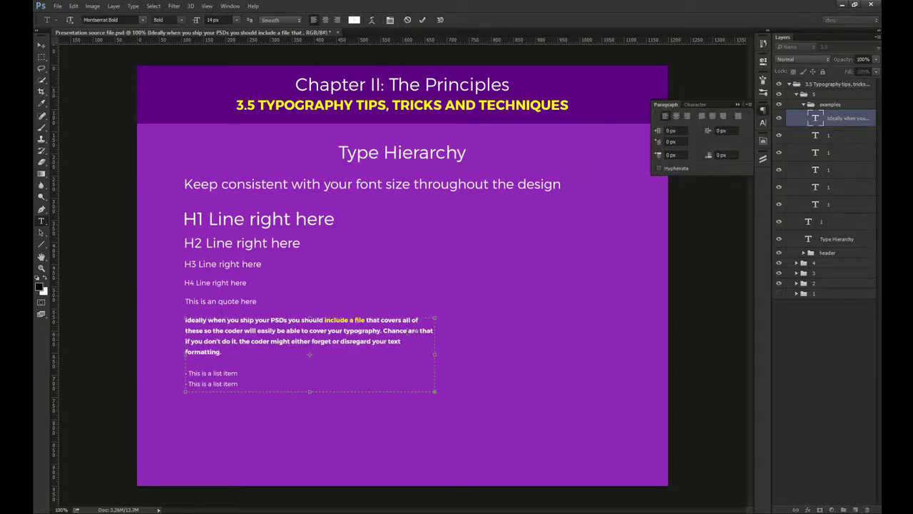
drag(436, 351, 449, 352)
key(ctrl+Return)
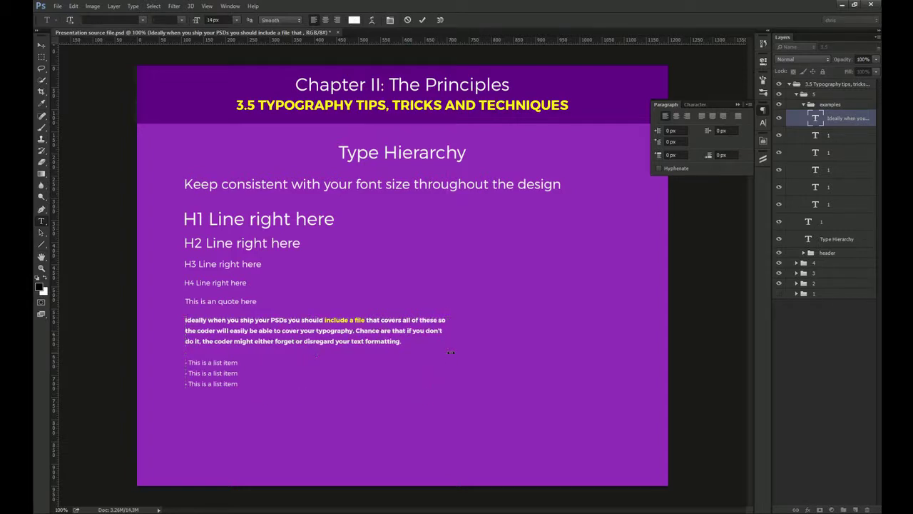
key(v)
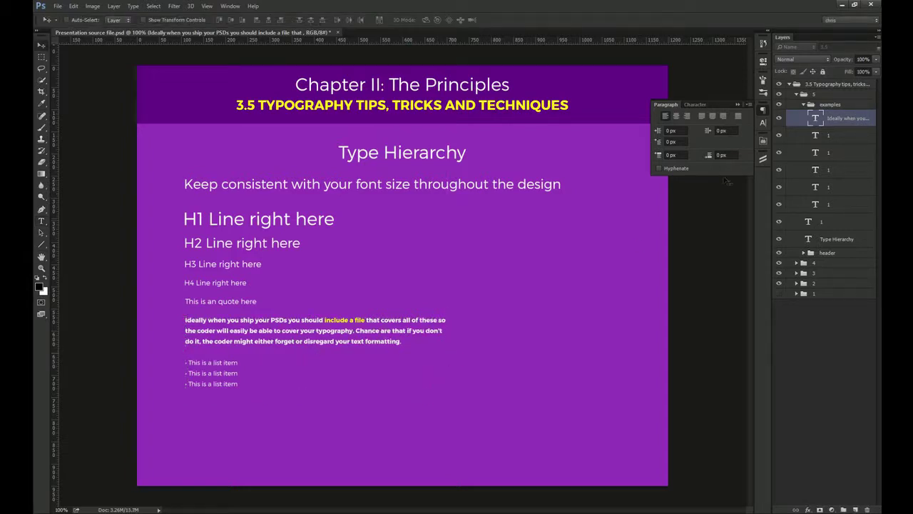
click(763, 110)
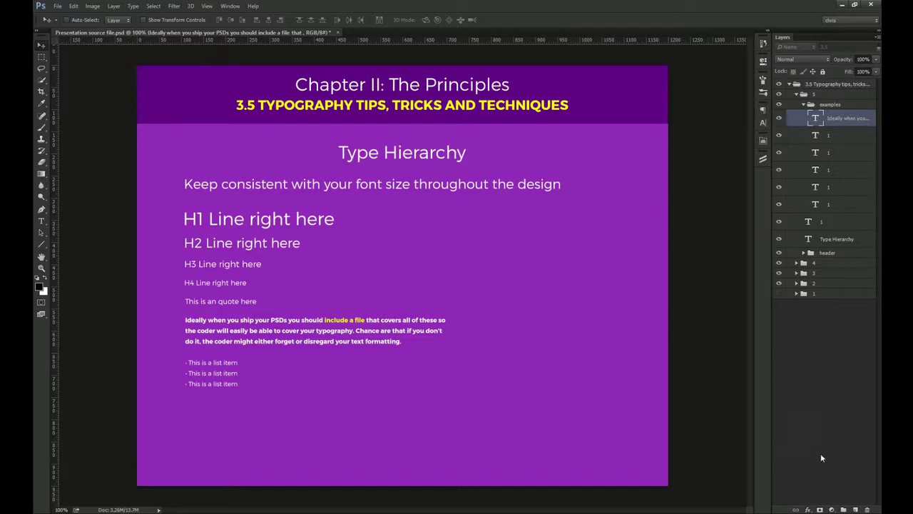
click(809, 509)
- Cancel the Drop Shadow style, collapse the examples and group 5 layers, and save the file
click(813, 504)
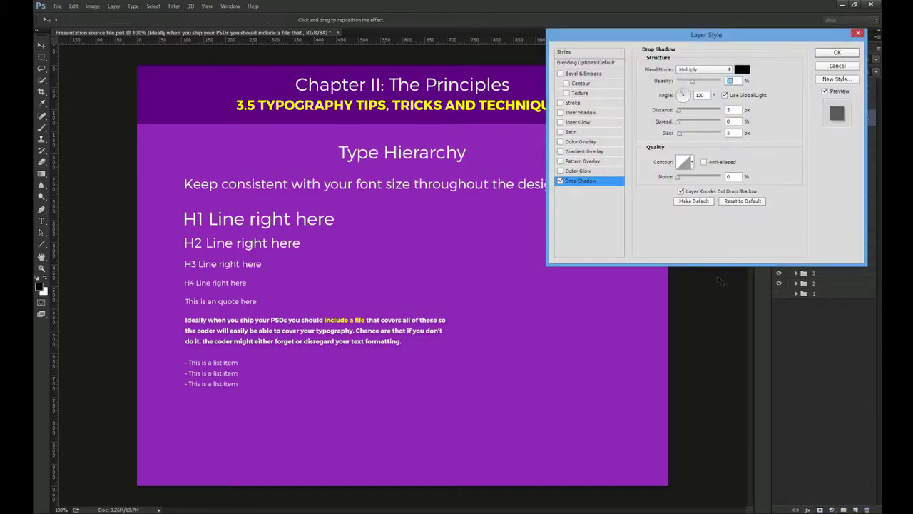
click(723, 95)
click(837, 65)
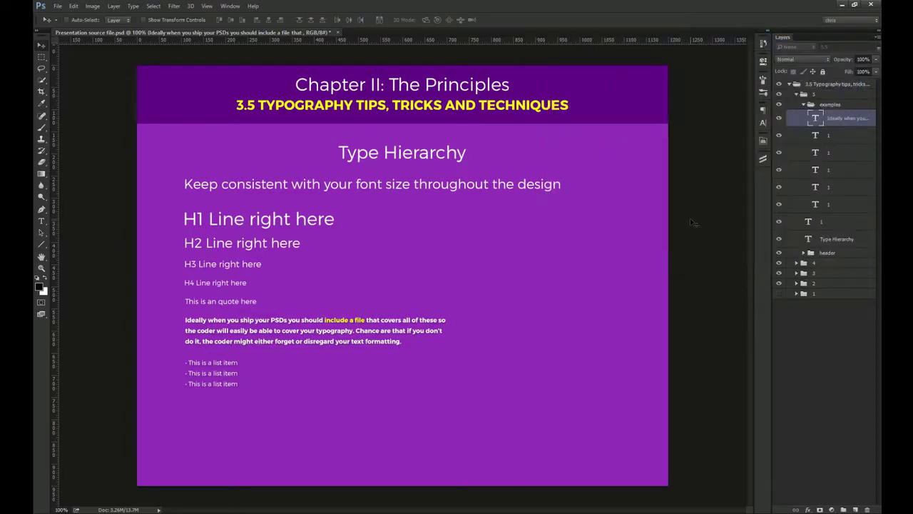
click(804, 107)
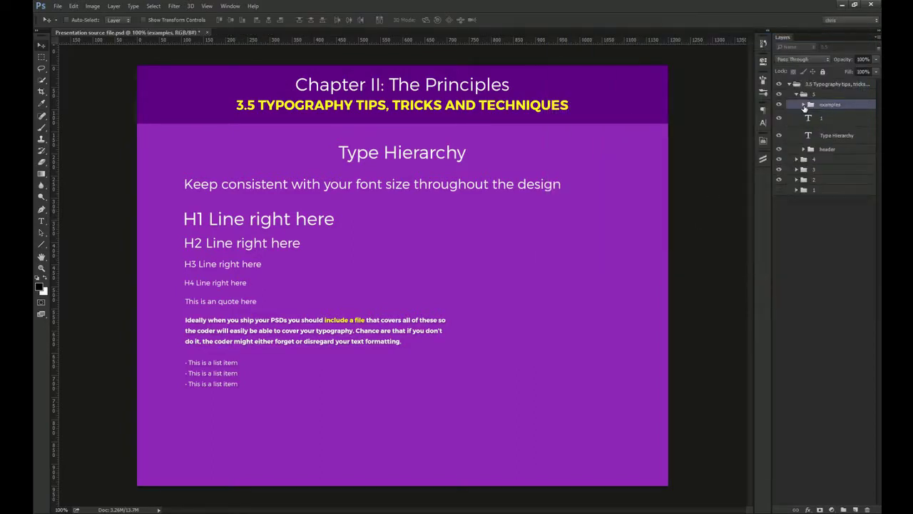
click(796, 94)
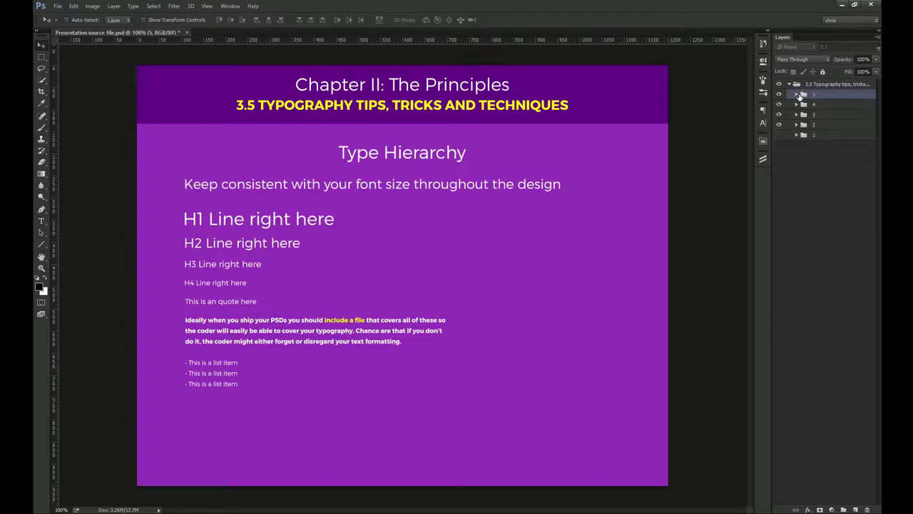
key(ctrl+s)
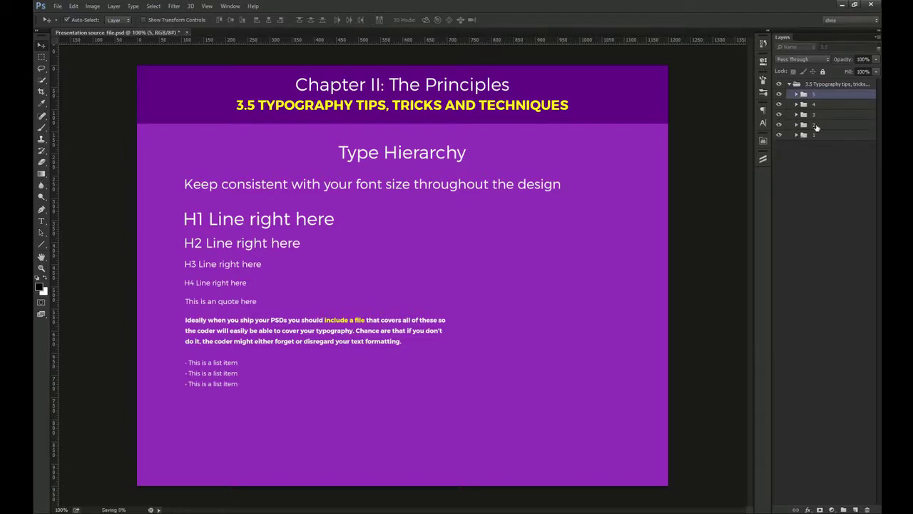
- Try Rasterize Type on the paragraph layer, revert, and collapse the examples and group 5 again
click(403, 324)
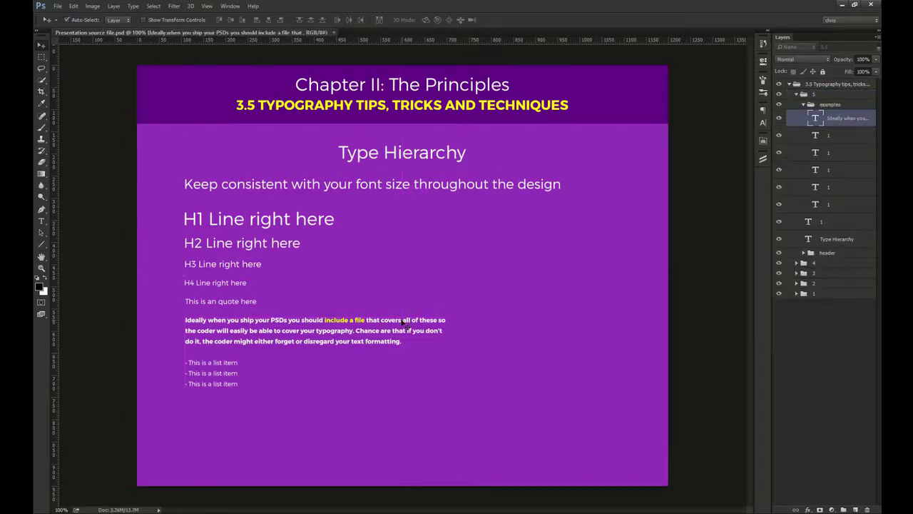
right_click(837, 119)
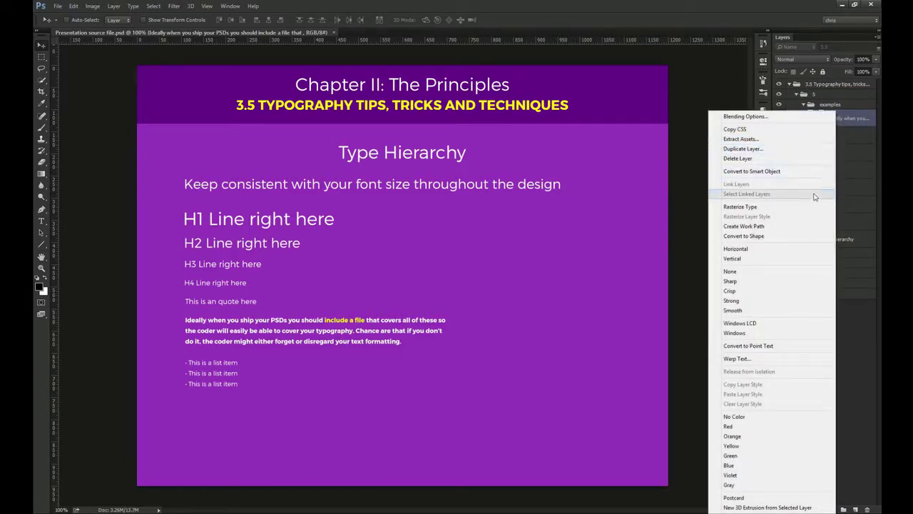
click(745, 207)
mouse_move(430, 287)
mouse_down()
mouse_move(454, 307)
mouse_move(474, 279)
mouse_move(429, 285)
mouse_up()
key(t)
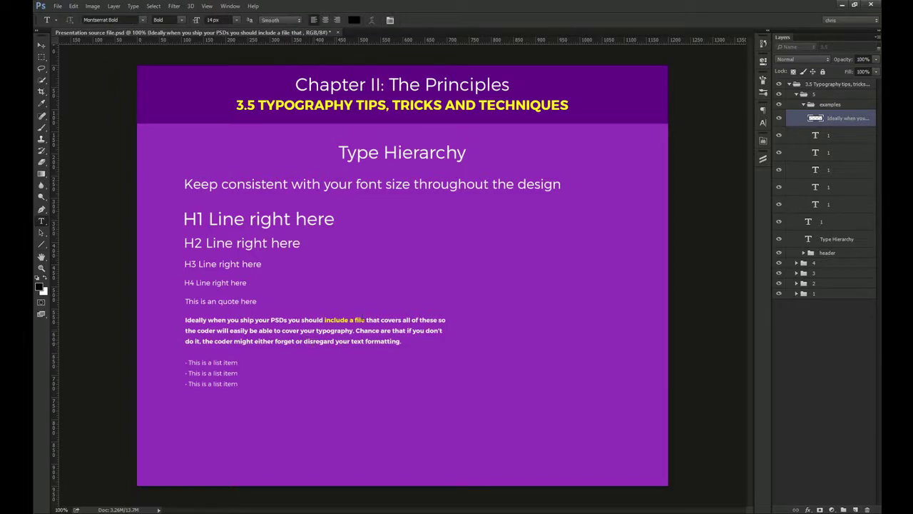
key(v)
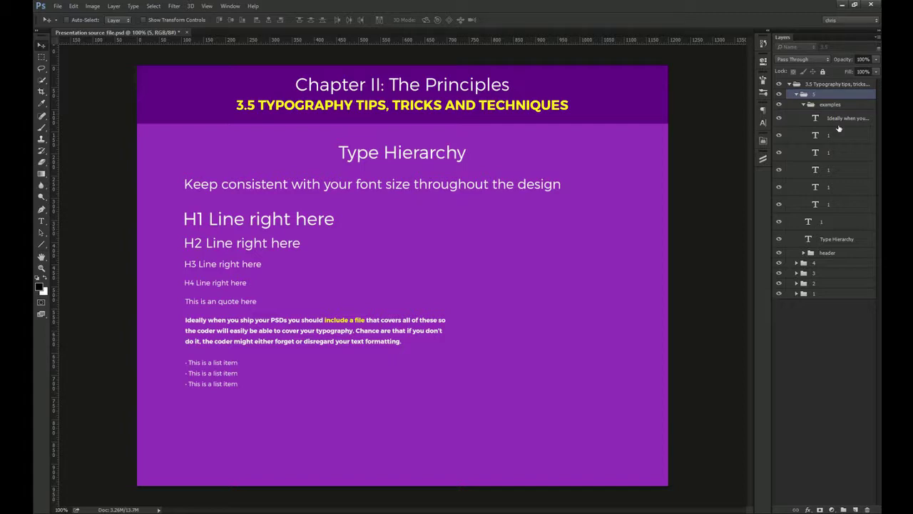
click(804, 105)
click(797, 95)
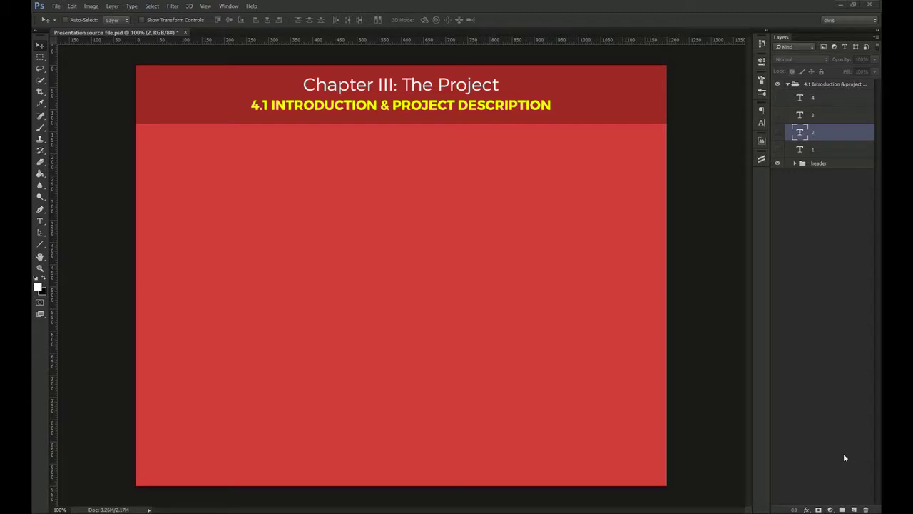
- Show the a) to c) goals and the 'Some areas will be sped up for time considerations' note
click(778, 149)
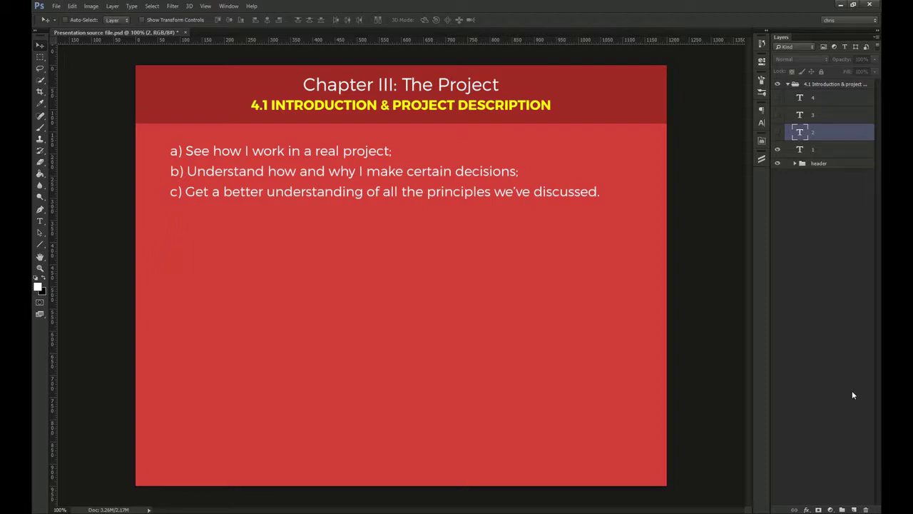
click(778, 132)
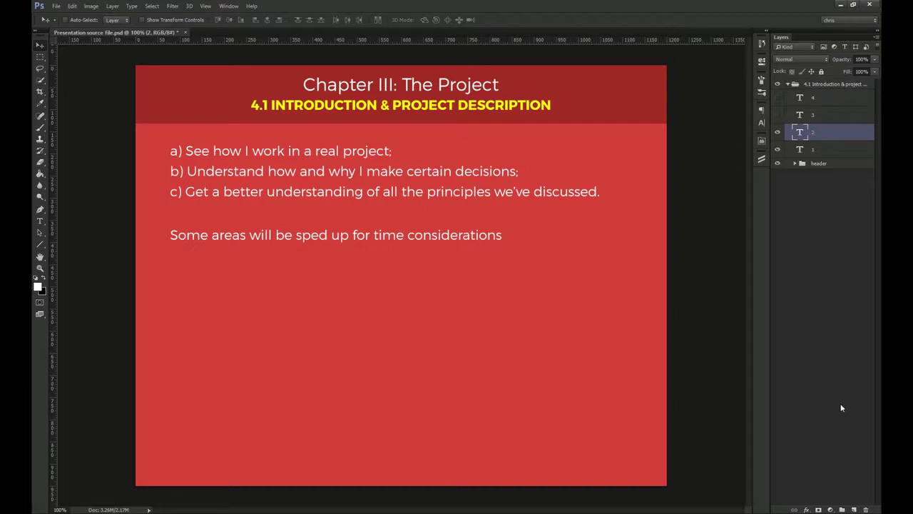
- Show the 'not a follow-along' and 'won't be ultra detailed' notes, then switch to the 99designs brief
click(778, 114)
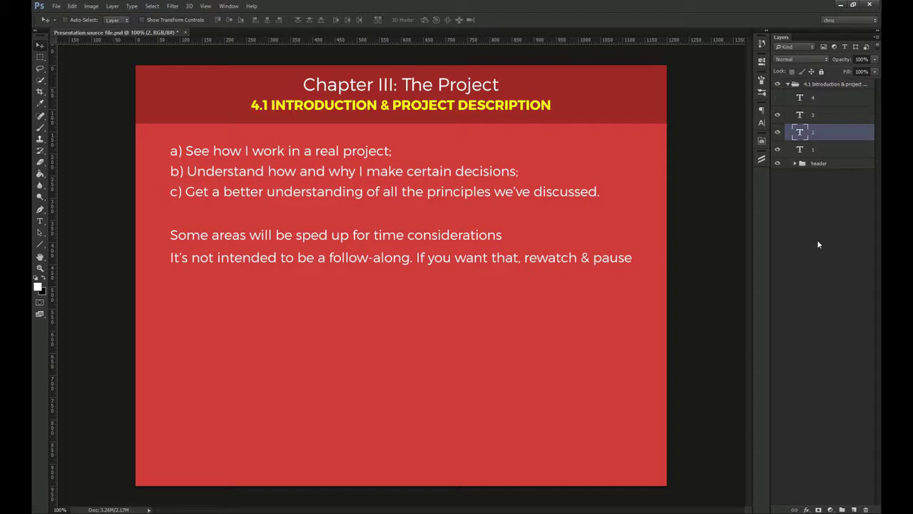
click(778, 99)
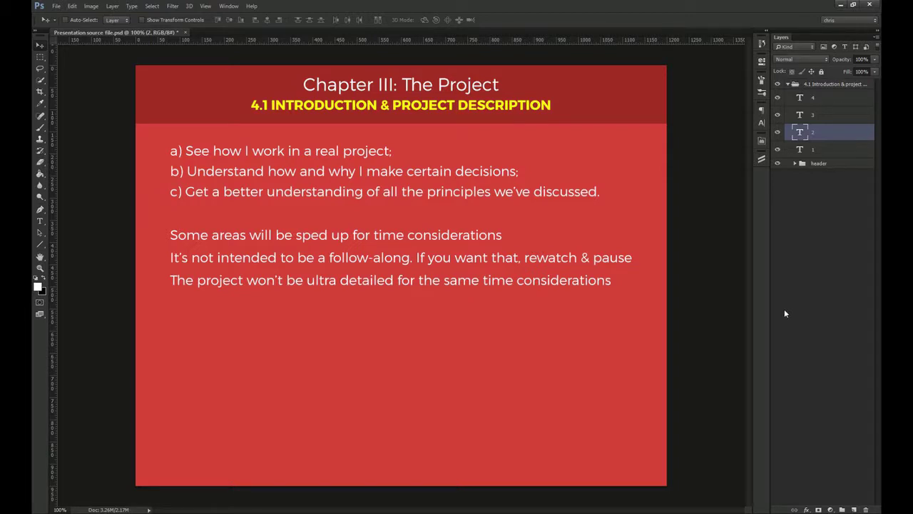
mouse_move(319, 508)
click(319, 478)
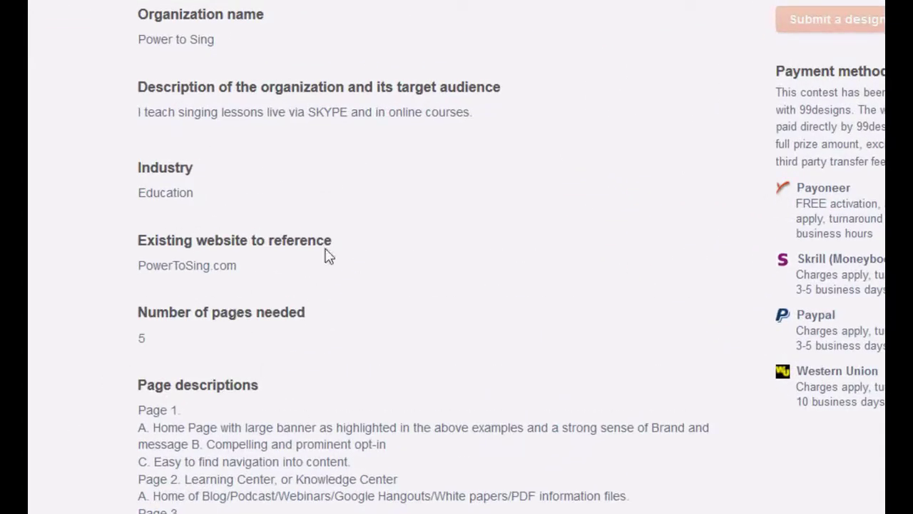
- Highlight the organization name 'Power to Sing' while scrolling through the top of the brief
drag(148, 39, 261, 53)
click(259, 47)
scroll(617, 143, down, 3)
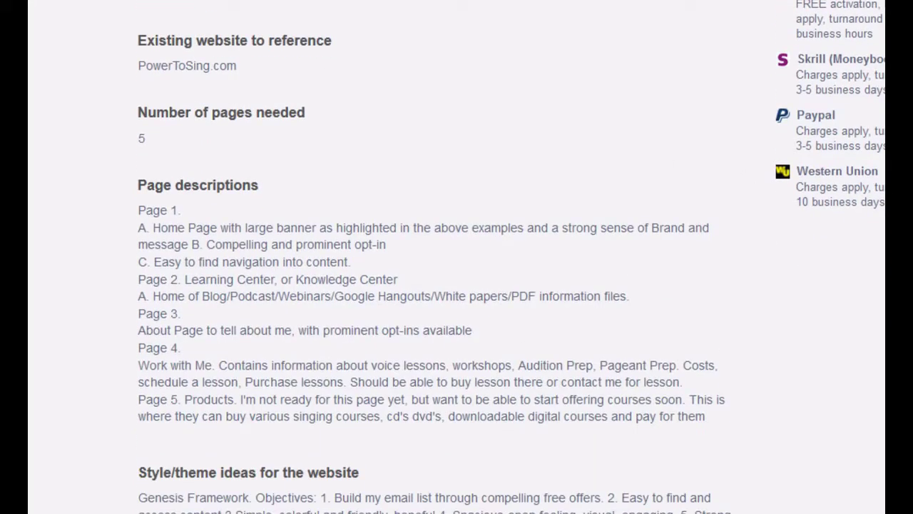
scroll(456, 256, up, 2)
scroll(457, 257, up, 1)
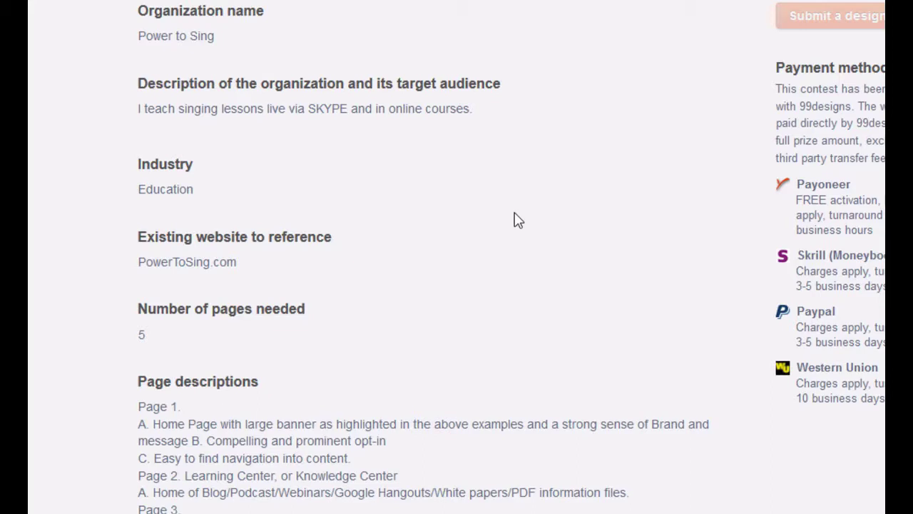
drag(153, 36, 214, 35)
click(219, 37)
- Highlight the singing lessons description, the 5-page count and Page 1's large-banner home page requirements
drag(161, 108, 221, 109)
click(531, 129)
drag(141, 332, 148, 337)
click(147, 337)
drag(161, 424, 457, 459)
click(456, 459)
double_click(296, 423)
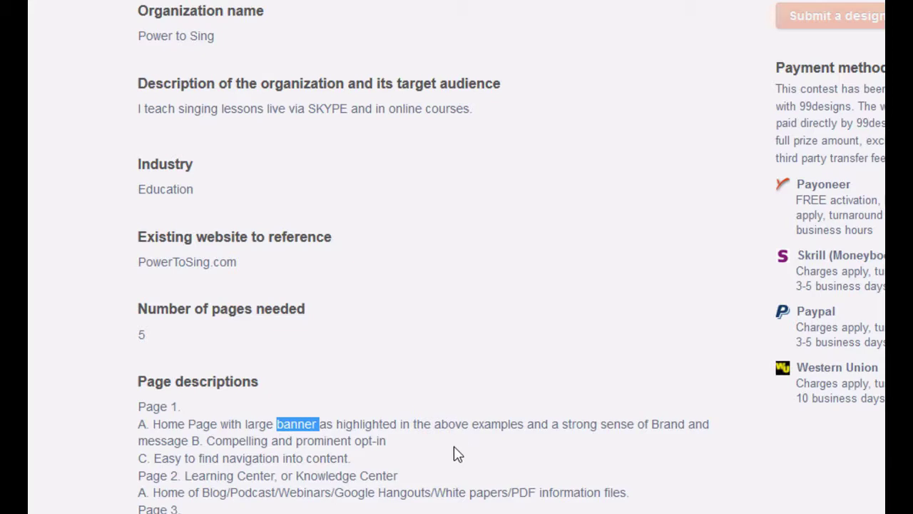
click(164, 439)
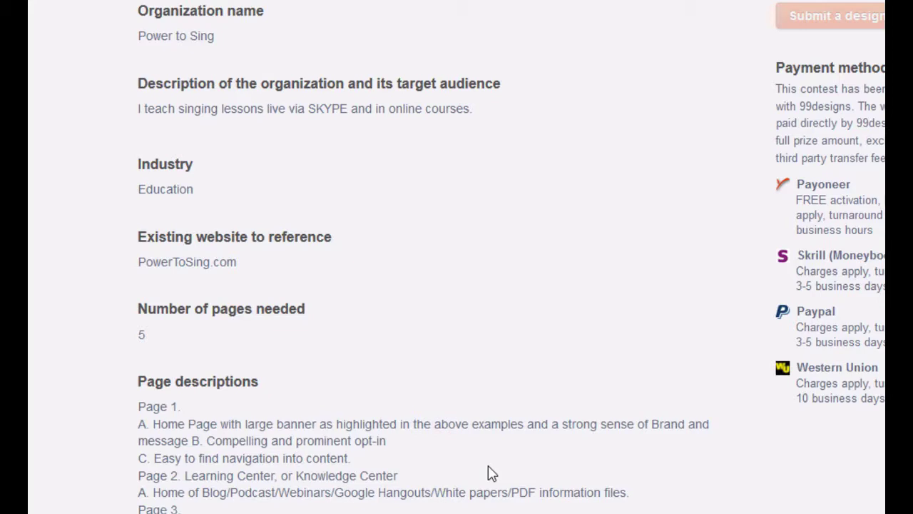
- Highlight the Page 1 opt-in, easy-navigation, email-list and easy-to-find content points in the brief
drag(190, 441, 150, 457)
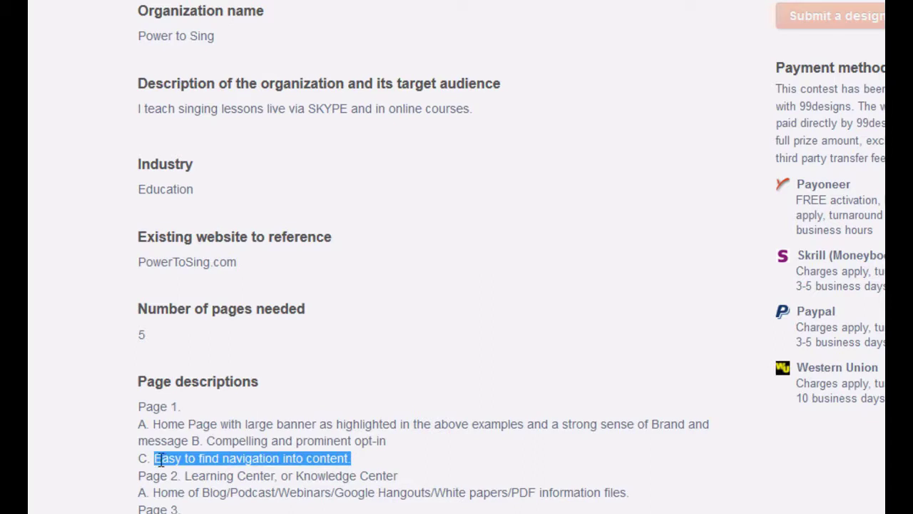
click(397, 467)
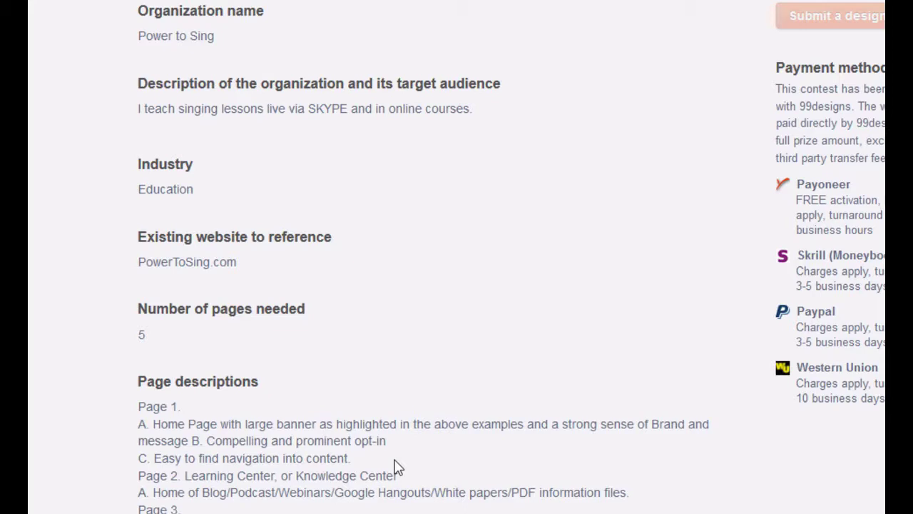
scroll(397, 467, down, 2)
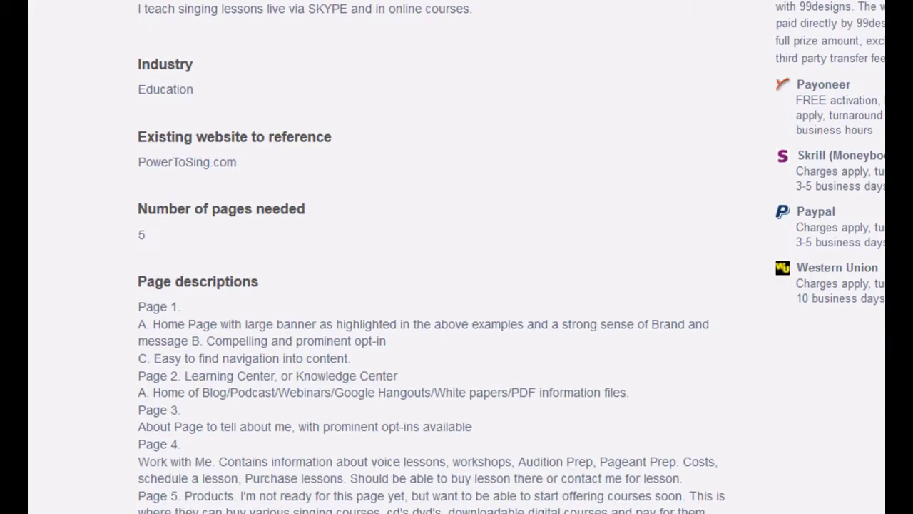
scroll(428, 285, down, 4)
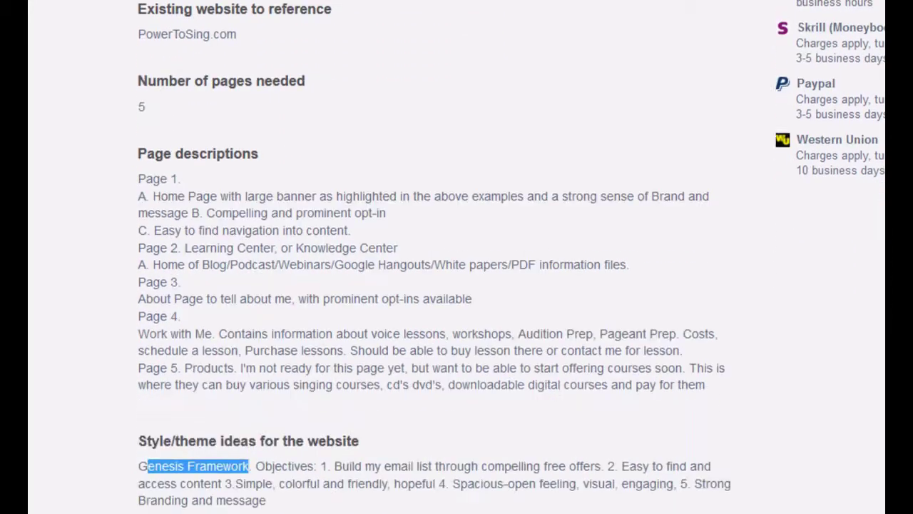
click(288, 410)
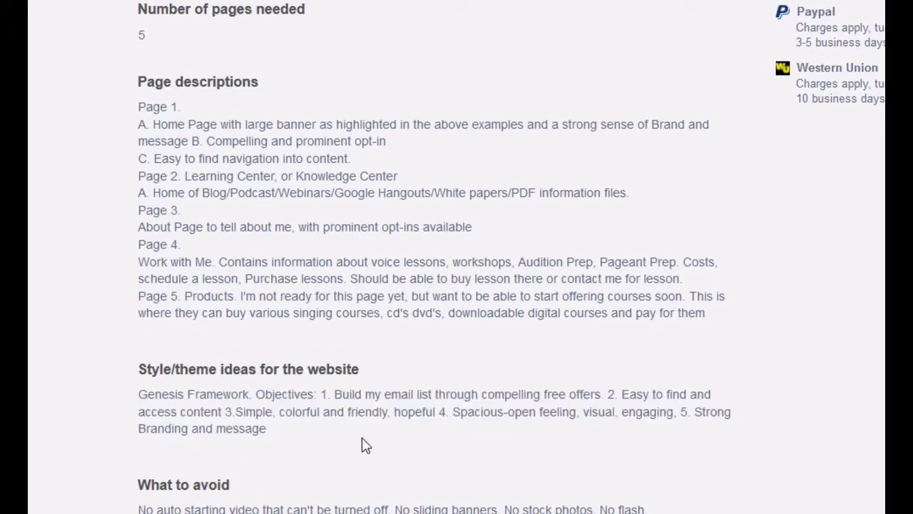
drag(349, 396, 590, 397)
click(596, 454)
drag(629, 394, 222, 410)
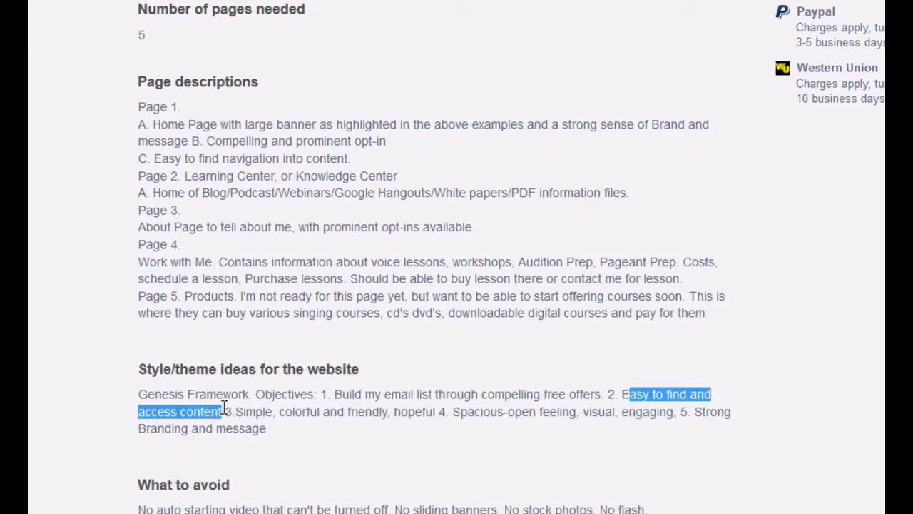
click(293, 448)
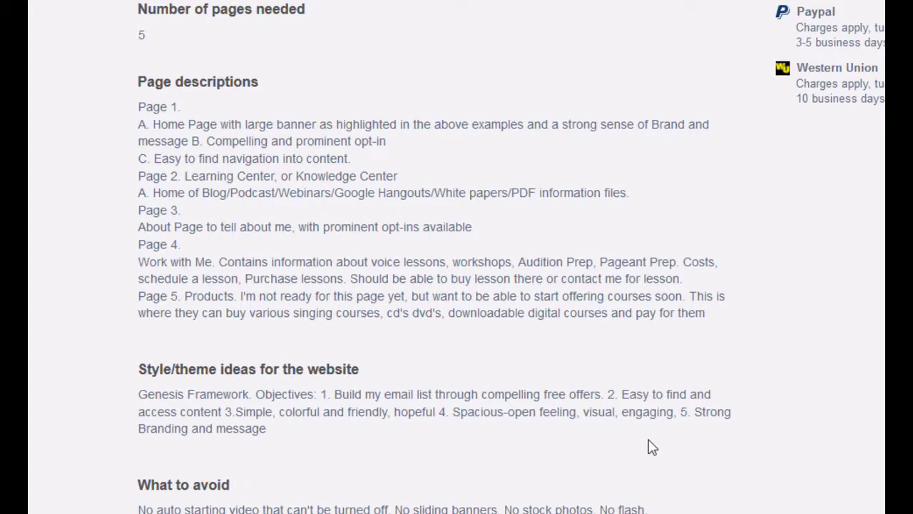
- Highlight the 'visual' and no-auto-video objectives, then scroll through the rest of the brief
double_click(598, 412)
click(608, 412)
scroll(264, 457, down, 4)
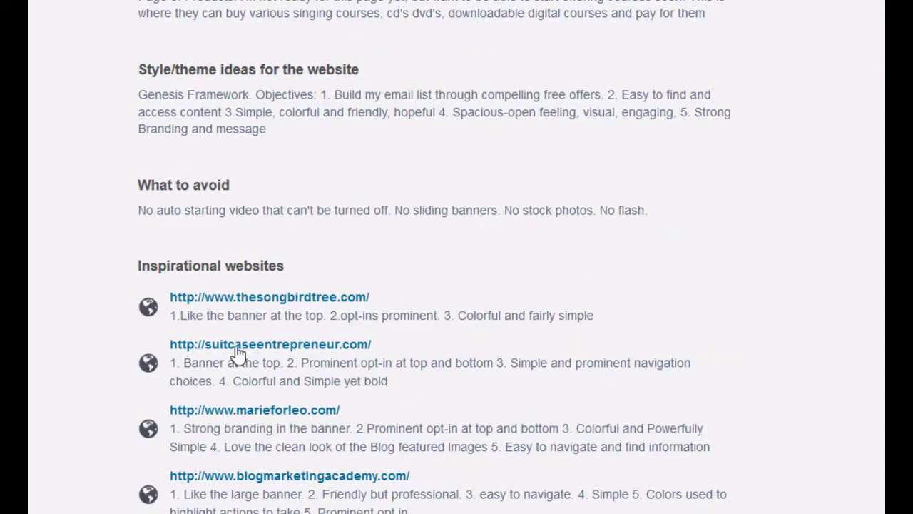
drag(146, 210, 356, 241)
click(352, 234)
scroll(434, 257, down, 3)
scroll(434, 257, up, 2)
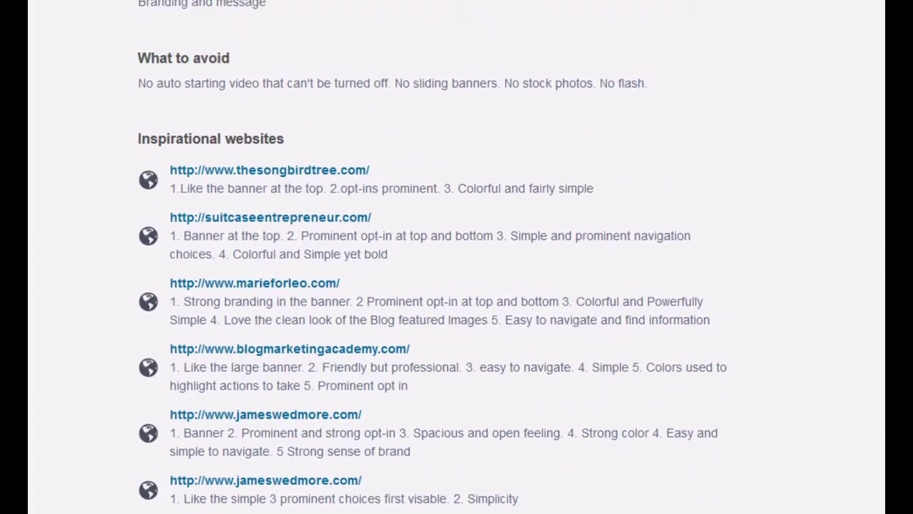
scroll(434, 257, up, 2)
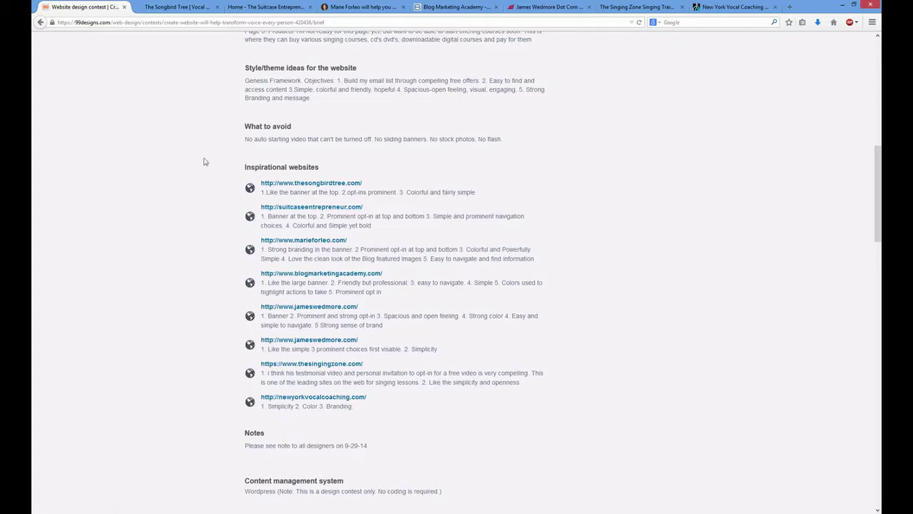
- Look over The Songbird Tree and The Suitcase Entrepreneur inspiration sites
click(177, 7)
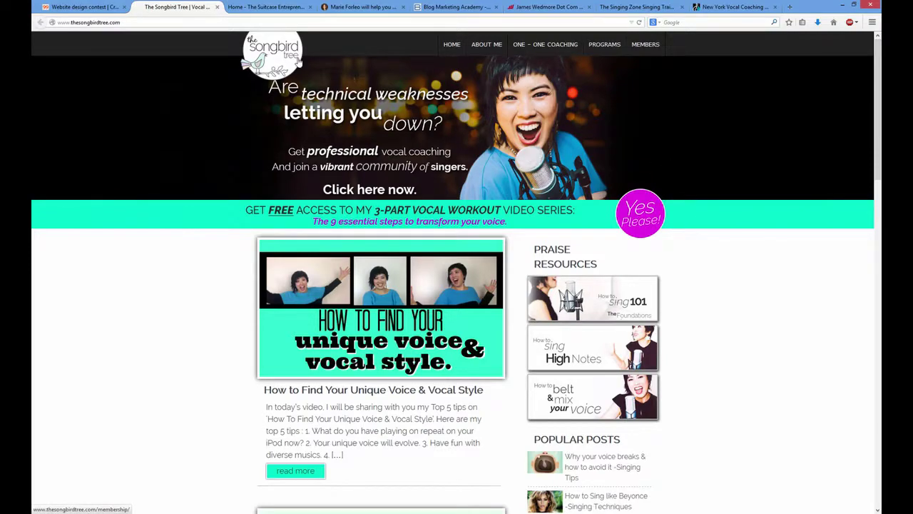
click(266, 6)
mouse_move(879, 114)
mouse_down()
mouse_move(880, 316)
mouse_move(878, 97)
mouse_up()
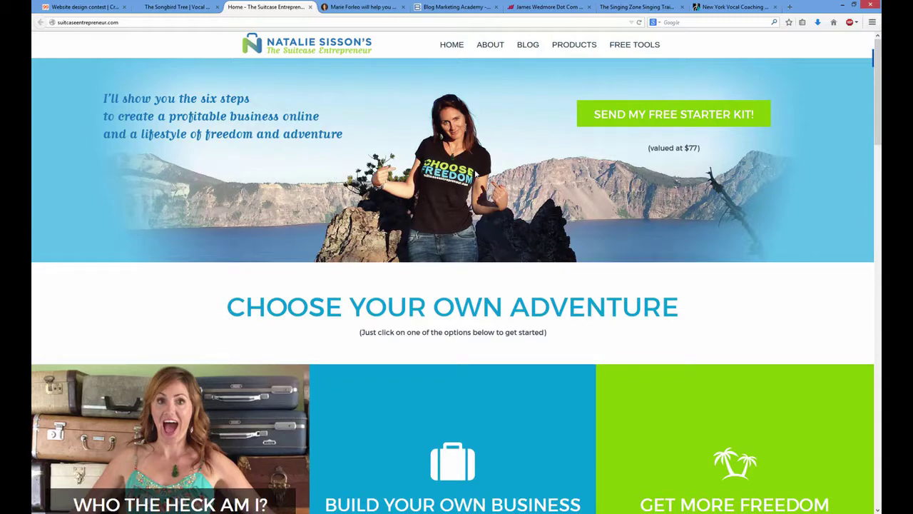
drag(878, 99, 878, 50)
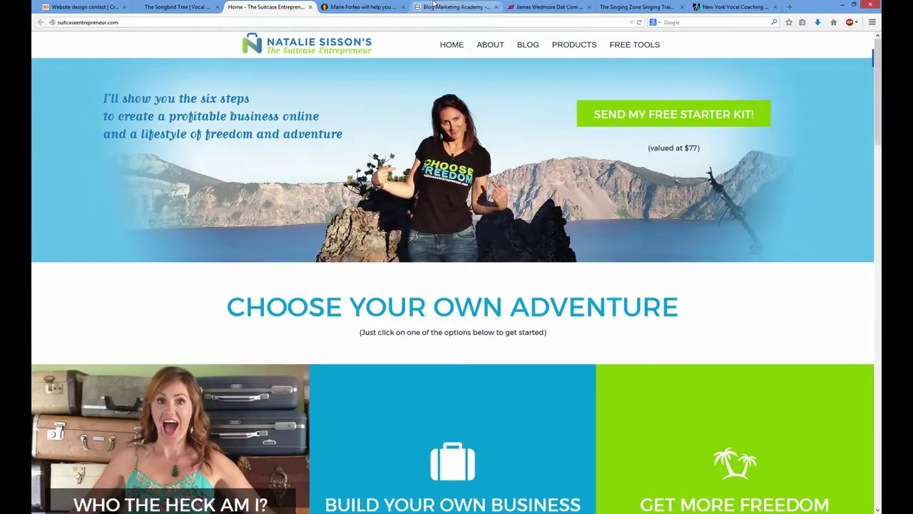
- Review the 'Get Anything You Want' site with its subscribe popup dismissed, then show Blog Marketing Academy
click(360, 6)
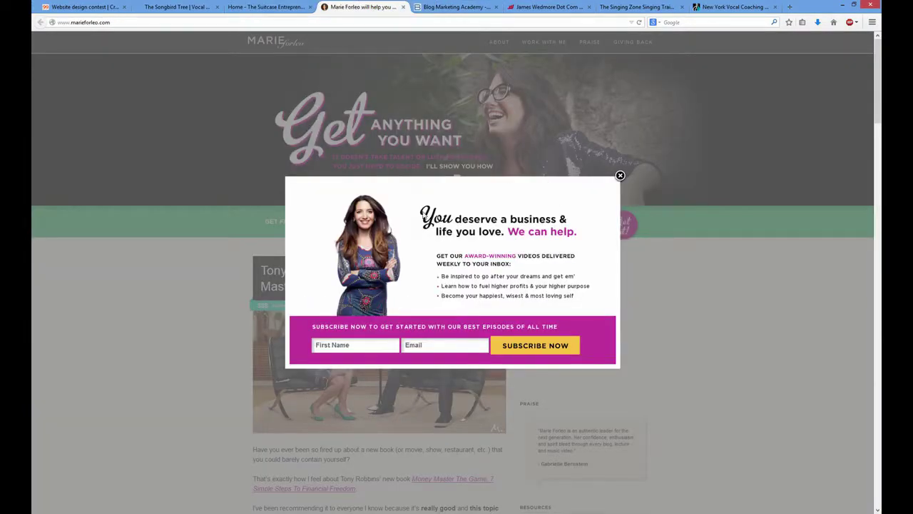
click(620, 176)
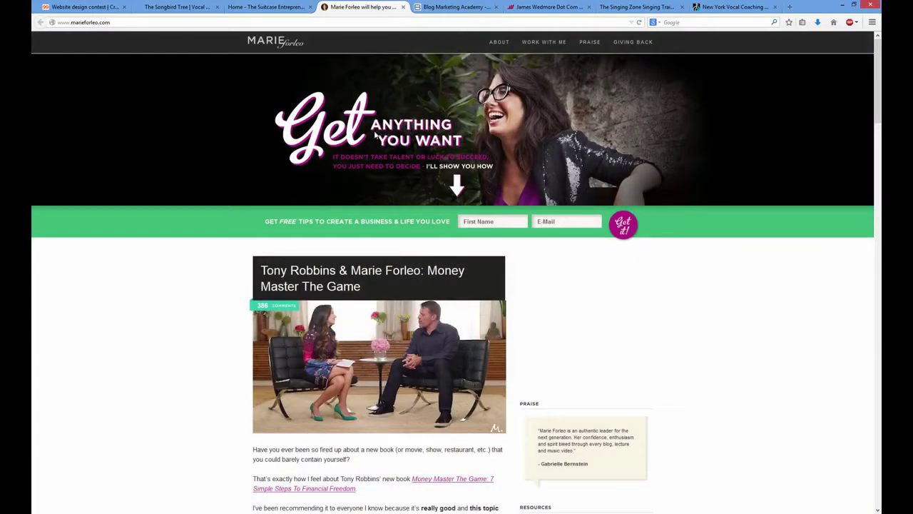
mouse_move(878, 101)
mouse_down()
mouse_move(879, 341)
mouse_move(880, 109)
mouse_up()
click(473, 7)
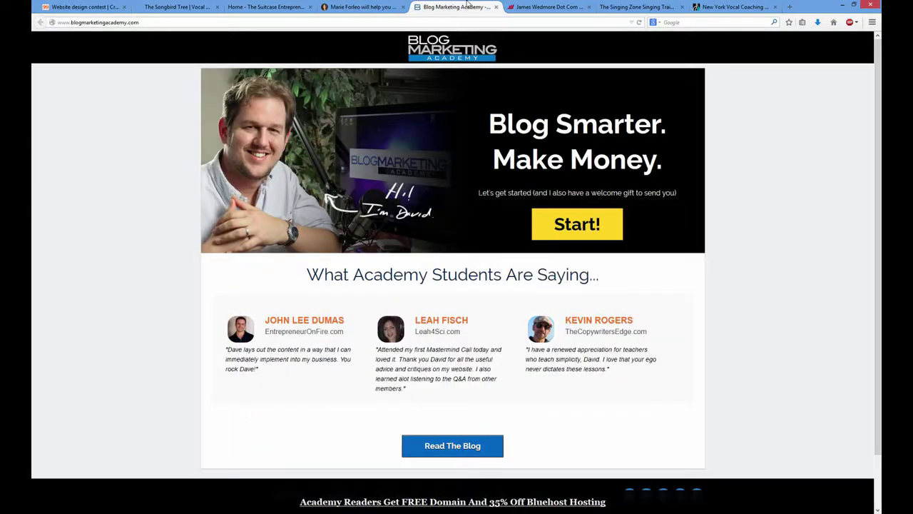
- Scroll through the Blog Marketing Academy homepage and close its tab
scroll(204, 265, down, 2)
scroll(205, 265, up, 2)
scroll(612, 318, down, 2)
scroll(603, 343, up, 2)
middle_click(455, 4)
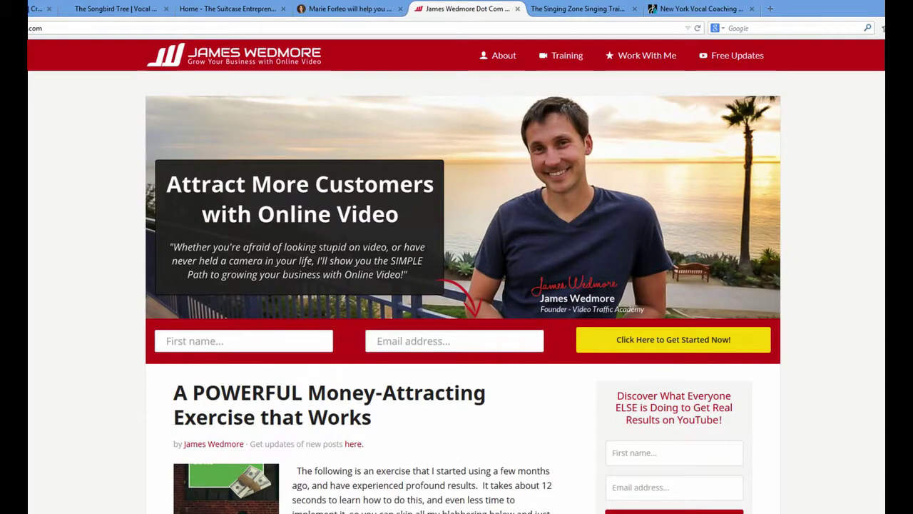
- Look over the James Wedmore video-marketing site, then bring up The Singing Zone
scroll(464, 285, down, 3)
scroll(464, 285, up, 3)
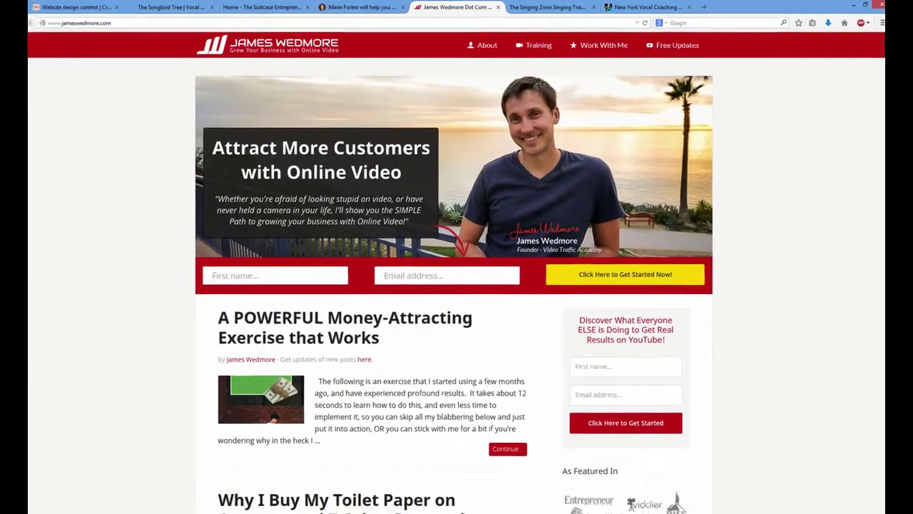
scroll(877, 223, down, 4)
drag(877, 223, 870, 134)
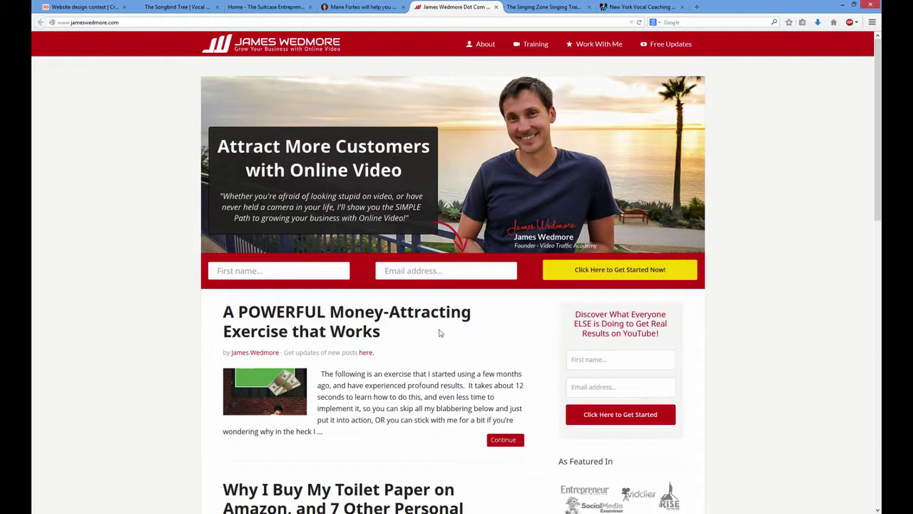
click(544, 6)
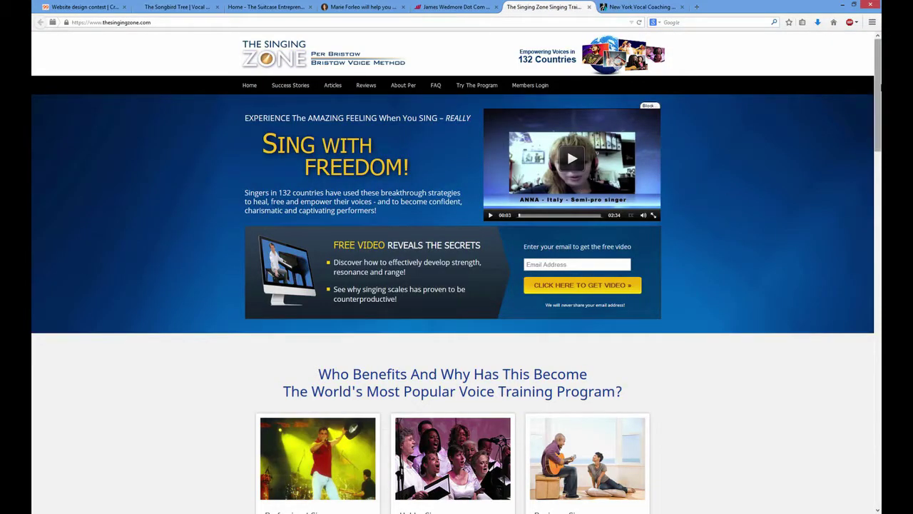
- Scroll through The Singing Zone homepage and close its tab
scroll(456, 271, down, 15)
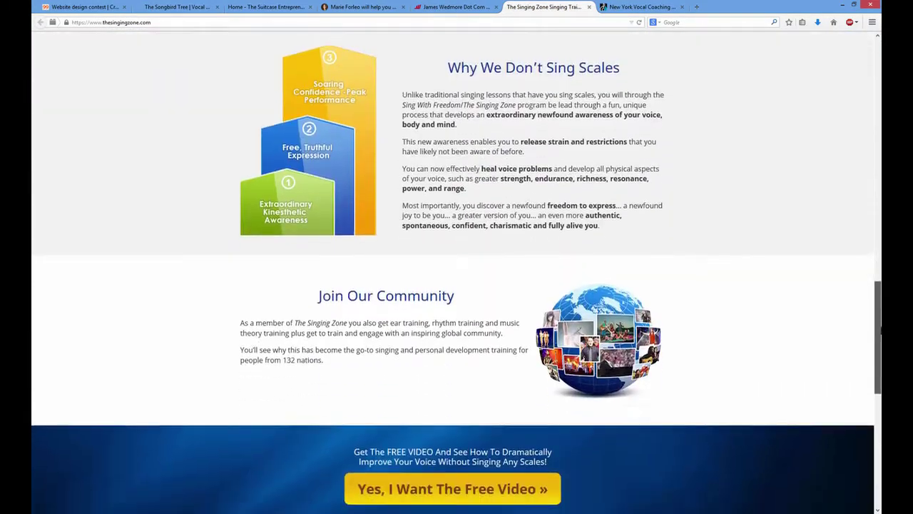
drag(879, 330, 877, 76)
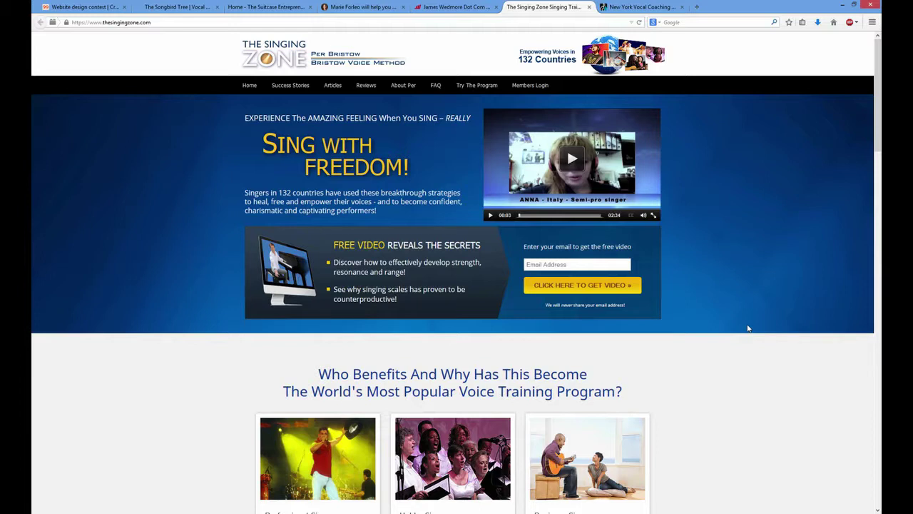
key(ctrl+Tab)
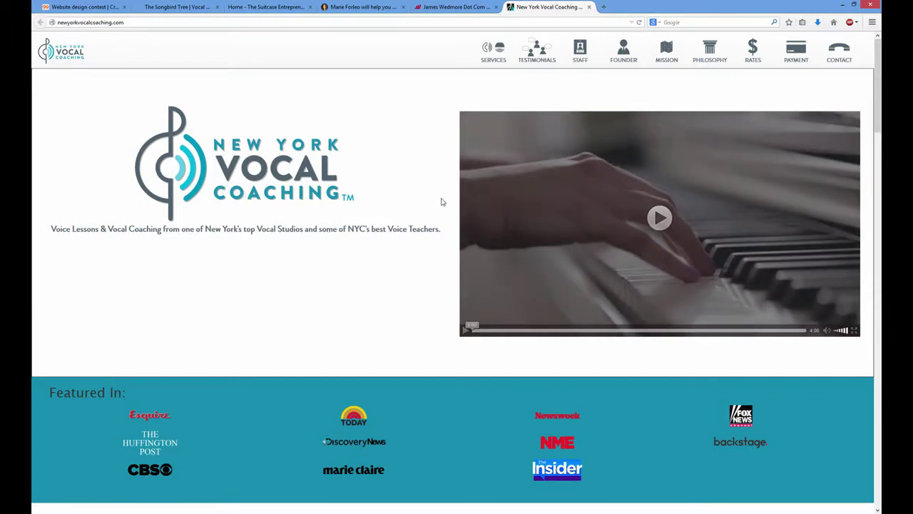
- Scroll through the New York Vocal Coaching site and close its tab
scroll(381, 316, down, 4)
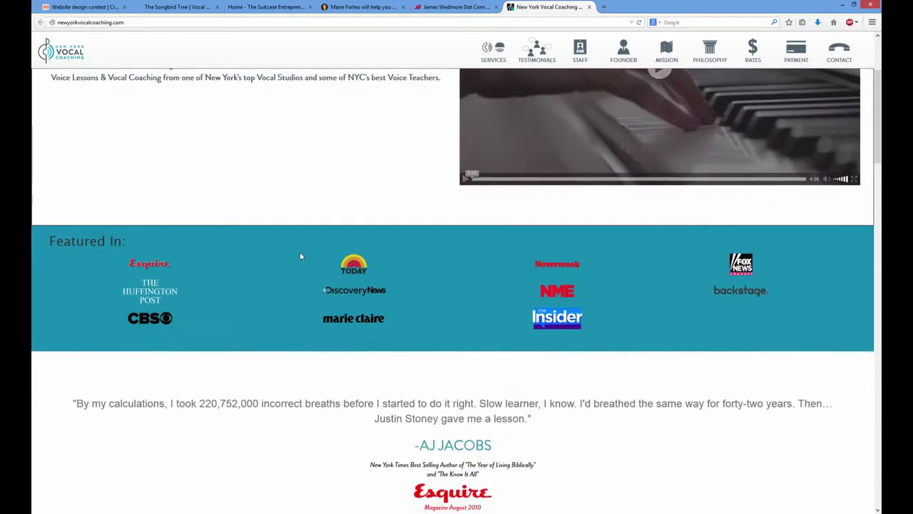
scroll(292, 254, down, 10)
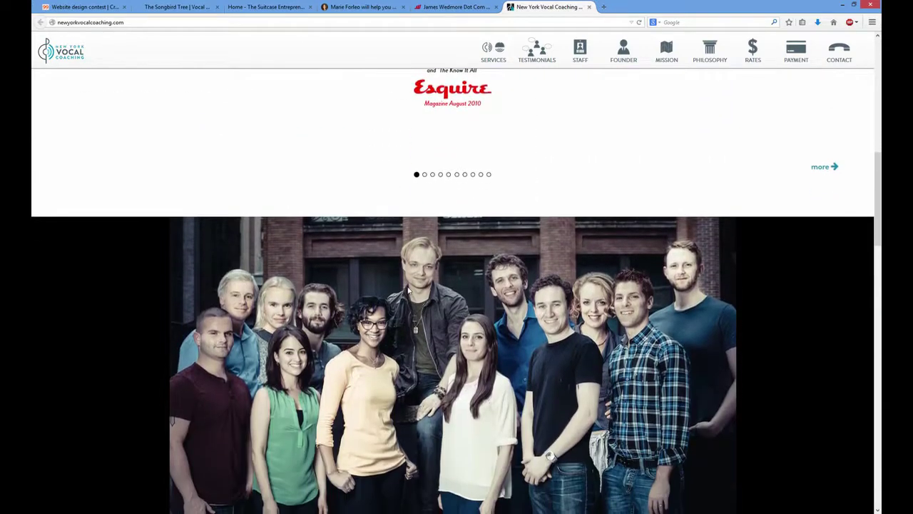
scroll(408, 290, down, 11)
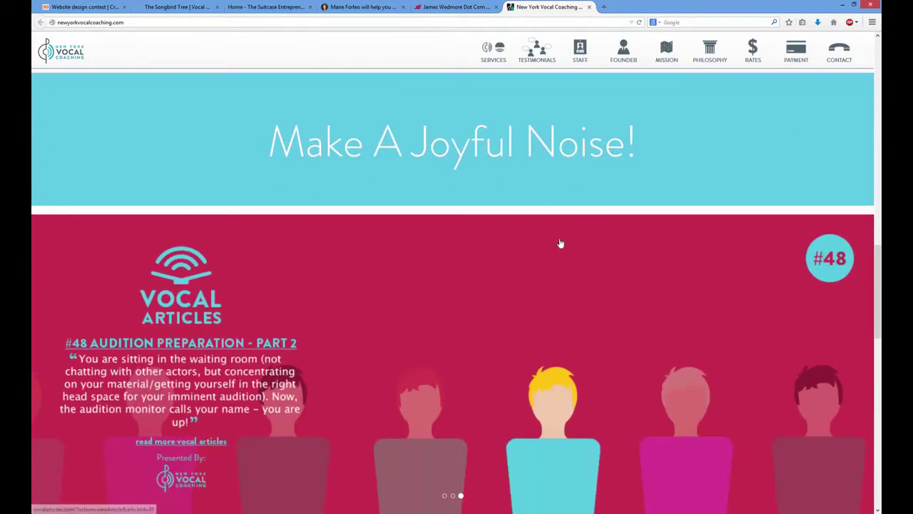
scroll(580, 182, down, 9)
scroll(666, 255, down, 11)
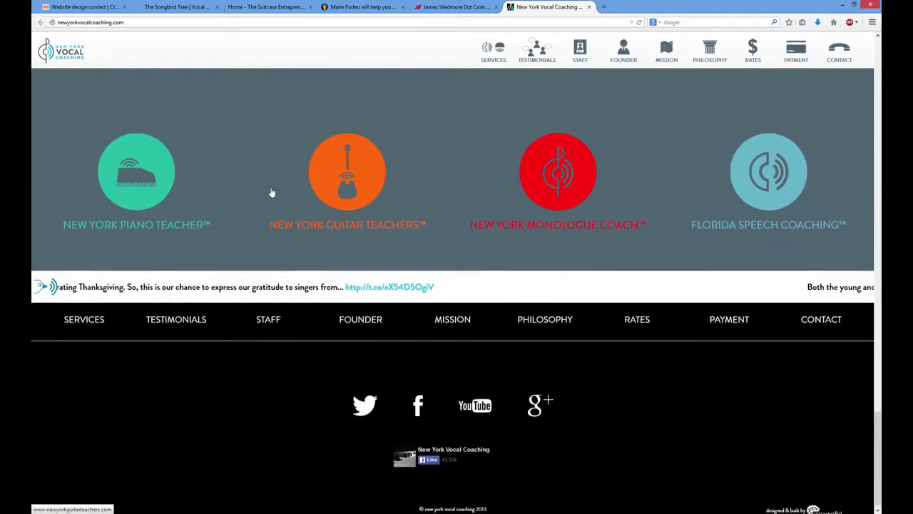
scroll(301, 307, up, 20)
scroll(312, 275, up, 20)
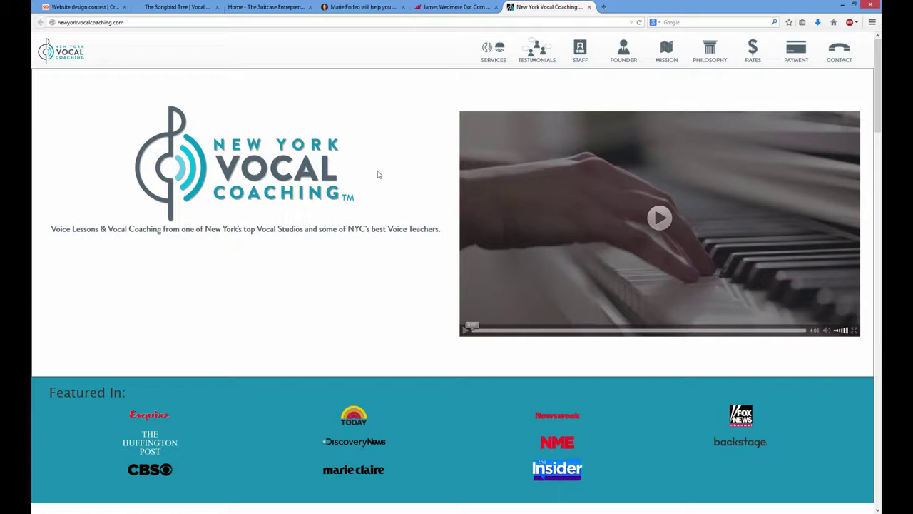
middle_click(547, 5)
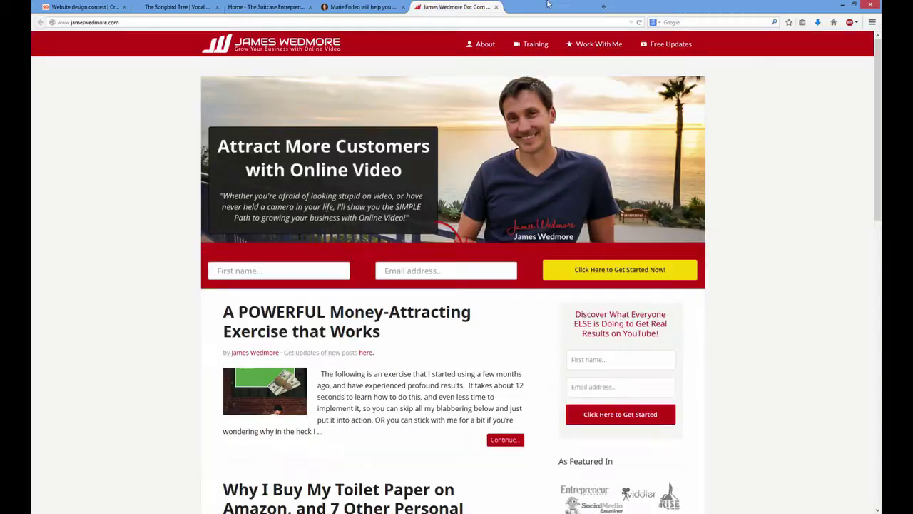
- Check the remaining inspiration tabs and close the Suitcase Entrepreneur and James Wedmore tabs
click(286, 7)
click(178, 6)
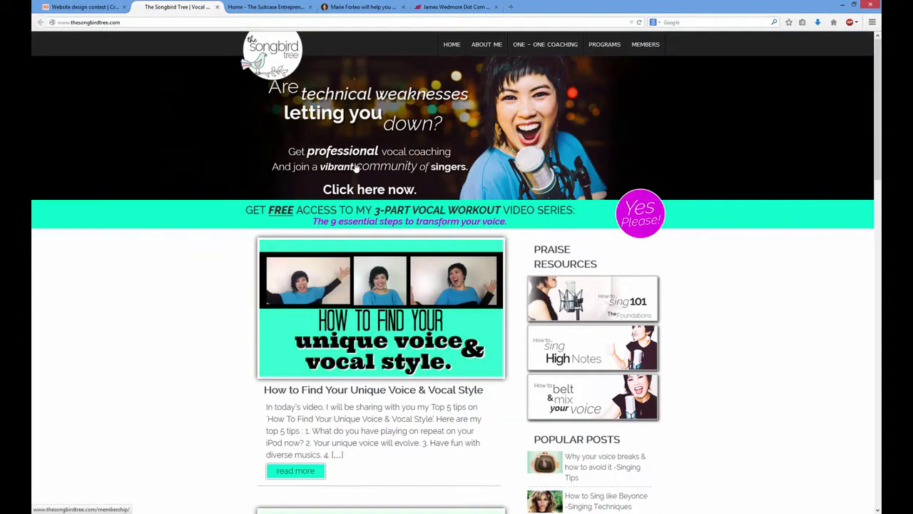
click(363, 8)
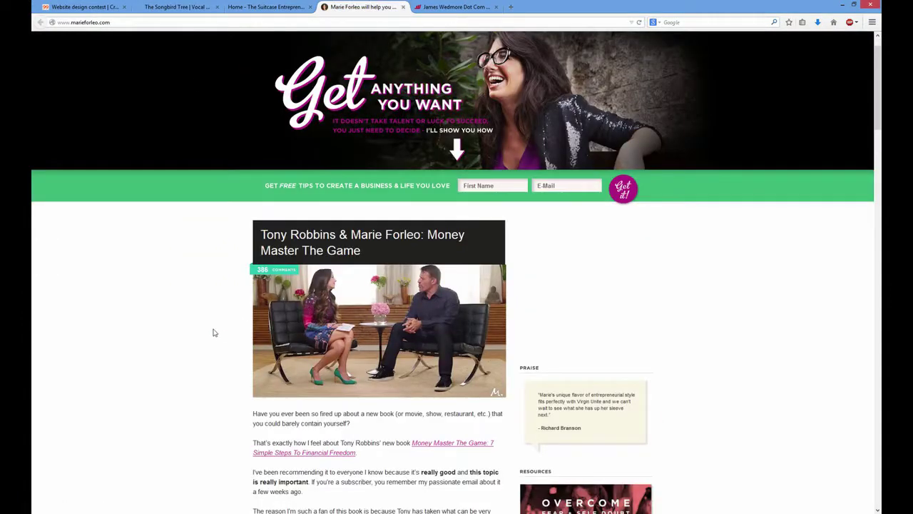
scroll(213, 332, up, 1)
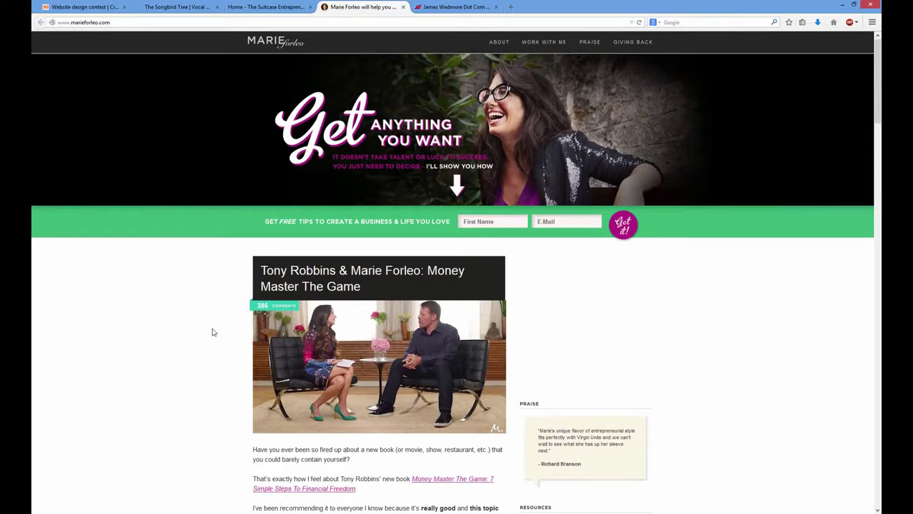
middle_click(271, 6)
middle_click(373, 4)
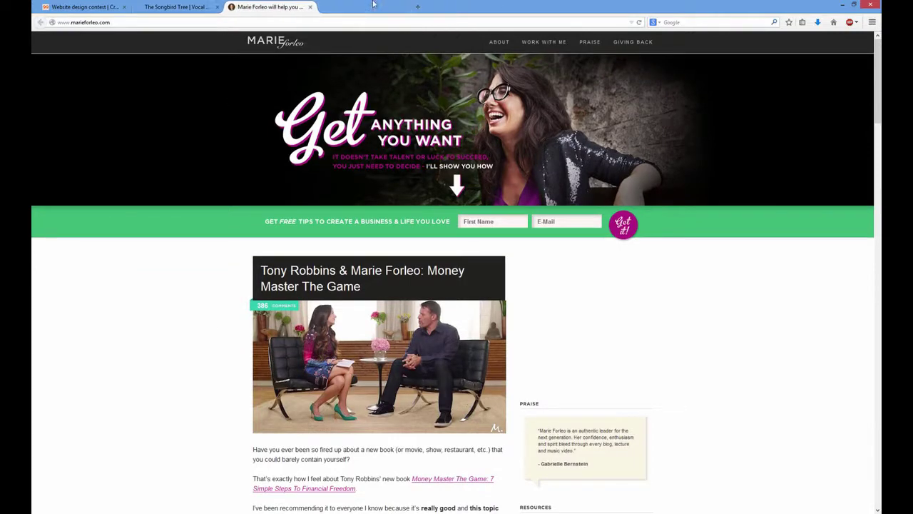
- Scroll the design contest brief down to its attachments and switch to the contest files folder
click(92, 6)
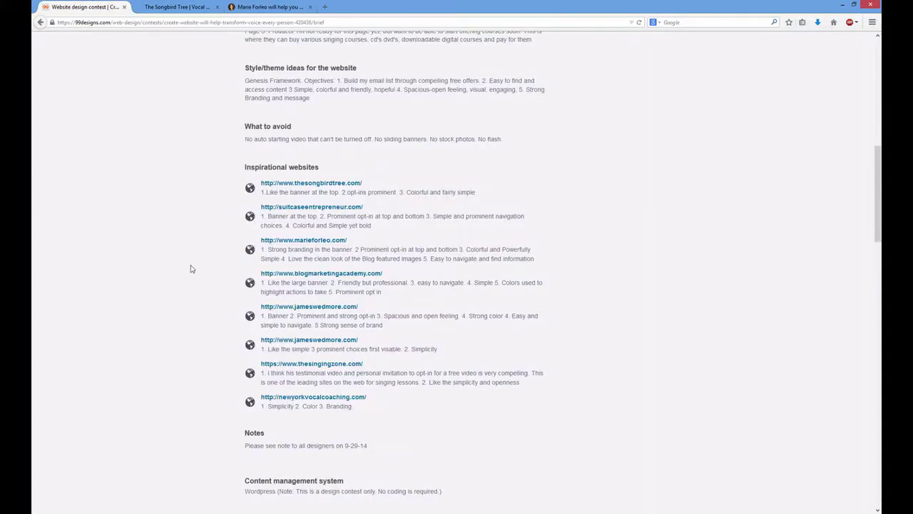
scroll(190, 269, down, 7)
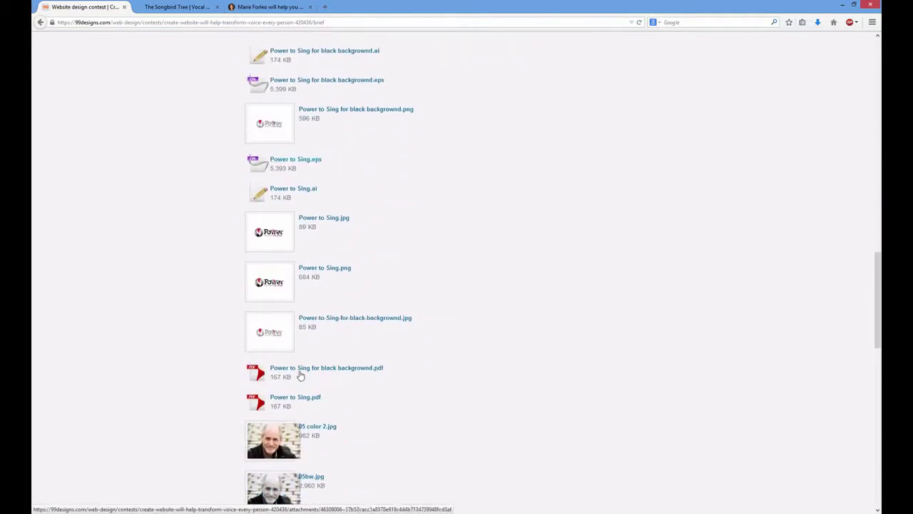
scroll(300, 346, down, 5)
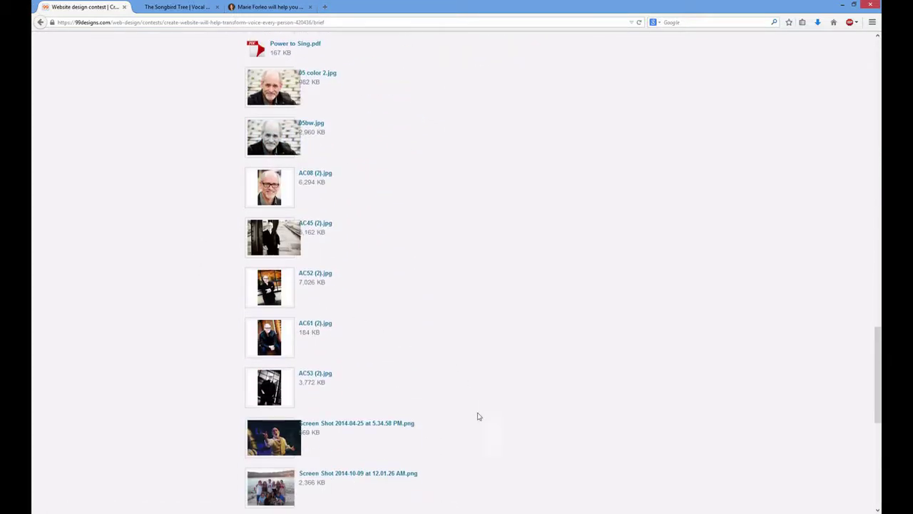
key(alt+Tab)
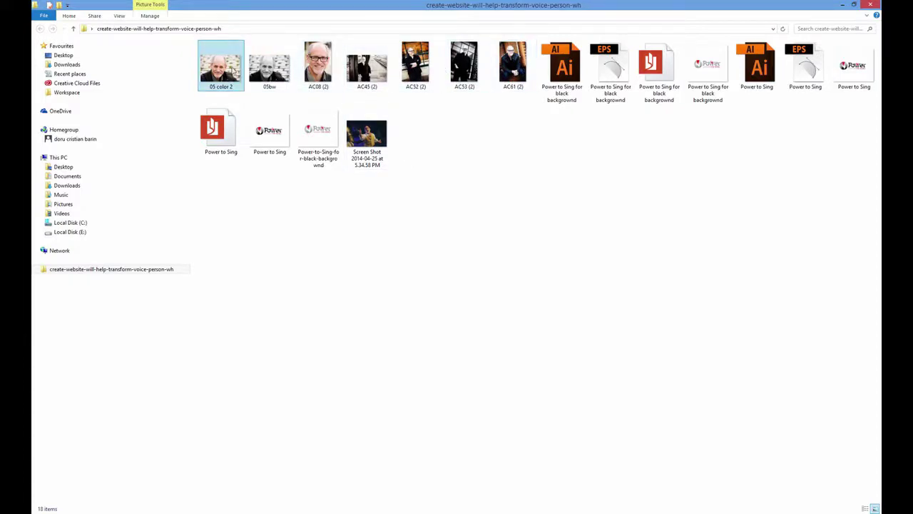
- Inspect the Power to Sing logos and AC45/AC53 photos, then select the three black-background logo files
click(270, 132)
click(318, 136)
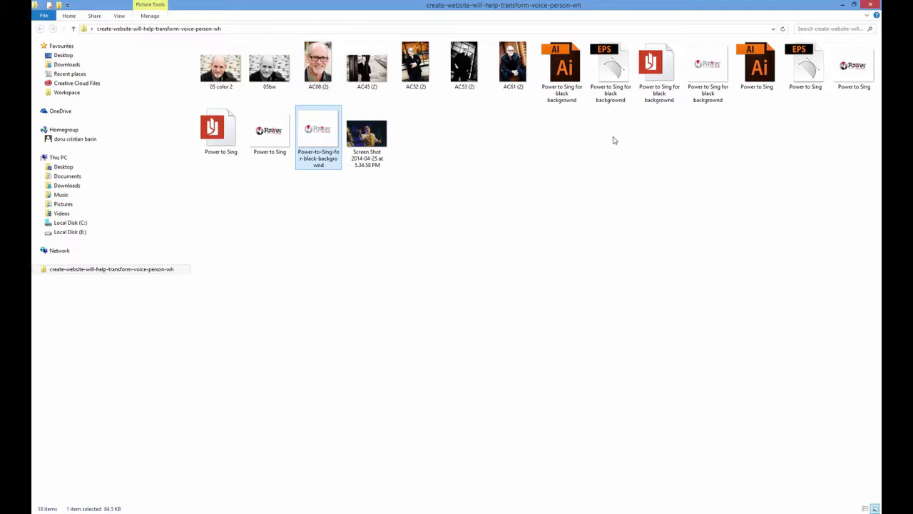
click(465, 68)
click(385, 68)
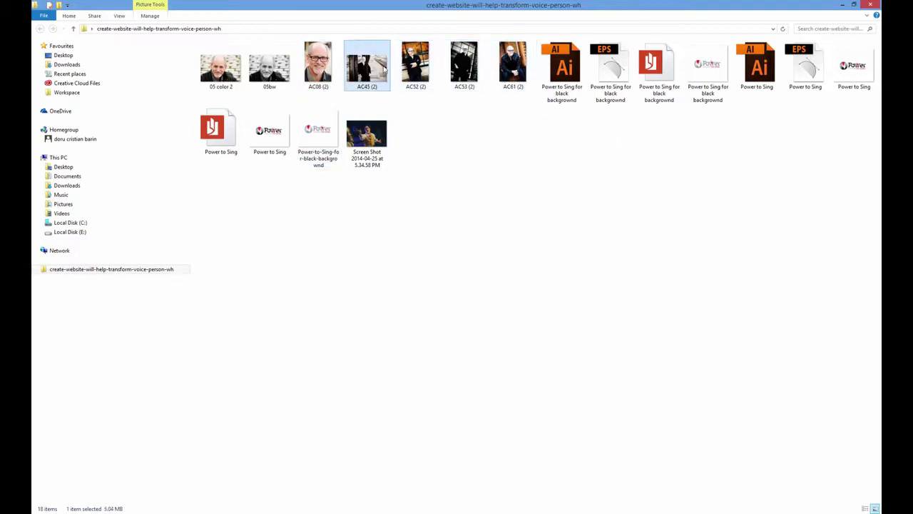
click(485, 158)
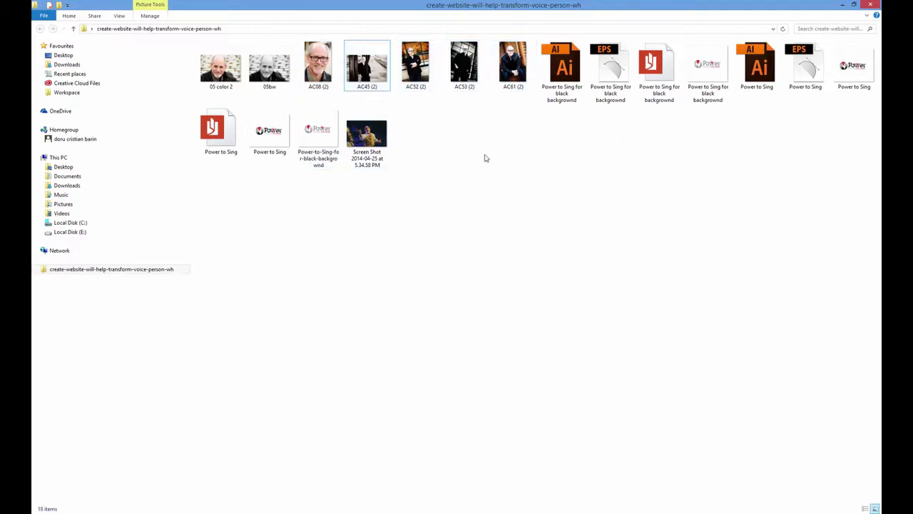
drag(556, 124, 652, 57)
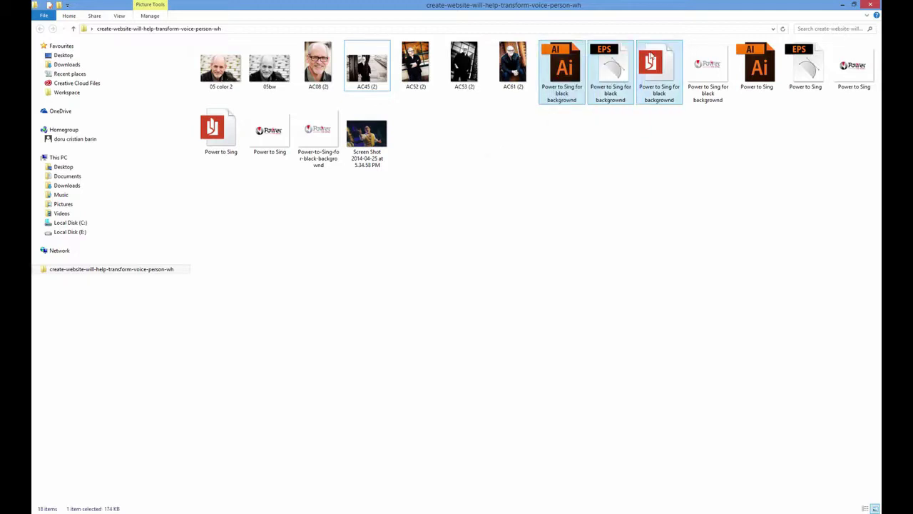
click(678, 145)
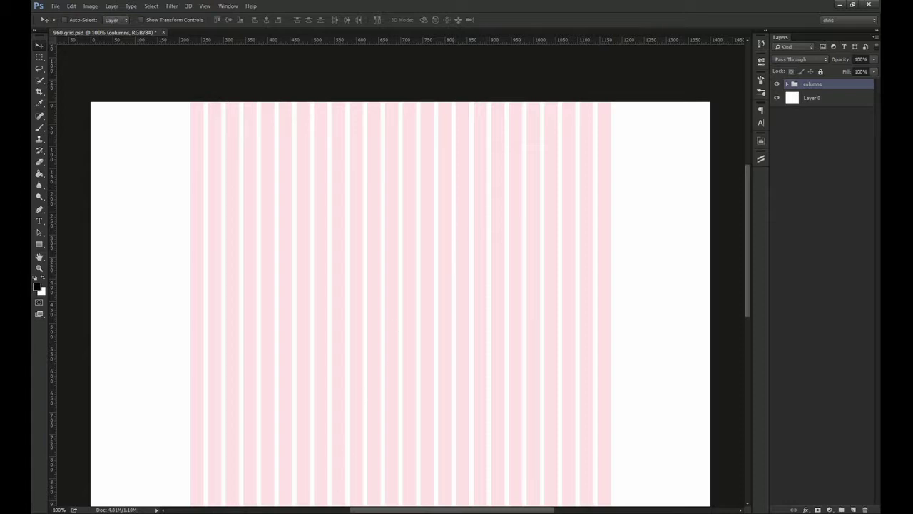
key(alt+Tab)
click(245, 6)
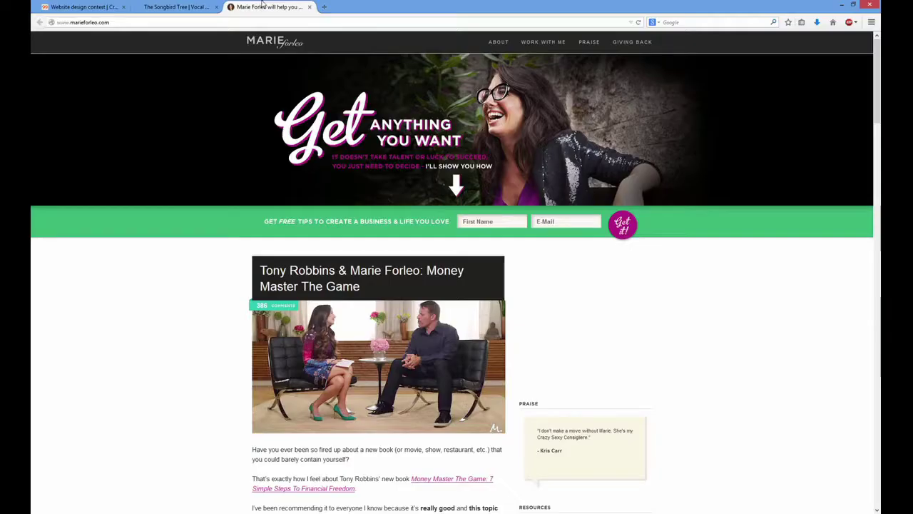
click(178, 7)
scroll(218, 386, down, 1)
scroll(218, 387, down, 5)
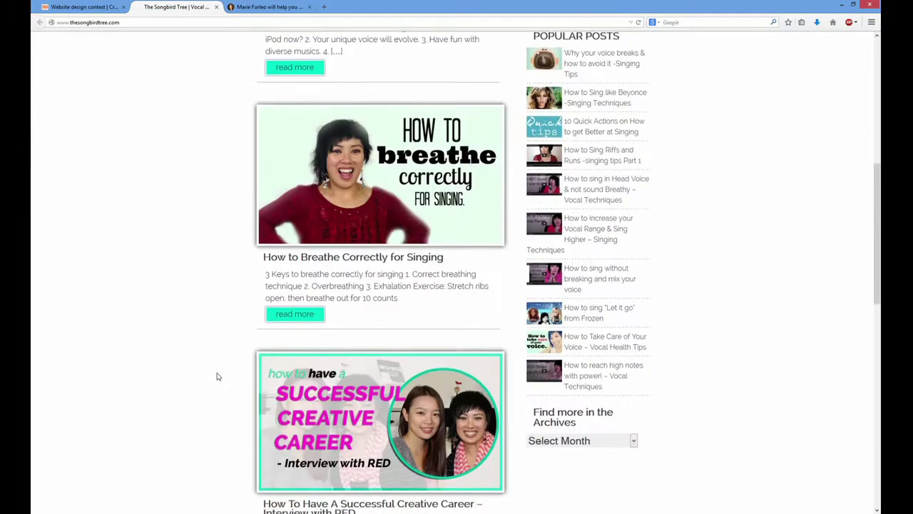
scroll(216, 373, down, 1)
click(261, 5)
scroll(235, 175, down, 8)
scroll(668, 333, down, 5)
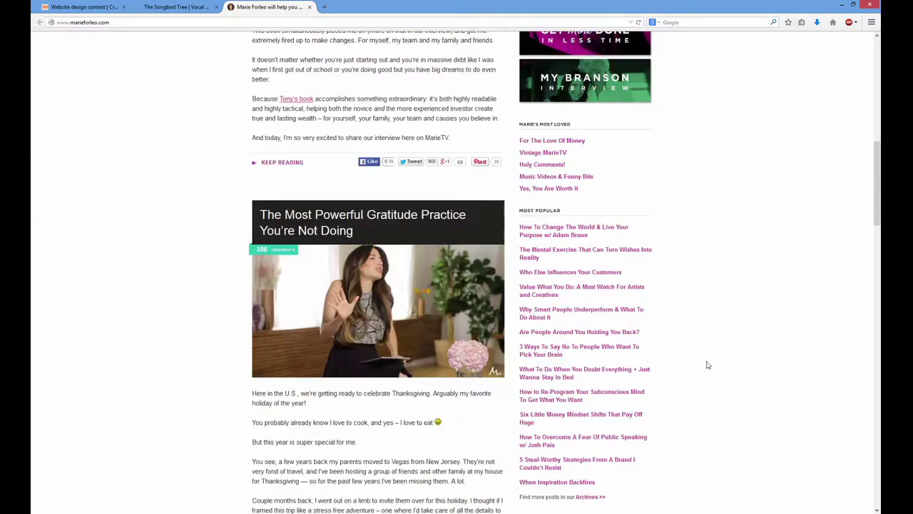
scroll(257, 309, down, 1)
scroll(257, 309, down, 2)
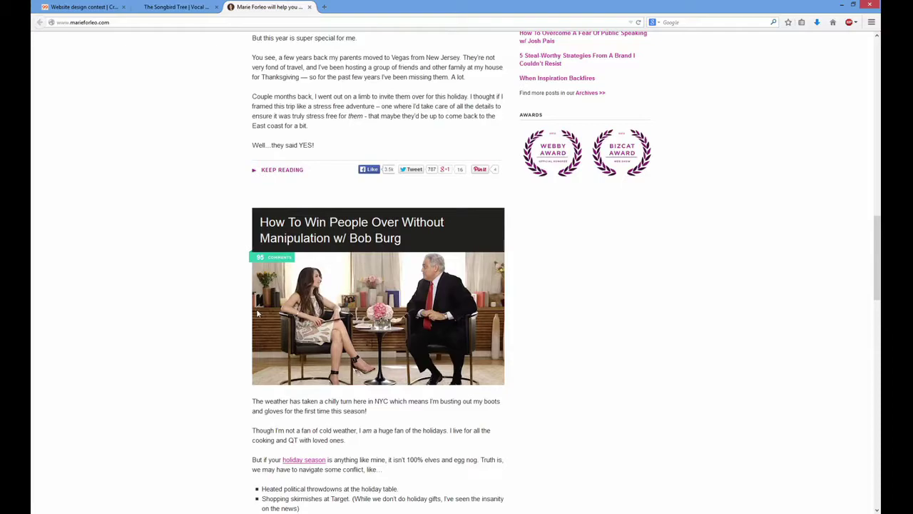
scroll(258, 314, up, 4)
key(ctrl+shift+Tab)
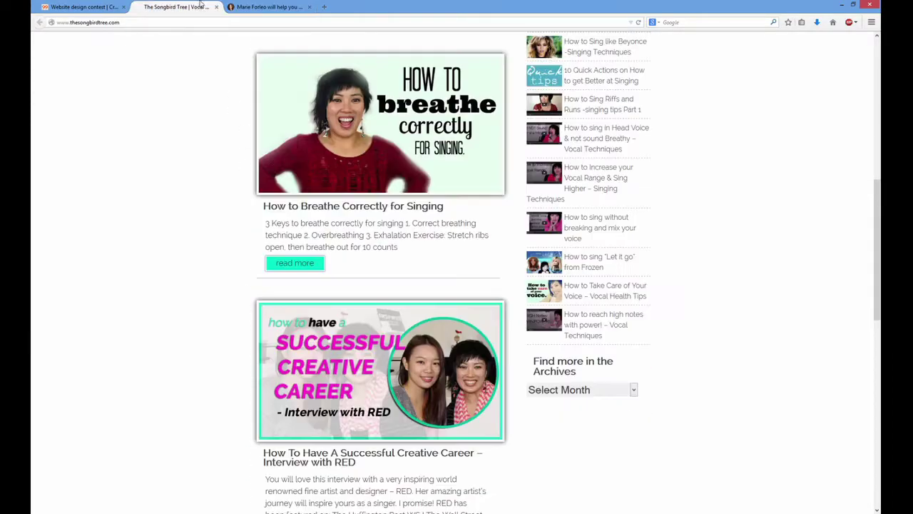
scroll(270, 299, down, 7)
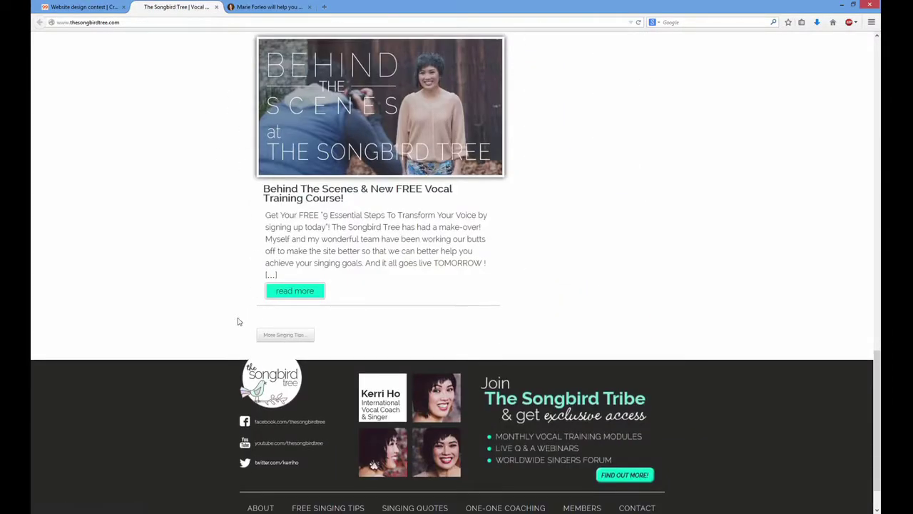
scroll(235, 322, up, 4)
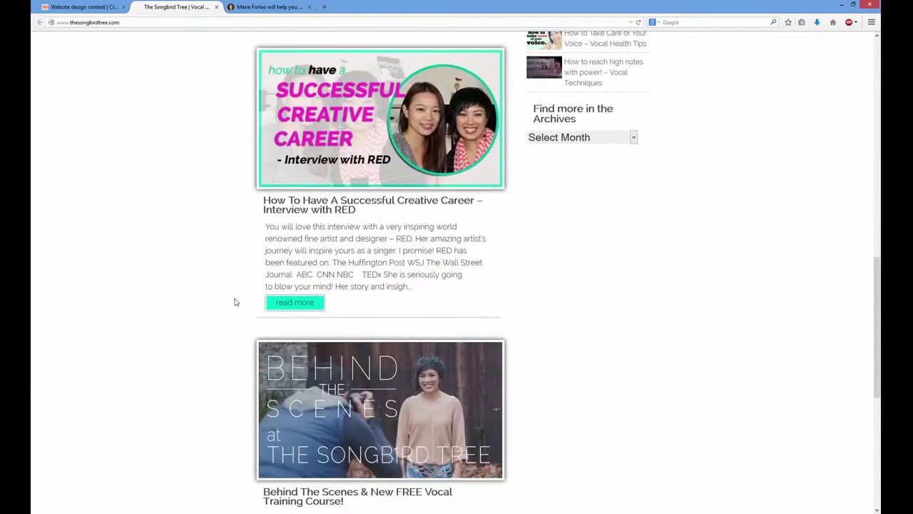
scroll(235, 301, up, 2)
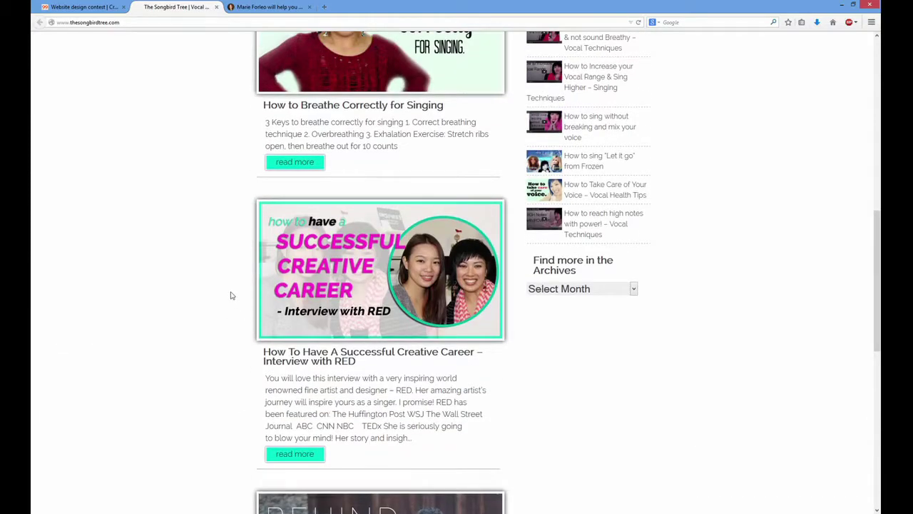
scroll(230, 295, up, 5)
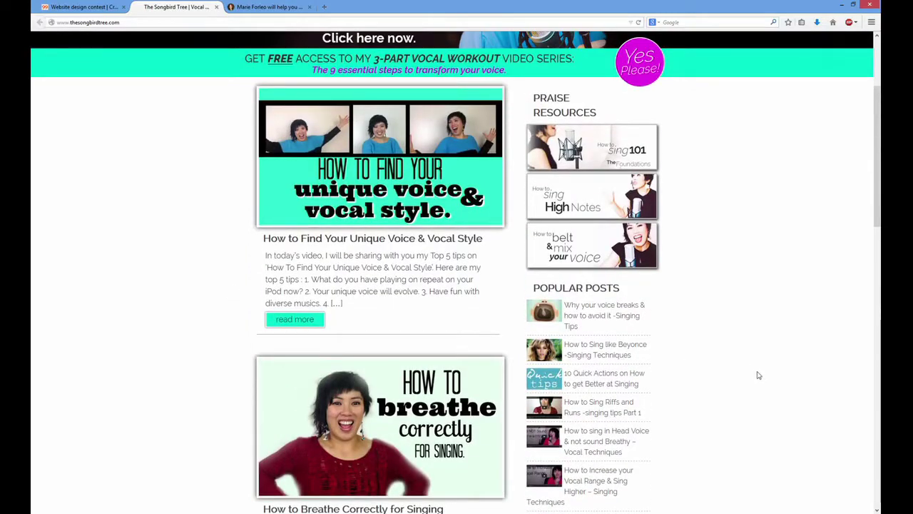
key(alt+Tab)
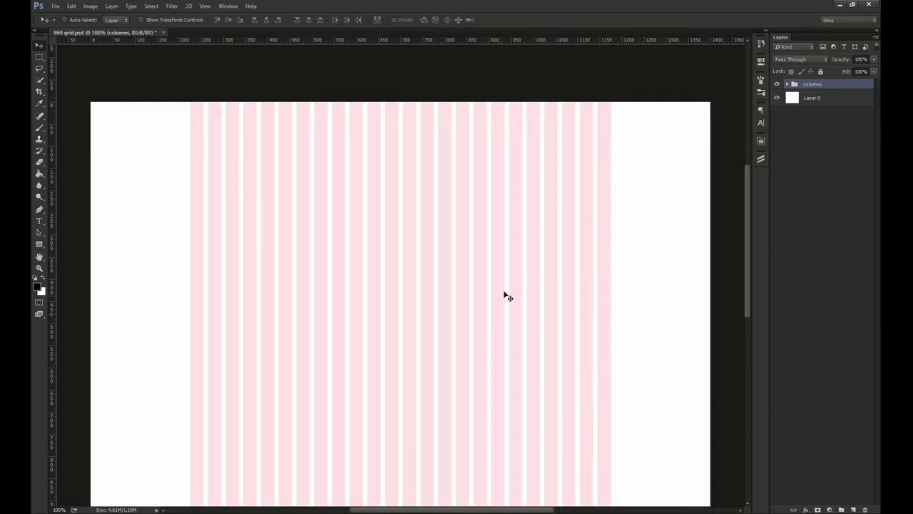
- Confirm the canvas stays 1400×1200 px, then show and lock the cyan column guides
key(ctrl+alt+c)
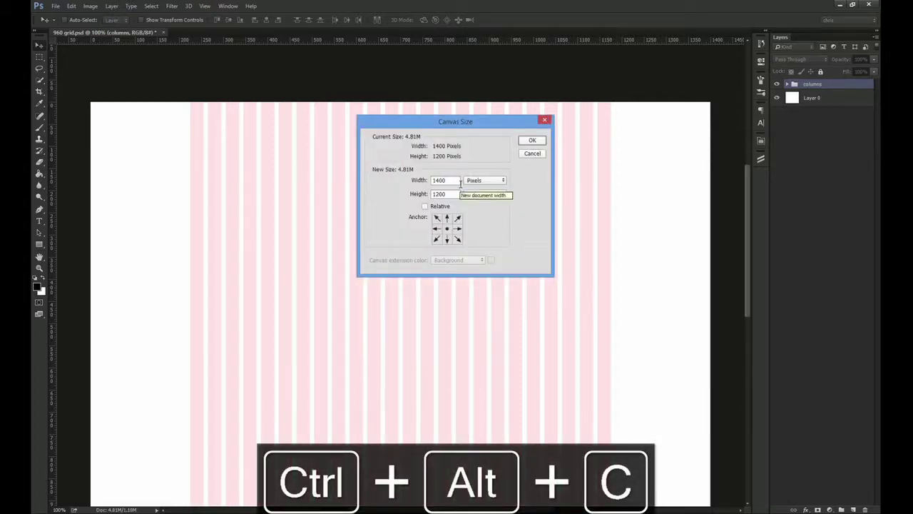
click(532, 153)
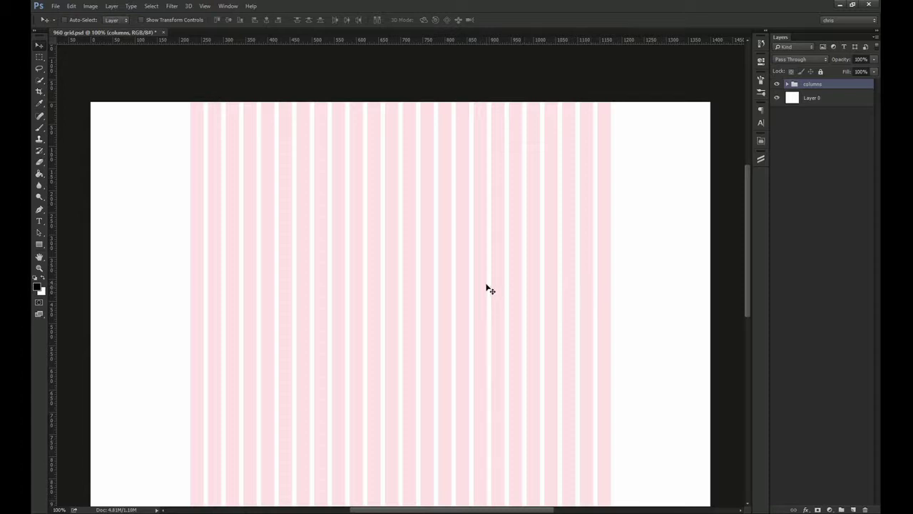
key(ctrl+semicolon)
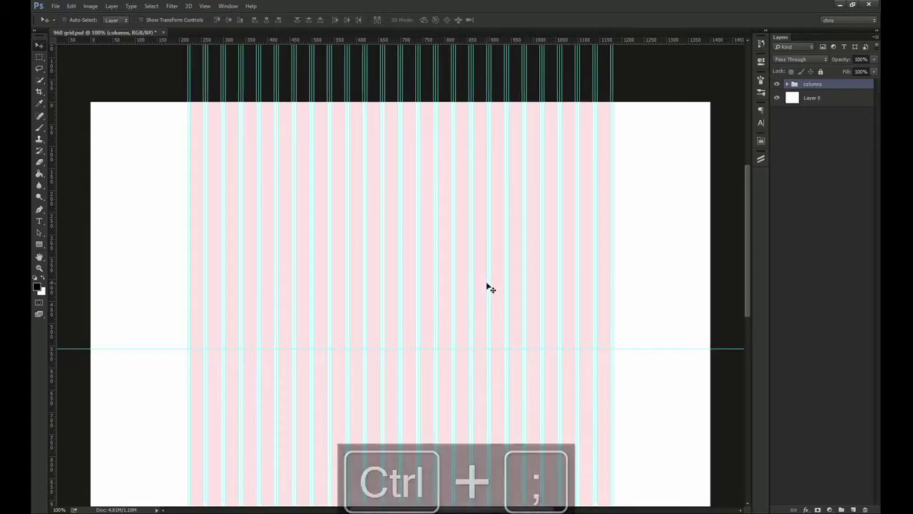
key(ctrl+alt+semicolon)
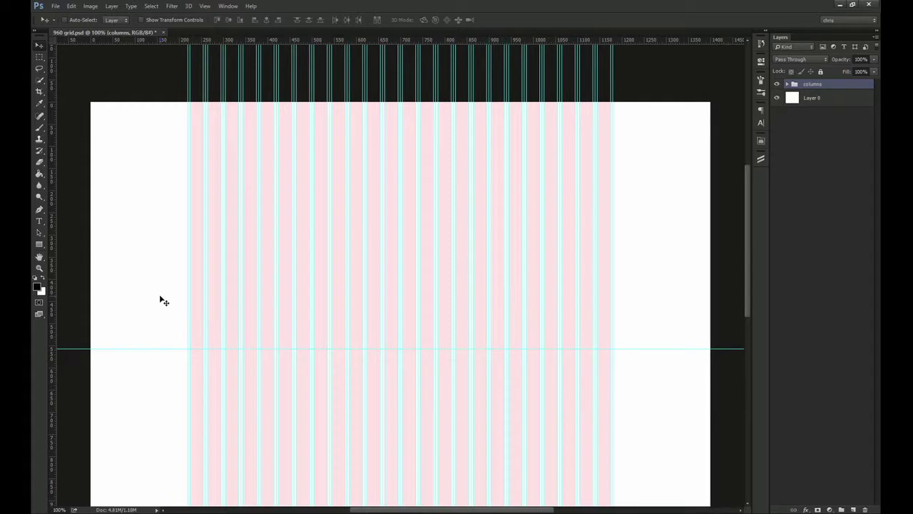
- Draw a black rectangle band across the top of the canvas
click(39, 245)
click(78, 243)
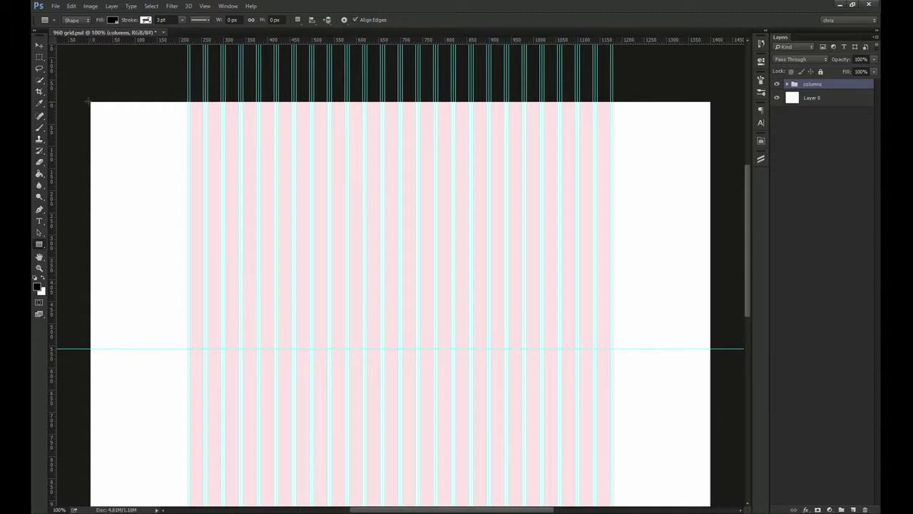
drag(89, 102, 709, 168)
key(v)
click(760, 62)
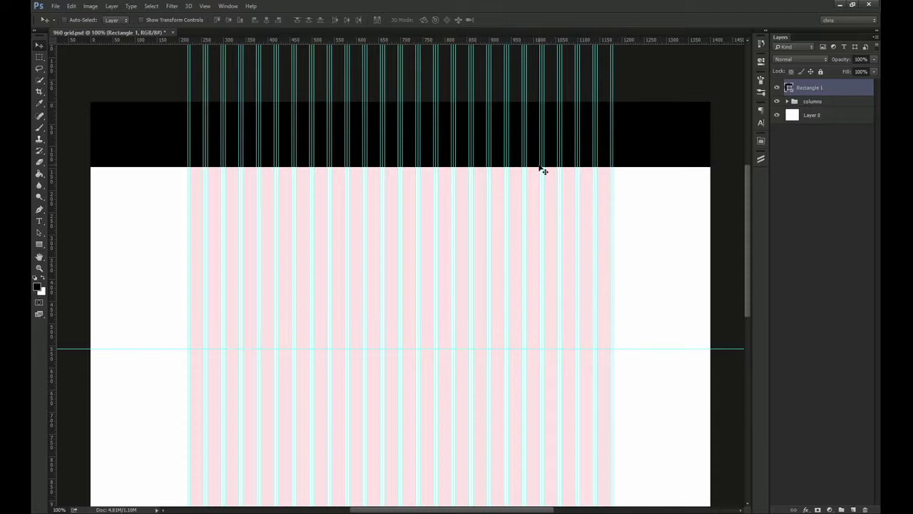
- Place a resized copy of the black band just below it
drag(480, 142, 462, 371)
key(ctrl+t)
double_click(506, 333)
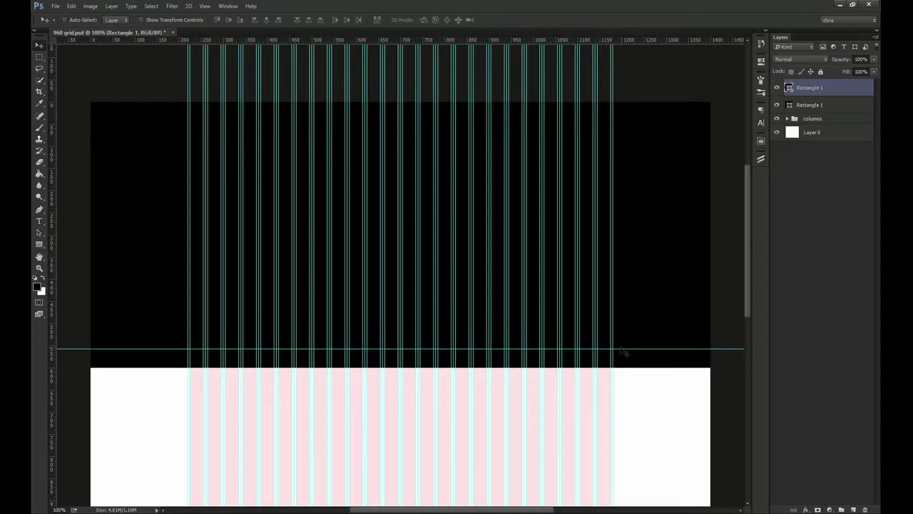
drag(582, 391, 582, 358)
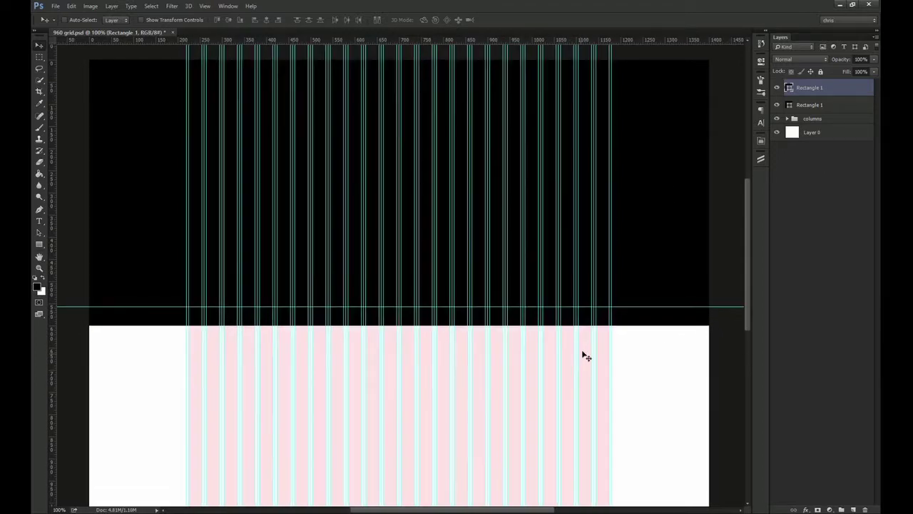
- Recolour the copied band mid grey #4d4d4d and hide the guides
double_click(789, 87)
drag(497, 309, 475, 299)
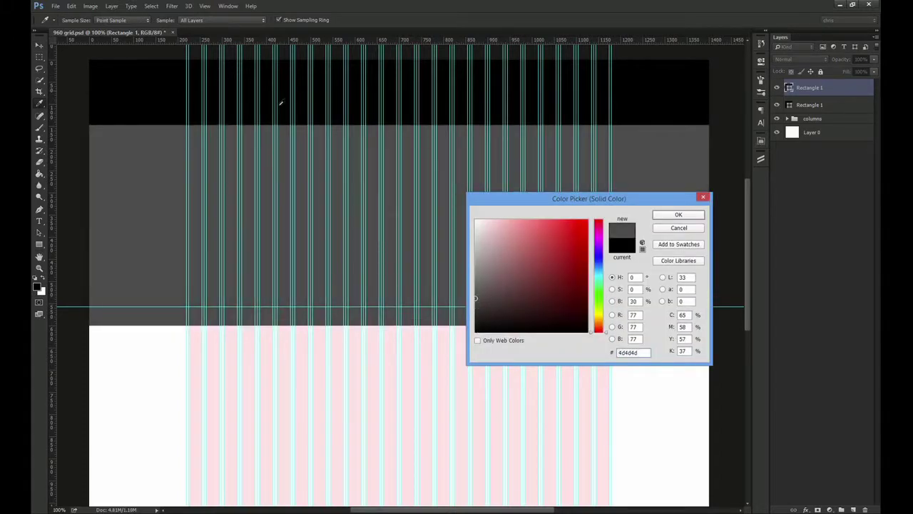
click(676, 214)
drag(452, 365, 454, 317)
key(ctrl+semicolon)
key(ctrl+semicolon)
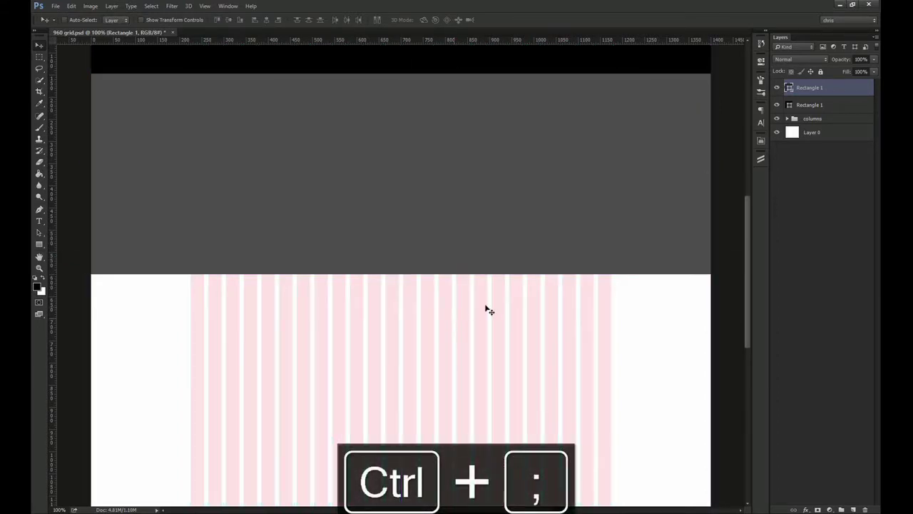
- Move the pink columns group to the top of the layer stack
scroll(485, 308, up, 1)
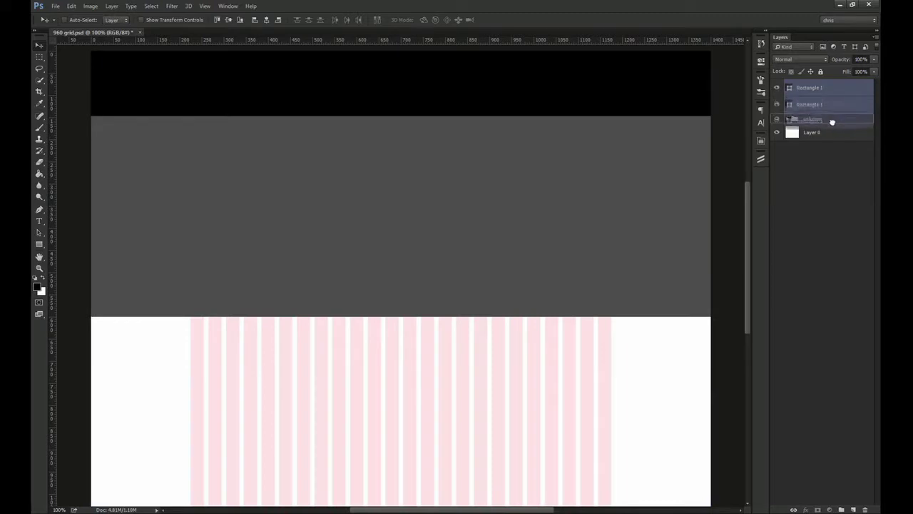
drag(813, 118, 813, 82)
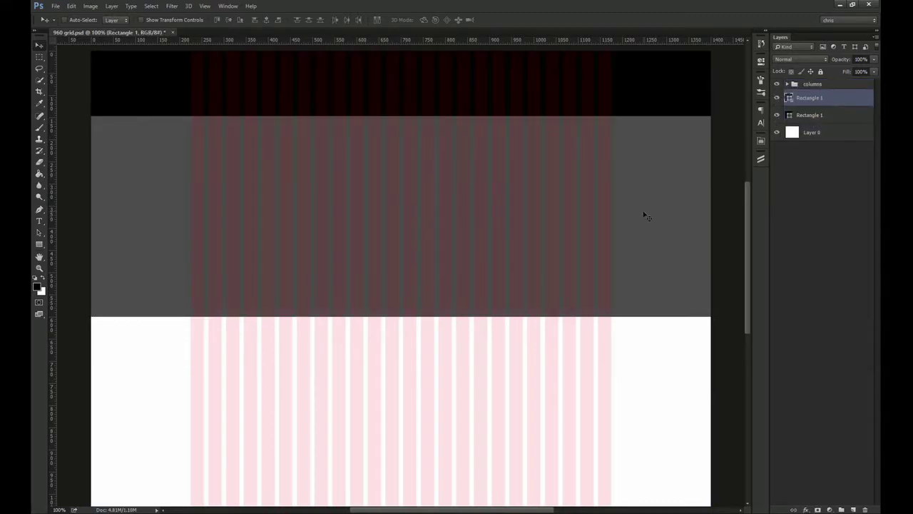
drag(572, 274, 558, 171)
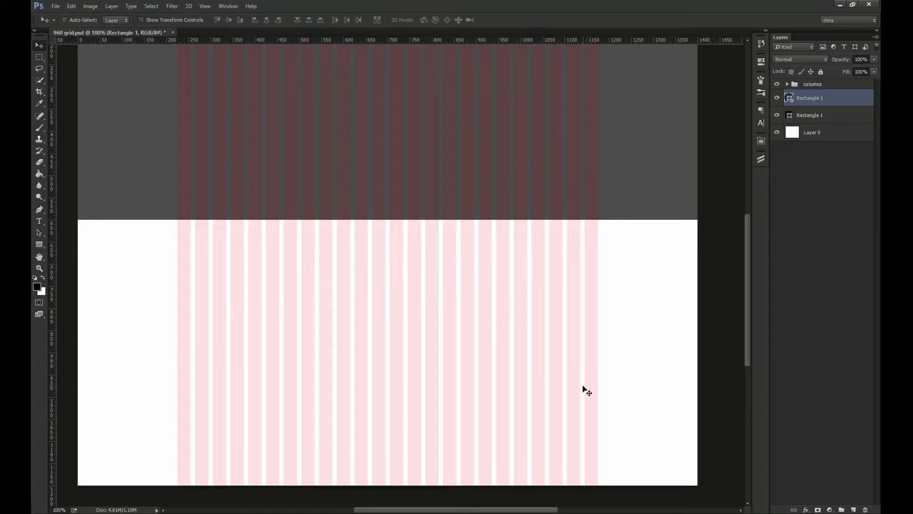
- Place a copy of the grey band directly below the original
scroll(583, 390, up, 5)
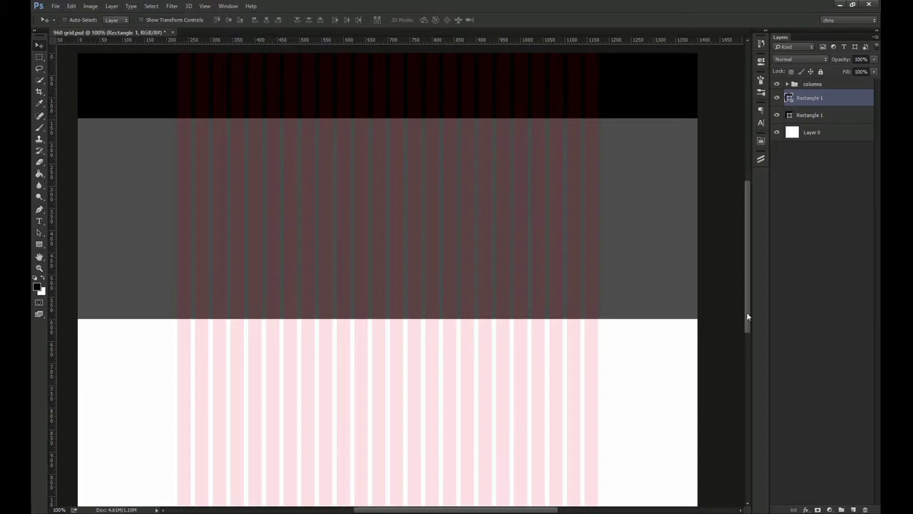
scroll(747, 316, down, 3)
mouse_move(749, 301)
mouse_down()
mouse_move(754, 318)
mouse_move(753, 309)
mouse_up()
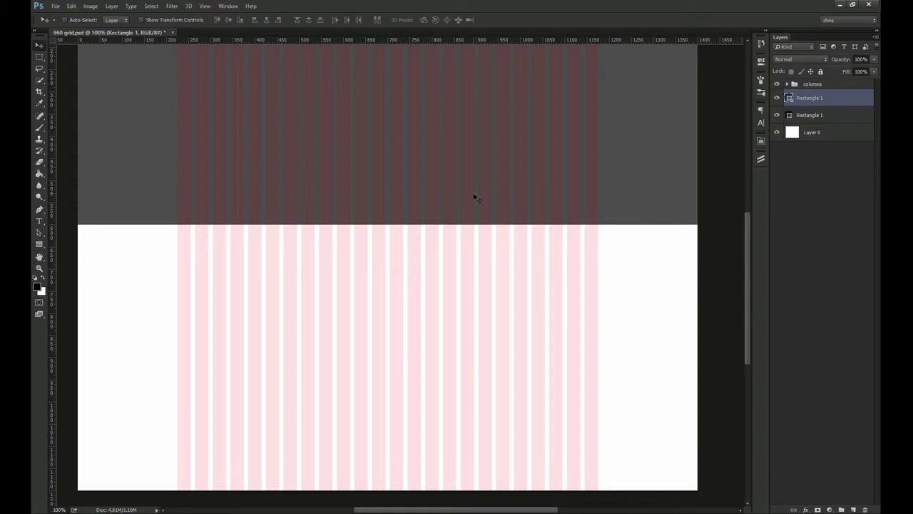
drag(478, 143, 499, 346)
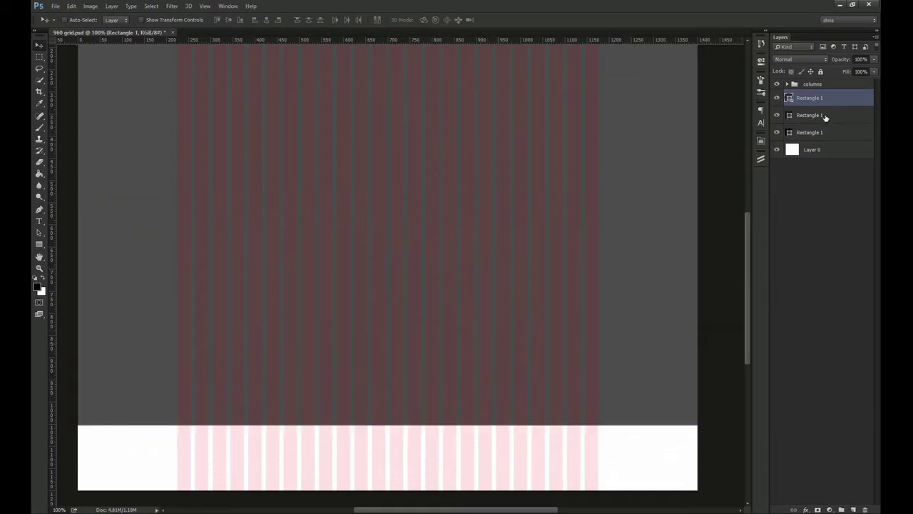
double_click(789, 98)
- Give the lower band light grey fill #aaaaaa and zoom out to the whole page
text(aaaaaa)
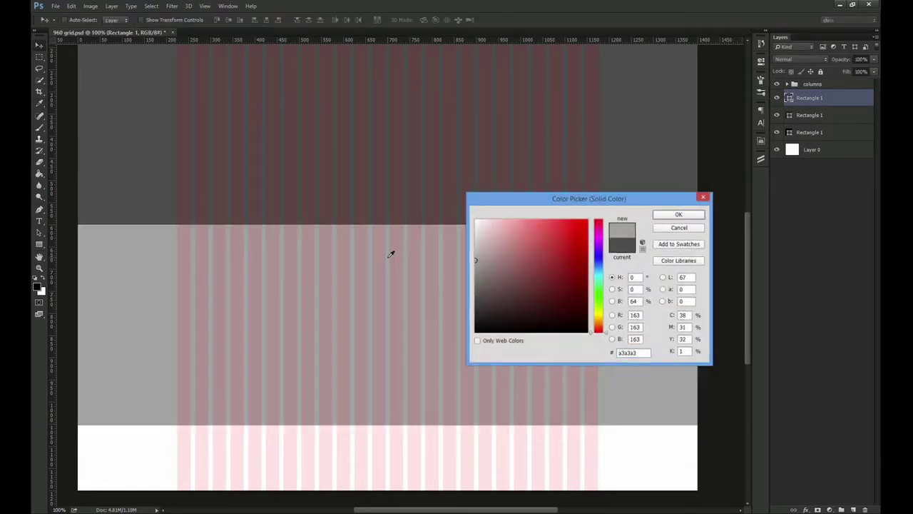
key(Return)
key(ctrl+minus)
- Extend the canvas height to 2500 px, anchored at the top centre
key(ctrl+alt+c)
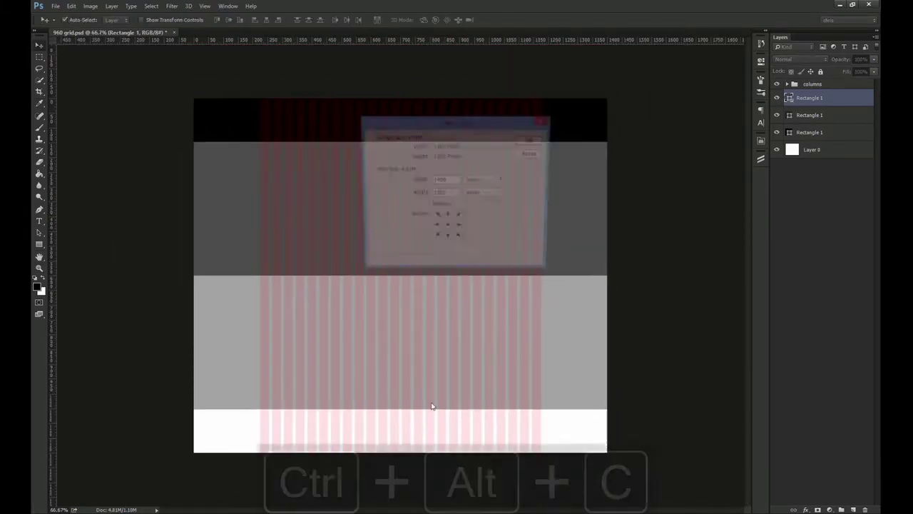
click(447, 218)
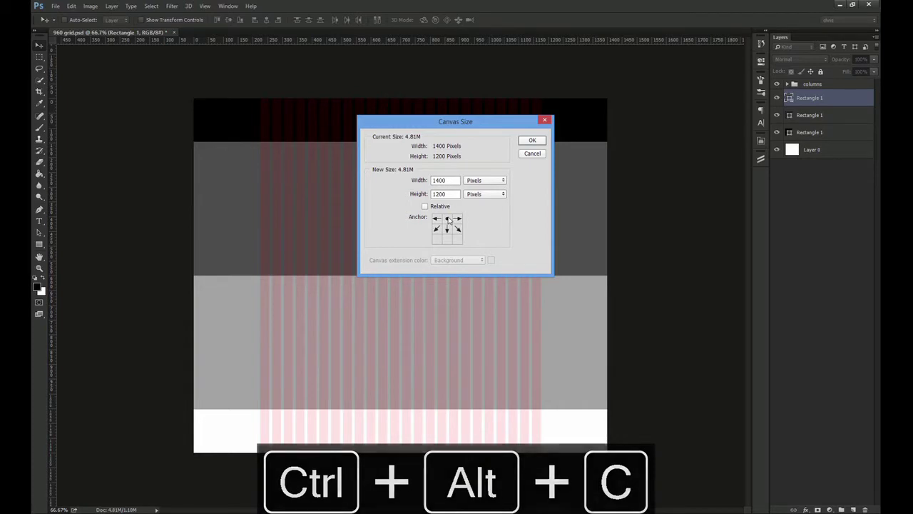
double_click(449, 197)
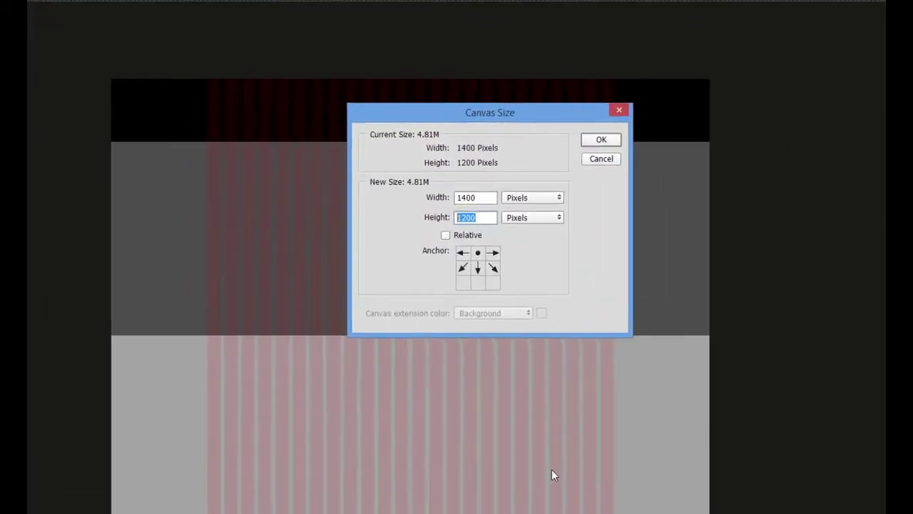
text(2500)
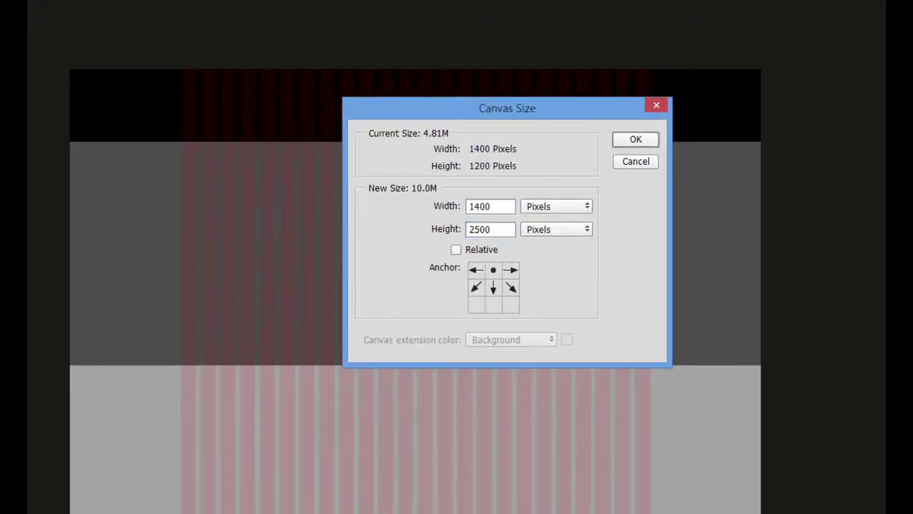
key(Return)
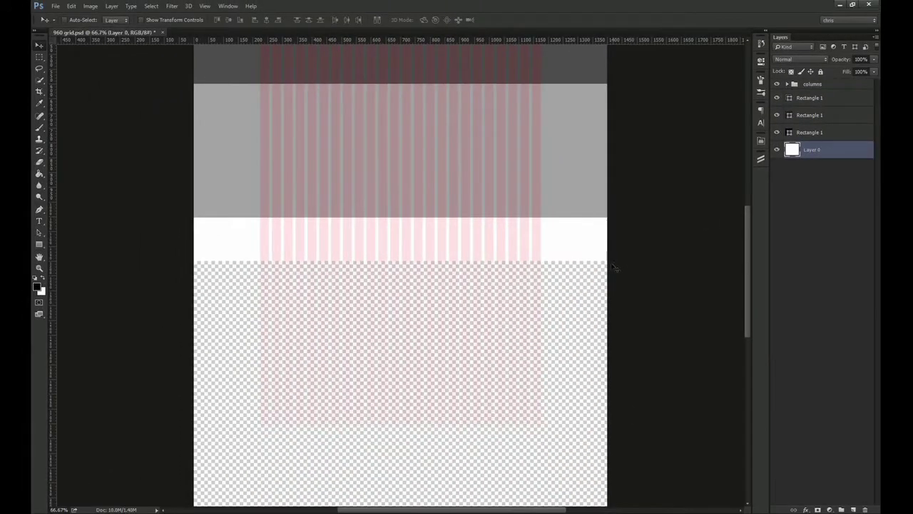
- Fill the new transparent canvas area with white using the Paint Bucket
key(g)
key(x)
click(576, 322)
key(v)
click(799, 99)
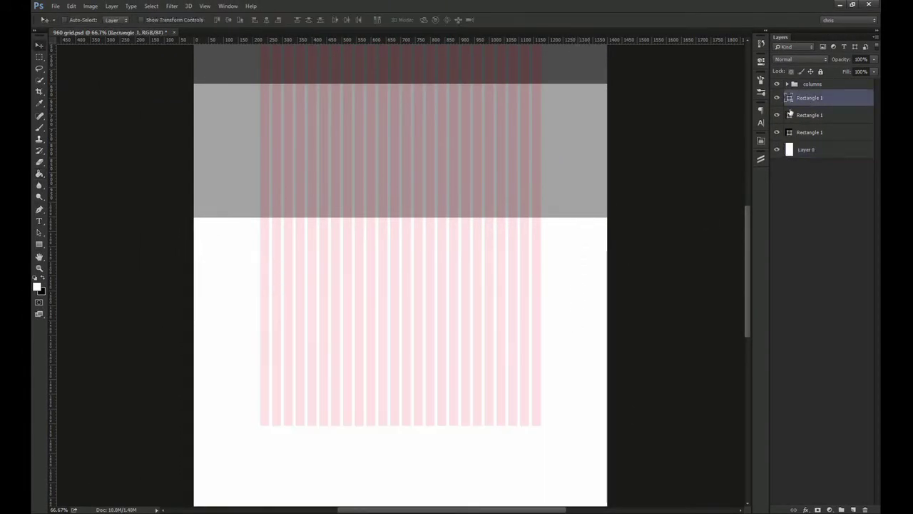
- Add two more band copies below, coloured dark grey and light grey
drag(564, 145, 574, 275)
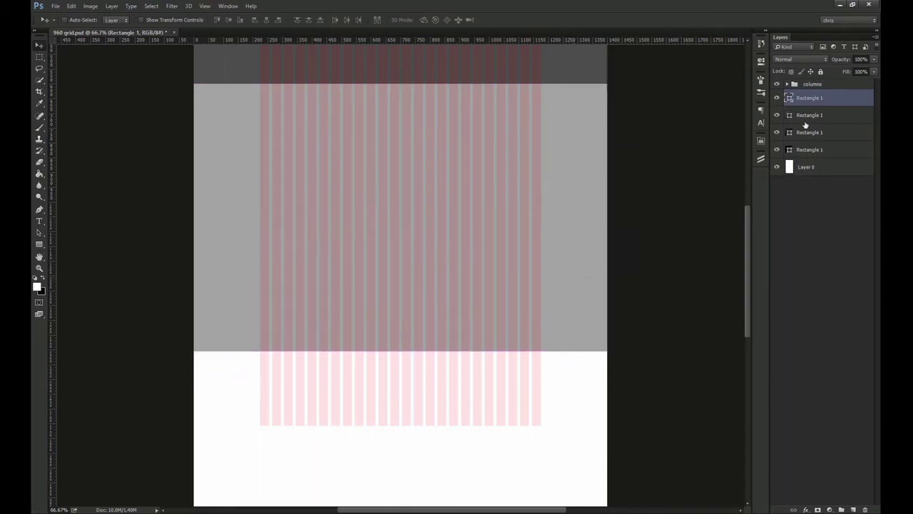
double_click(789, 98)
click(475, 289)
key(Return)
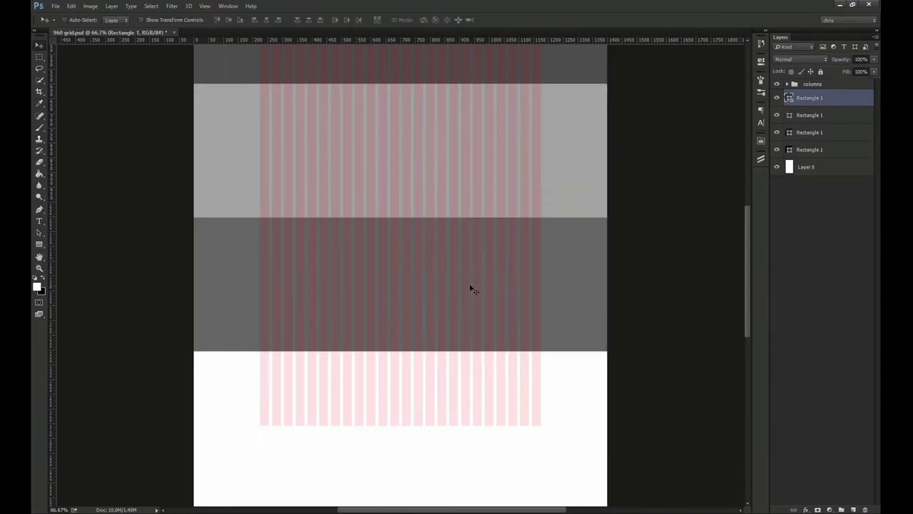
drag(542, 271, 538, 378)
double_click(790, 98)
click(554, 164)
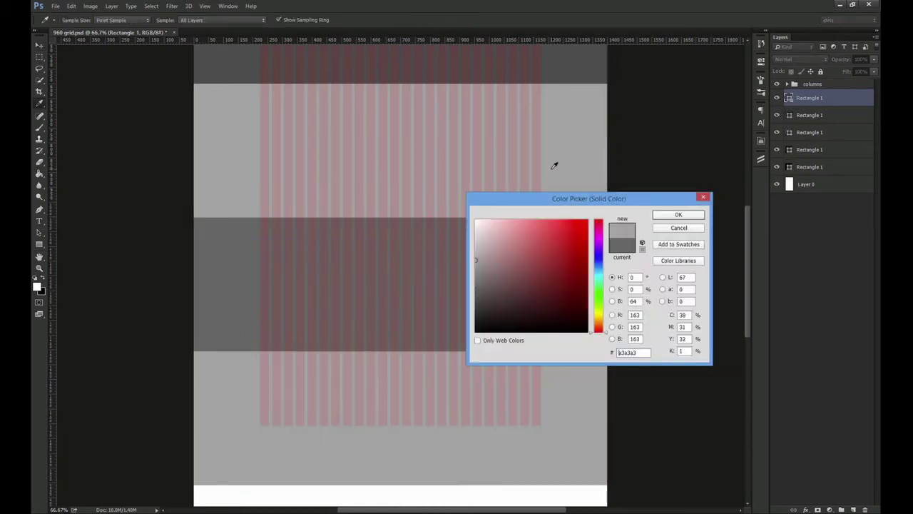
key(Return)
- Stretch the pink columns group down to the bottom of the page
drag(535, 322, 511, 184)
click(824, 84)
key(ctrl+t)
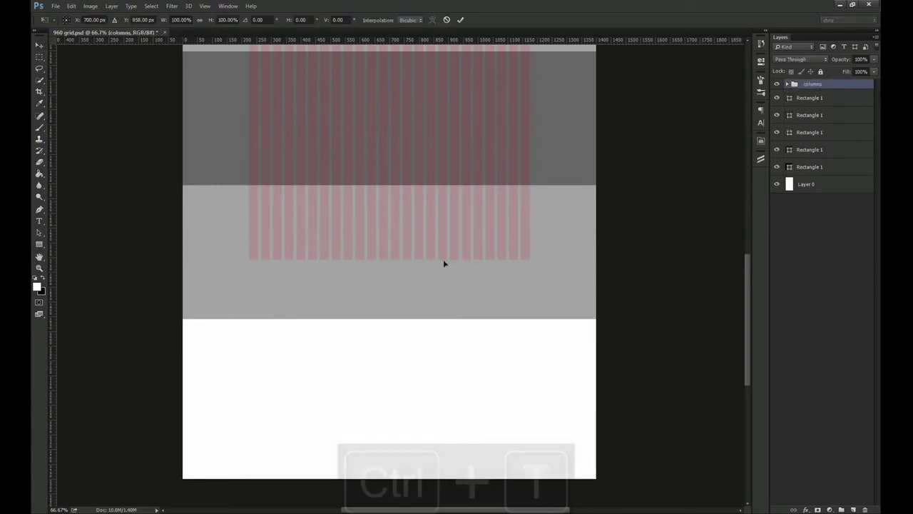
drag(393, 261, 391, 471)
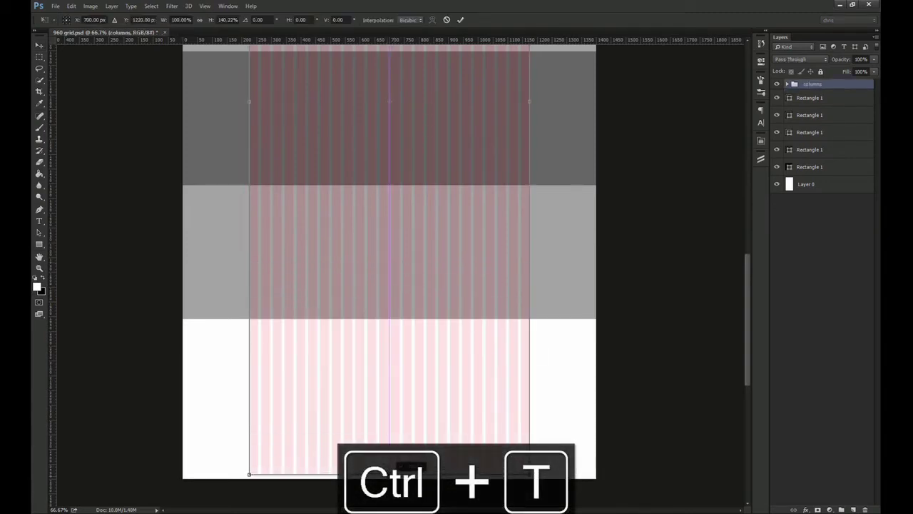
double_click(433, 438)
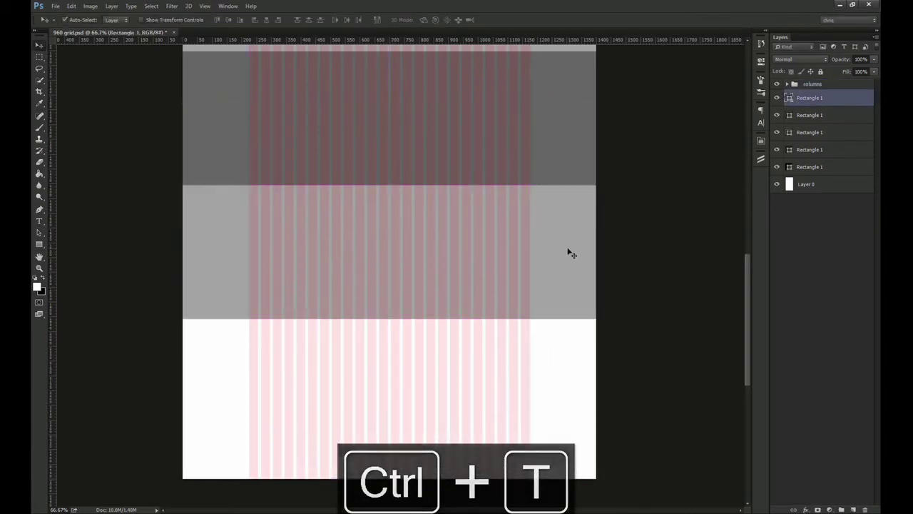
- Add a taller band copy lower down and colour it near-black #2a2a2a
drag(577, 224, 571, 361)
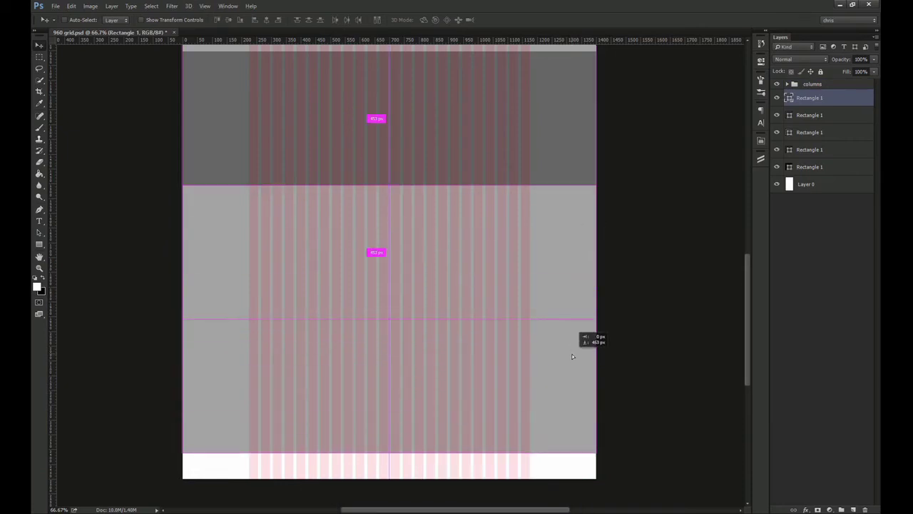
key(ctrl+t)
mouse_move(556, 392)
mouse_down()
mouse_move(557, 418)
mouse_move(557, 403)
mouse_up()
key(Return)
double_click(790, 98)
click(476, 324)
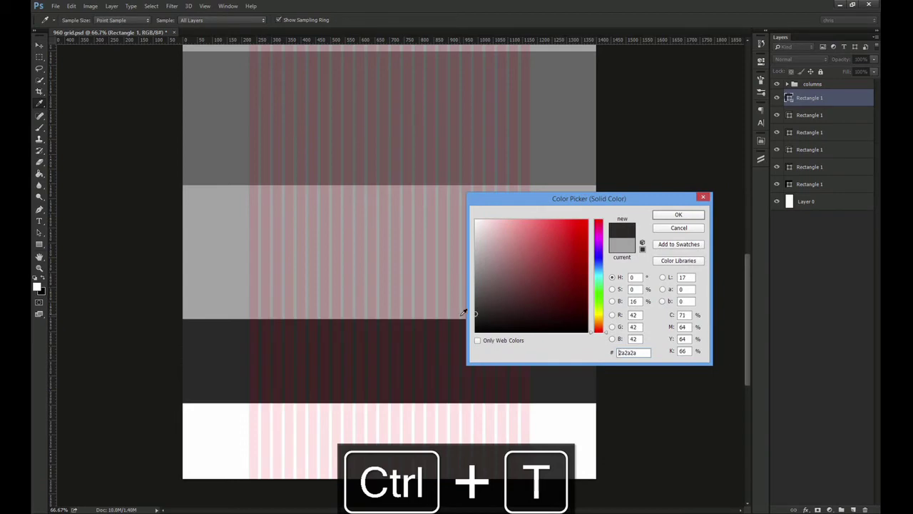
key(Return)
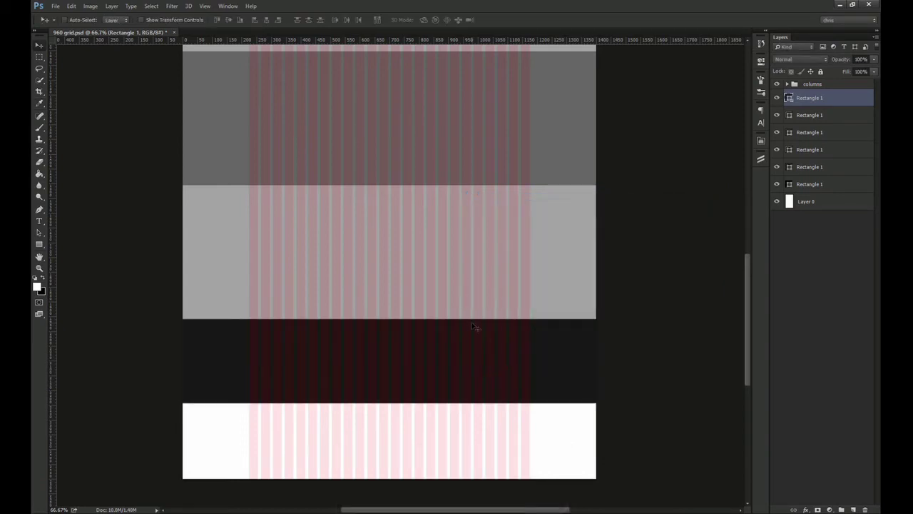
- Review the stacked bands at 100% actual size and toggle the rulers
key(c)
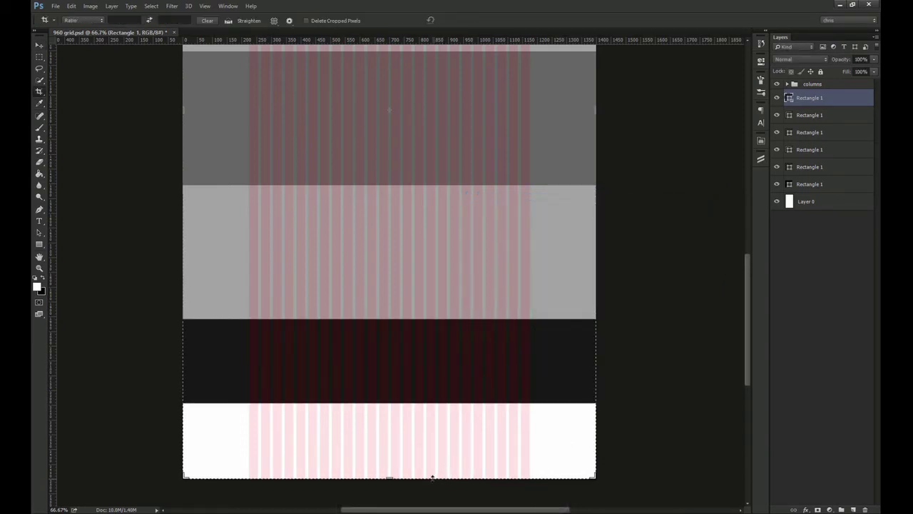
key(v)
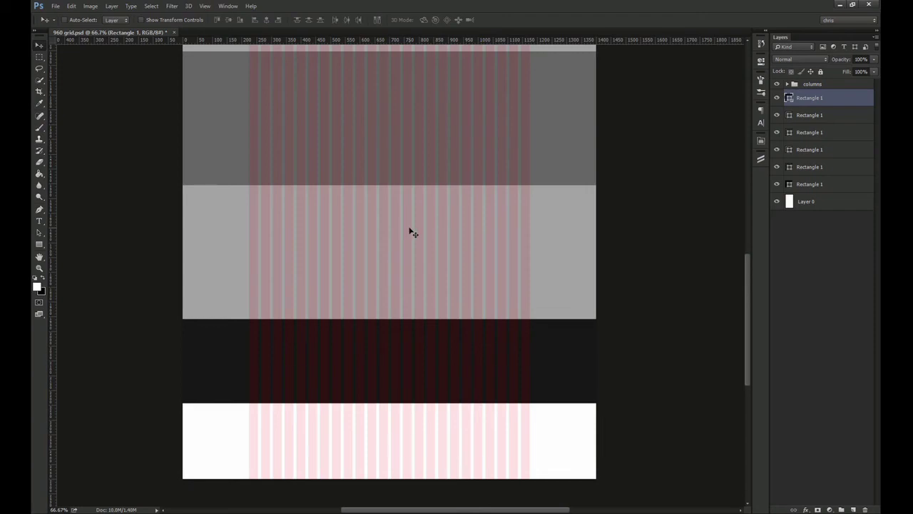
drag(414, 216, 415, 468)
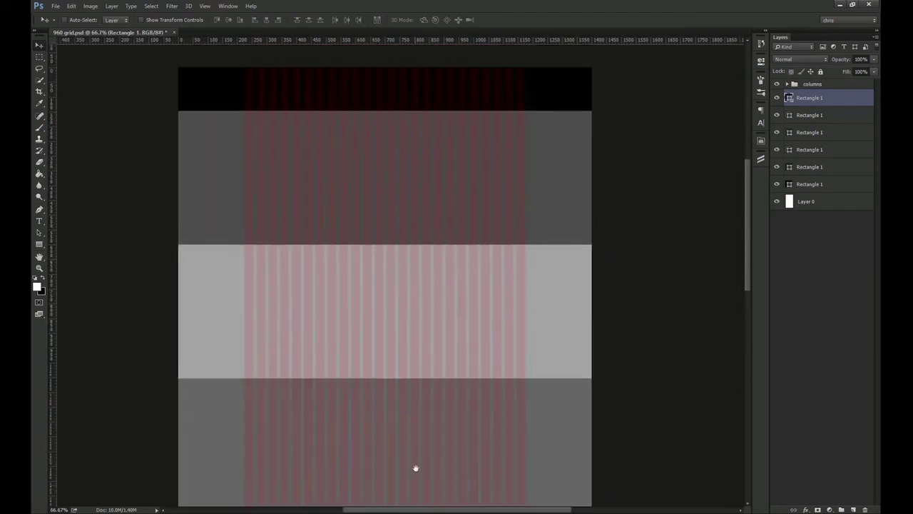
key(ctrl+1)
drag(387, 179, 373, 237)
key(ctrl+r)
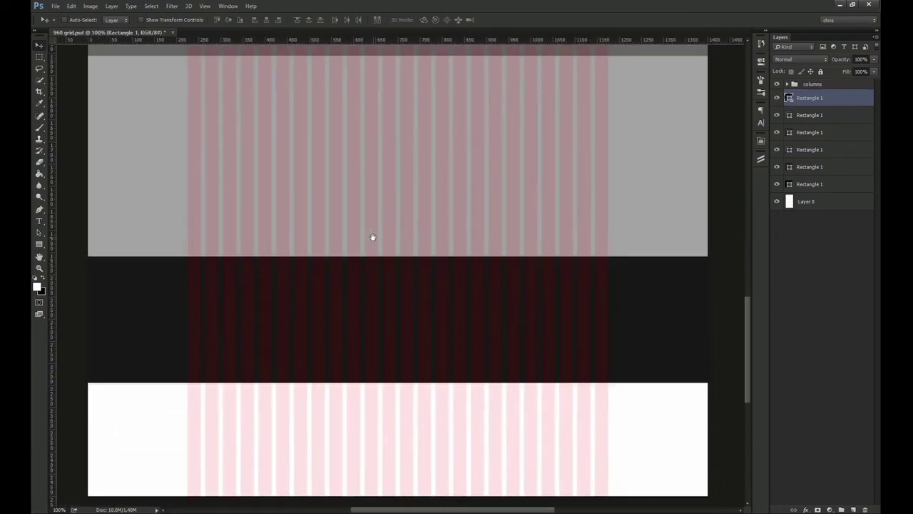